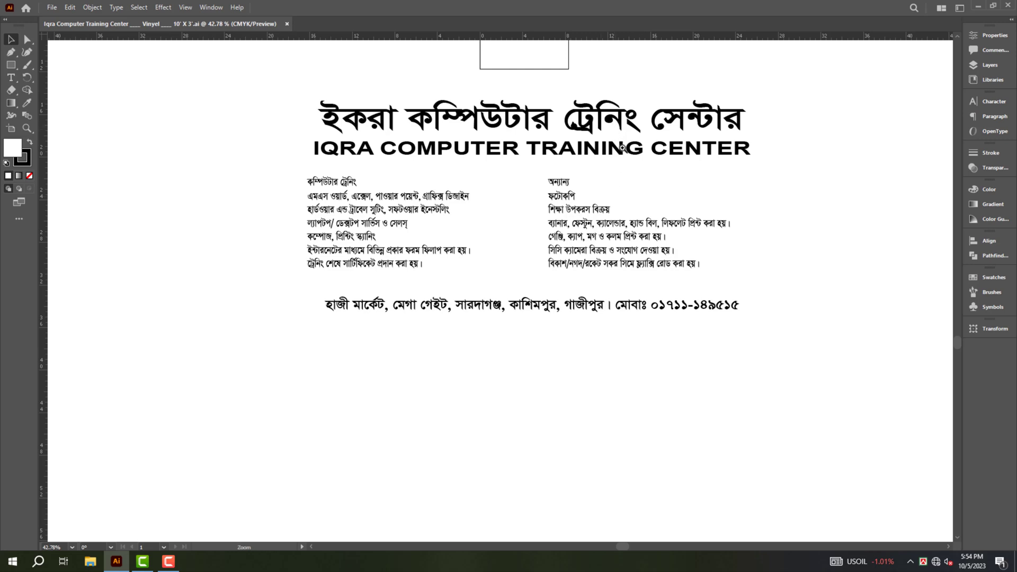
# Zoom in on the banner text, then zoom out and pan to leave empty artboard below
pyautogui.moveTo(622, 148); pyautogui.dragTo(726, 154)
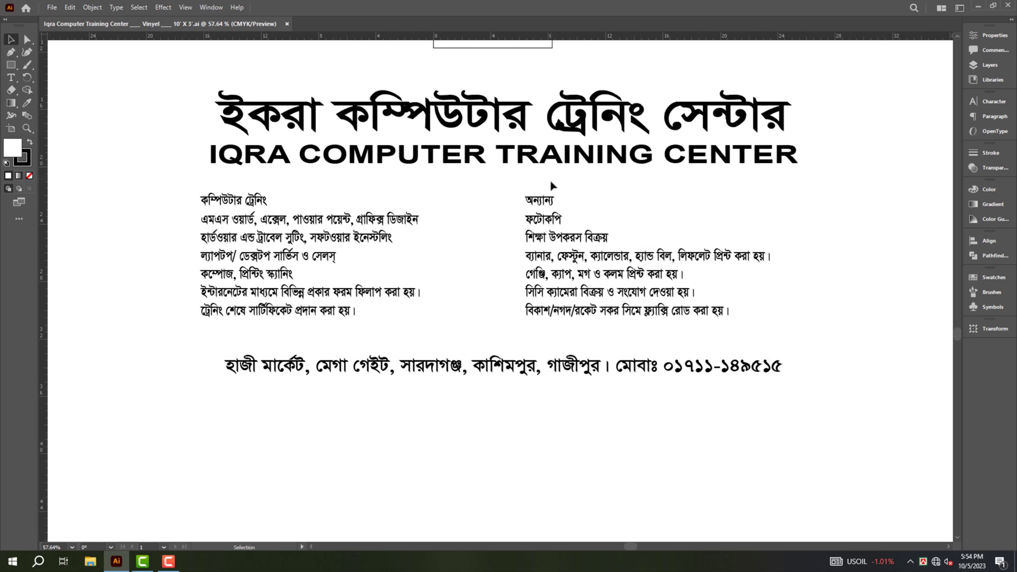
pyautogui.scroll(-5, 485, 292)
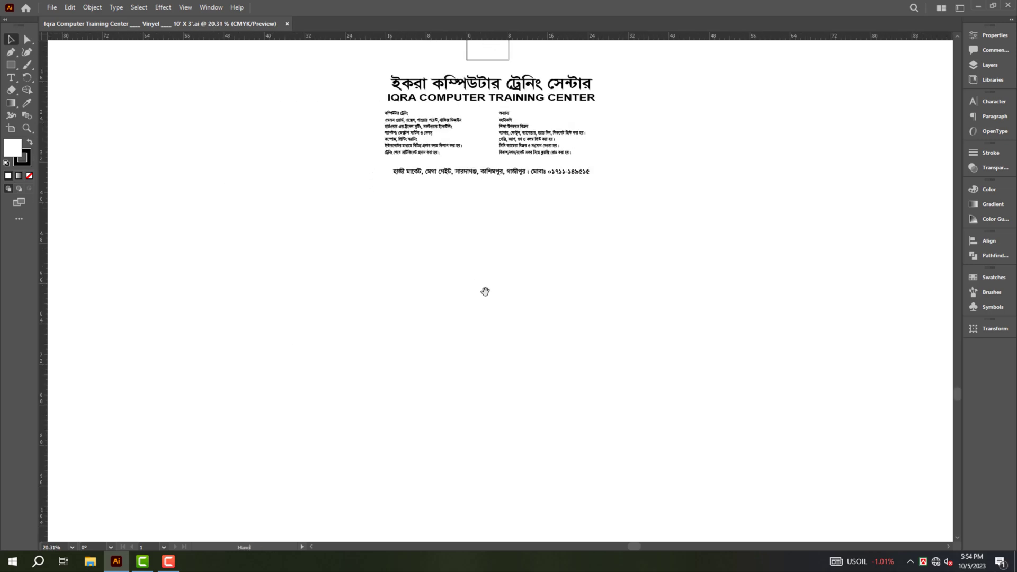
pyautogui.moveTo(497, 247); pyautogui.dragTo(471, 277)
# Create a 120 by 36 inch rectangle
pyautogui.hotkey('ctrl', 'r')
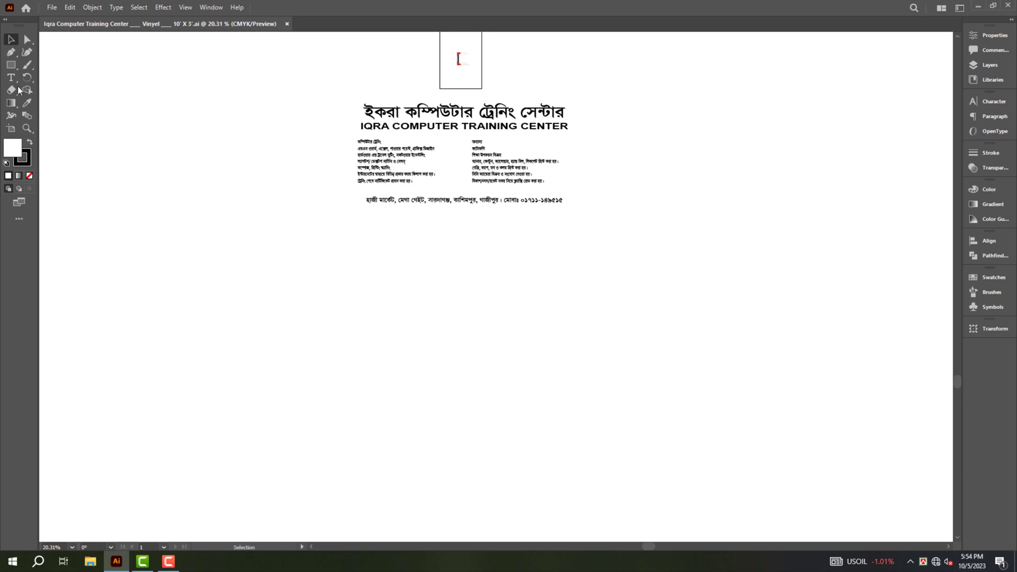
pyautogui.click(416, 276)
pyautogui.write('1')
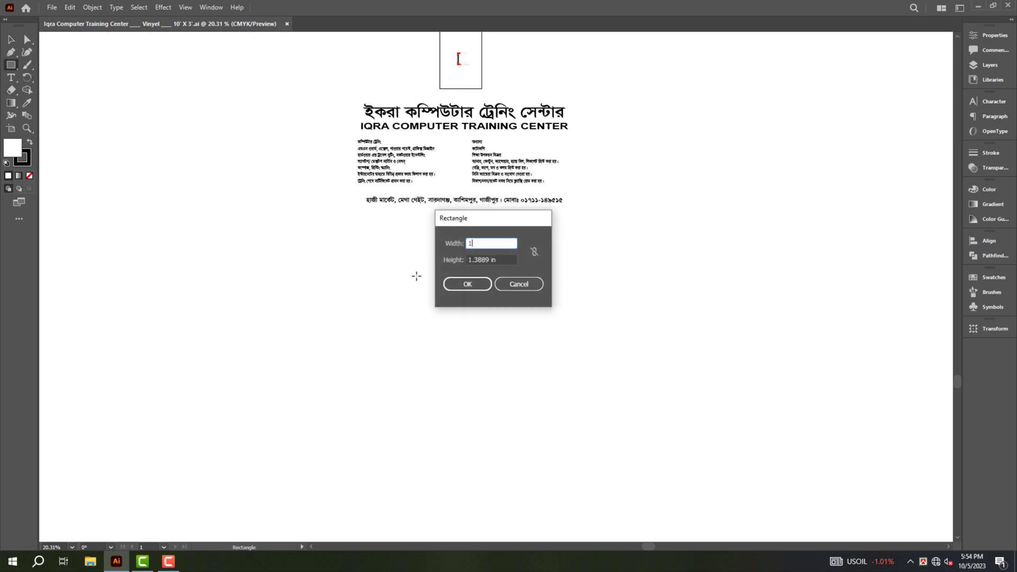
pyautogui.write('20')
pyautogui.press('Tab')
pyautogui.click(492, 259)
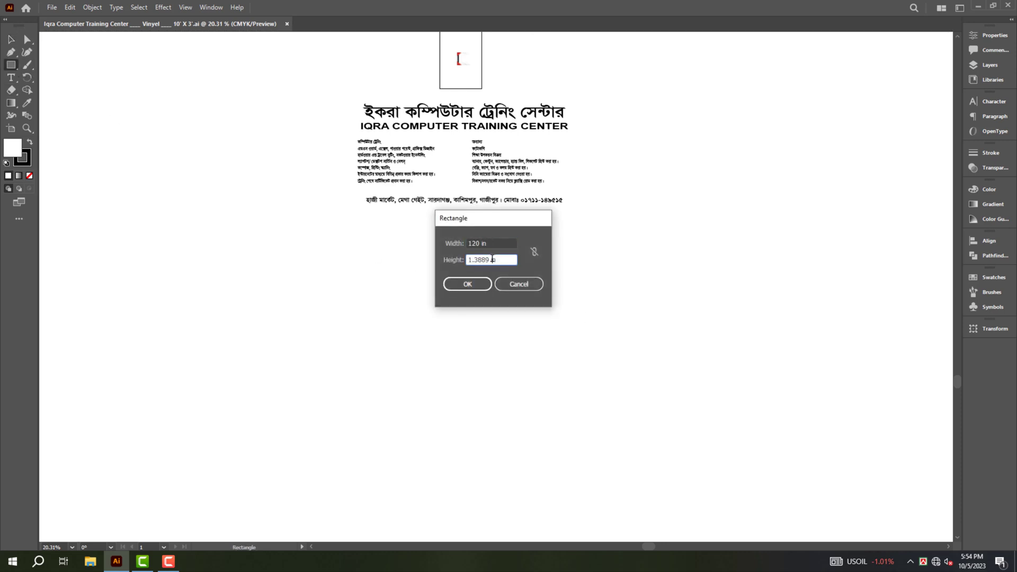
pyautogui.write('36')
pyautogui.press('Return')
pyautogui.press('v')
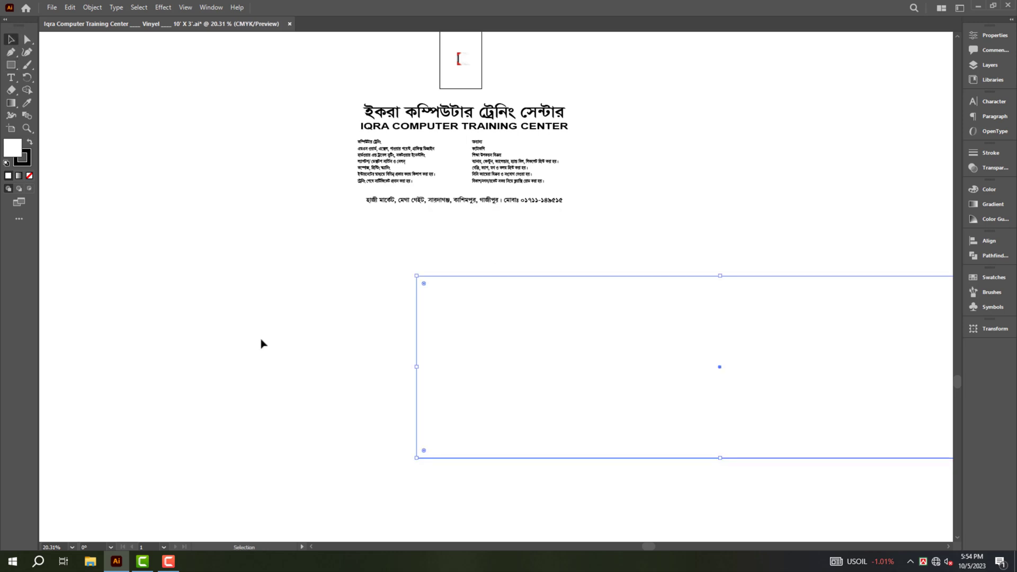
# Centre the rectangle below the banner text and drag a vertical guide through its middle
pyautogui.press('a')
pyautogui.hotkey('ctrl', 'r')
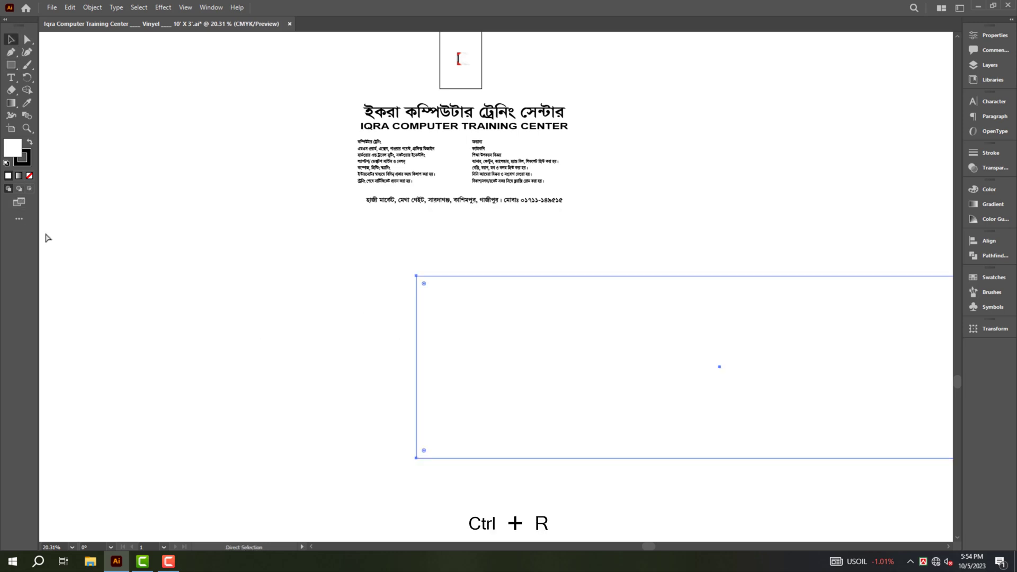
pyautogui.keyDown('alt'); pyautogui.click(515, 296); pyautogui.keyUp('alt')
pyautogui.press('v')
pyautogui.click(662, 345)
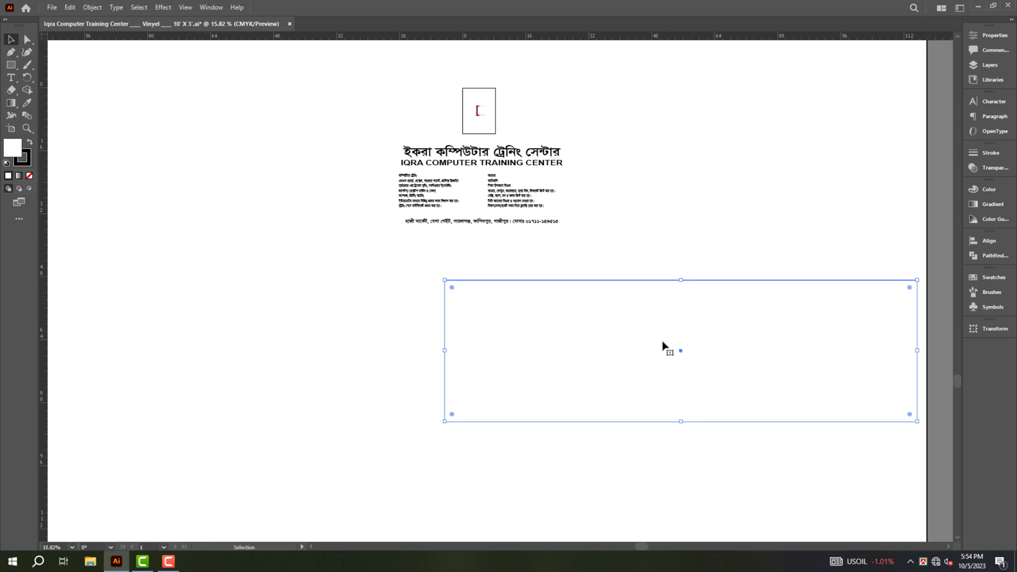
pyautogui.moveTo(679, 353); pyautogui.dragTo(477, 315)
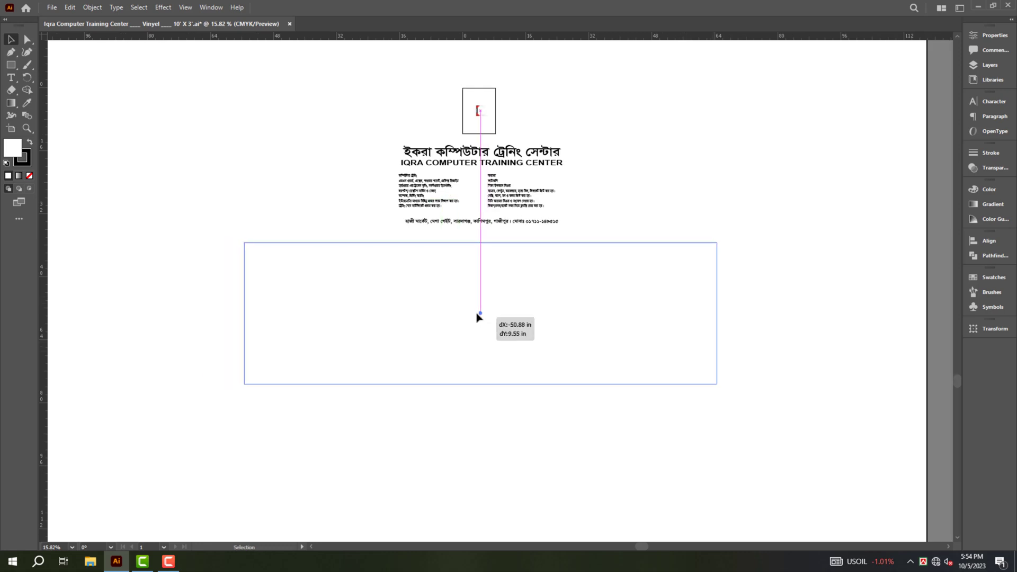
pyautogui.hotkey('ctrl', '+')
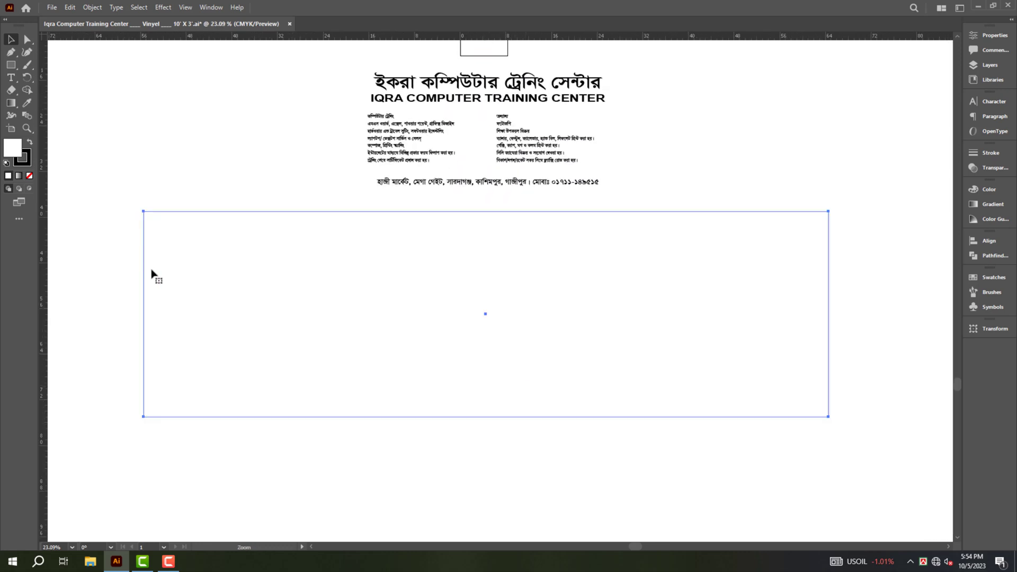
pyautogui.moveTo(49, 240)
pyautogui.mouseDown()
pyautogui.moveTo(499, 218)
pyautogui.moveTo(486, 206)
pyautogui.mouseUp()
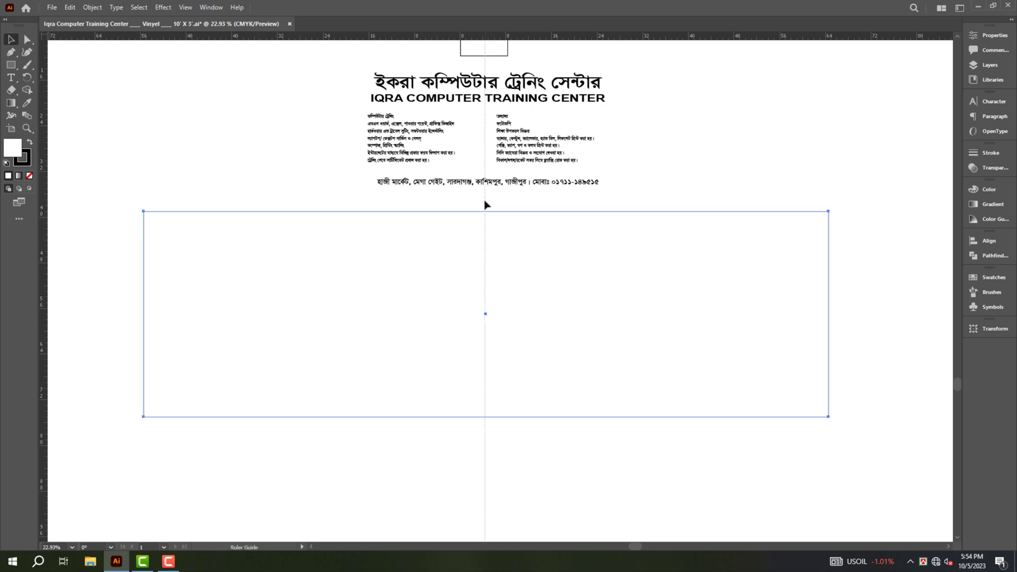
# Fill the rectangle with solid cyan
pyautogui.click(31, 144)
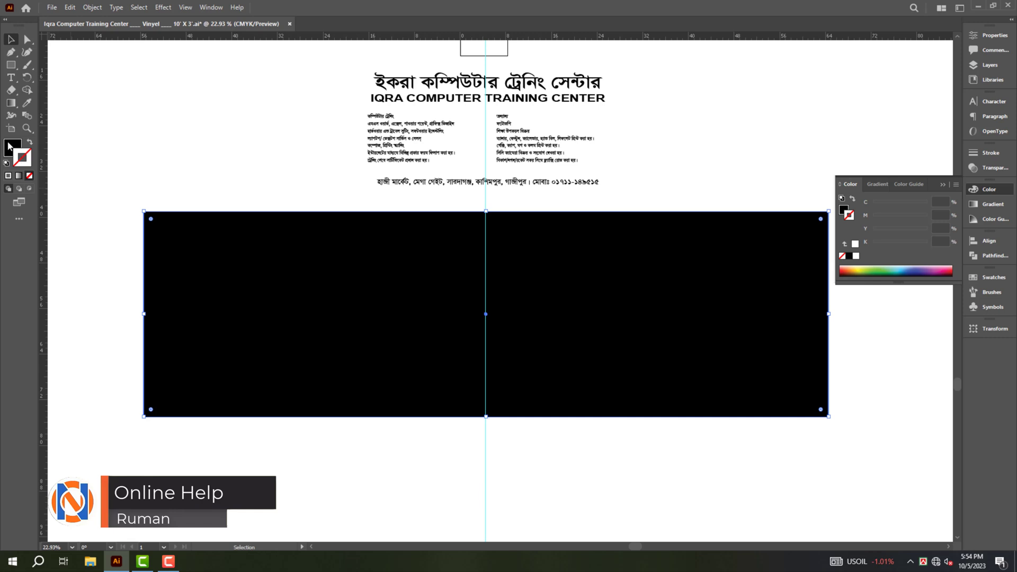
pyautogui.scroll(1, 593, 408)
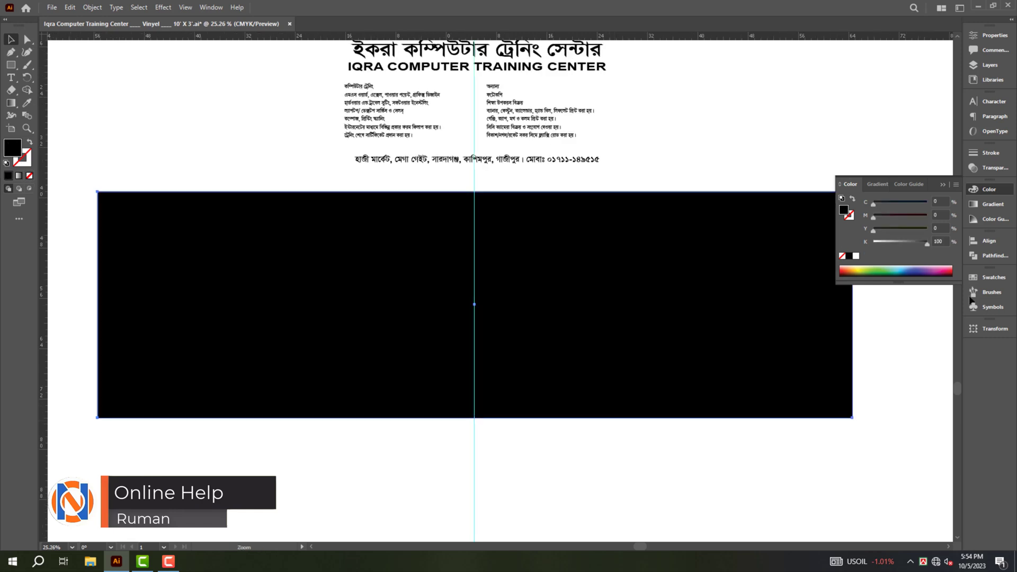
pyautogui.click(924, 204)
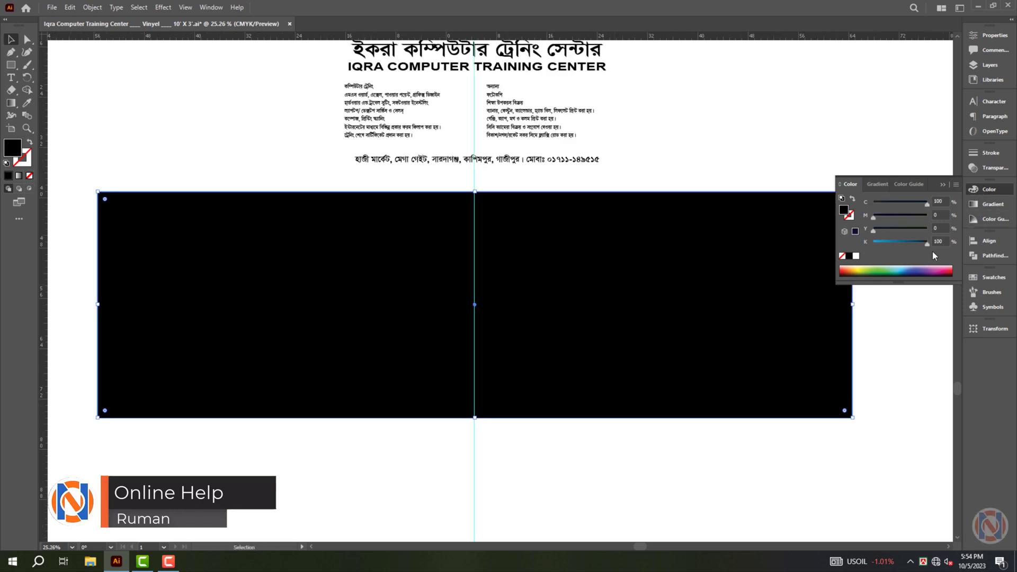
pyautogui.moveTo(927, 243); pyautogui.dragTo(749, 270)
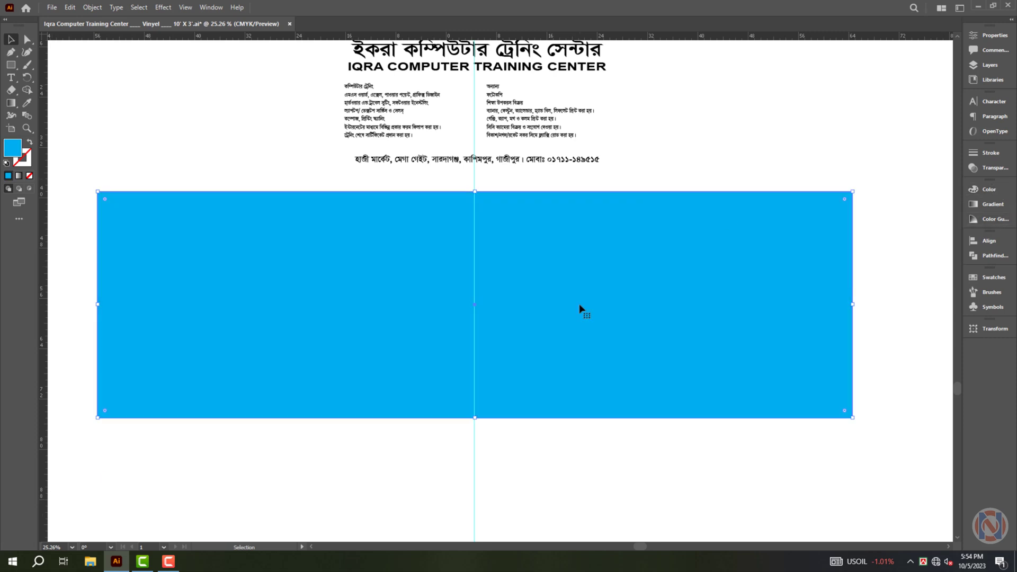
# Offset the path by -1 in and fill the inset copy white
pyautogui.hotkey('alt', 'o')
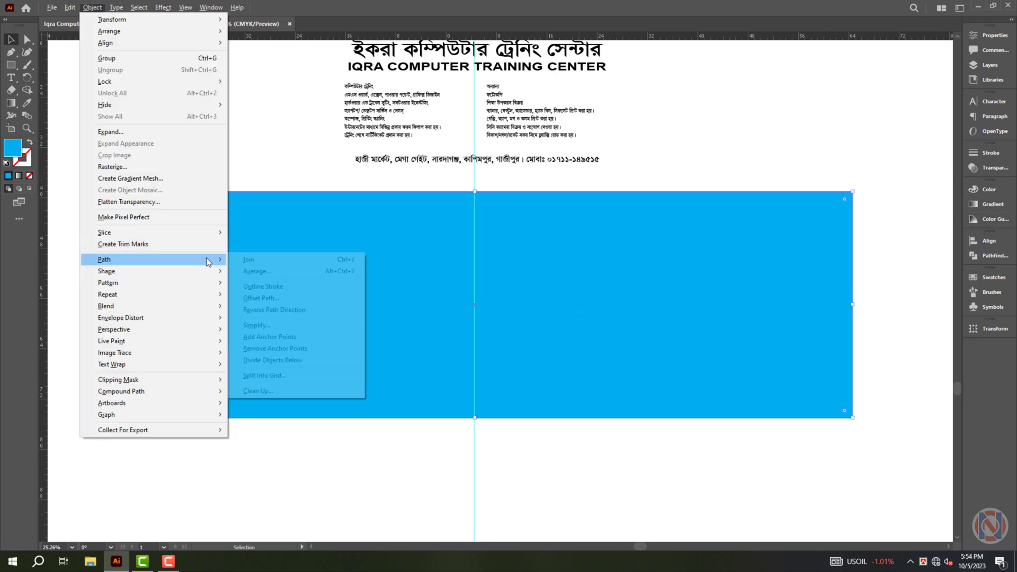
pyautogui.click(261, 298)
pyautogui.write('-1')
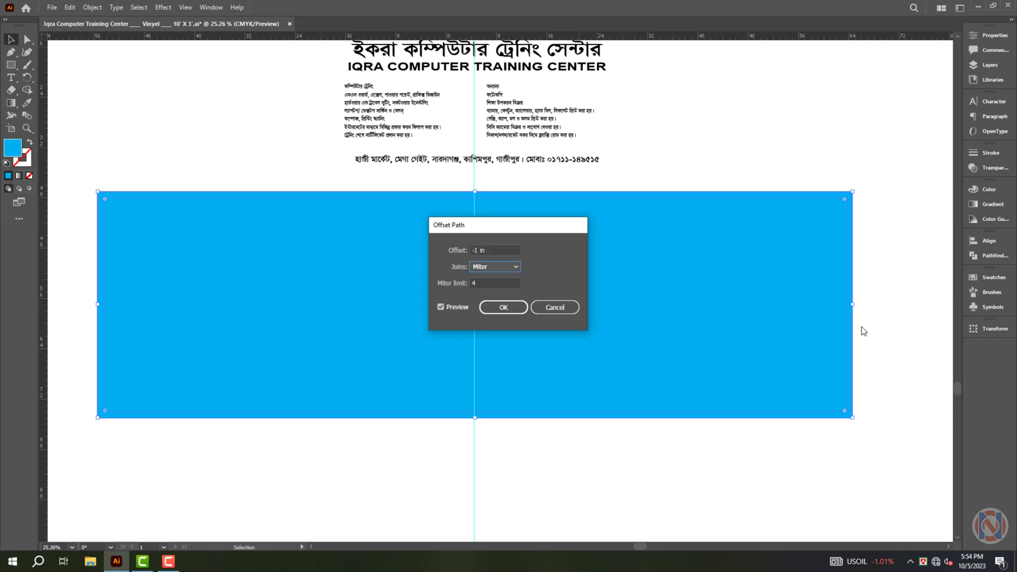
pyautogui.press('Return')
pyautogui.click(988, 189)
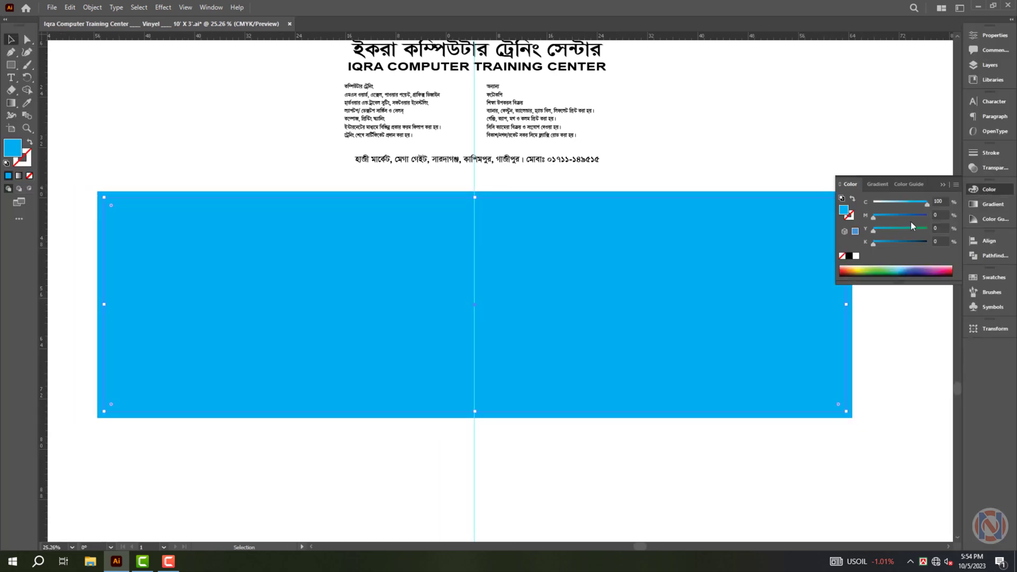
pyautogui.click(856, 262)
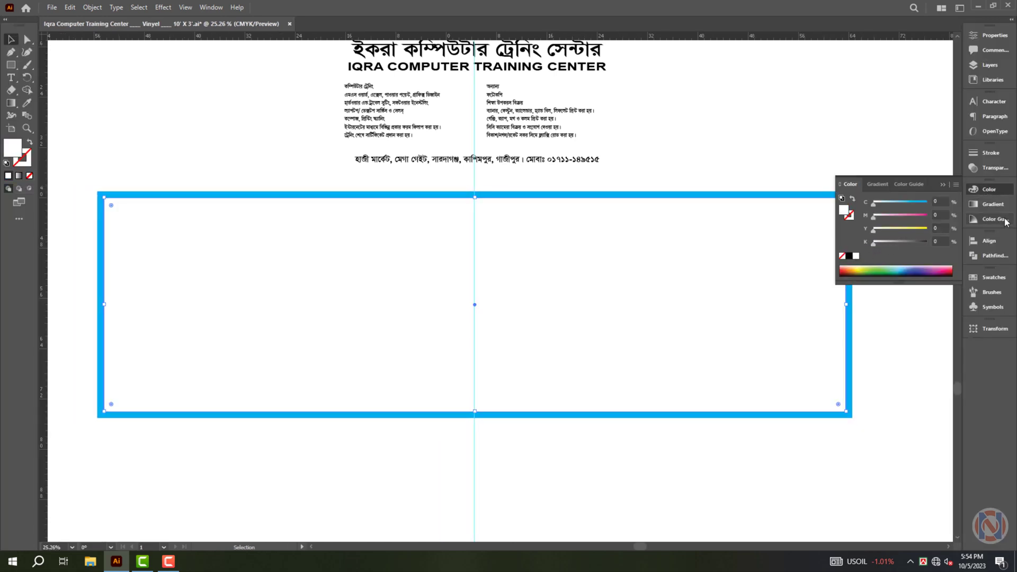
pyautogui.click(824, 226)
pyautogui.scroll(5, 469, 391)
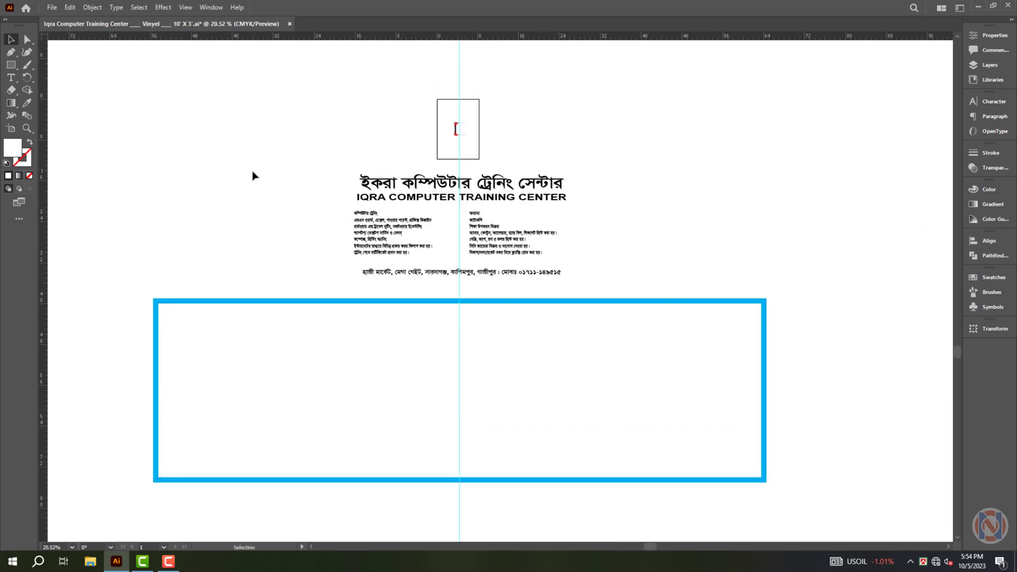
# Move the title and service text into the frame, bring it forward, and enlarge it
pyautogui.moveTo(256, 163); pyautogui.dragTo(655, 289)
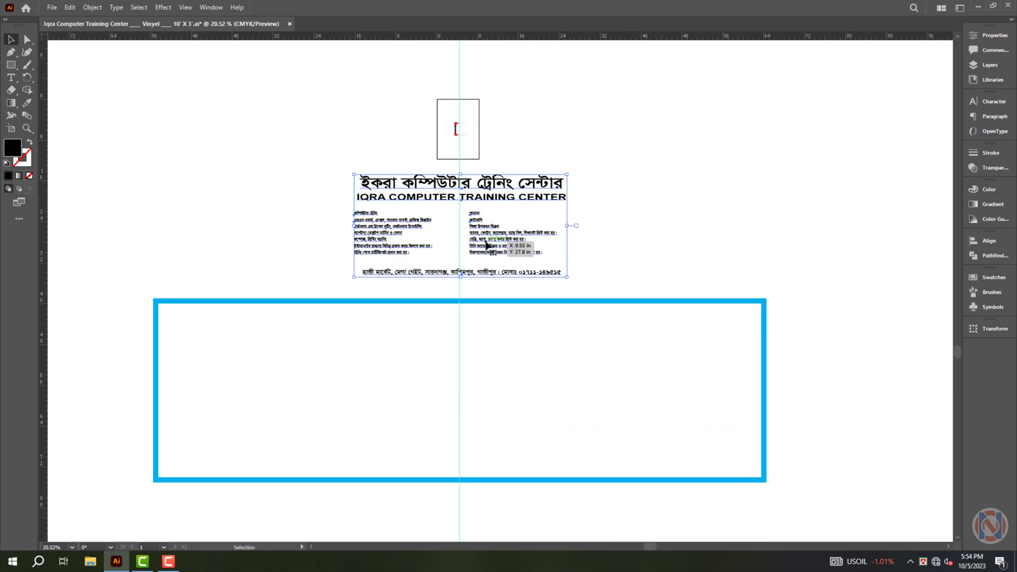
pyautogui.moveTo(487, 247); pyautogui.dragTo(474, 405)
pyautogui.hotkey('ctrl', 'shift', ']')
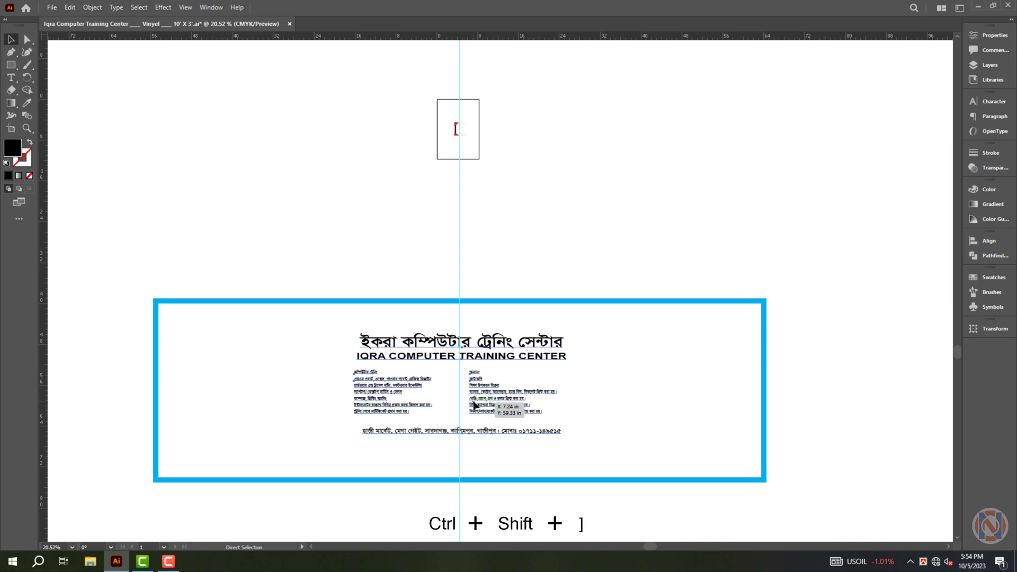
pyautogui.moveTo(460, 334); pyautogui.dragTo(469, 306)
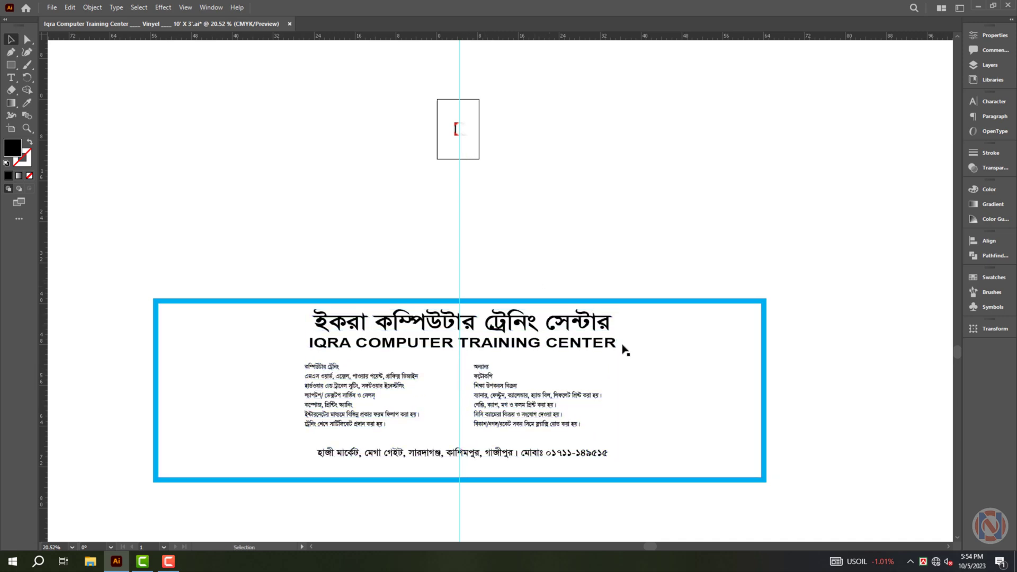
# Turn the frame rectangle into a blue outline with no fill
pyautogui.click(626, 454)
pyautogui.hotkey('shift', 'x')
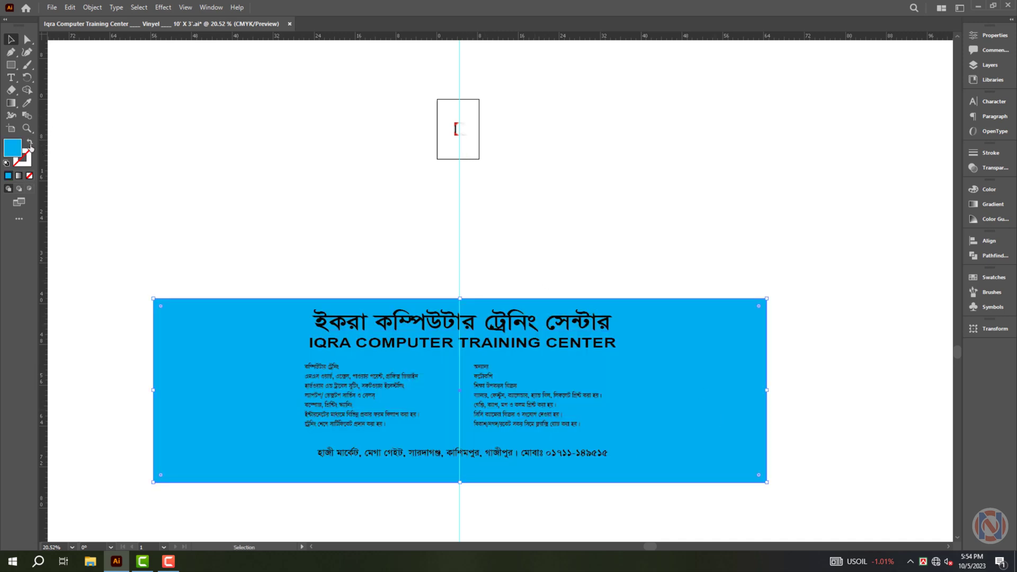
pyautogui.click(31, 148)
pyautogui.scroll(2, 489, 372)
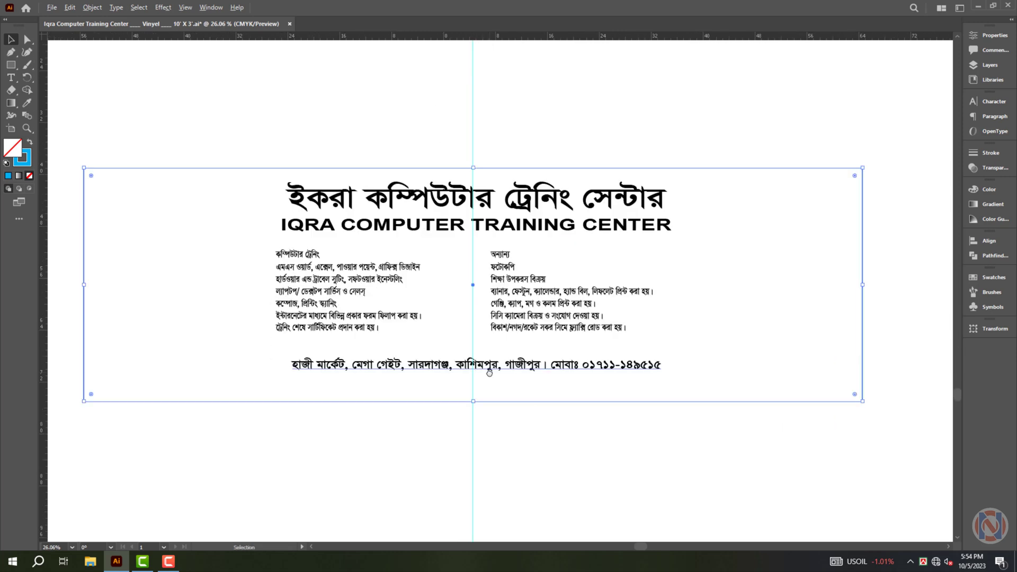
# Create an inner inset rectangle with Offset Path, then select both rectangles
pyautogui.click(92, 8)
pyautogui.click(288, 297)
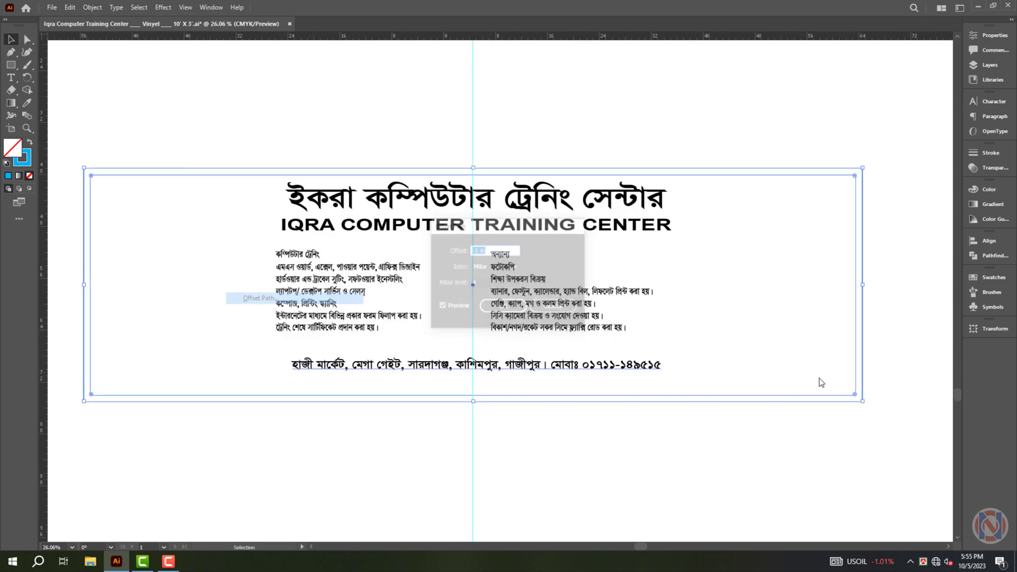
pyautogui.write('-2')
pyautogui.press('Return')
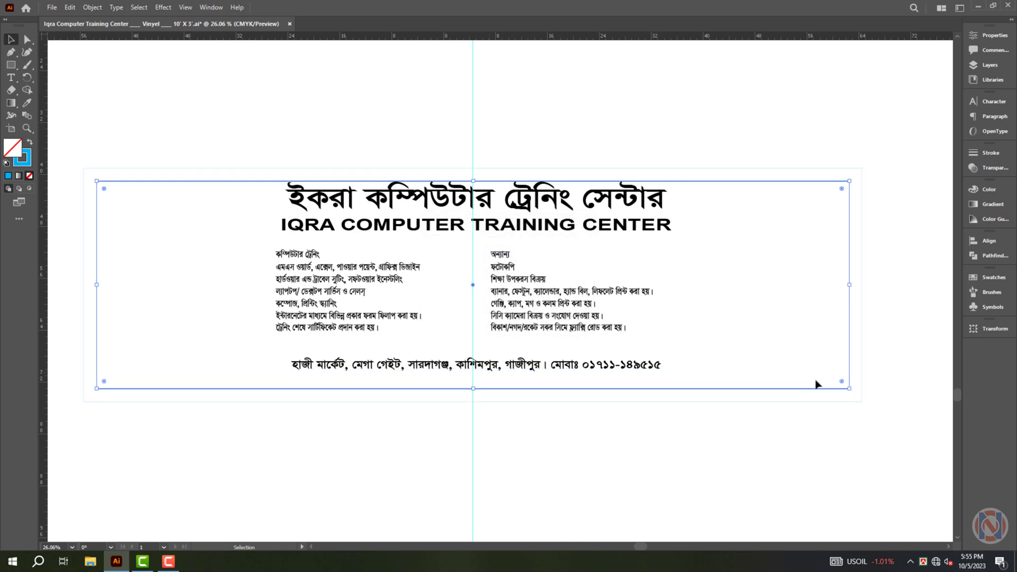
pyautogui.click(709, 123)
pyautogui.moveTo(782, 136); pyautogui.dragTo(816, 178)
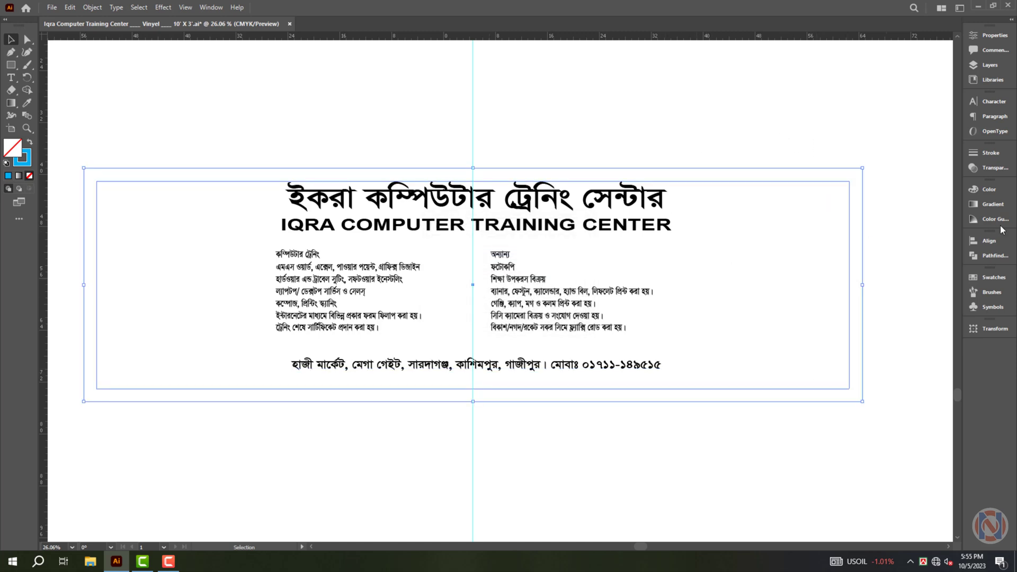
# Give the rectangle outlines a 5 pt stroke
pyautogui.click(989, 153)
pyautogui.write('8')
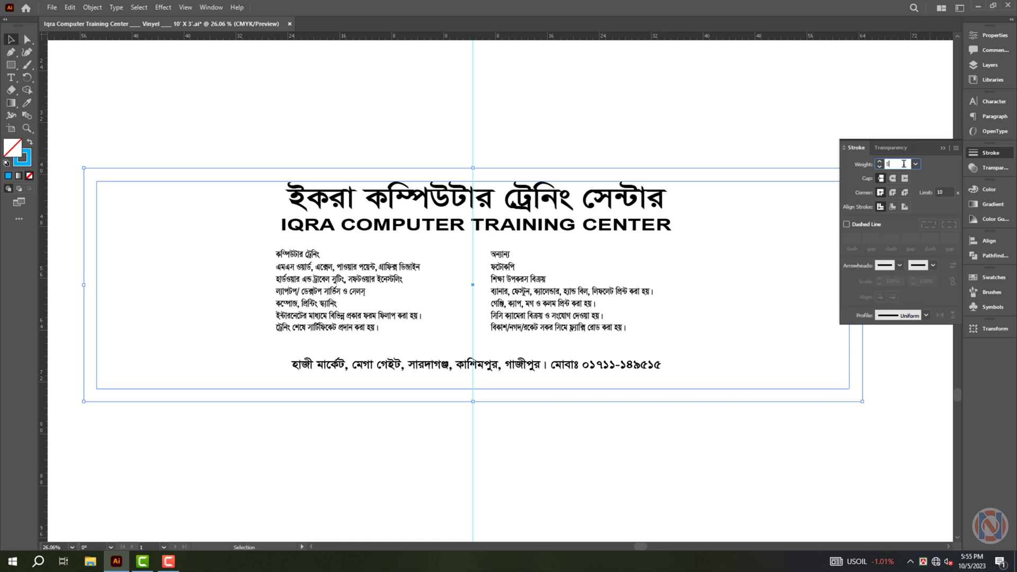
pyautogui.press('Return')
pyautogui.click(999, 195)
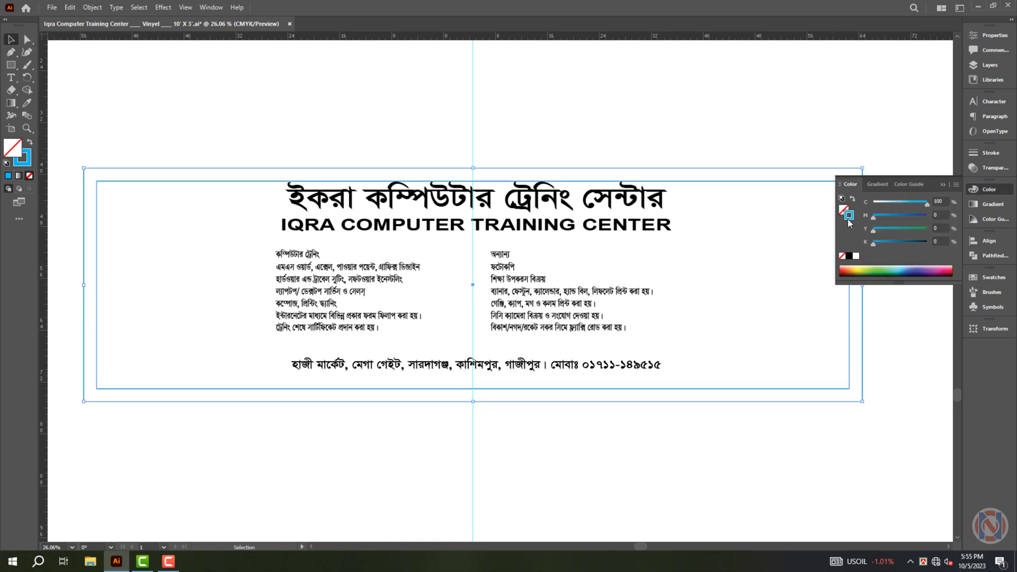
pyautogui.click(987, 190)
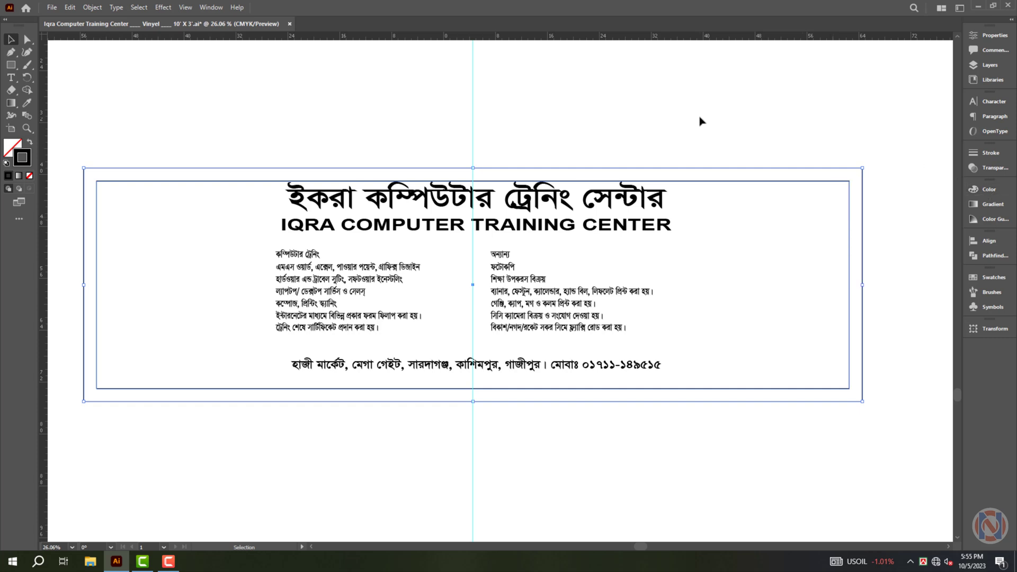
# Zoom out and pan to the small placed picture above the banner
pyautogui.click(701, 118)
pyautogui.scroll(-3, 539, 176)
pyautogui.moveTo(539, 176); pyautogui.dragTo(527, 366)
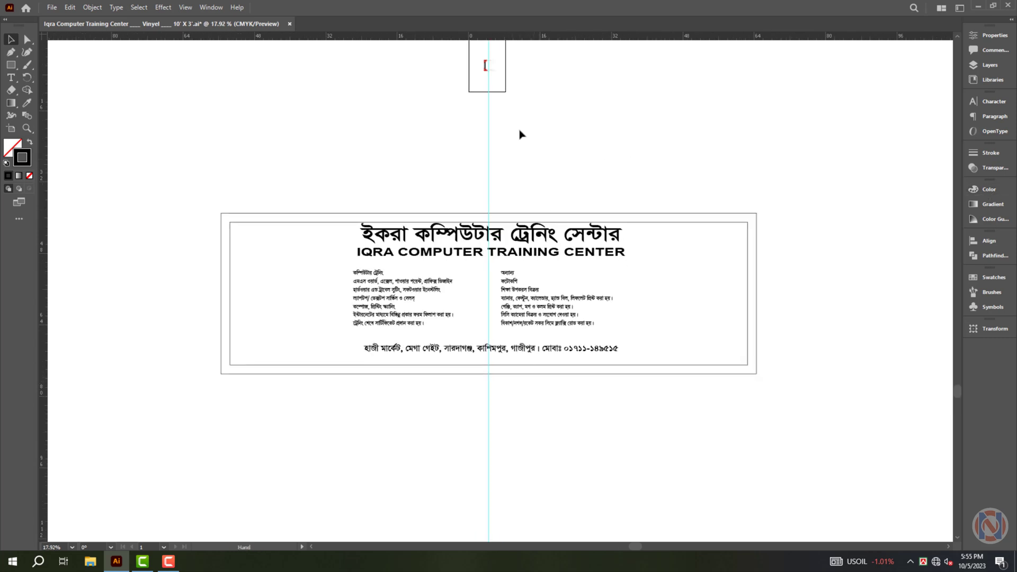
# Enlarge the red-and-black frame picture to 36 in tall
pyautogui.click(487, 66)
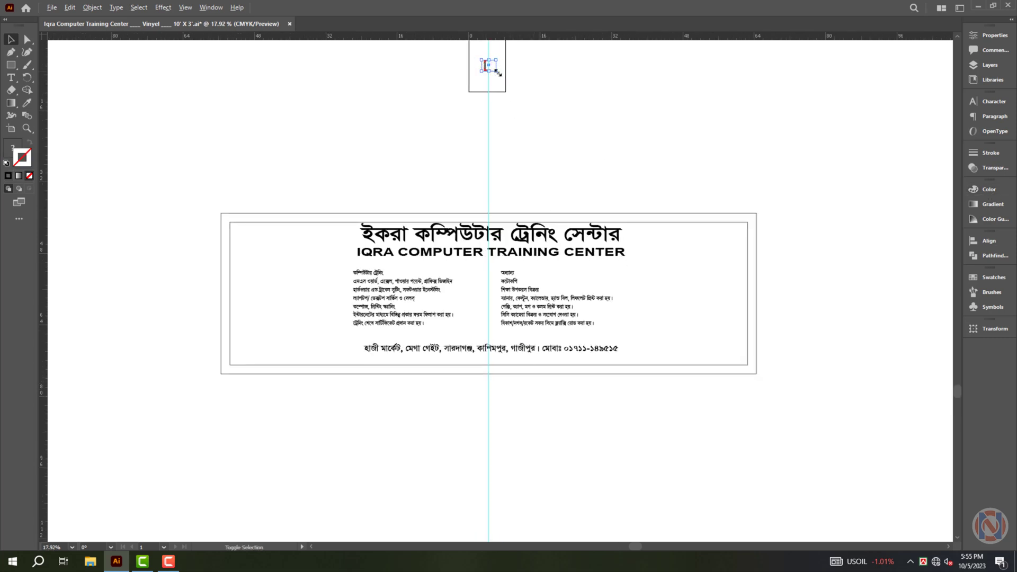
pyautogui.moveTo(496, 73)
pyautogui.mouseDown()
pyautogui.moveTo(554, 116)
pyautogui.moveTo(284, 197)
pyautogui.mouseUp()
pyautogui.click(991, 332)
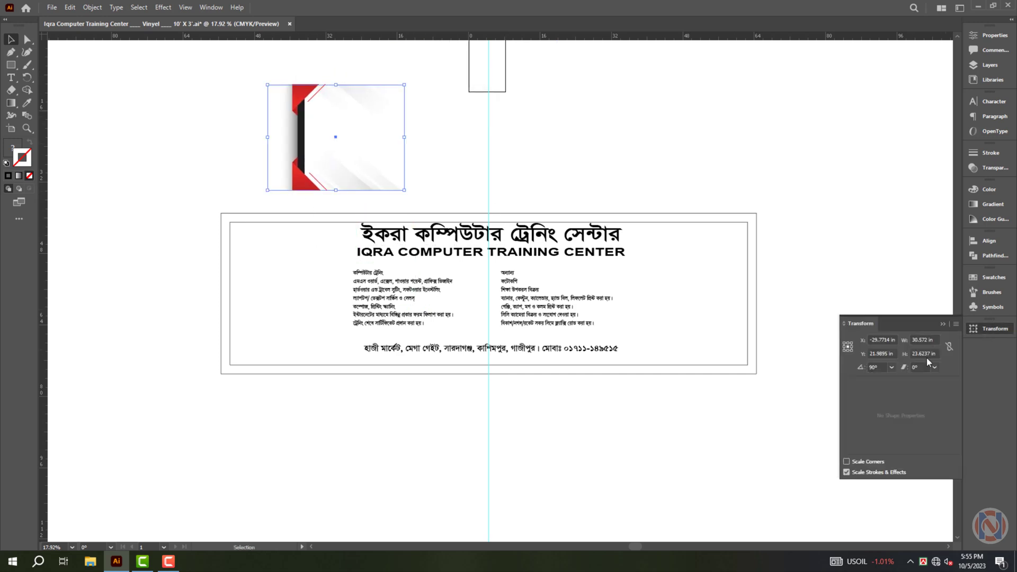
pyautogui.write('36')
pyautogui.press('Return')
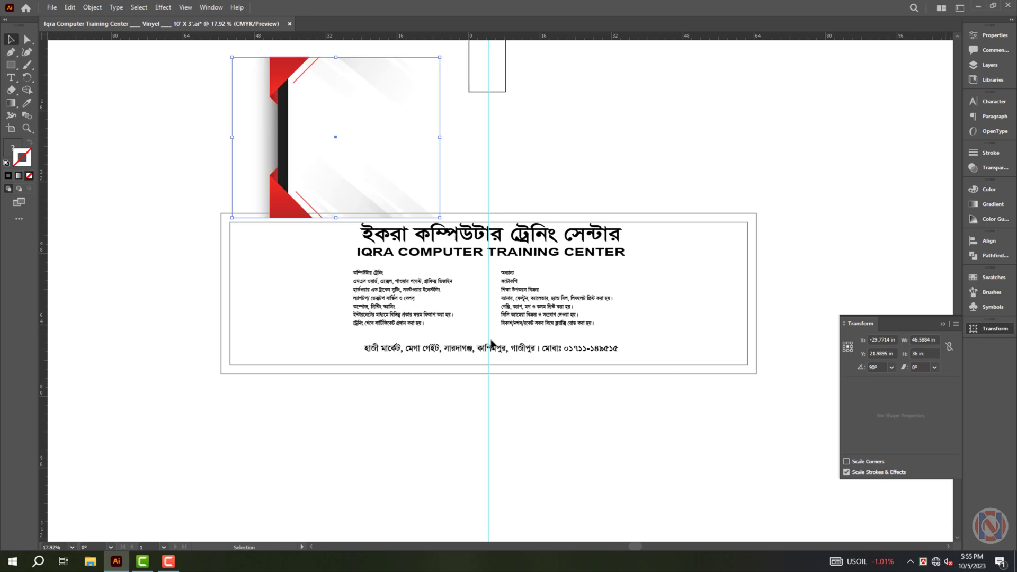
# Align the picture to the banner's left edge
pyautogui.moveTo(283, 402); pyautogui.dragTo(296, 374)
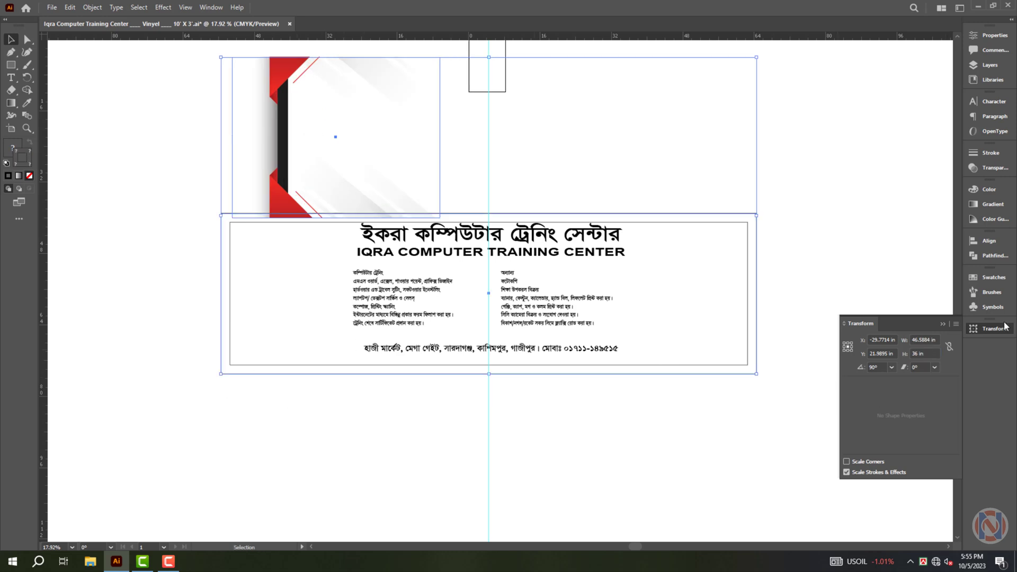
pyautogui.click(990, 242)
pyautogui.click(941, 262)
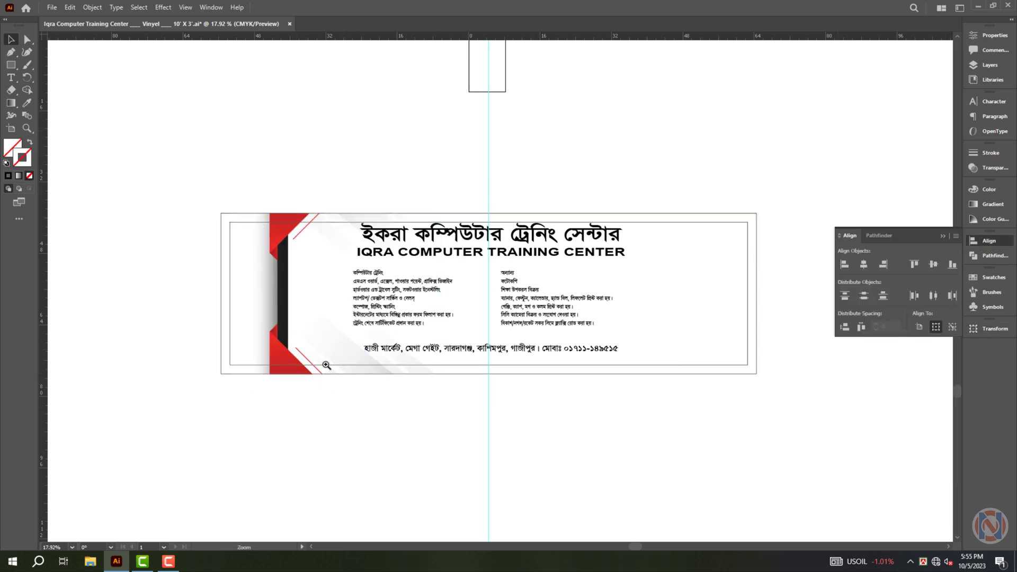
pyautogui.scroll(2, 294, 346)
# Select the banner rectangle and give it a solid black fill
pyautogui.click(287, 361)
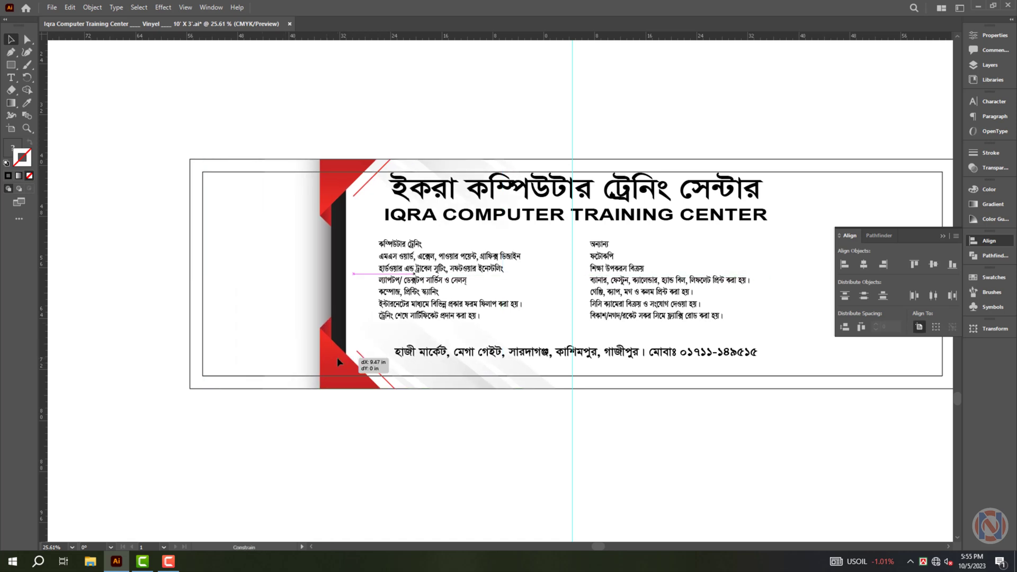
pyautogui.scroll(-1, 590, 432)
pyautogui.hscroll(3, 696, 447)
pyautogui.click(695, 447)
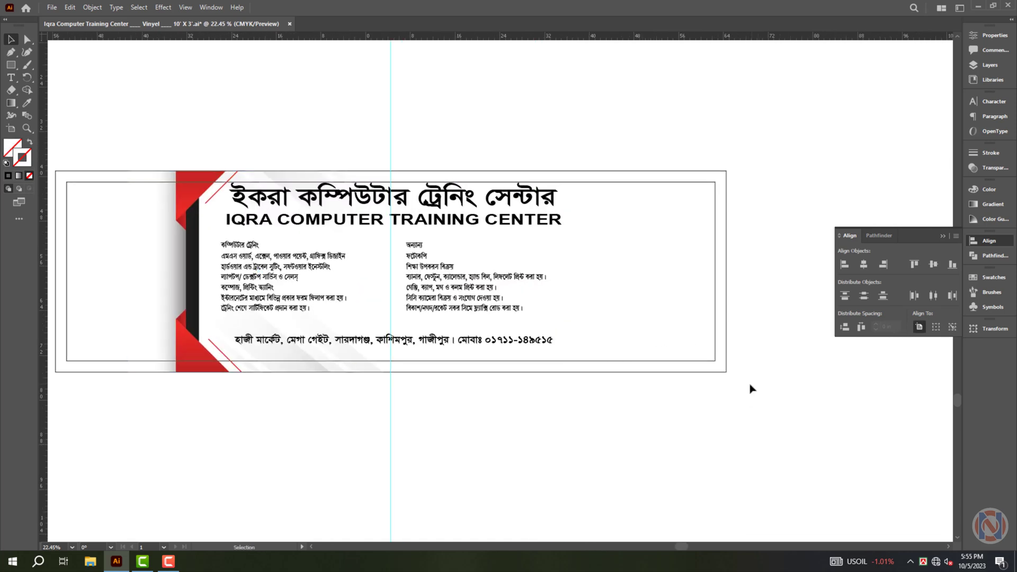
pyautogui.moveTo(719, 370); pyautogui.dragTo(719, 370)
pyautogui.hscroll(-2, 672, 427)
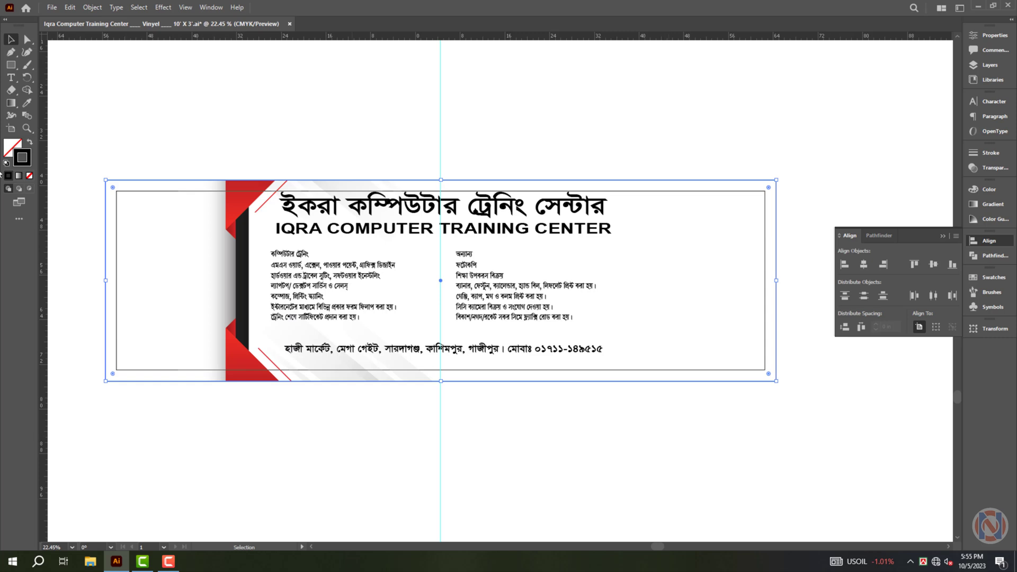
pyautogui.click(30, 142)
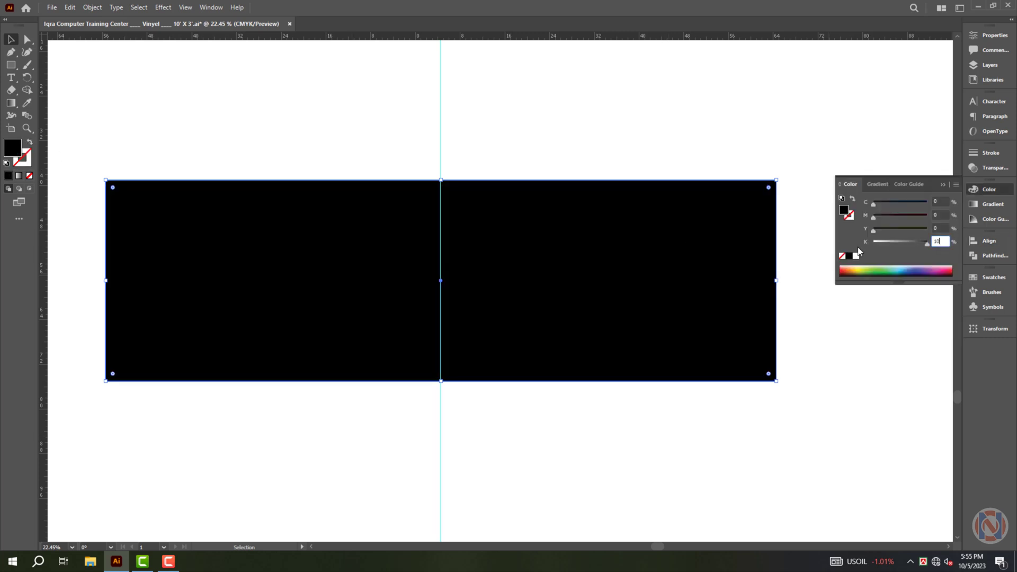
# Fill the background with 5% grey and send it behind the artwork
pyautogui.press('Return')
pyautogui.hotkey('ctrl', 'shift', '[')
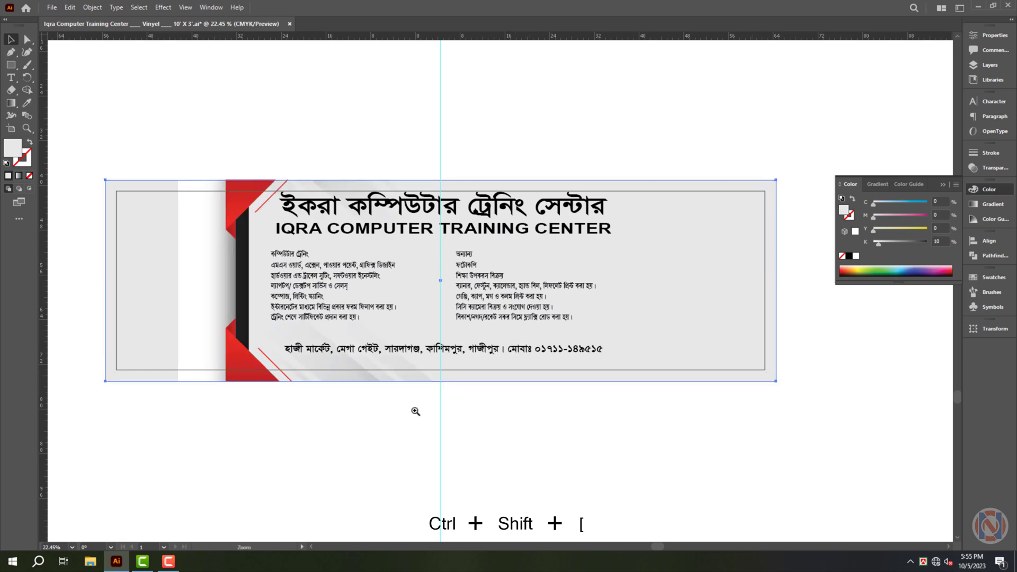
pyautogui.scroll(1, 416, 411)
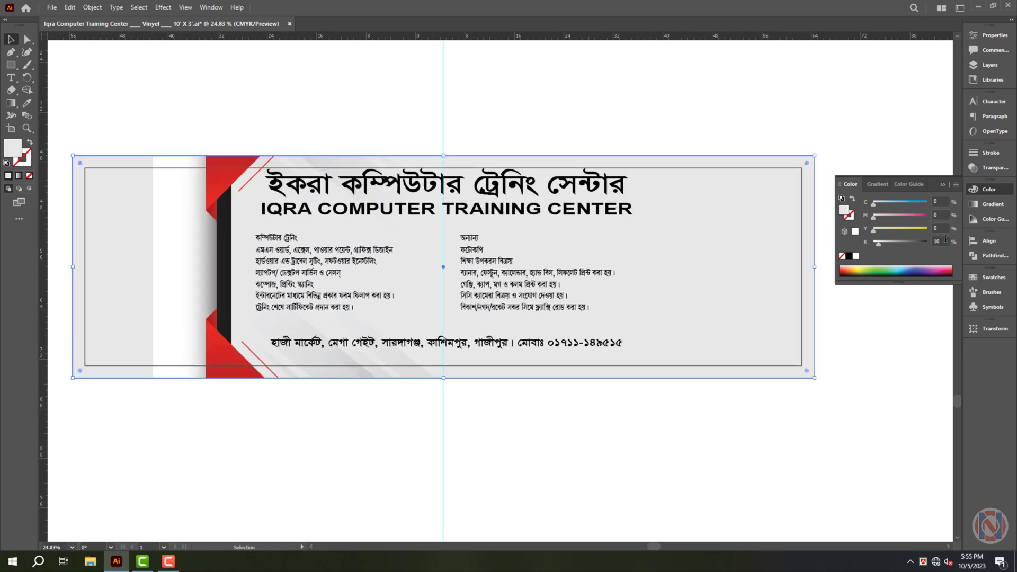
pyautogui.click(977, 205)
pyautogui.click(901, 202)
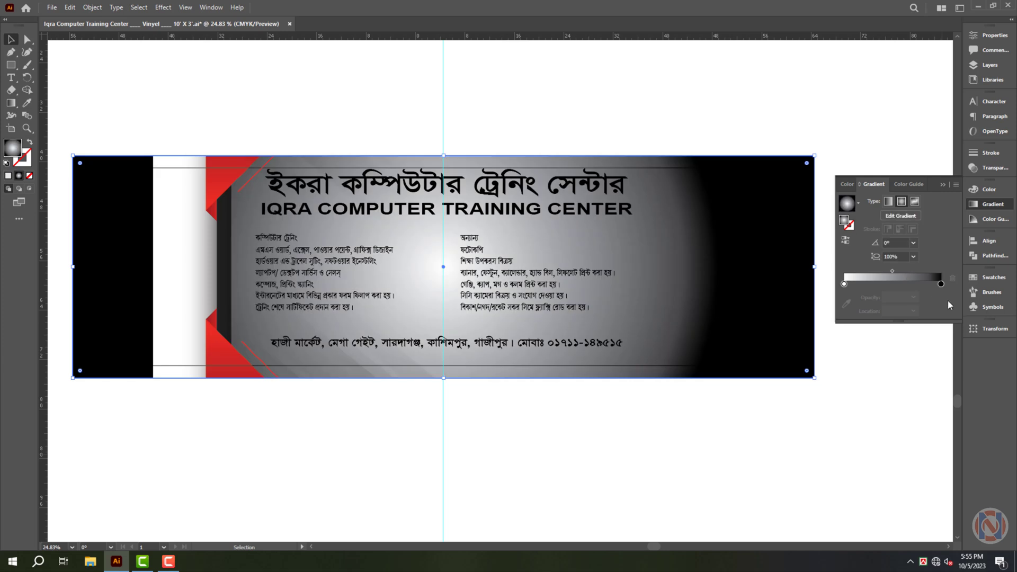
pyautogui.click(988, 189)
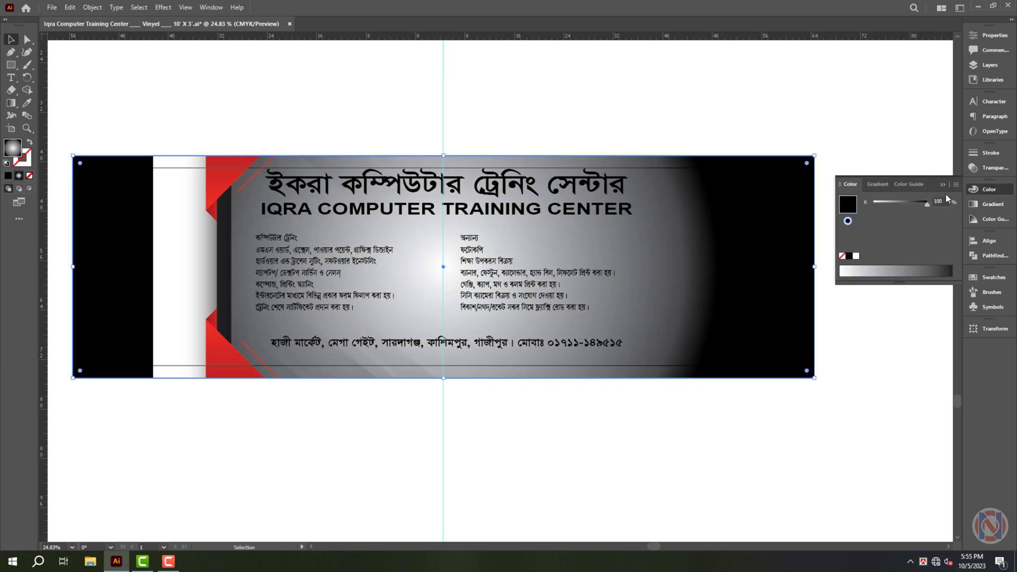
pyautogui.press('Return')
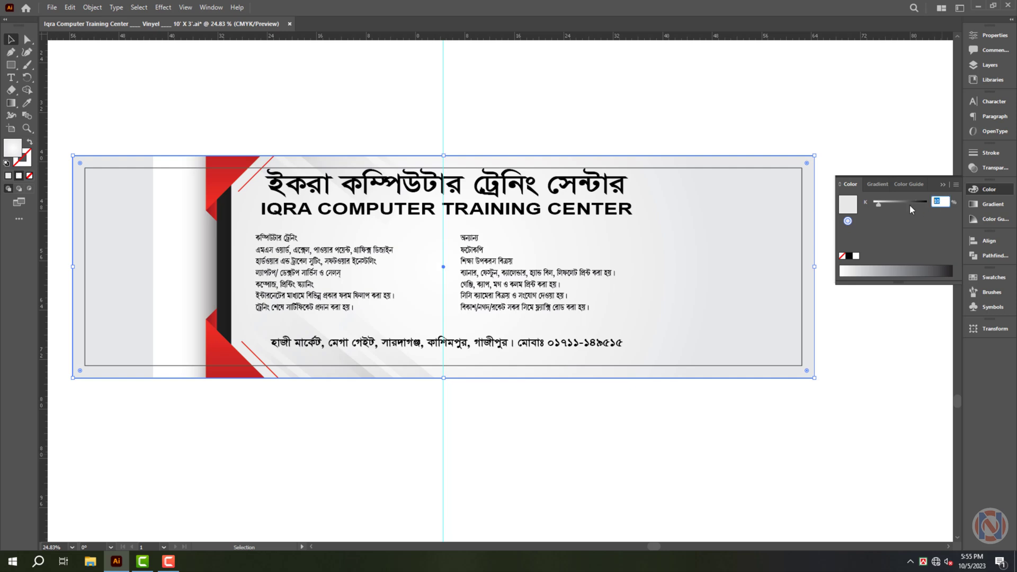
pyautogui.write('5')
pyautogui.press('Return')
pyautogui.click(672, 97)
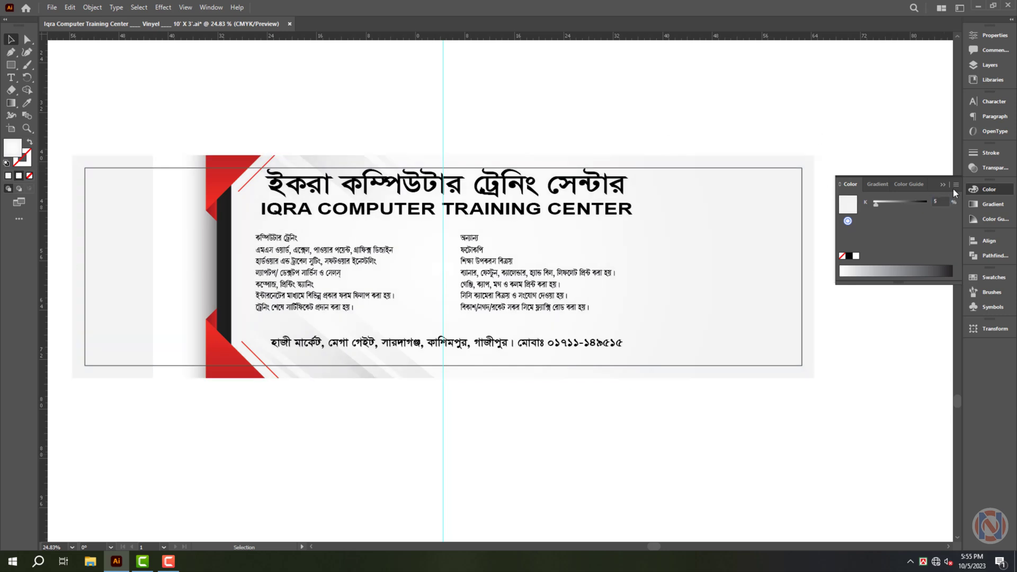
pyautogui.click(990, 190)
# Hide the guides and apply a linear white-to-grey gradient to the background
pyautogui.hotkey('ctrl', ';')
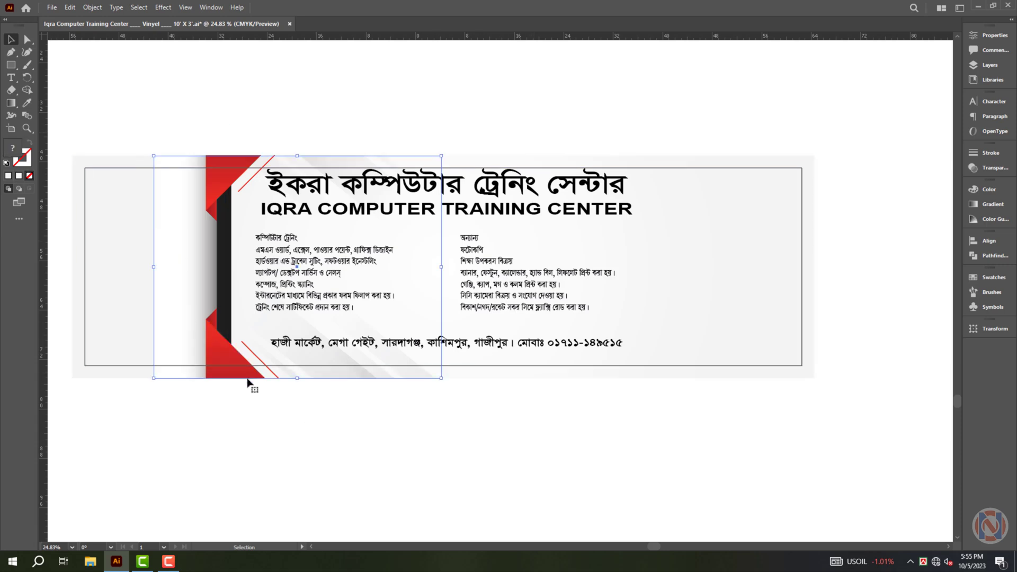
pyautogui.click(140, 280)
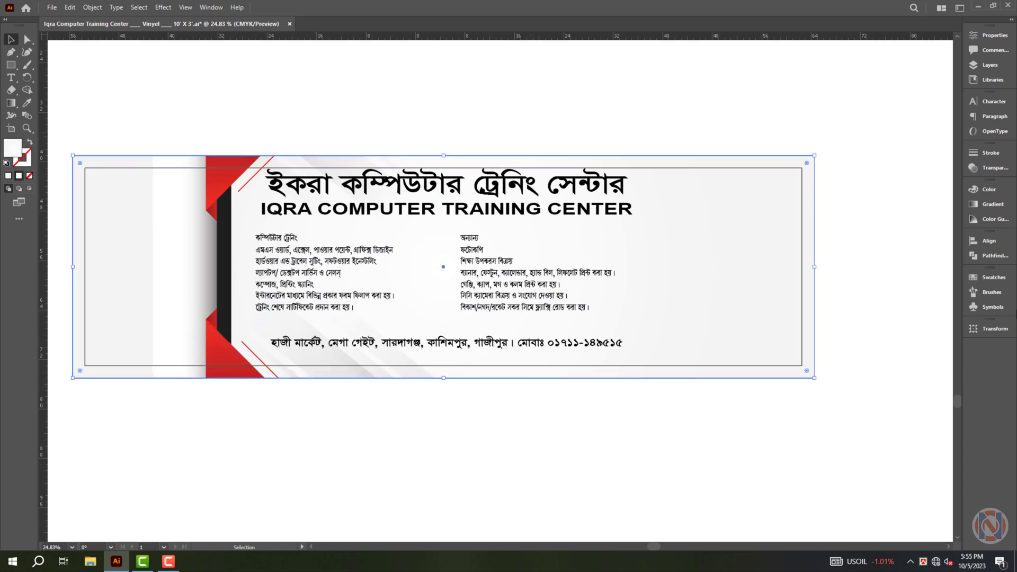
pyautogui.click(994, 204)
pyautogui.click(890, 205)
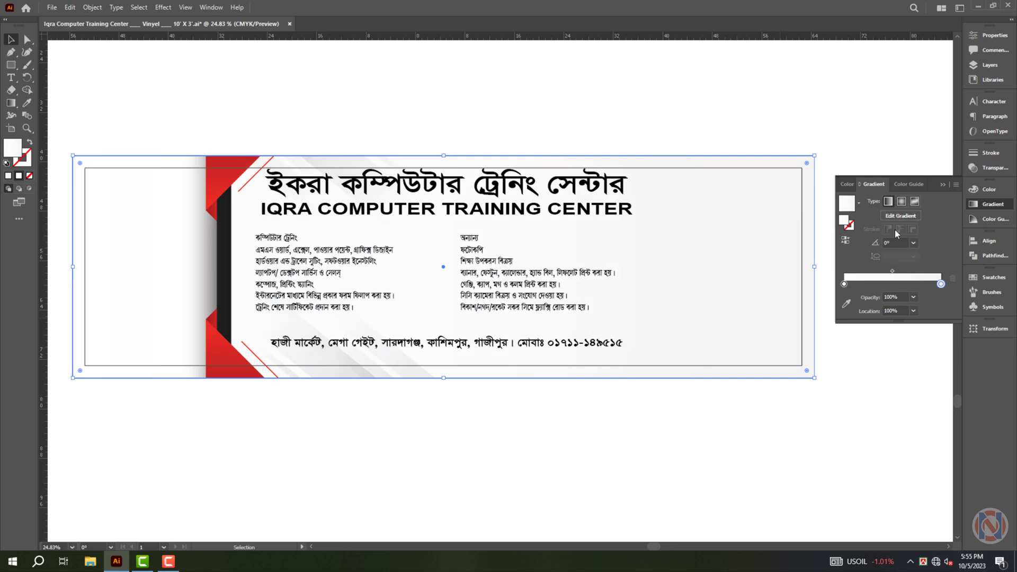
pyautogui.click(582, 453)
# Give the background a black outline and copy it
pyautogui.click(757, 327)
pyautogui.click(25, 163)
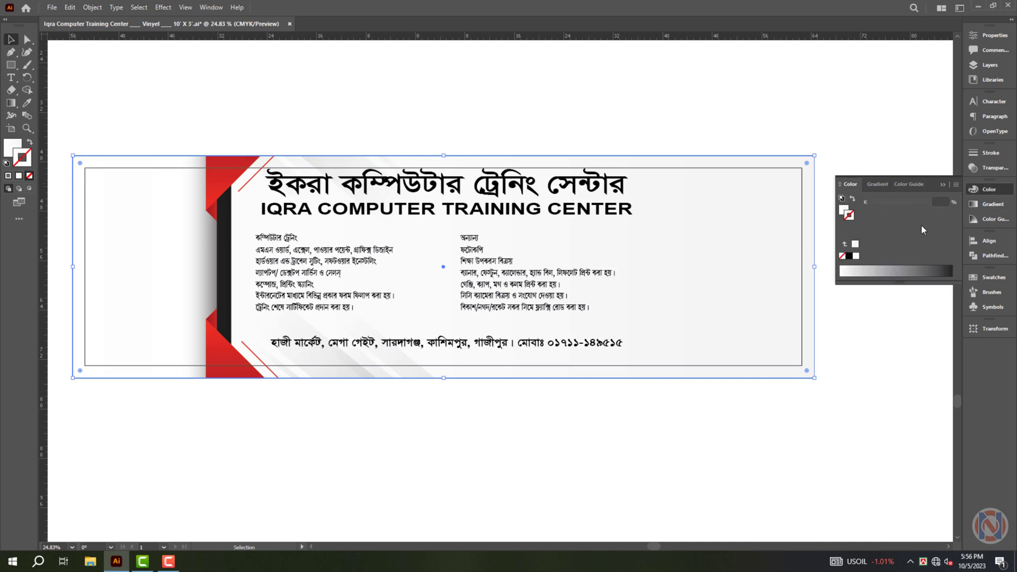
pyautogui.click(849, 256)
pyautogui.click(1001, 196)
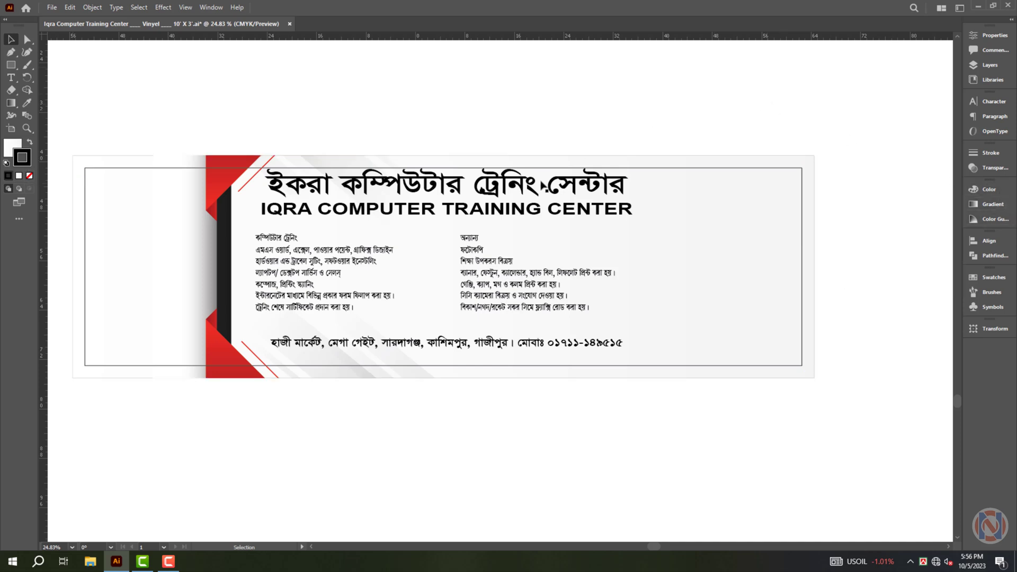
pyautogui.hotkey('ctrl', 'c')
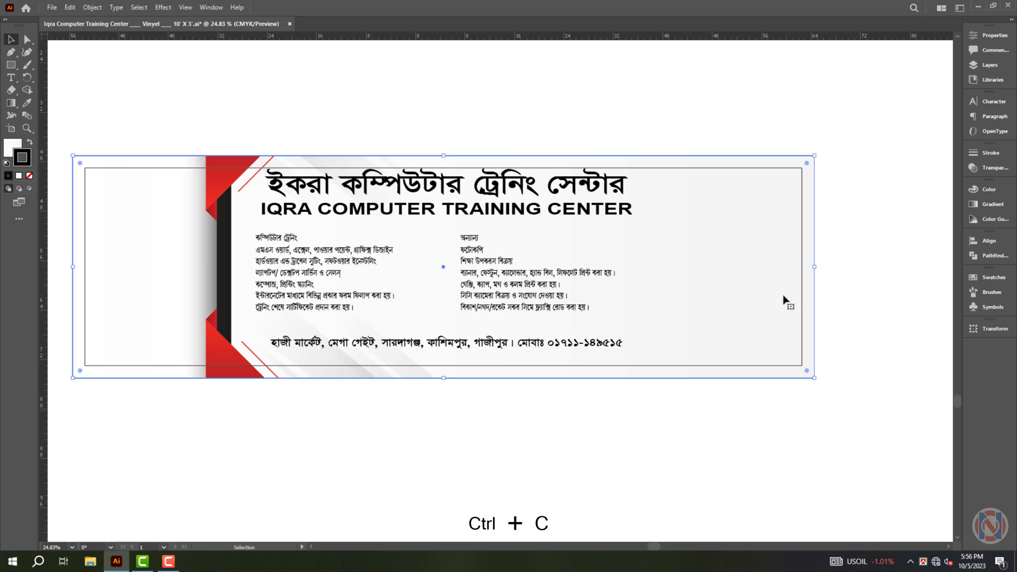
# Resize the background copy into a bottom strip and fill it black with the Eyedropper
pyautogui.press('a')
pyautogui.press('v')
pyautogui.moveTo(442, 156); pyautogui.dragTo(445, 337)
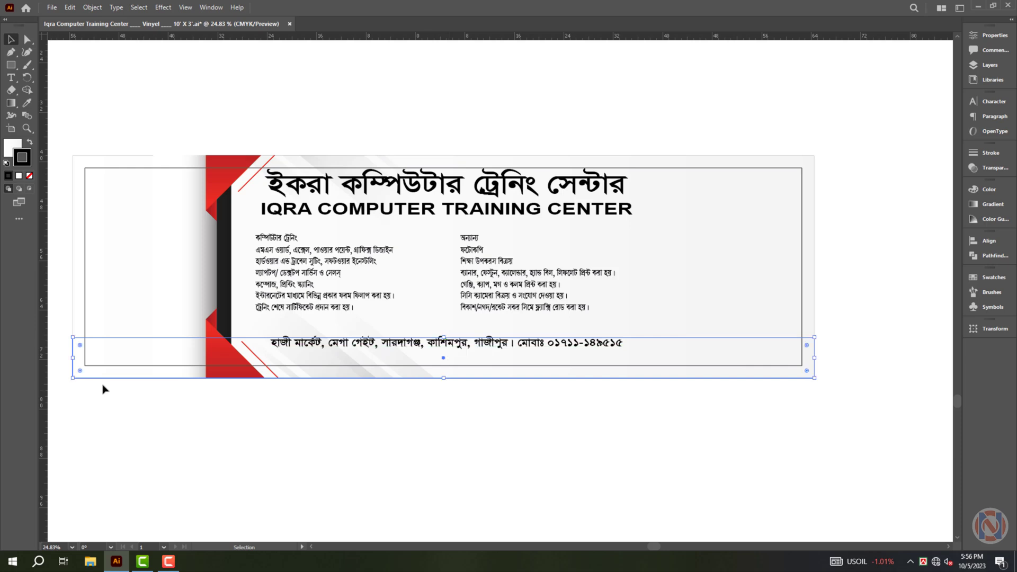
pyautogui.moveTo(72, 359); pyautogui.dragTo(228, 358)
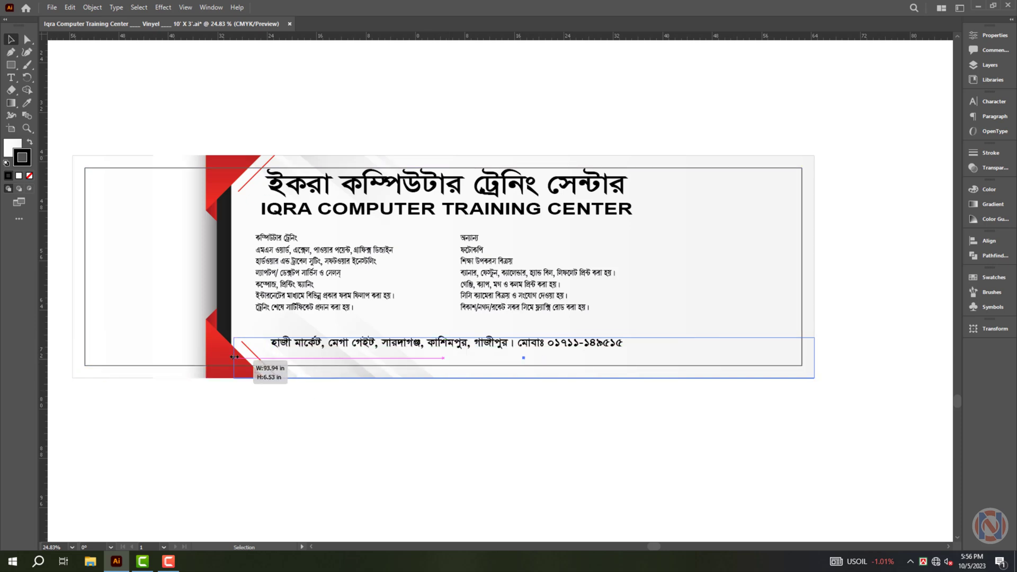
pyautogui.press('z')
pyautogui.click(407, 397)
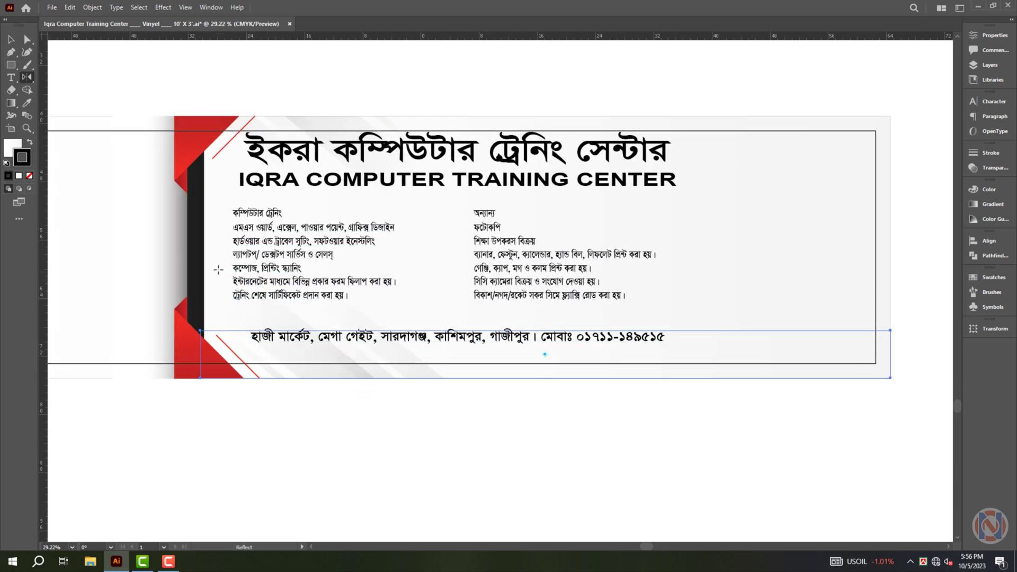
pyautogui.press('i')
pyautogui.click(200, 272)
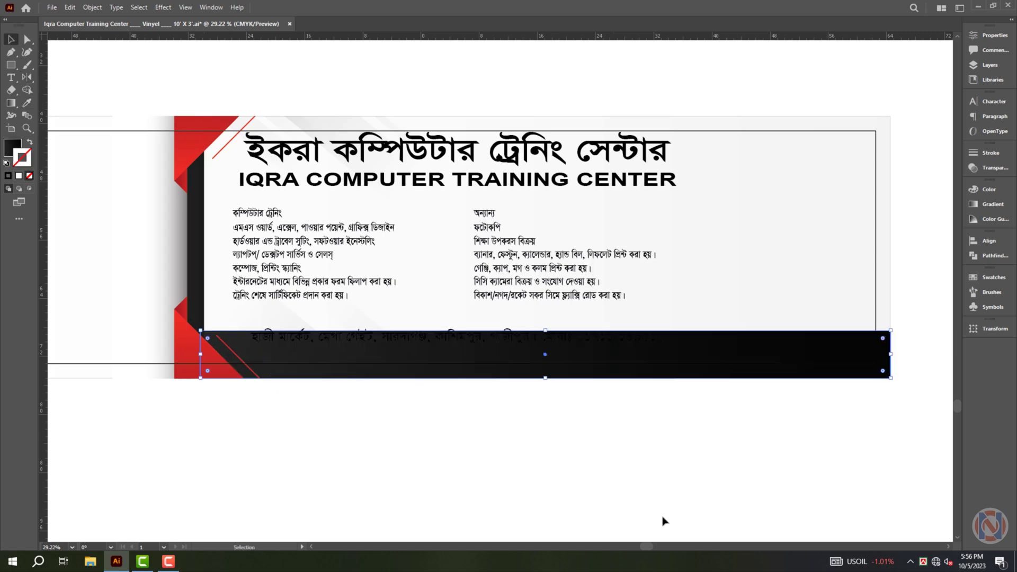
# Make the address text white, move it into the strip, and stretch it wider
pyautogui.press('v')
pyautogui.click(457, 336)
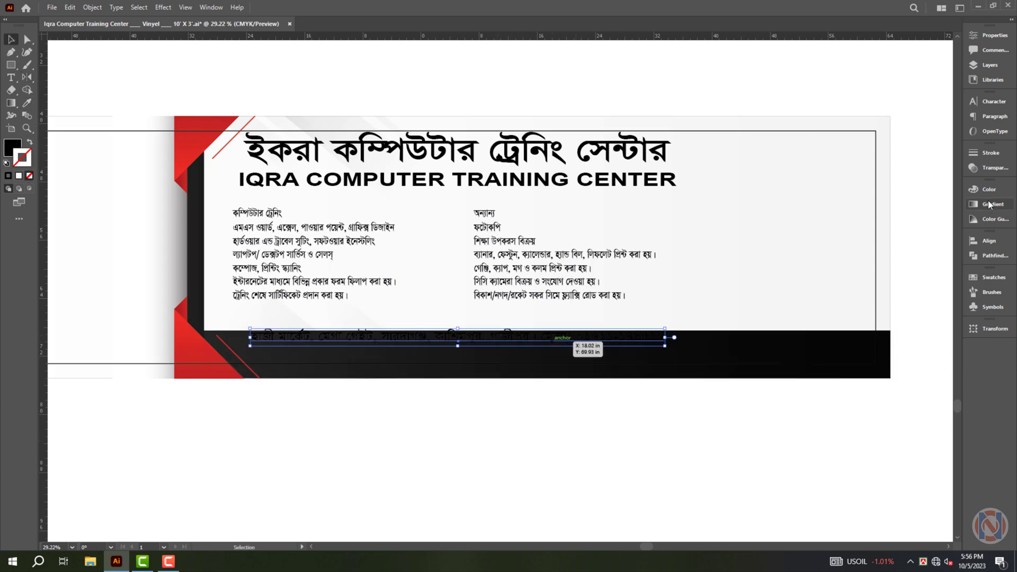
pyautogui.click(988, 189)
pyautogui.click(853, 244)
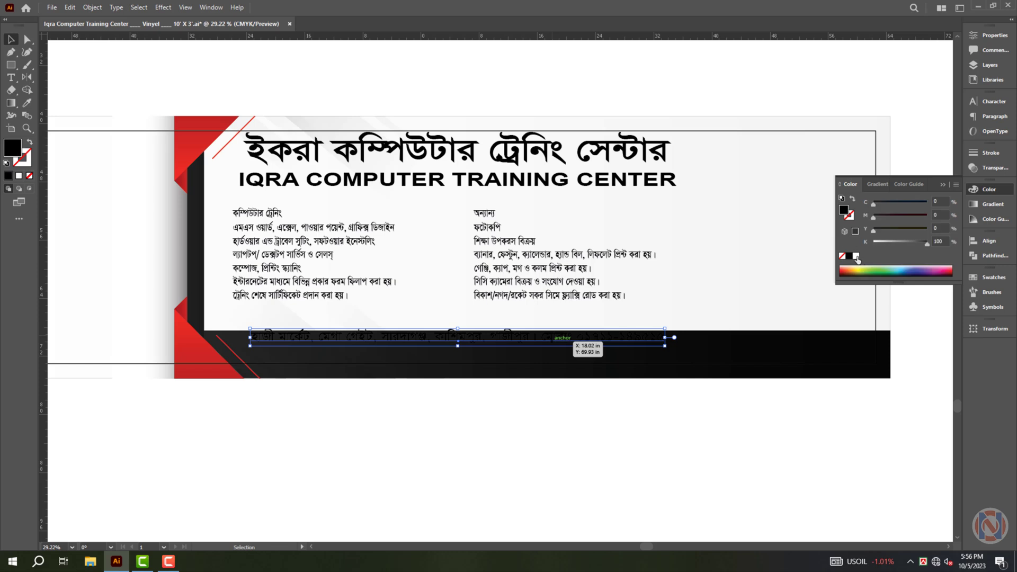
pyautogui.moveTo(591, 342)
pyautogui.mouseDown()
pyautogui.moveTo(599, 356)
pyautogui.moveTo(591, 343)
pyautogui.mouseUp()
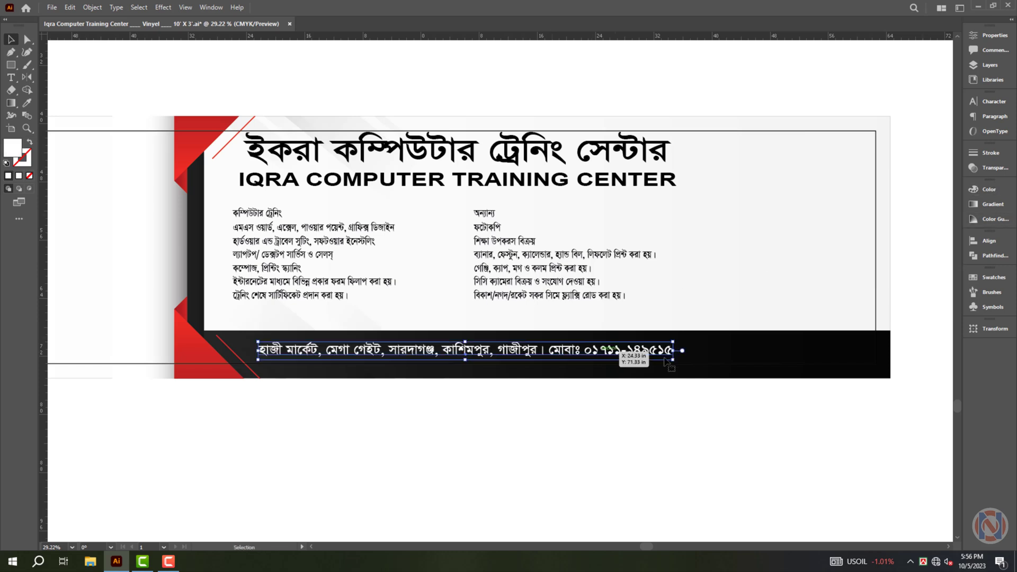
pyautogui.moveTo(672, 349); pyautogui.dragTo(869, 342)
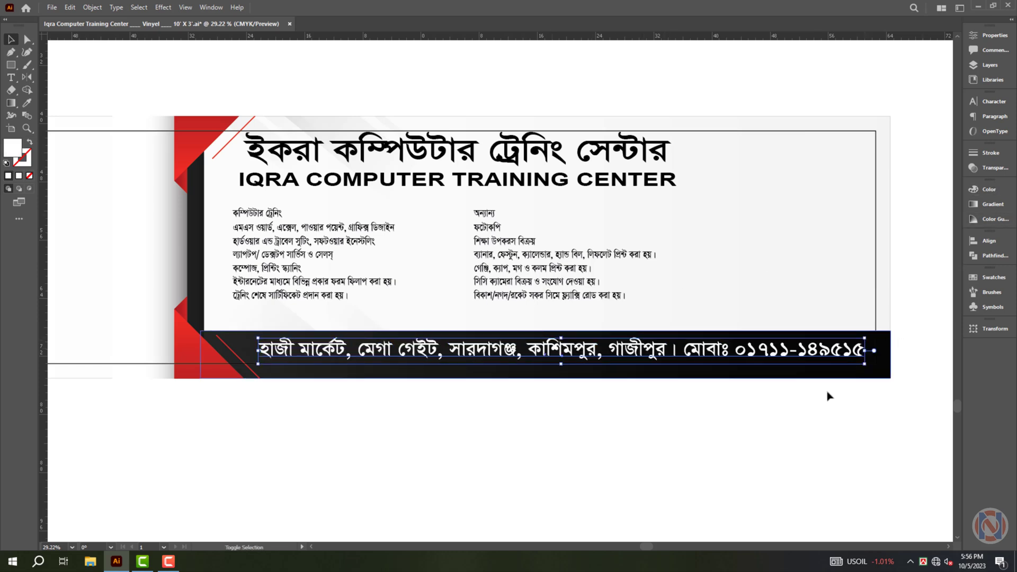
pyautogui.scroll(1, 651, 425)
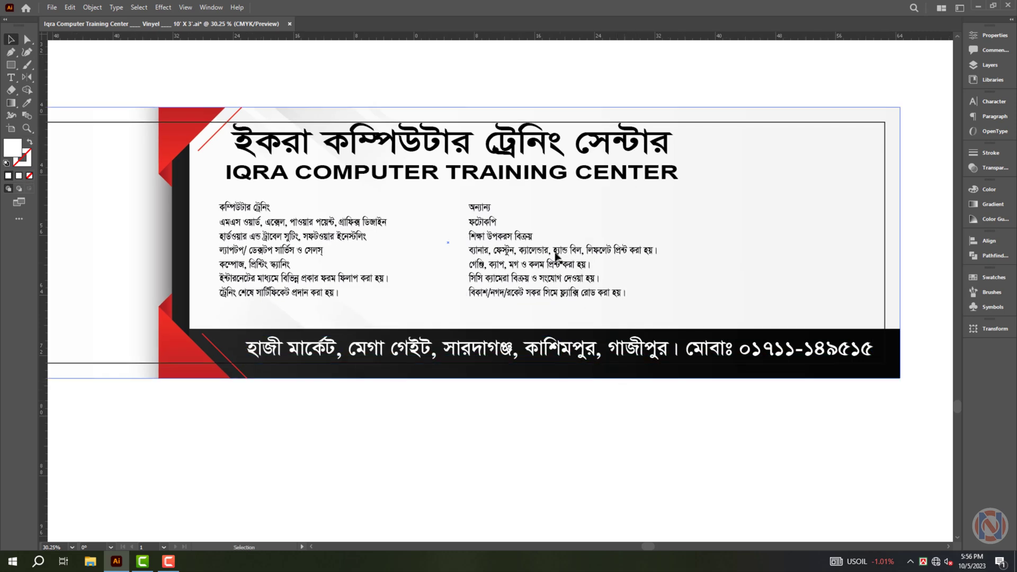
# Open the logo image file, cut its artwork, and close it without saving
pyautogui.click(561, 259)
pyautogui.click(489, 173)
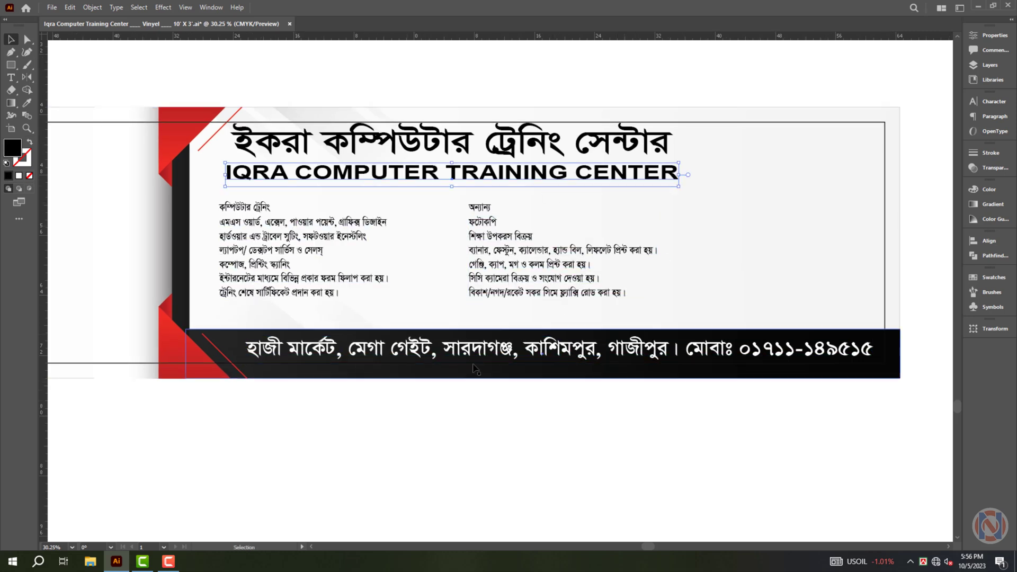
pyautogui.scroll(-1, 415, 381)
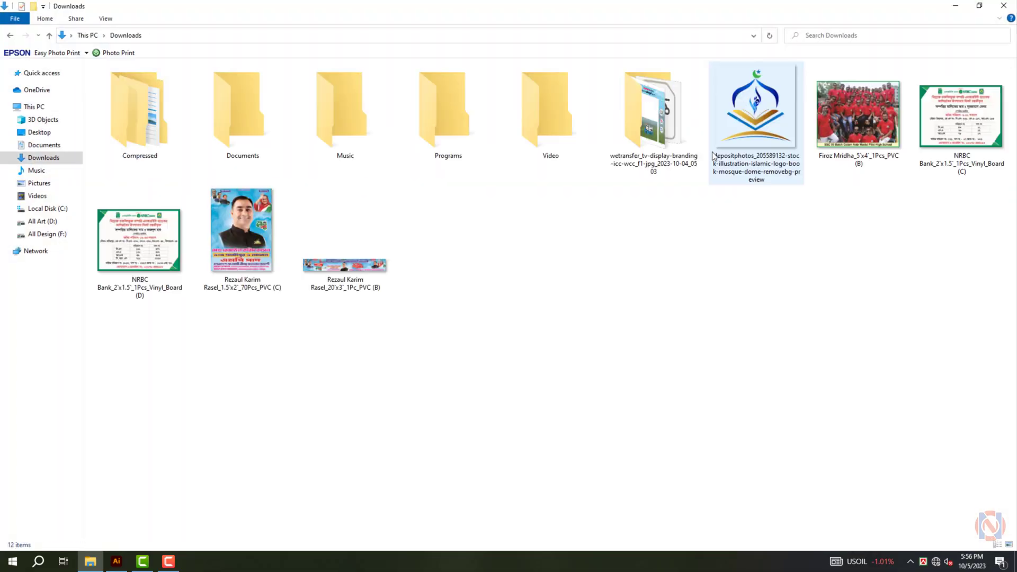
pyautogui.rightClick(753, 109)
pyautogui.click(753, 268)
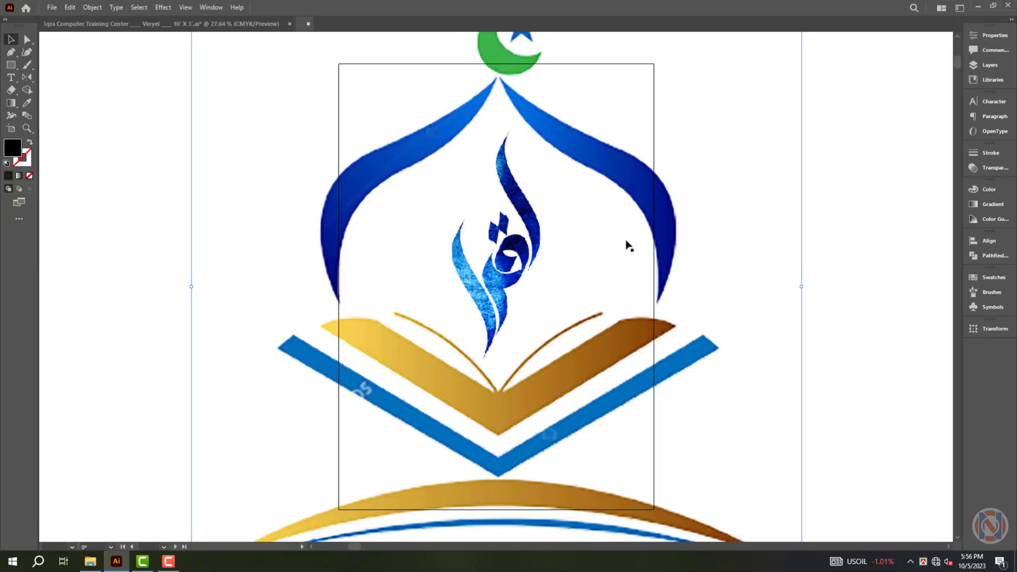
pyautogui.hotkey('ctrl', 'x')
pyautogui.click(666, 24)
pyautogui.click(553, 298)
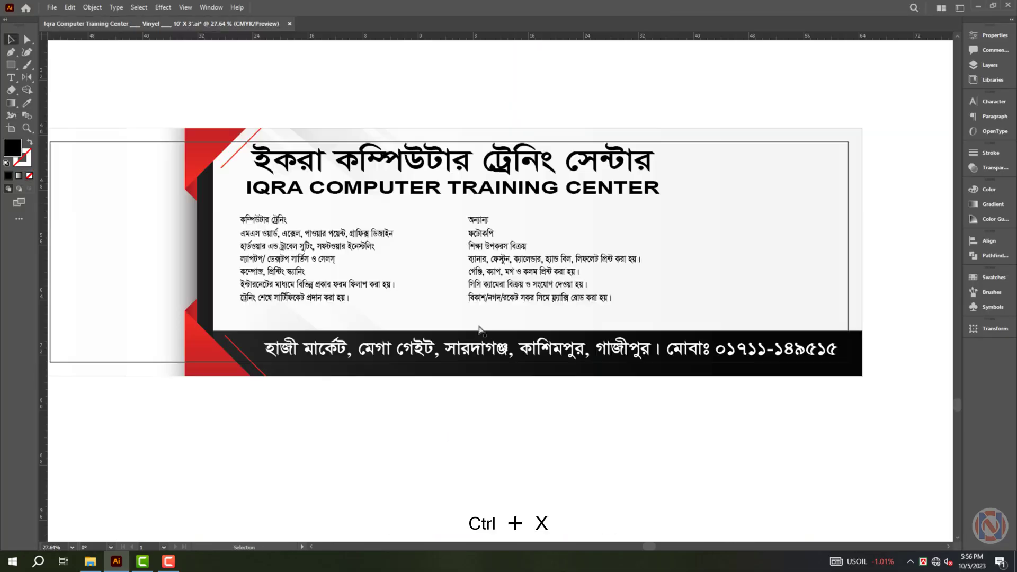
# Paste the logo into the banner, shrink it, and place it above the banner
pyautogui.hotkey('ctrl', 'v')
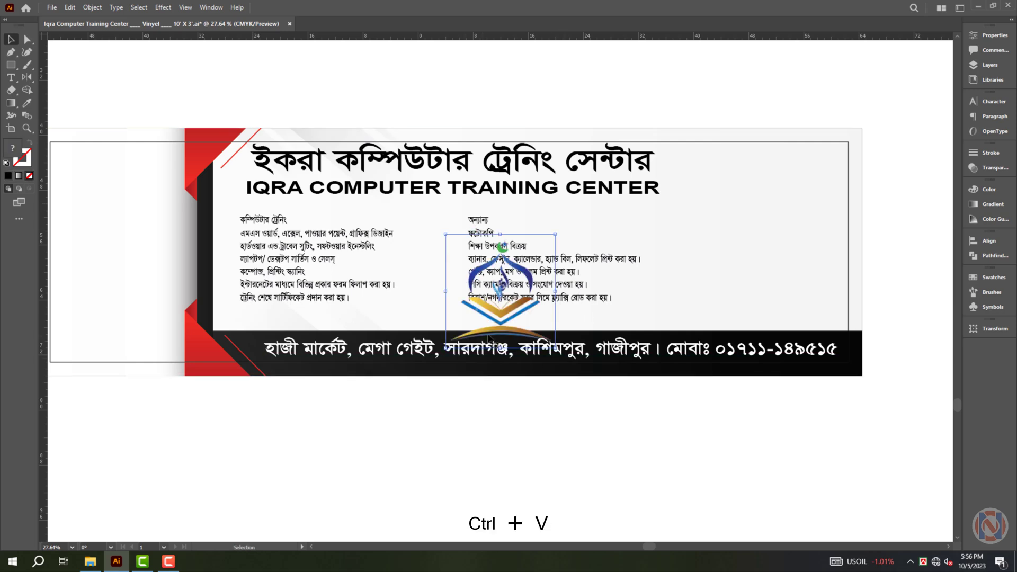
pyautogui.moveTo(495, 347); pyautogui.dragTo(272, 68)
pyautogui.click(617, 105)
pyautogui.scroll(-1, 617, 105)
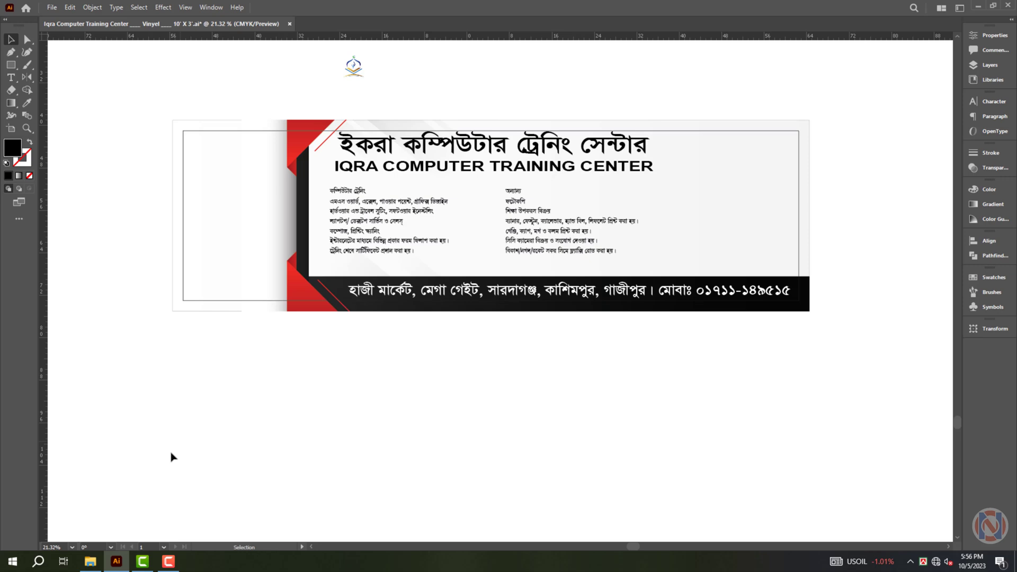
# Browse to the Computer folder on All Design (F:) and select a training-courses image
pyautogui.click(89, 563)
pyautogui.click(48, 233)
pyautogui.click(493, 276)
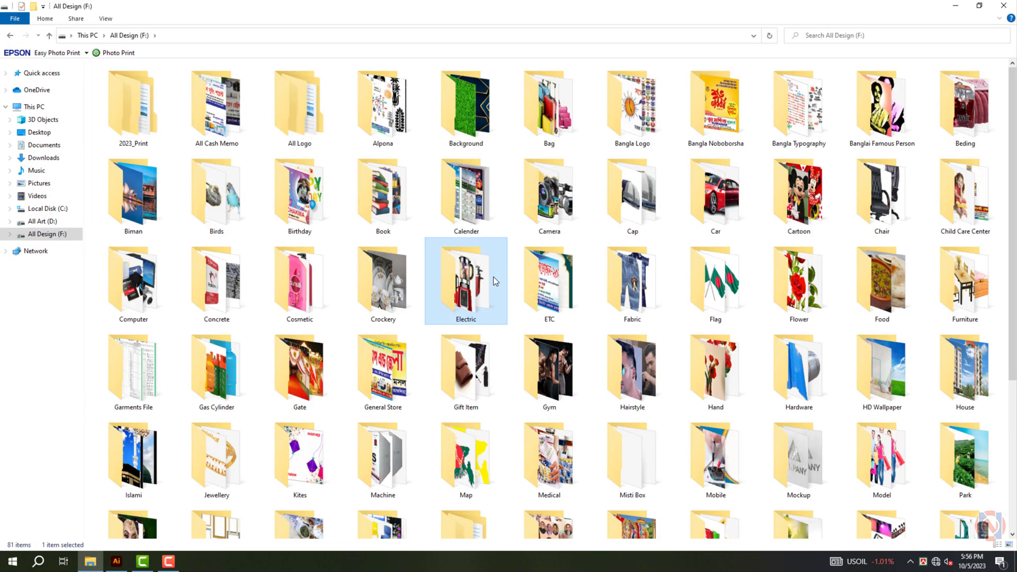
pyautogui.write('comp')
pyautogui.press('Return')
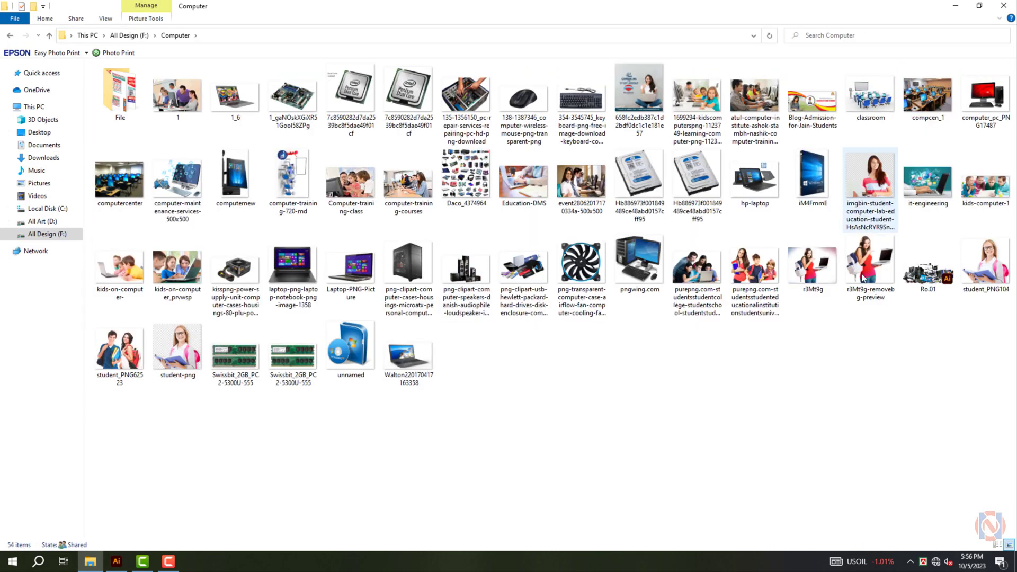
pyautogui.click(604, 196)
# Open the classroom images in Adobe Illustrator via Open with
pyautogui.rightClick(409, 170)
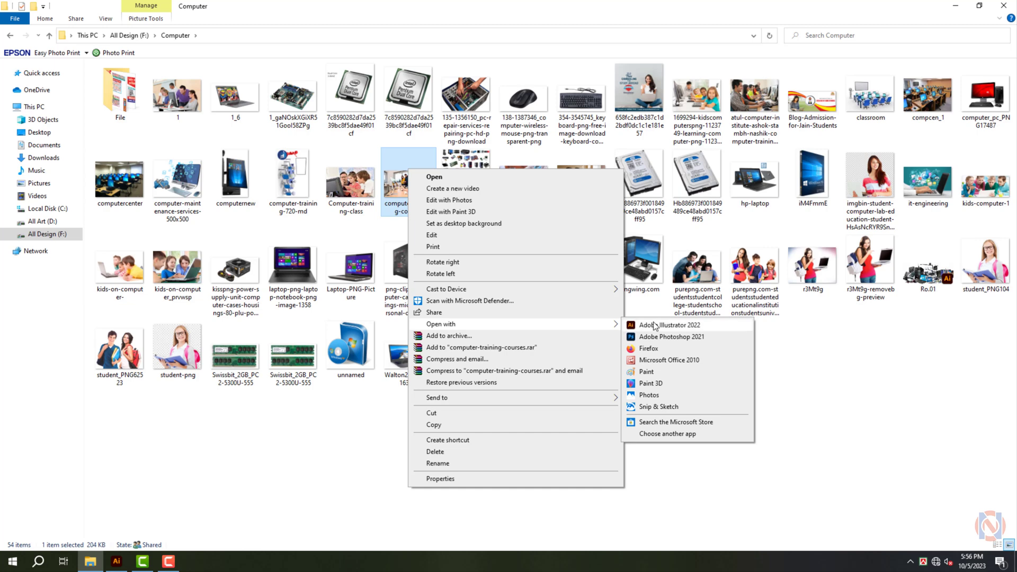
pyautogui.click(894, 391)
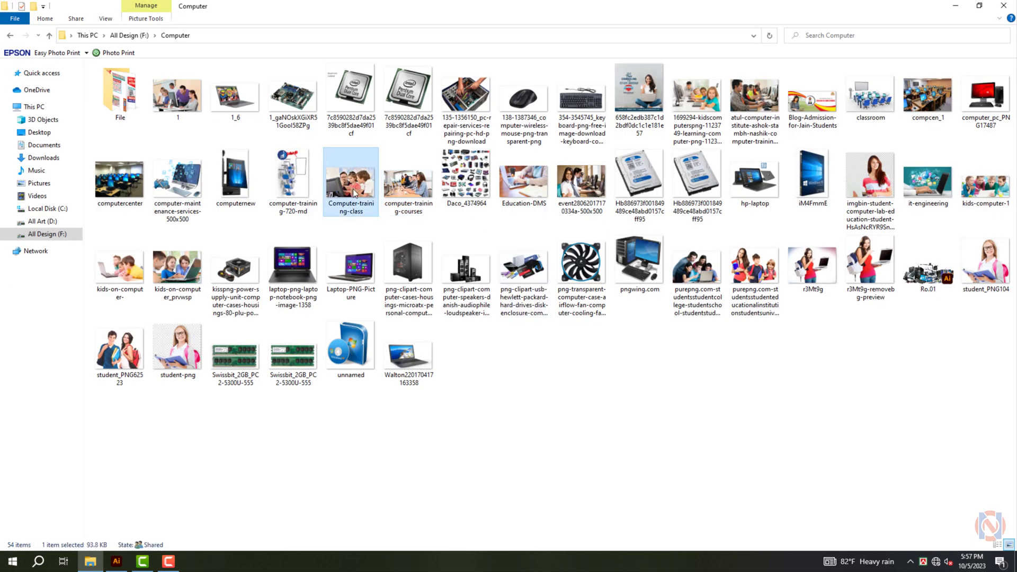
pyautogui.rightClick(710, 92)
pyautogui.moveTo(741, 245)
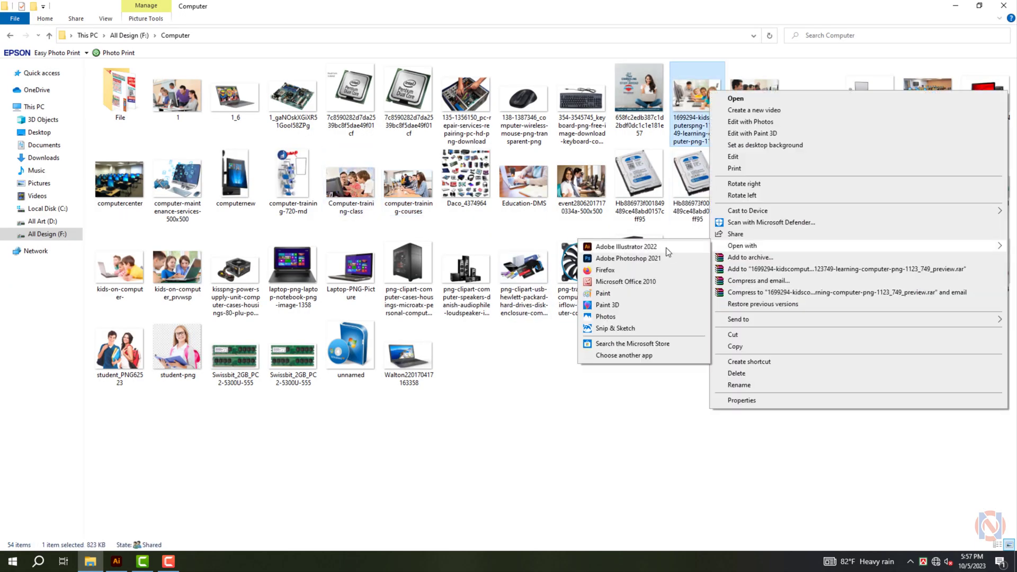
pyautogui.click(666, 247)
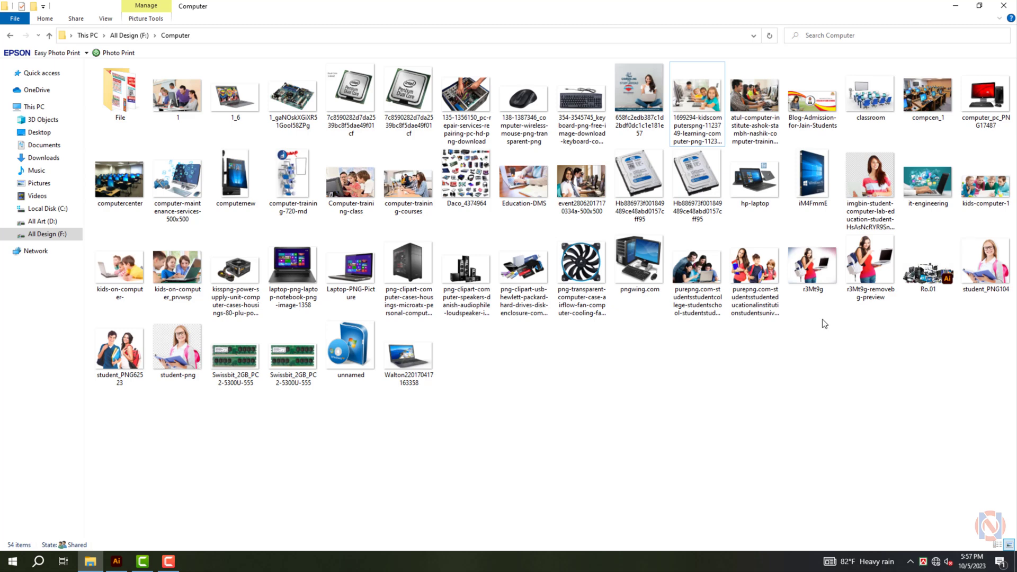
pyautogui.rightClick(408, 183)
pyautogui.click(635, 329)
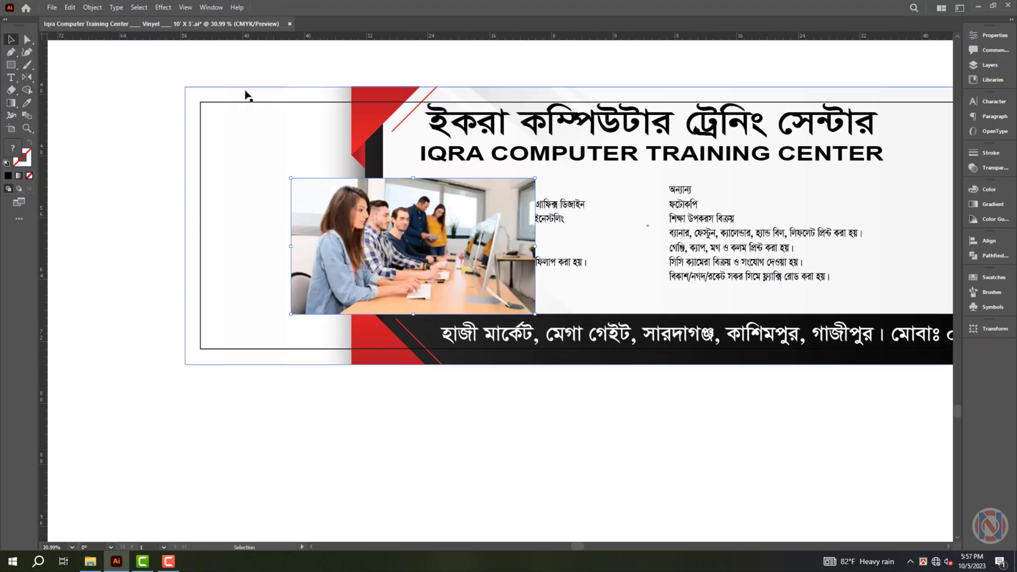
# Move the current classroom photo to the banner's top-left, enlarge it and send it backward
pyautogui.hotkey('shift', 'F7')
pyautogui.moveTo(413, 246); pyautogui.dragTo(307, 155)
pyautogui.moveTo(185, 223); pyautogui.dragTo(277, 367)
pyautogui.hotkey('ctrl', '[')
pyautogui.moveTo(125, 280); pyautogui.dragTo(205, 281)
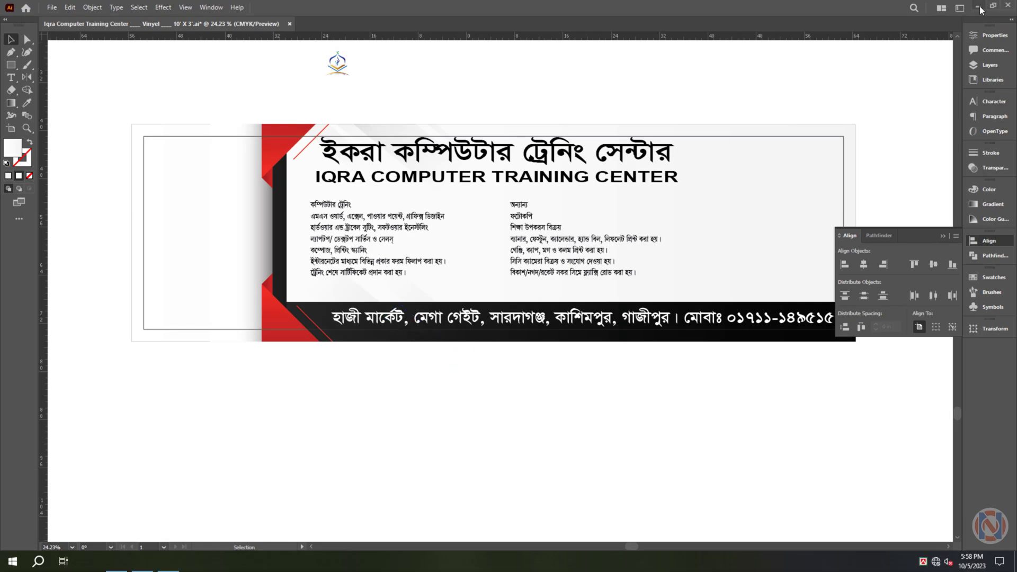
# Open a different classroom image from the Computer folder, close it unsaved, and paste it over the banner's left side
pyautogui.click(977, 7)
pyautogui.doubleClick(516, 271)
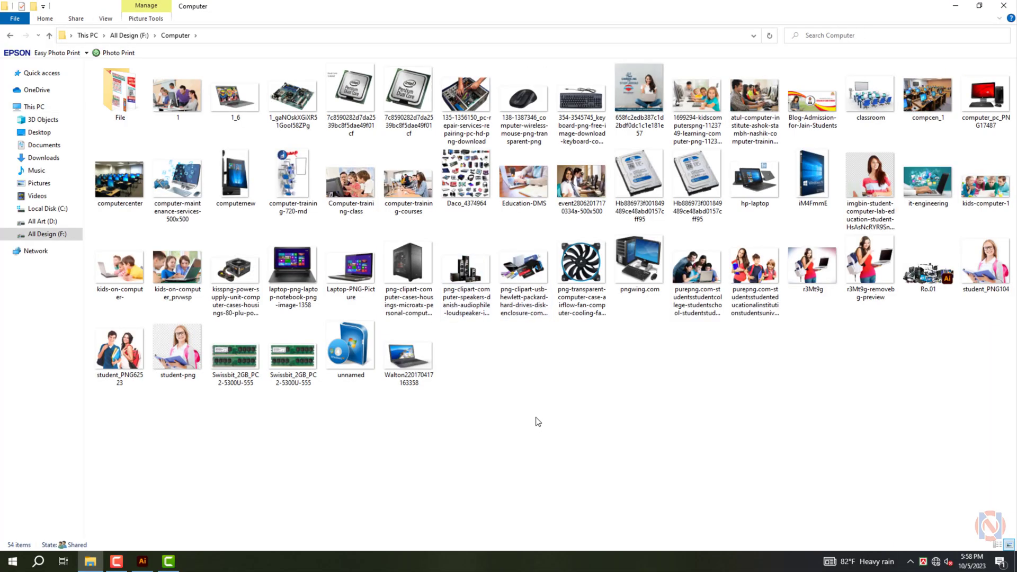
pyautogui.click(642, 114)
pyautogui.rightClick(641, 97)
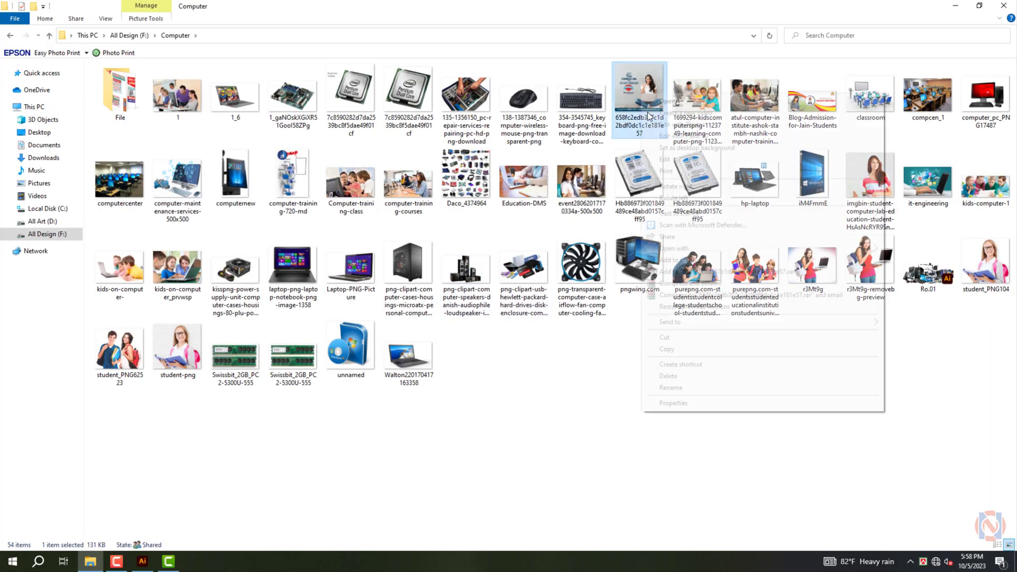
pyautogui.click(921, 251)
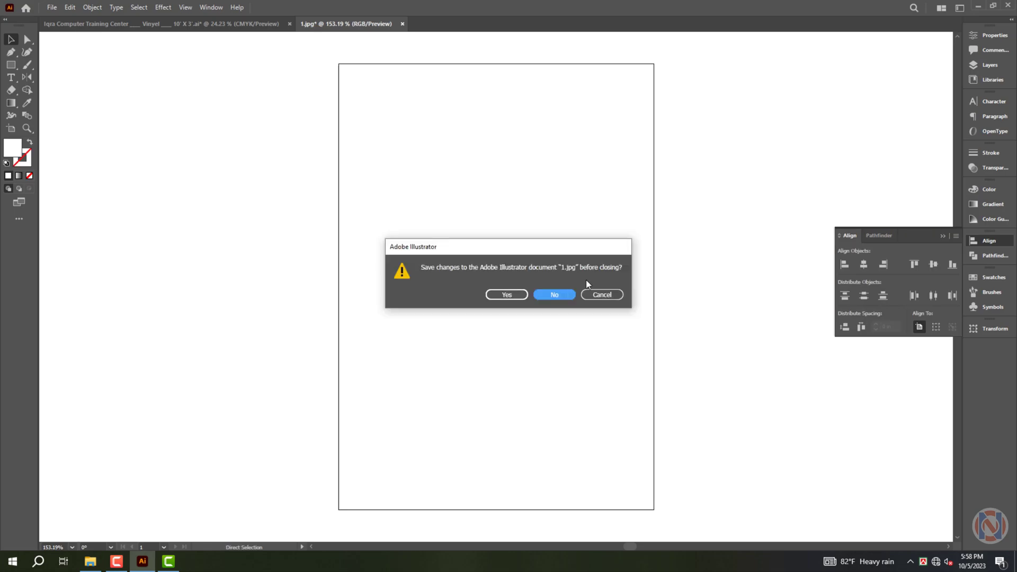
pyautogui.click(554, 291)
pyautogui.click(501, 253)
pyautogui.moveTo(501, 253); pyautogui.dragTo(264, 208)
# Enlarge the classroom photo, try sending it backward, then bring it back to the front
pyautogui.keyDown('shift'); pyautogui.click(848, 185); pyautogui.keyUp('shift')
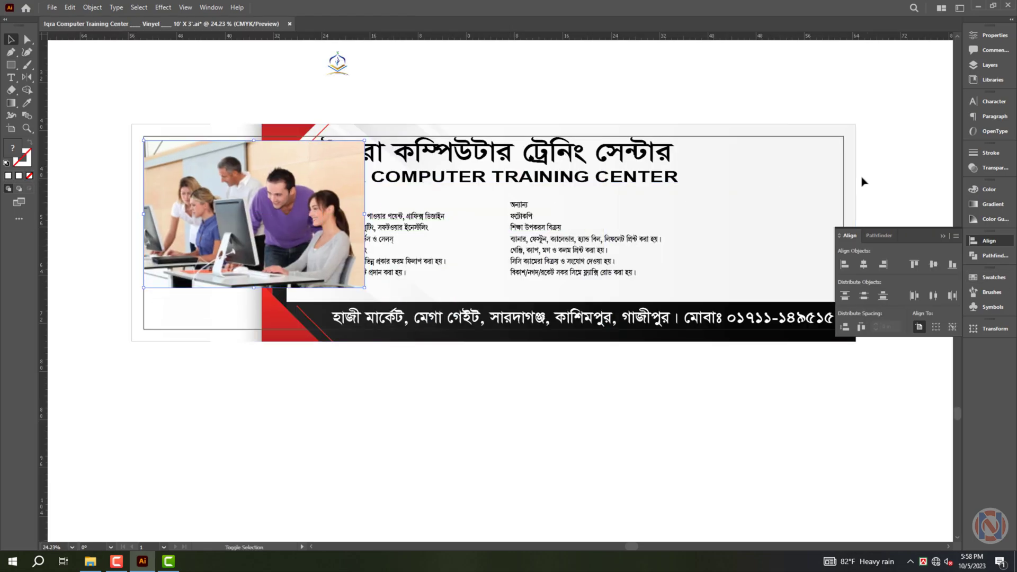
pyautogui.click(913, 264)
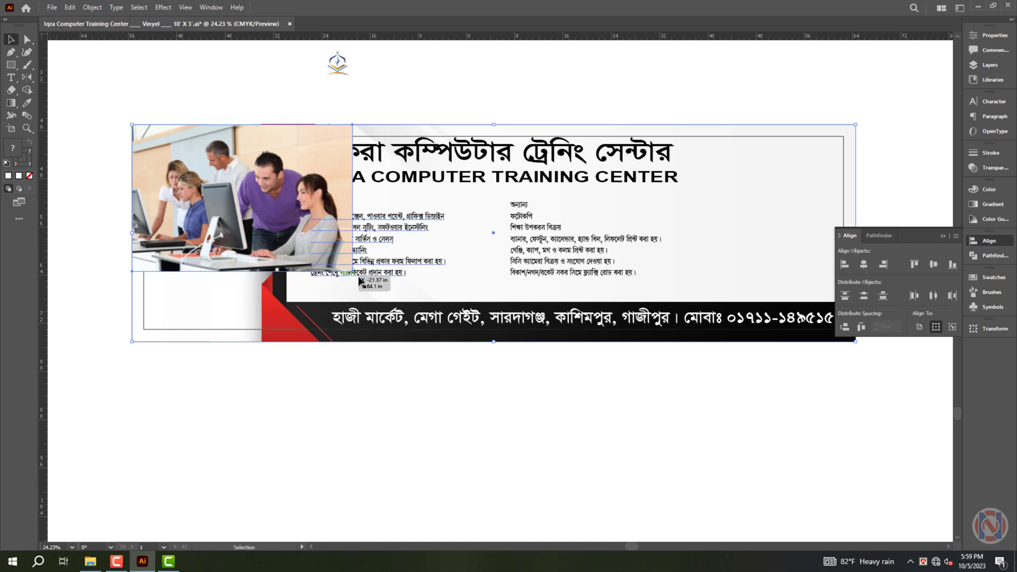
pyautogui.click(345, 264)
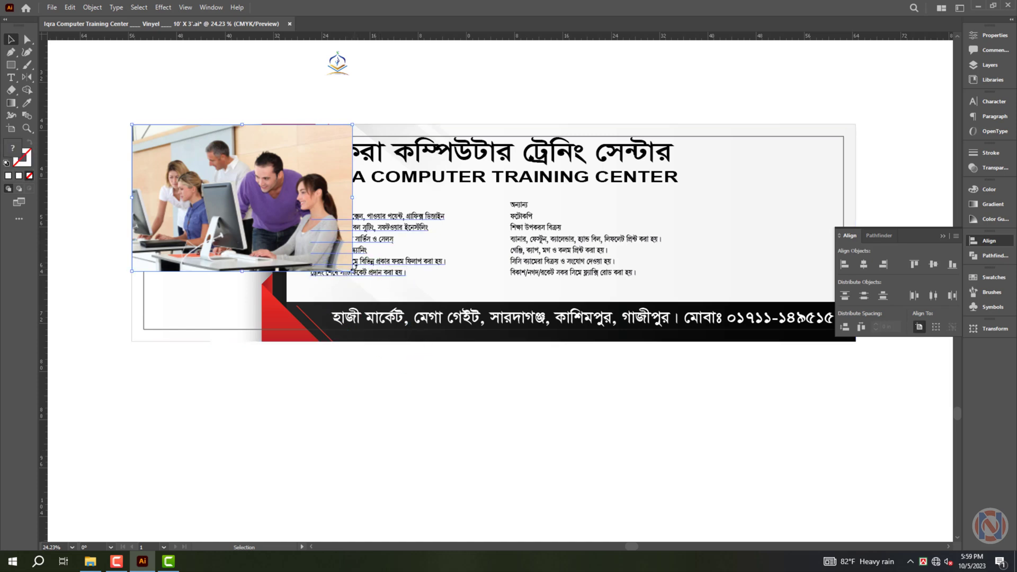
pyautogui.moveTo(352, 272); pyautogui.dragTo(458, 341)
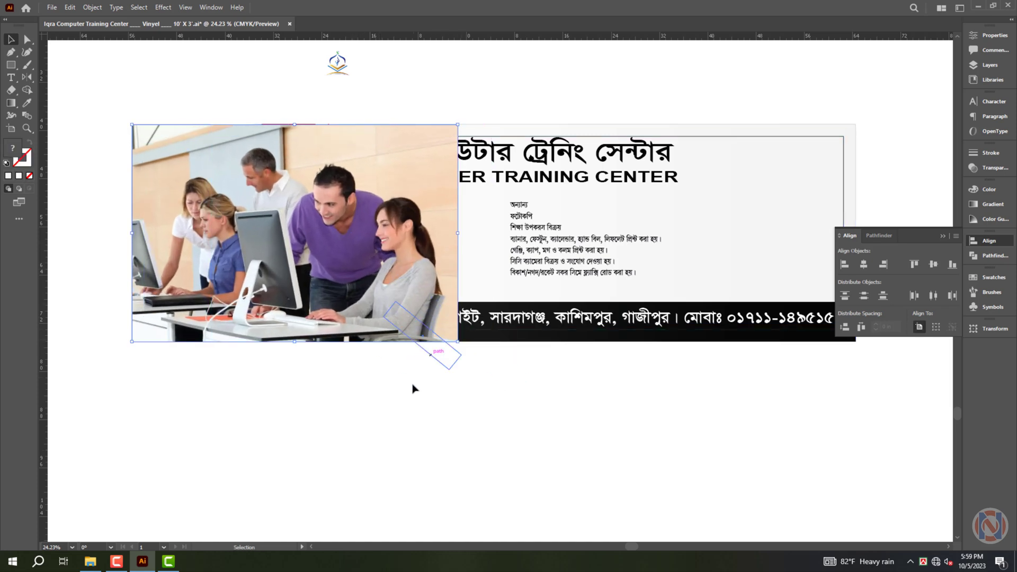
pyautogui.hotkey('ctrl', '[')
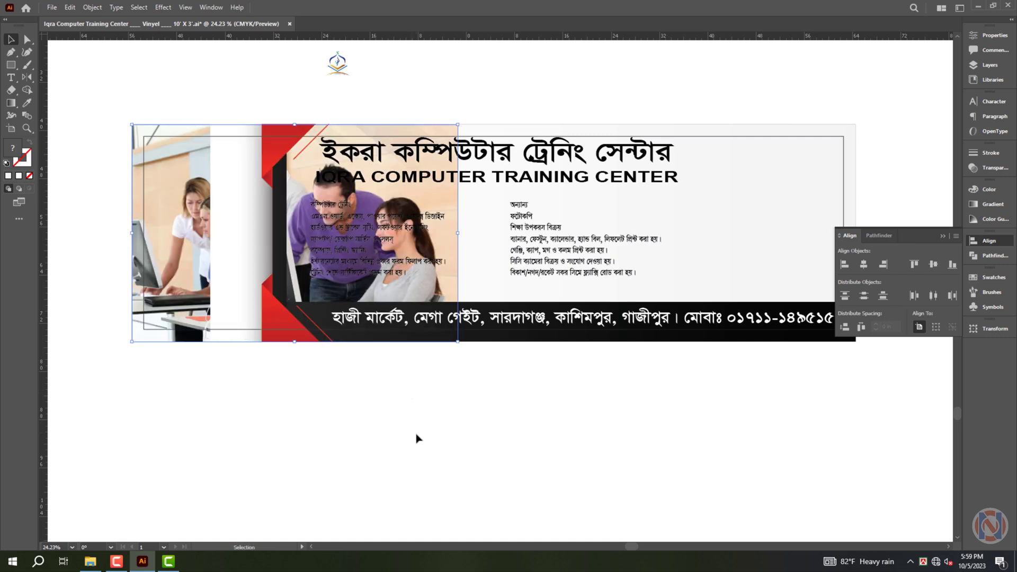
pyautogui.moveTo(249, 243); pyautogui.dragTo(453, 292)
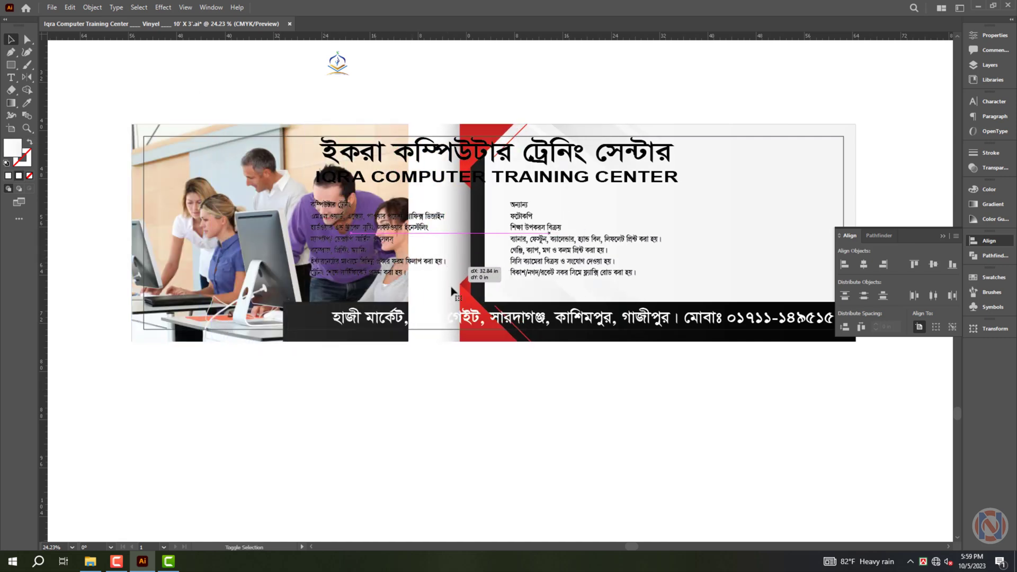
pyautogui.hotkey('ctrl', 'z')
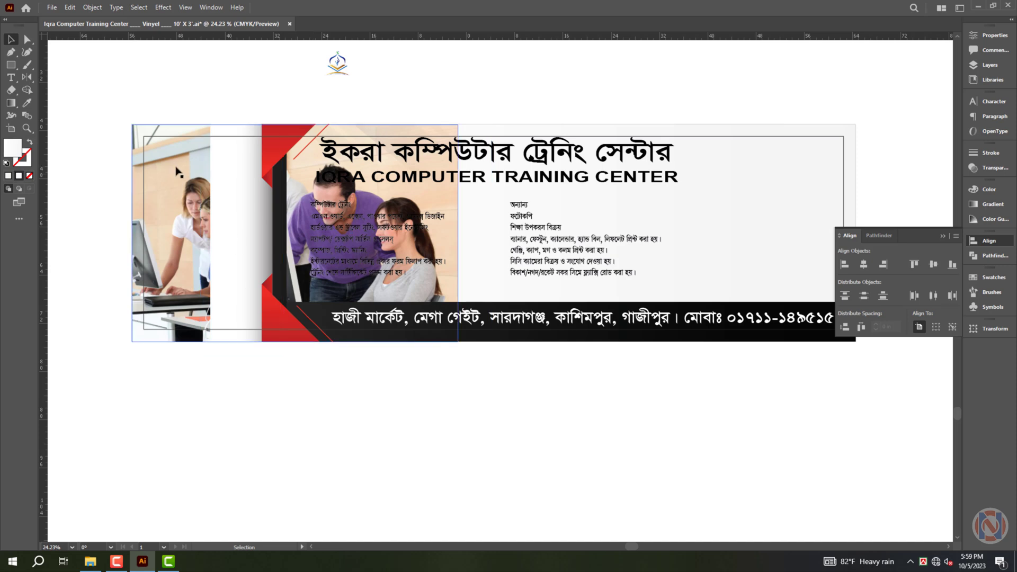
pyautogui.moveTo(256, 236); pyautogui.dragTo(284, 235)
pyautogui.hotkey('ctrl', 'z')
pyautogui.hotkey('ctrl', 'shift', ']')
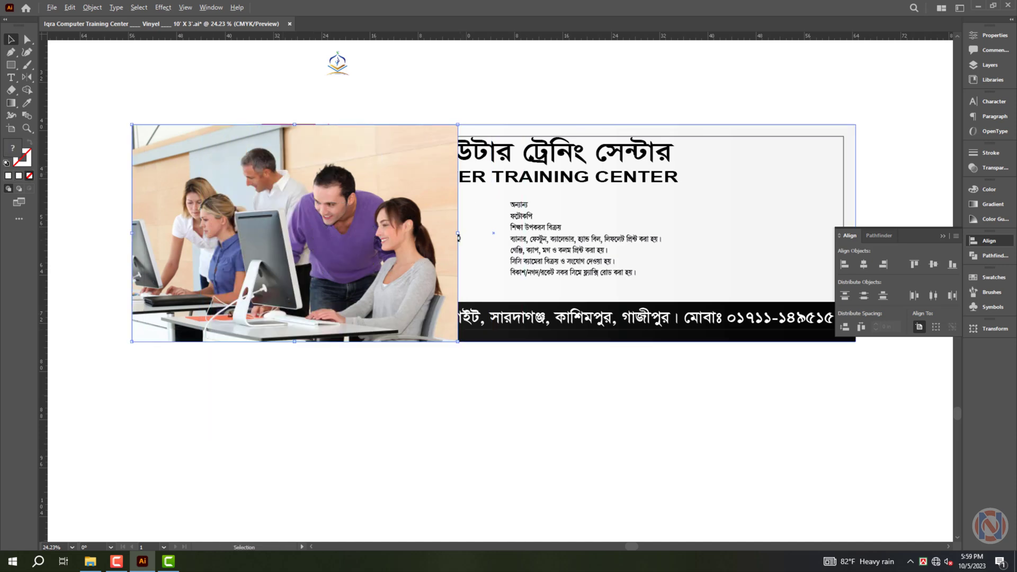
# Shrink the classroom photo and move it up over the banner's title
pyautogui.moveTo(458, 237); pyautogui.dragTo(387, 233)
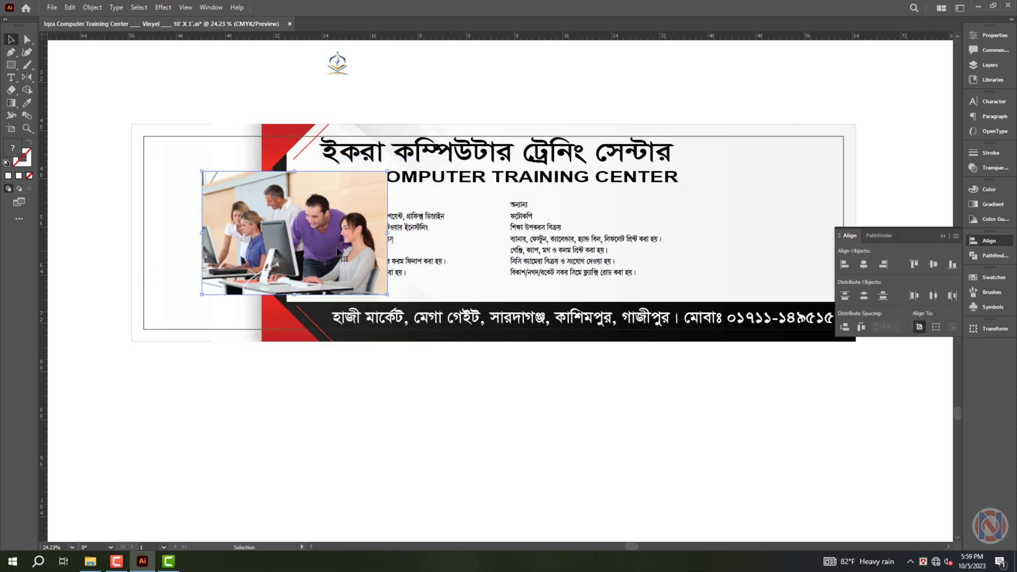
pyautogui.moveTo(337, 253); pyautogui.dragTo(516, 149)
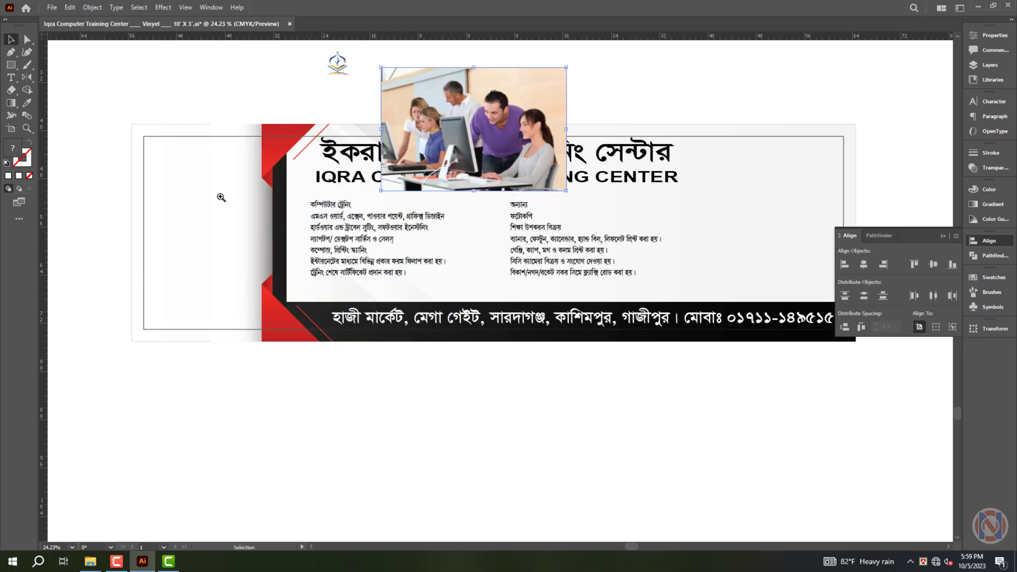
pyautogui.moveTo(198, 158); pyautogui.dragTo(267, 192)
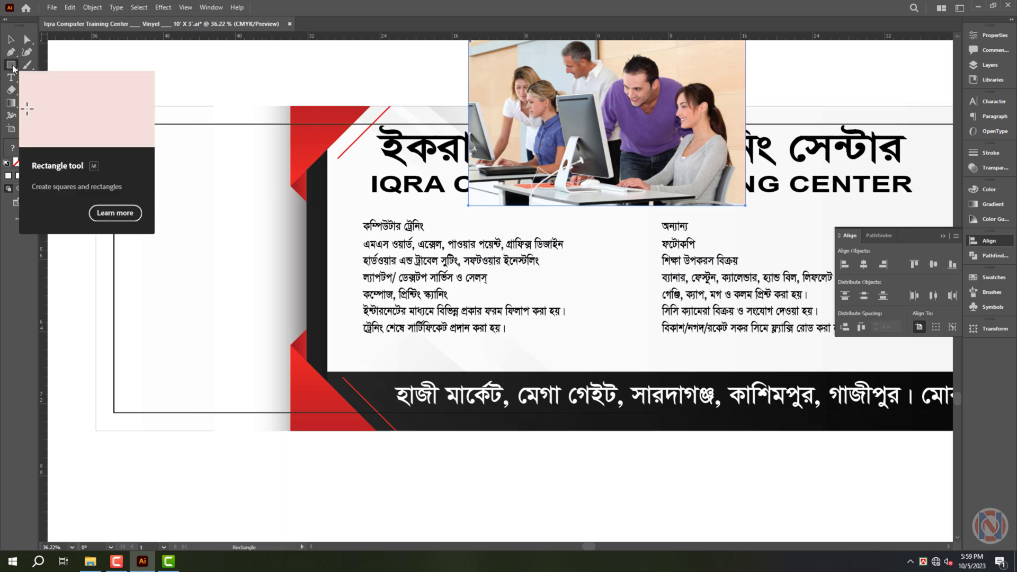
pyautogui.click(14, 67)
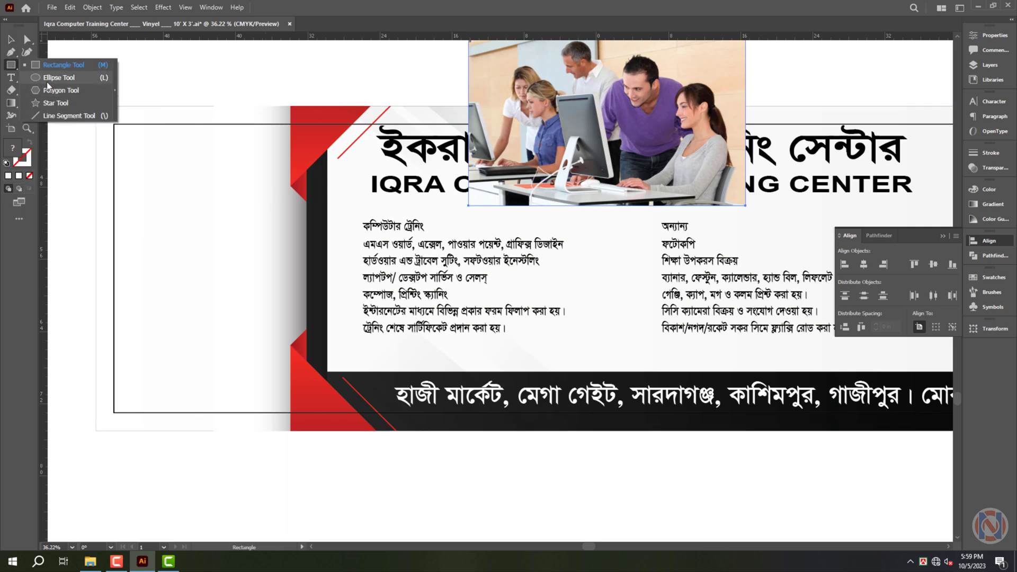
pyautogui.click(48, 80)
pyautogui.press('v')
pyautogui.click(257, 355)
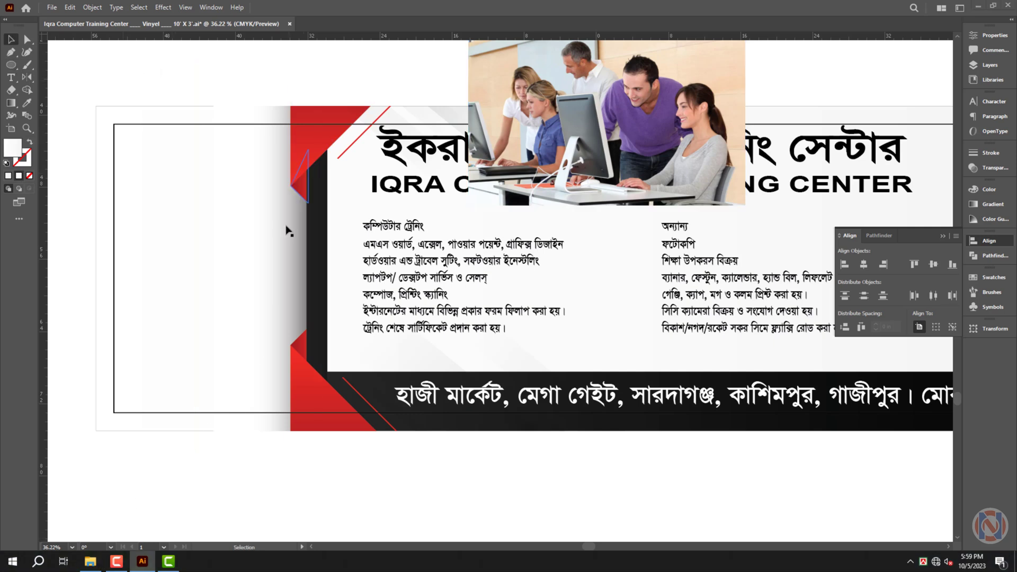
# Browse This PC > All Design (F:) > Background > Ai Background > Poster Design and open poster 5594799
pyautogui.click(978, 6)
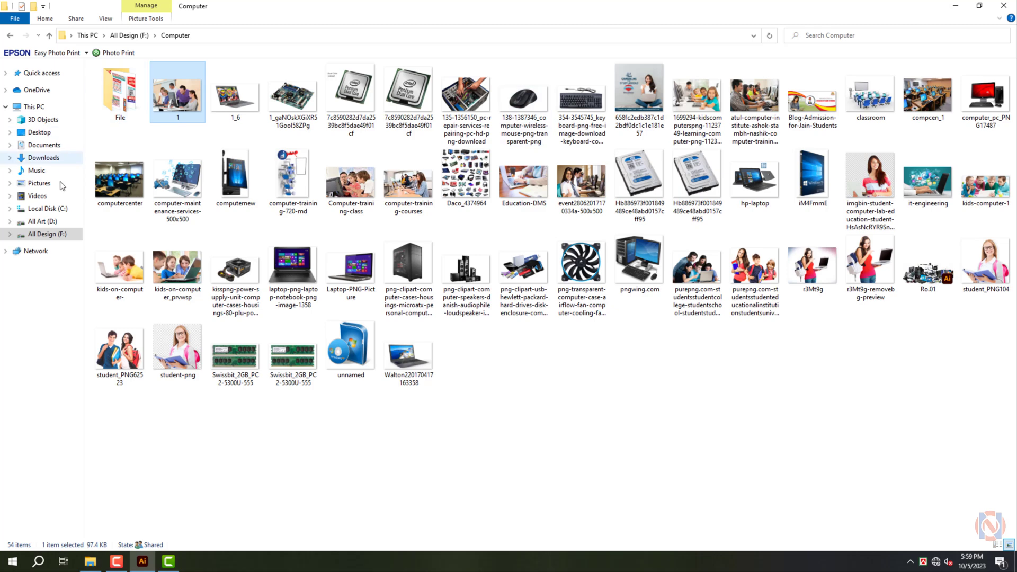
pyautogui.press('super+d')
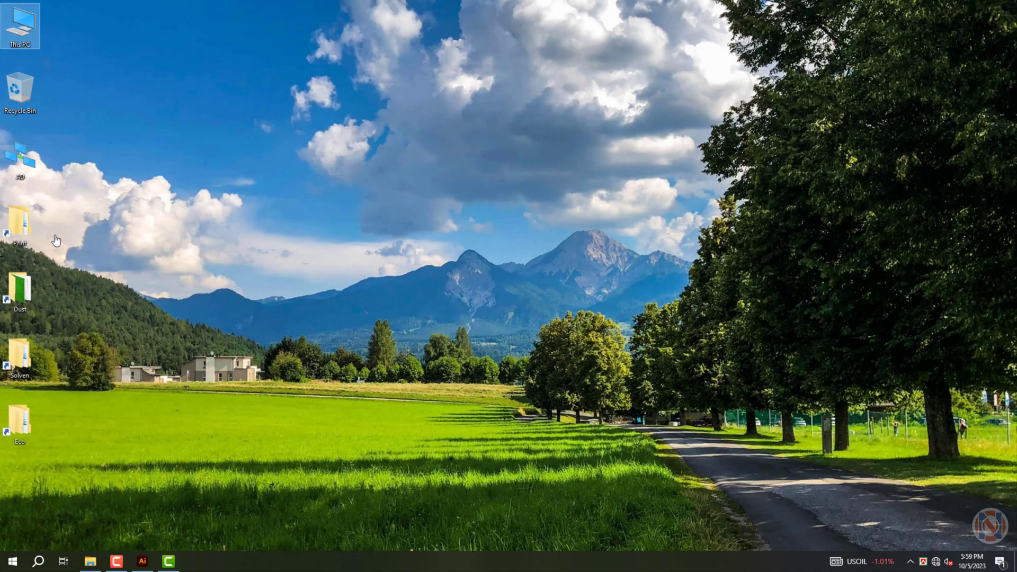
pyautogui.doubleClick(20, 23)
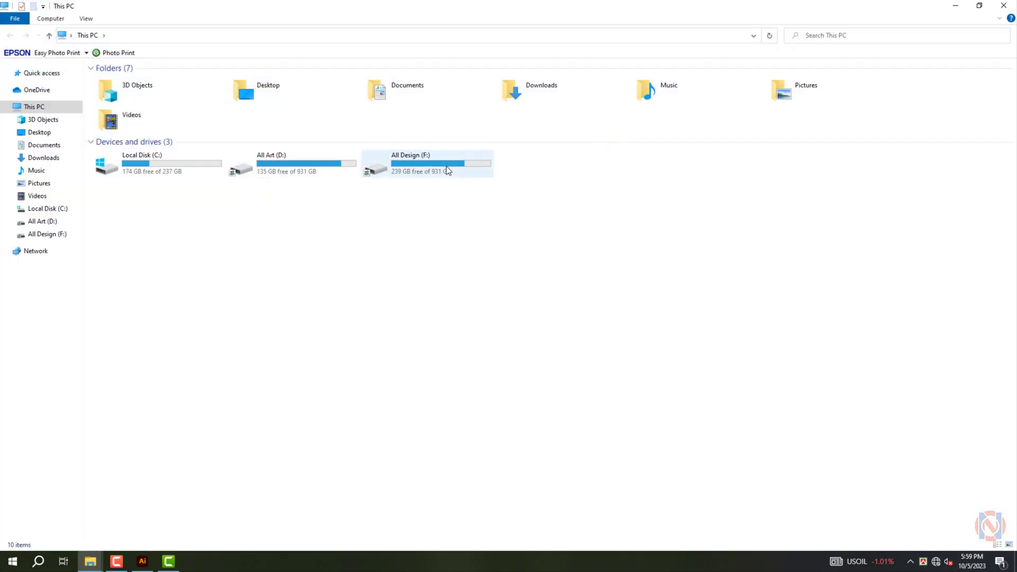
pyautogui.doubleClick(445, 168)
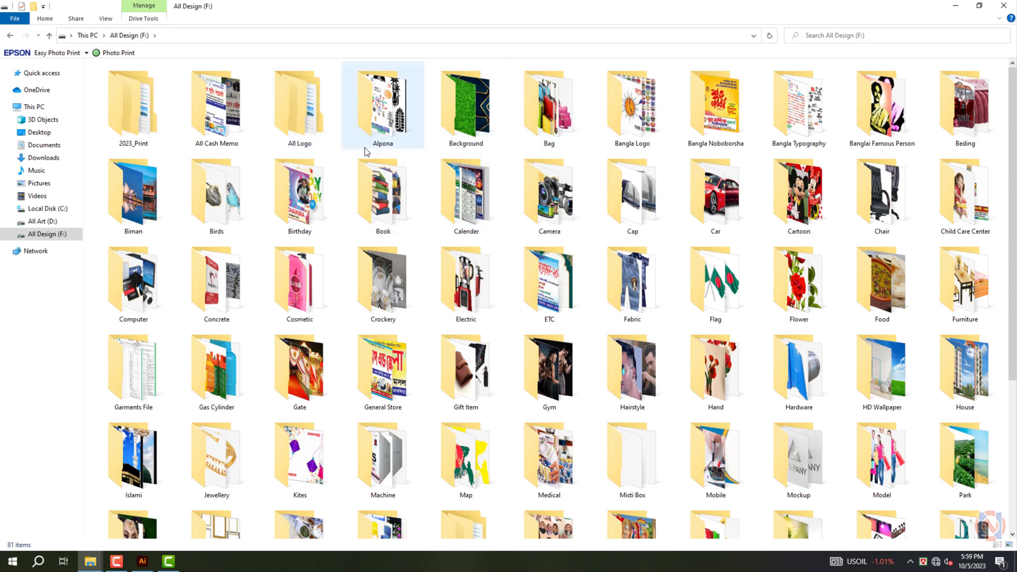
pyautogui.click(487, 105)
pyautogui.doubleClick(488, 105)
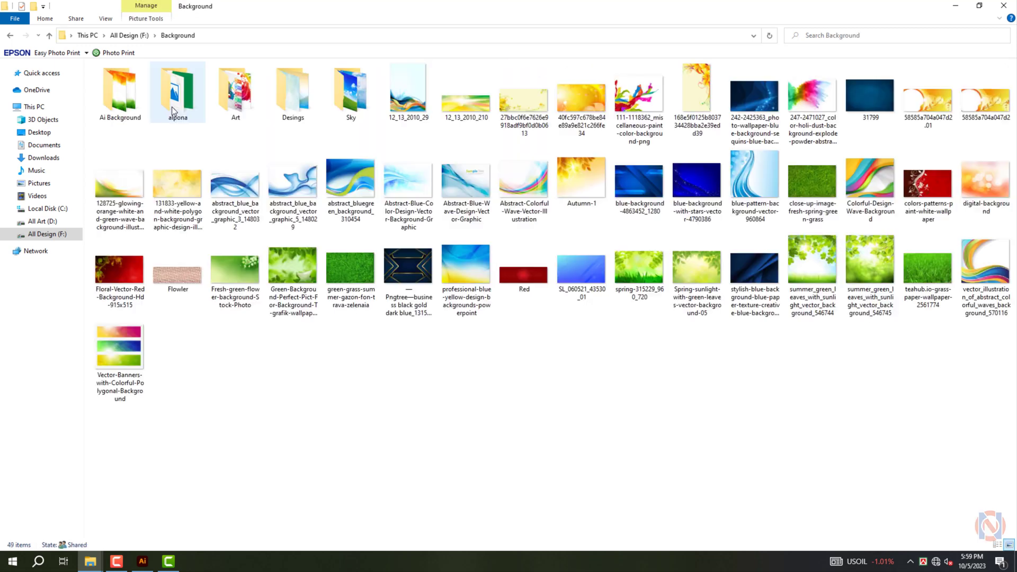
pyautogui.doubleClick(122, 106)
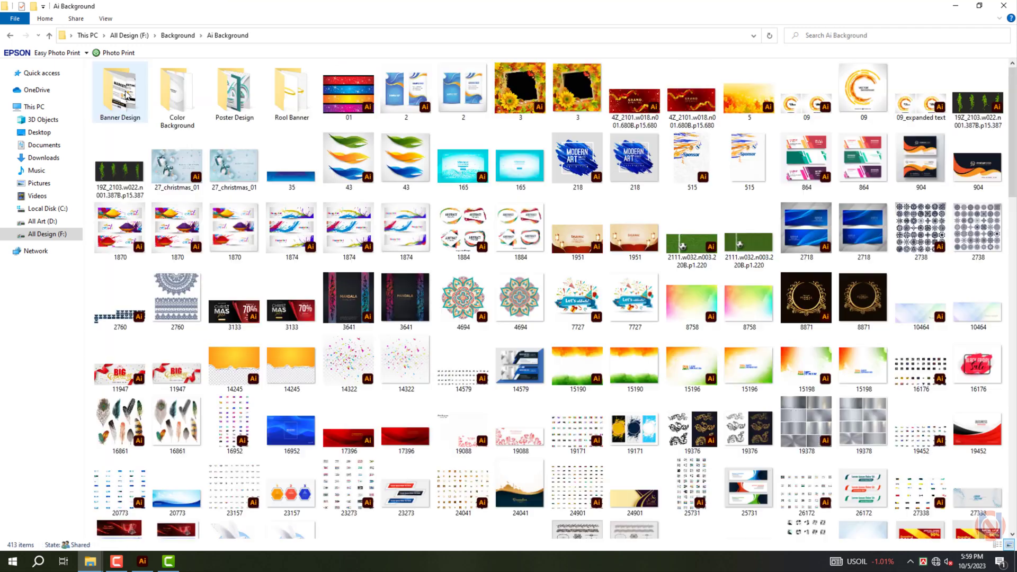
pyautogui.doubleClick(249, 102)
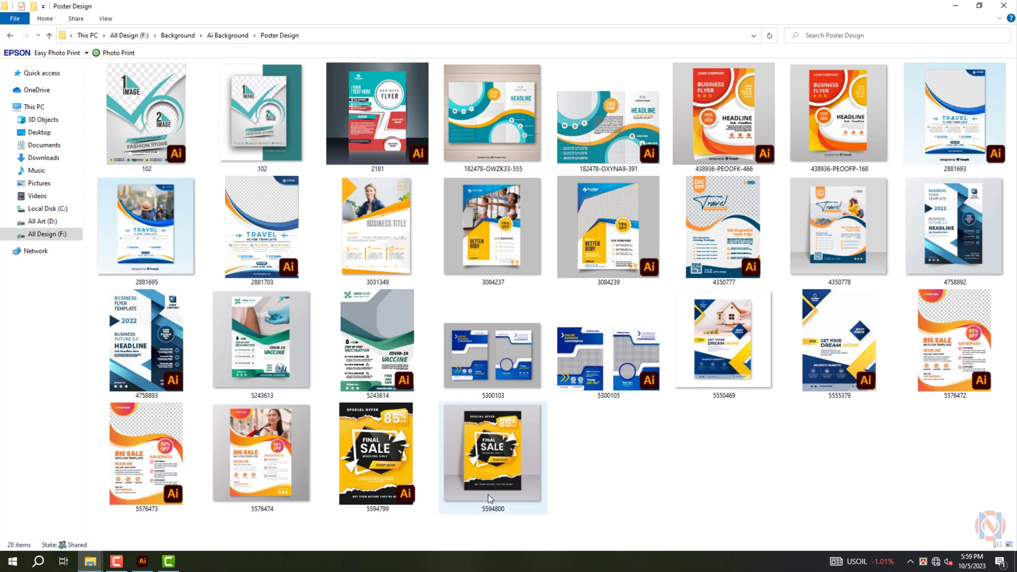
pyautogui.click(373, 462)
pyautogui.doubleClick(374, 463)
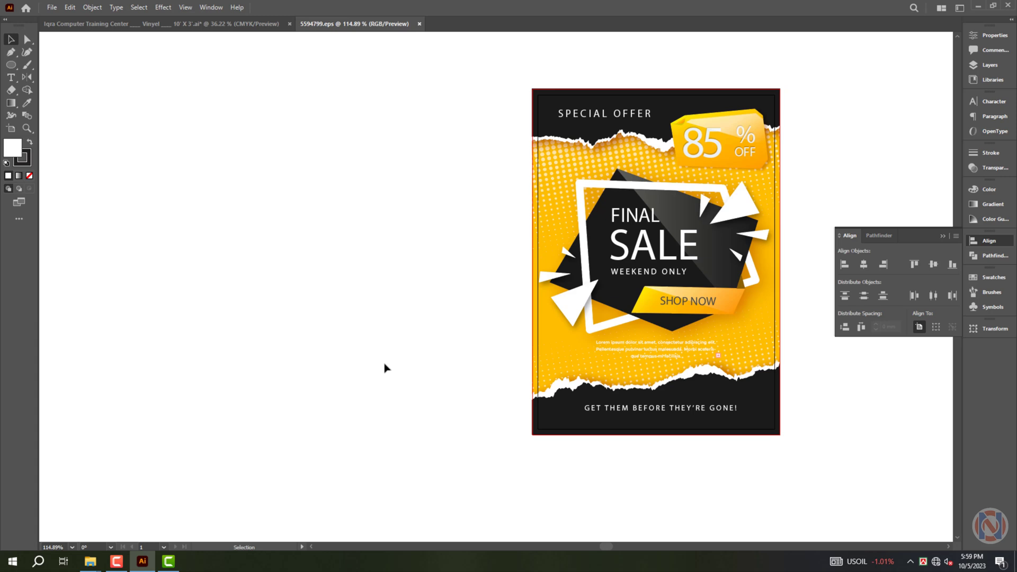
# Ungroup the Final Sale flyer, pull the FINAL SALE badge out to the left, and ungroup it
pyautogui.rightClick(694, 221)
pyautogui.click(779, 317)
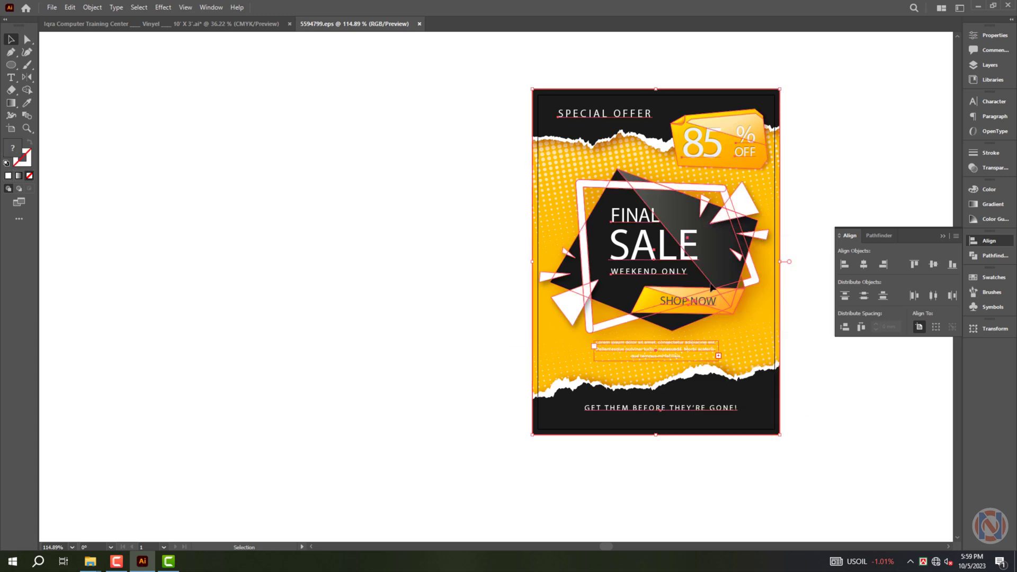
pyautogui.click(845, 401)
pyautogui.moveTo(666, 272); pyautogui.dragTo(339, 262)
pyautogui.rightClick(364, 265)
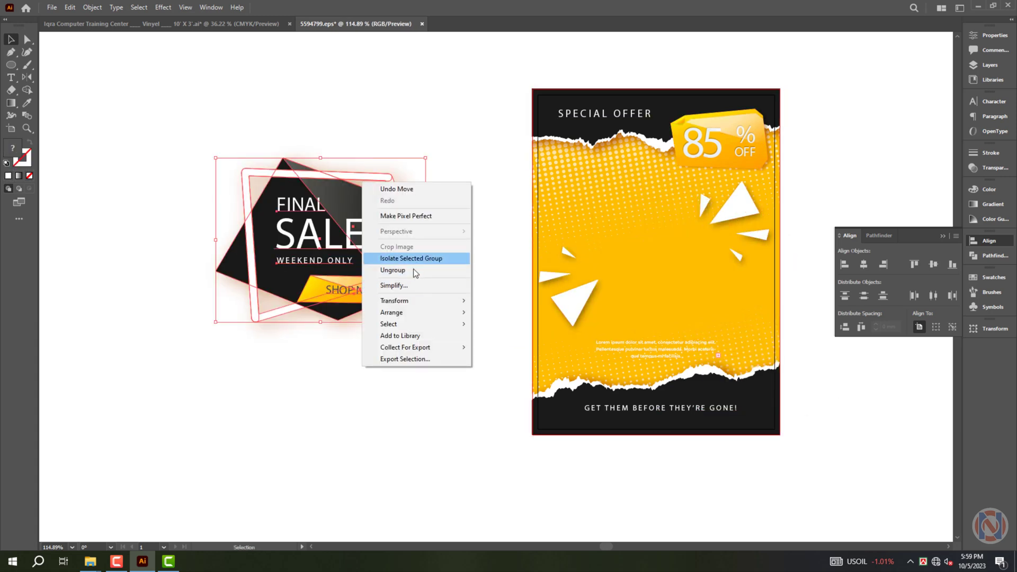
pyautogui.click(415, 273)
# Delete the WEEKEND ONLY, SHOP NOW, SALE and FINAL text from the badge
pyautogui.click(418, 352)
pyautogui.click(374, 301)
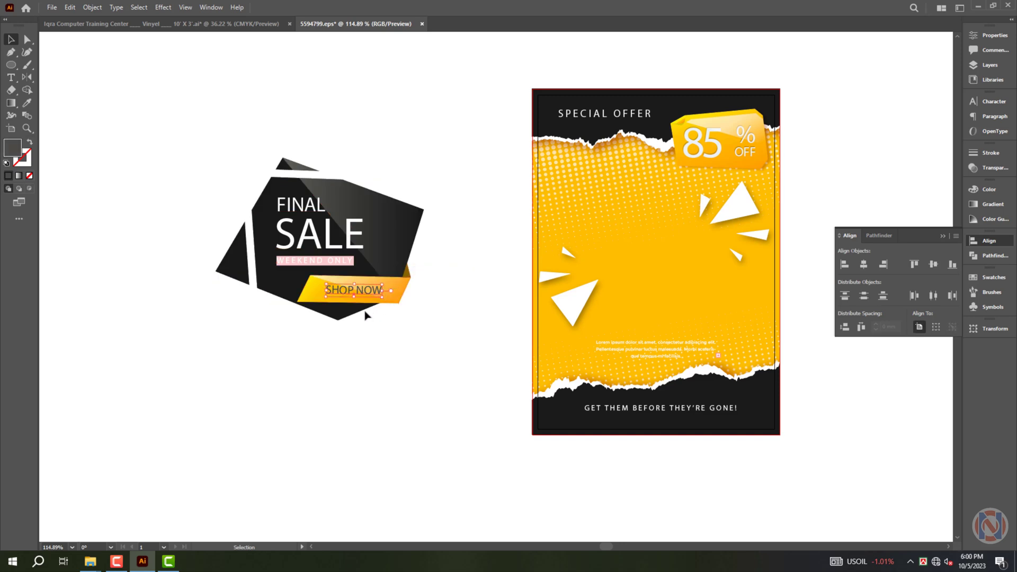
pyautogui.scroll(3, 347, 253)
pyautogui.moveTo(359, 313); pyautogui.dragTo(322, 269)
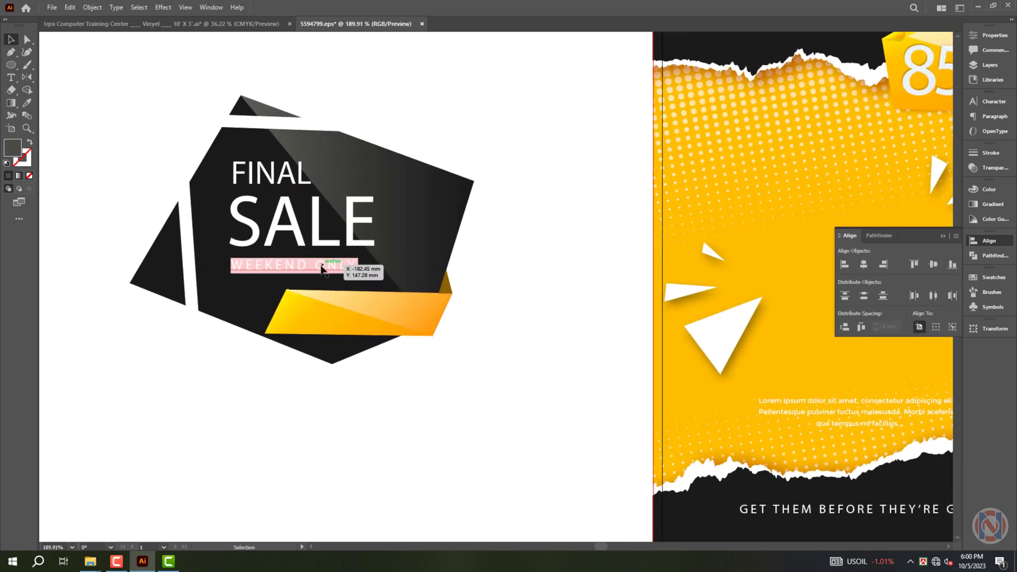
pyautogui.press('Delete')
pyautogui.click(309, 220)
pyautogui.press('Delete')
pyautogui.click(296, 180)
pyautogui.press('Delete')
pyautogui.click(252, 106)
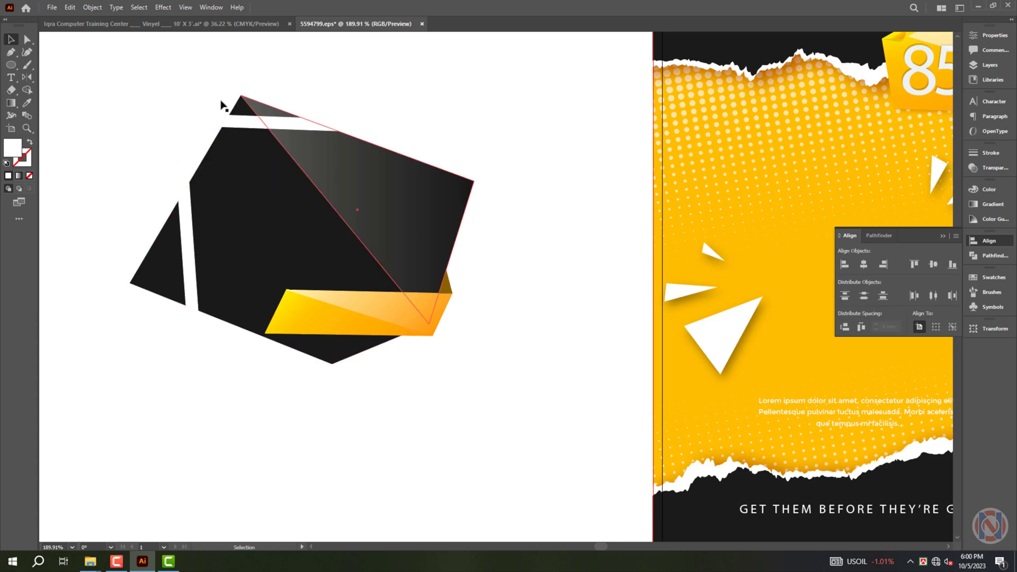
# Cut the remaining badge shapes and close the poster without saving
pyautogui.moveTo(143, 73); pyautogui.dragTo(556, 443)
pyautogui.hotkey('ctrl', 'x')
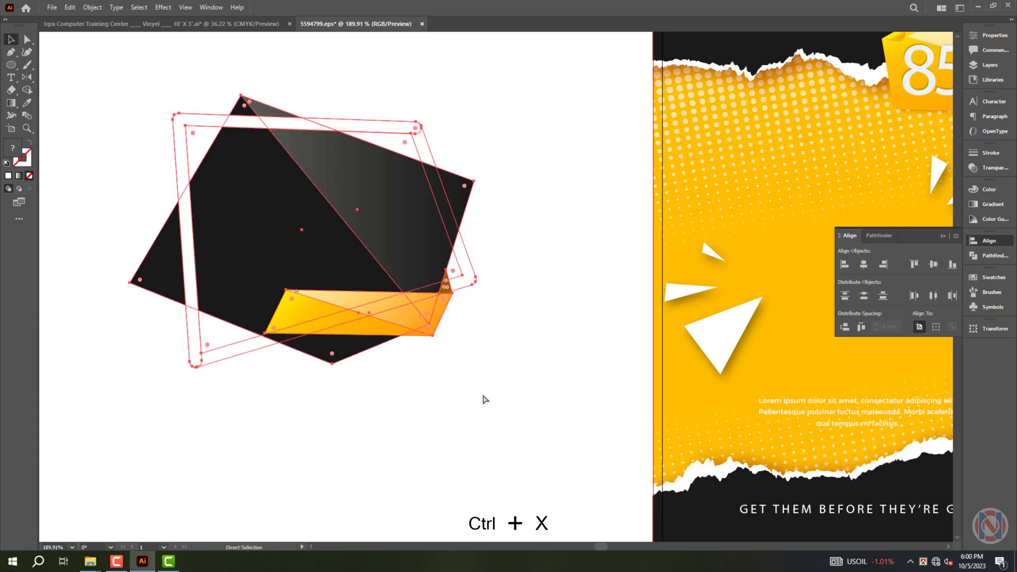
pyautogui.hotkey('ctrl', 'w')
pyautogui.click(560, 293)
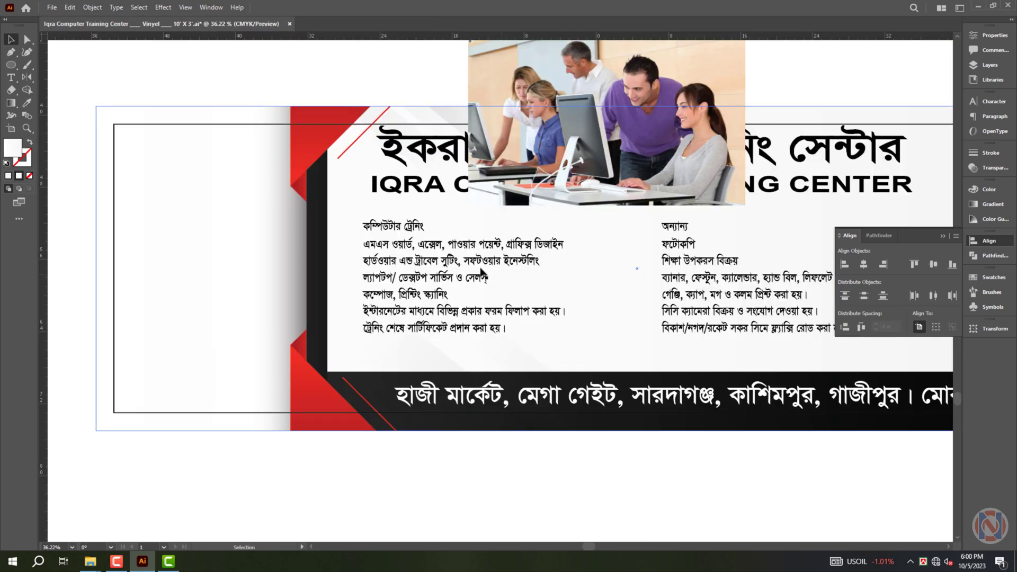
# Paste the badge shapes top-left, enlarge them, add a rotated copy below, and lower the classroom photo
pyautogui.hotkey('ctrl', 'v')
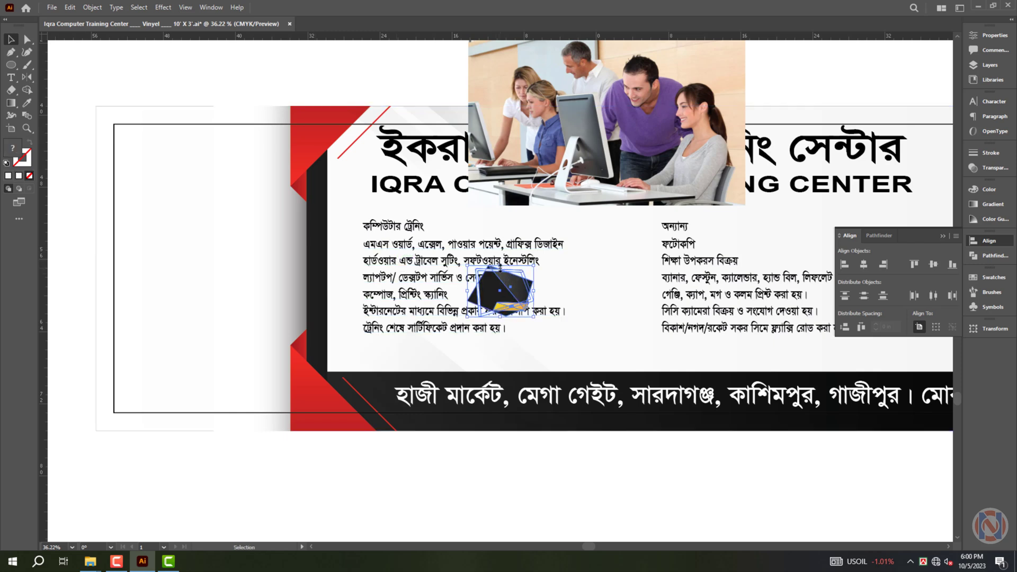
pyautogui.moveTo(500, 268); pyautogui.dragTo(192, 202)
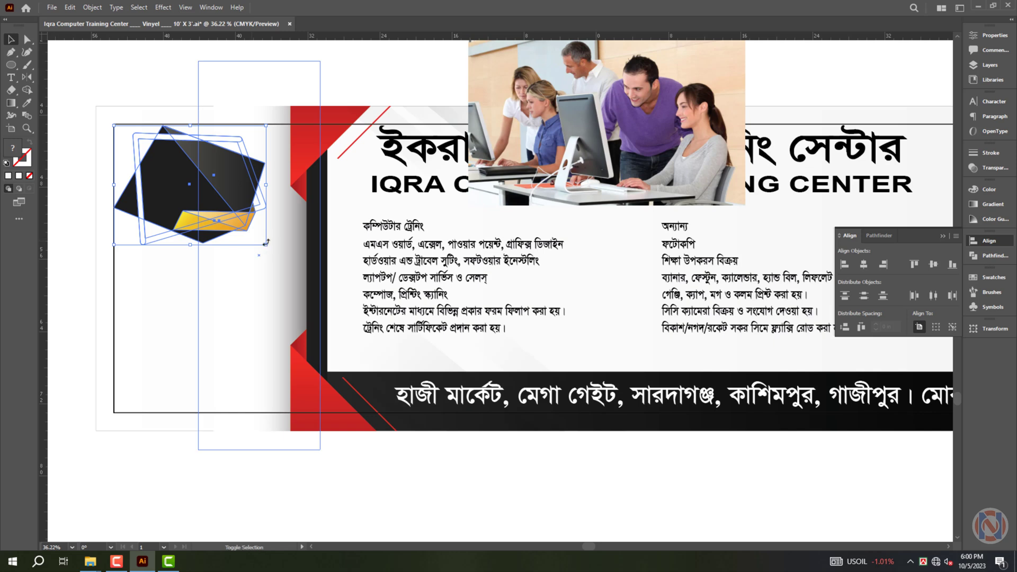
pyautogui.moveTo(265, 246); pyautogui.dragTo(288, 261)
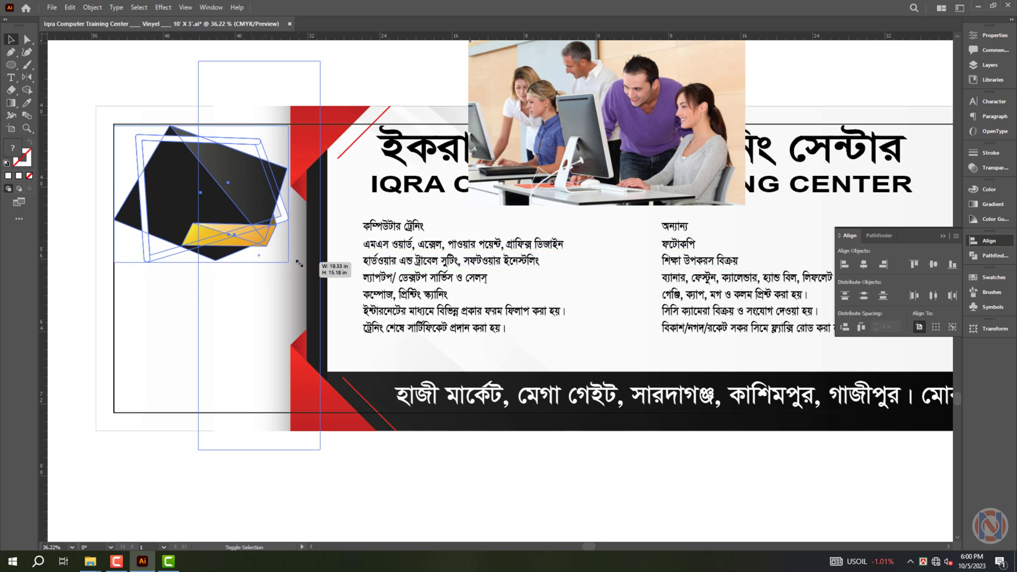
pyautogui.moveTo(230, 193); pyautogui.dragTo(229, 333)
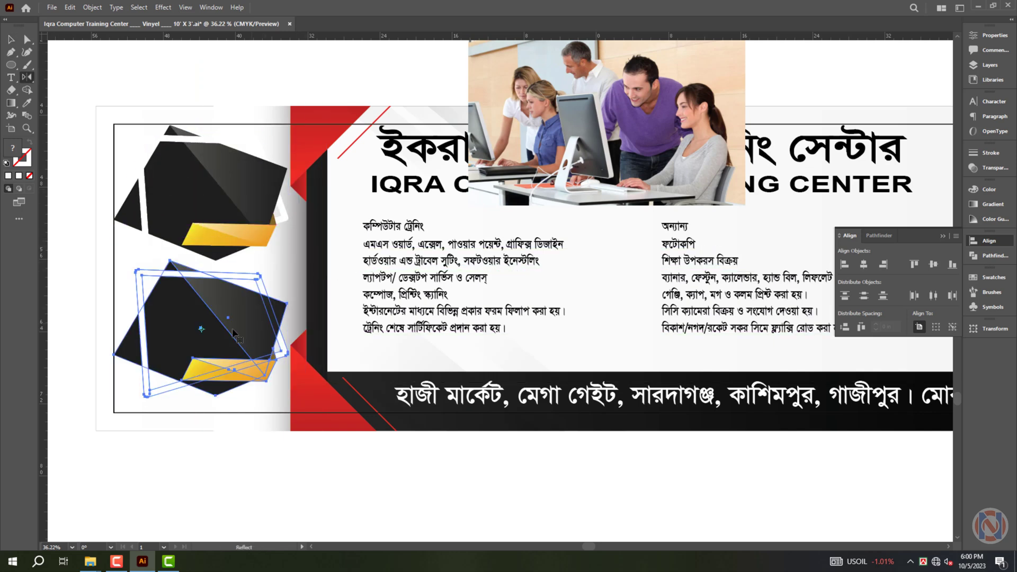
pyautogui.moveTo(290, 402); pyautogui.dragTo(291, 493)
pyautogui.click(298, 491)
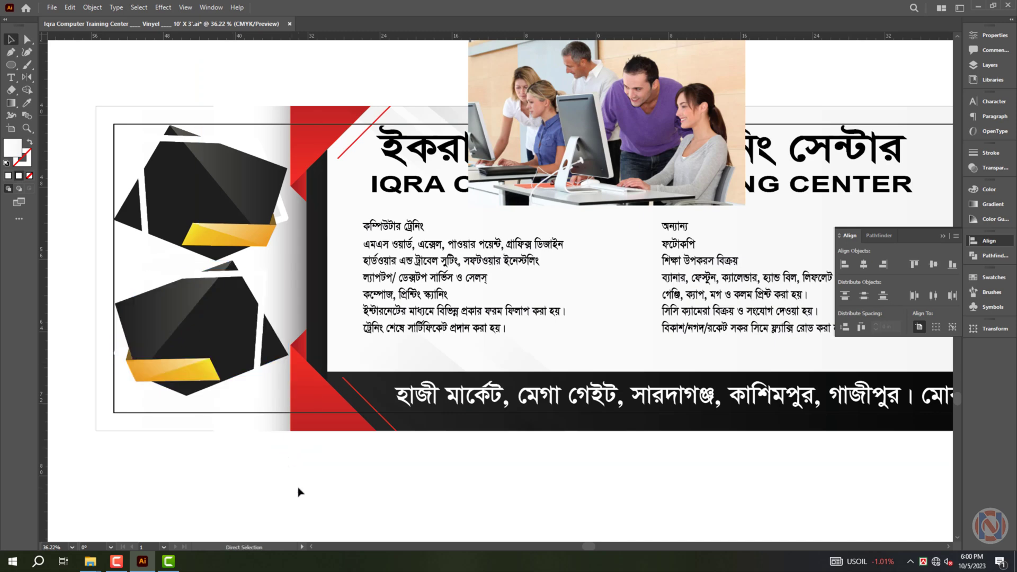
pyautogui.moveTo(194, 223); pyautogui.dragTo(476, 252)
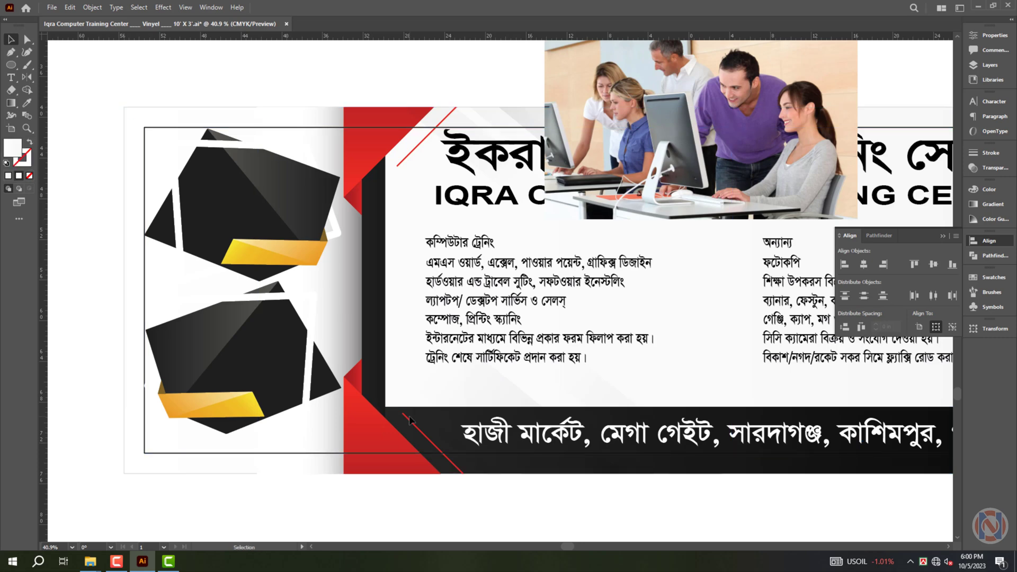
pyautogui.moveTo(702, 180); pyautogui.dragTo(520, 349)
# Ungroup the top badge and move the lower badge up onto it
pyautogui.click(277, 238)
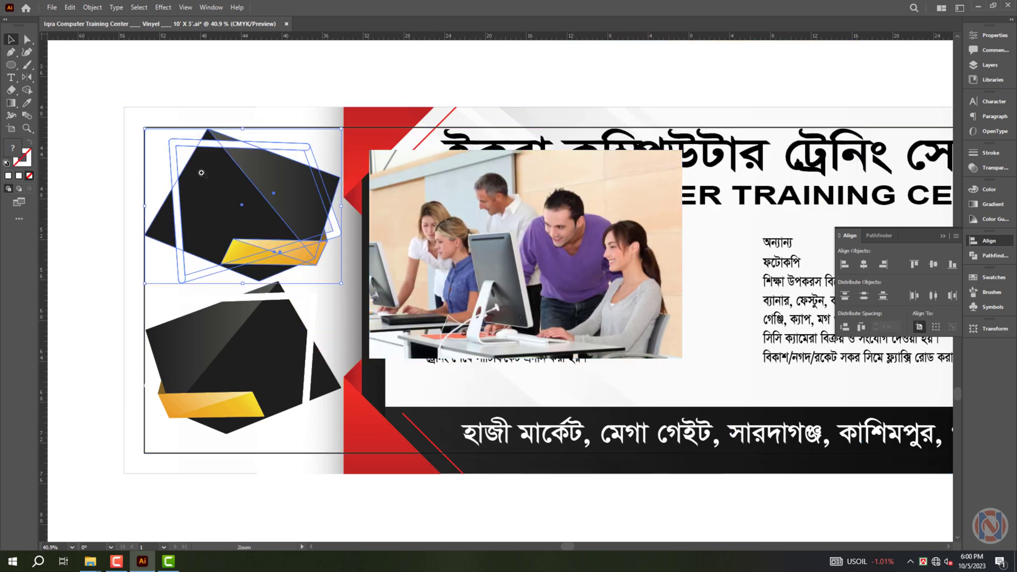
pyautogui.scroll(1, 202, 174)
pyautogui.rightClick(283, 194)
pyautogui.click(328, 267)
pyautogui.click(77, 207)
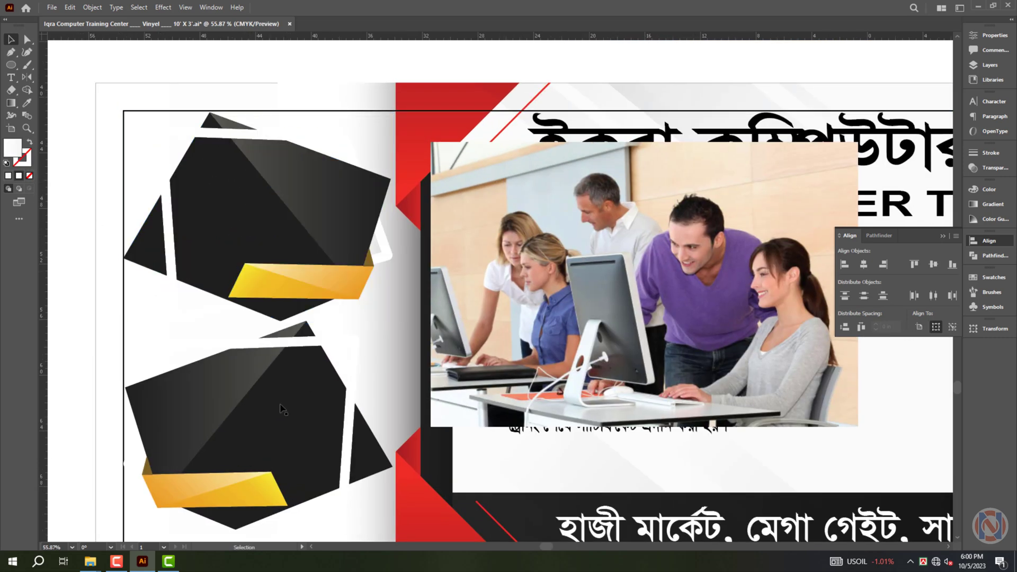
pyautogui.click(301, 386)
pyautogui.moveTo(312, 377); pyautogui.dragTo(318, 192)
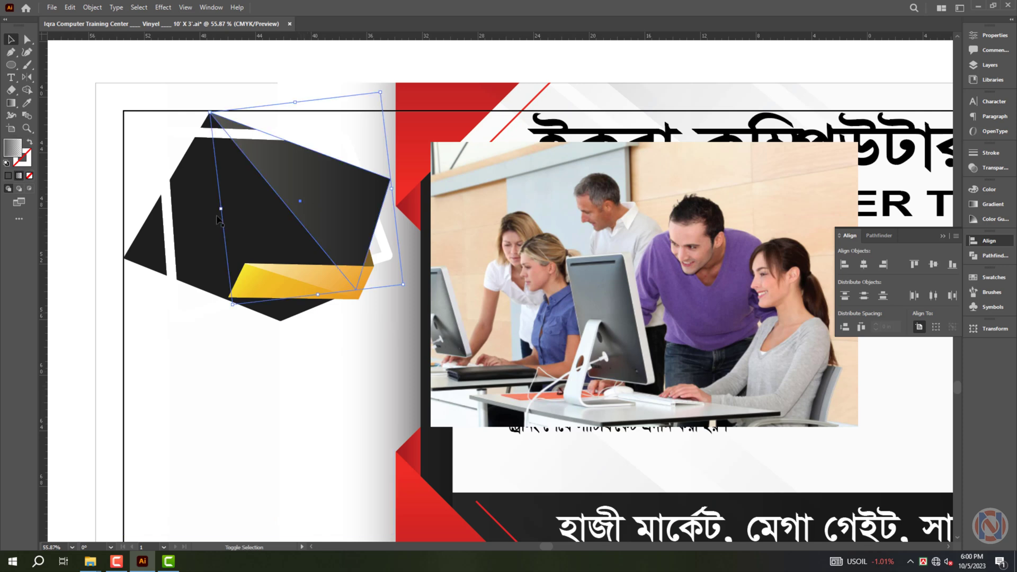
# Unite the stacked badge shapes in Pathfinder and fill the merged shape white
pyautogui.click(333, 271)
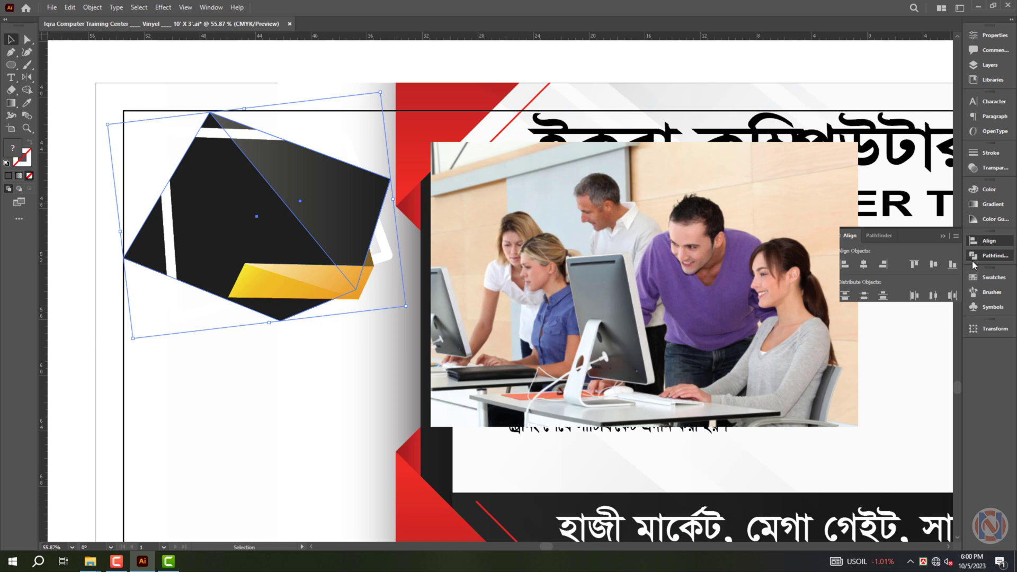
pyautogui.click(975, 256)
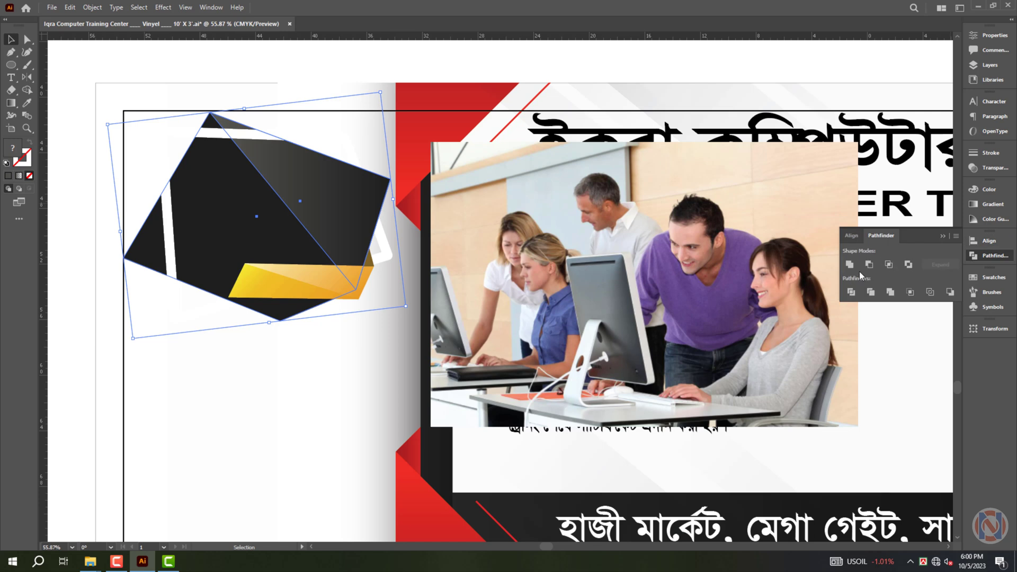
pyautogui.click(850, 266)
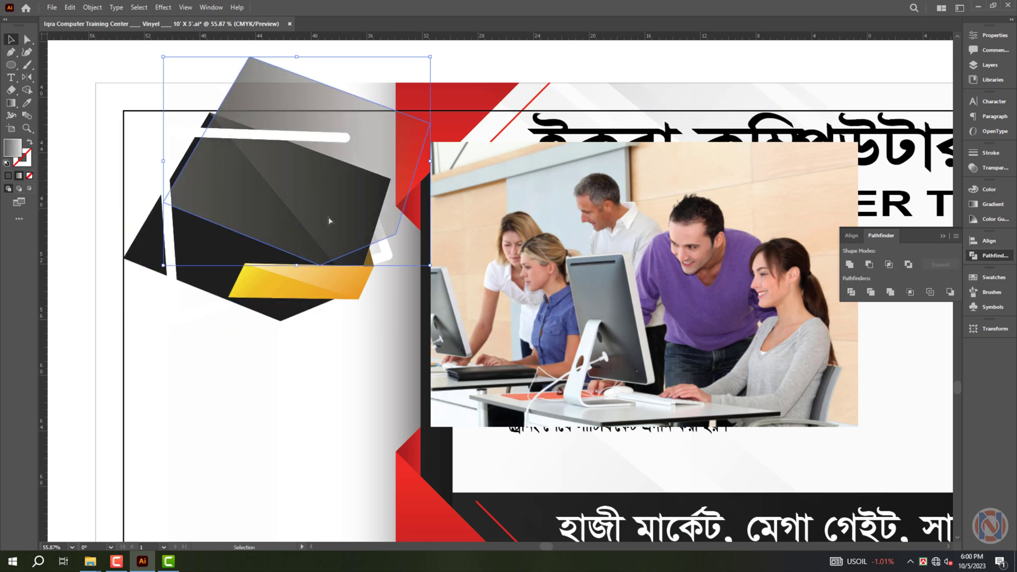
pyautogui.click(988, 189)
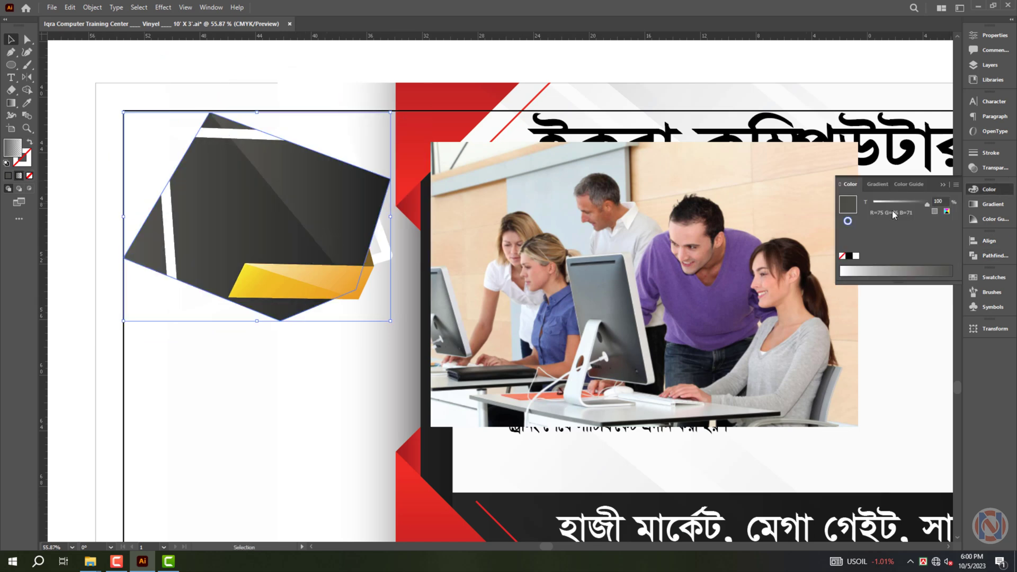
pyautogui.click(848, 256)
pyautogui.click(855, 256)
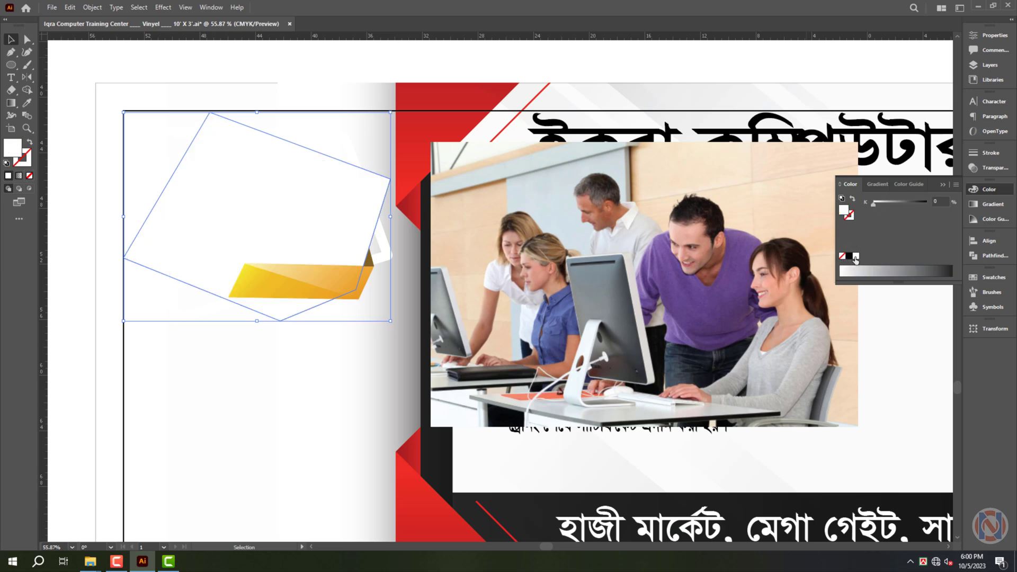
# Size the classroom photo over the white badge, take it off the canvas, and duplicate the frame group below
pyautogui.moveTo(819, 371); pyautogui.dragTo(495, 333)
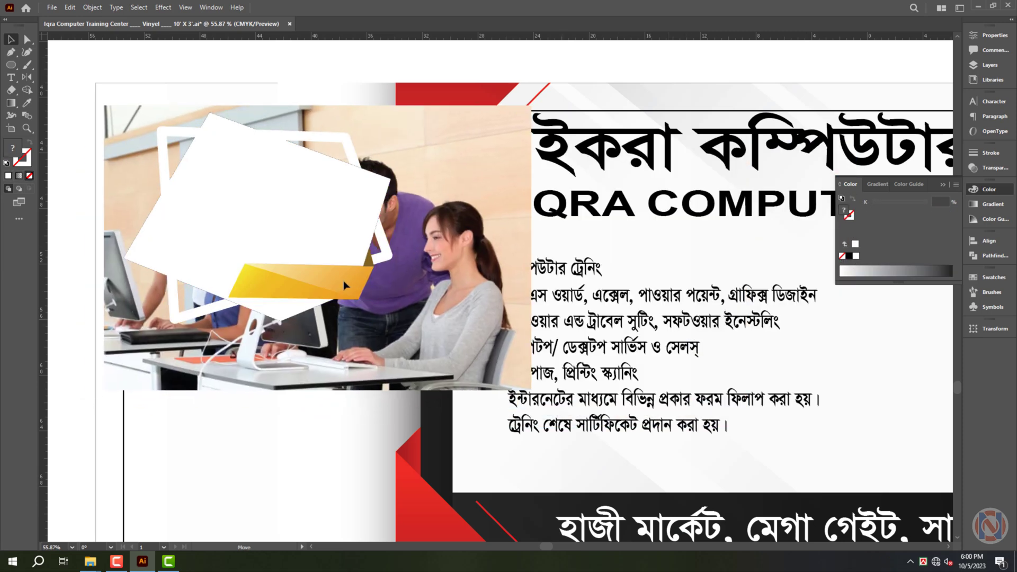
pyautogui.moveTo(532, 387); pyautogui.dragTo(441, 327)
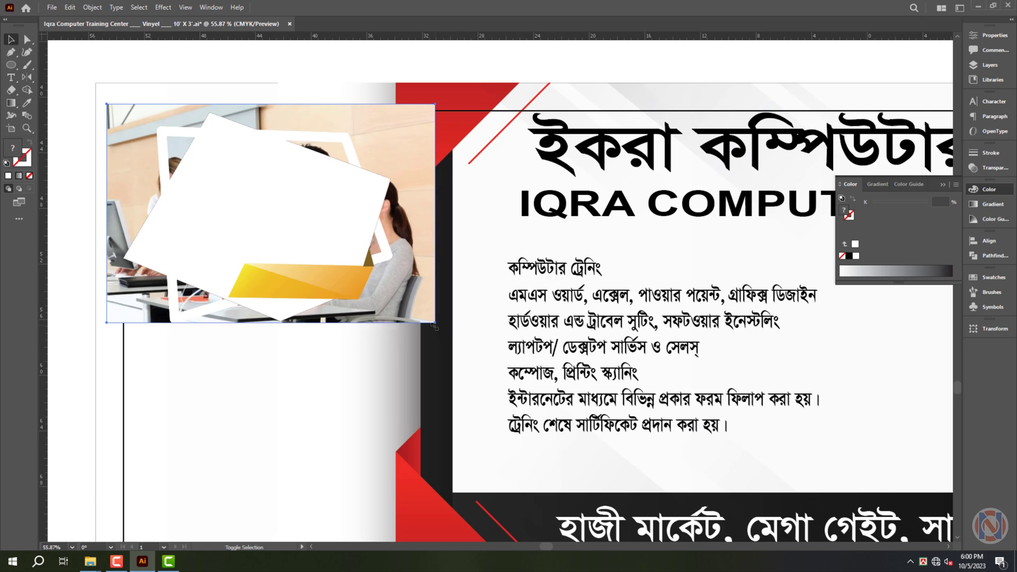
pyautogui.press('Delete')
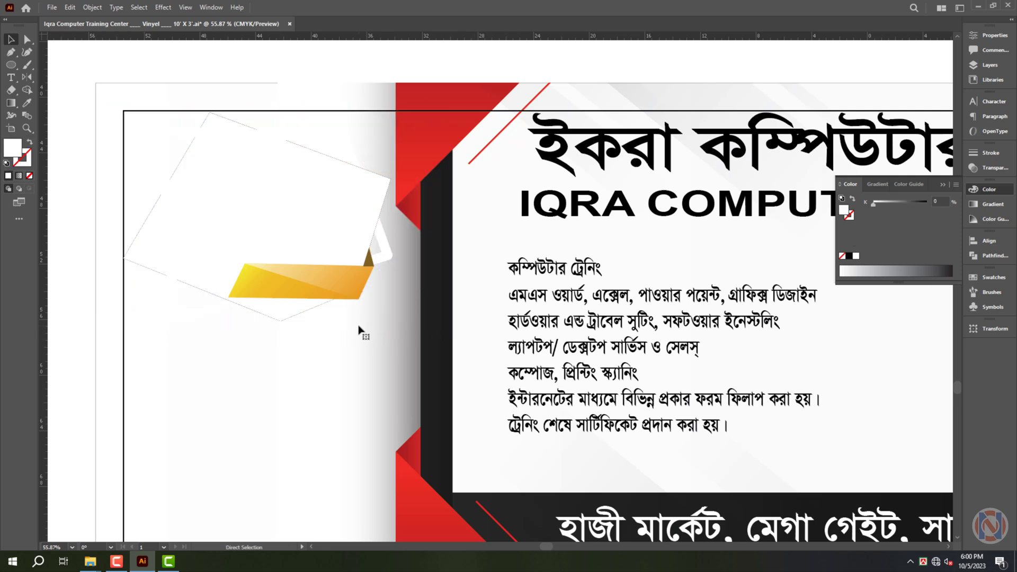
pyautogui.click(250, 271)
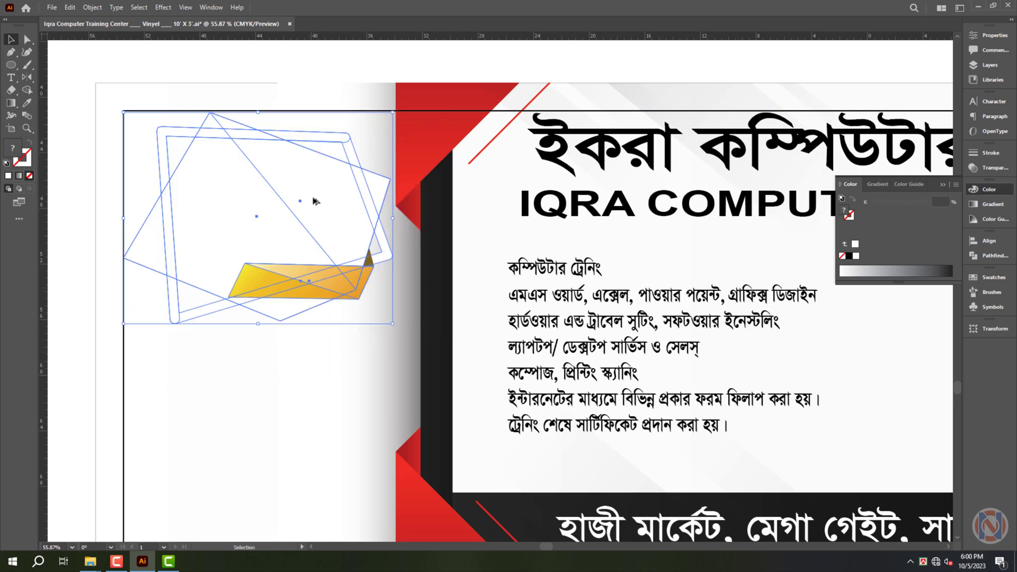
pyautogui.moveTo(315, 202); pyautogui.dragTo(324, 372)
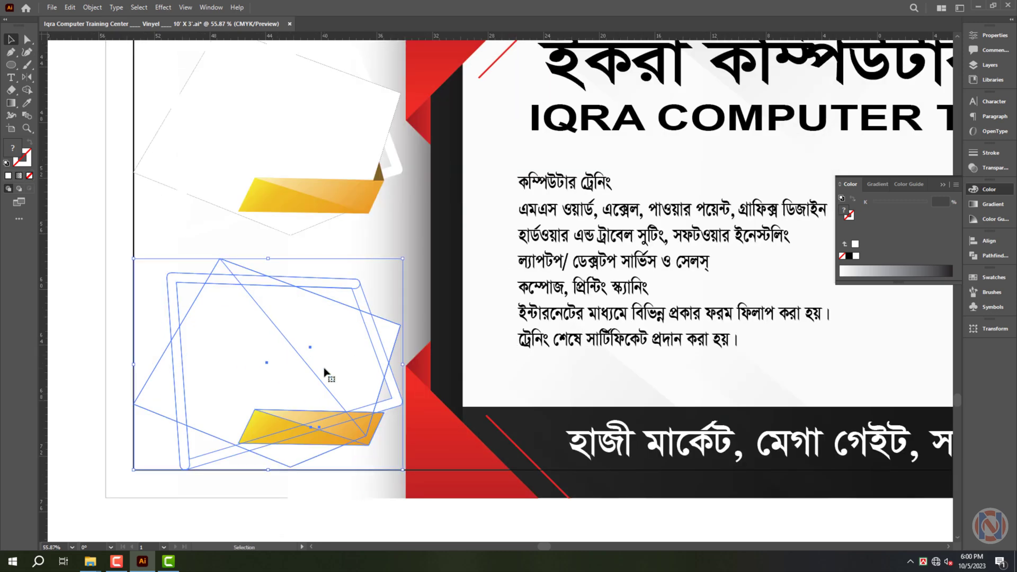
# Paste the photo behind the upper white shape and clip it inside with a clipping mask
pyautogui.scroll(2, 328, 339)
pyautogui.hotkey('ctrl', 'b')
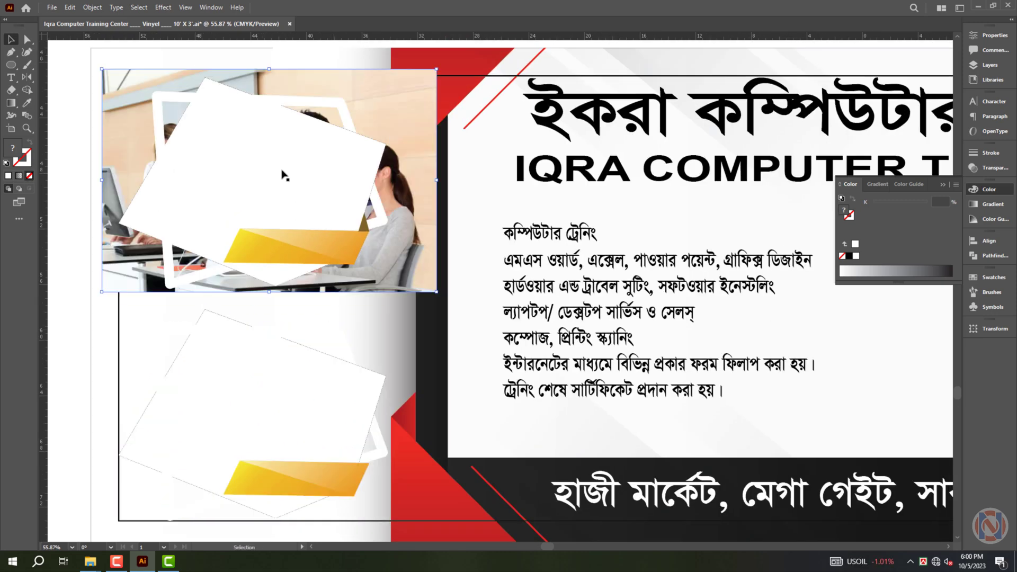
pyautogui.keyDown('shift'); pyautogui.click(283, 176); pyautogui.keyUp('shift')
pyautogui.hotkey('ctrl', '7')
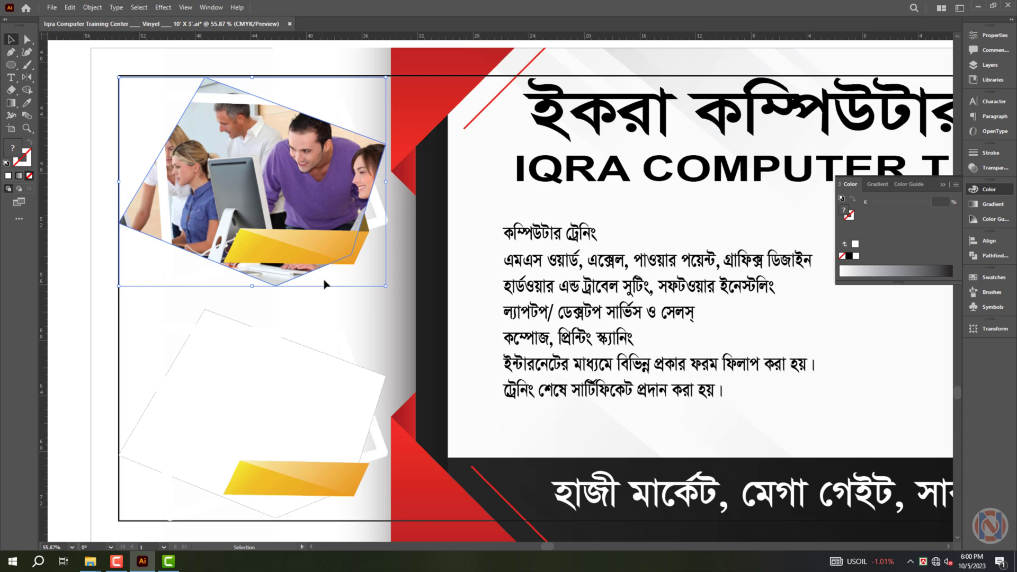
pyautogui.hotkey('ctrl', 'shift', 'a')
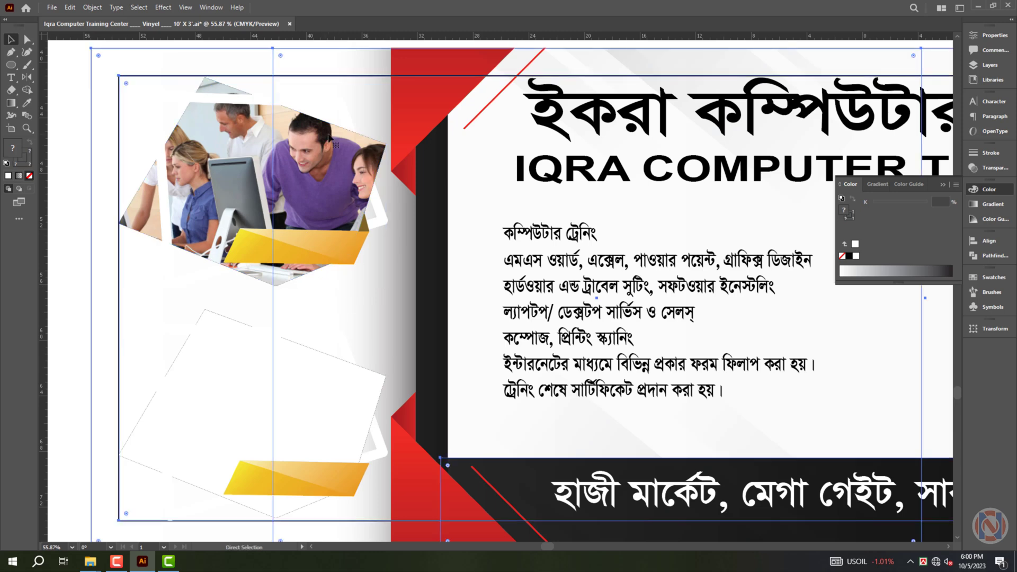
pyautogui.scroll(-5, 275, 218)
# Try filling the left photo panel with sampled black, then undo it
pyautogui.click(276, 218)
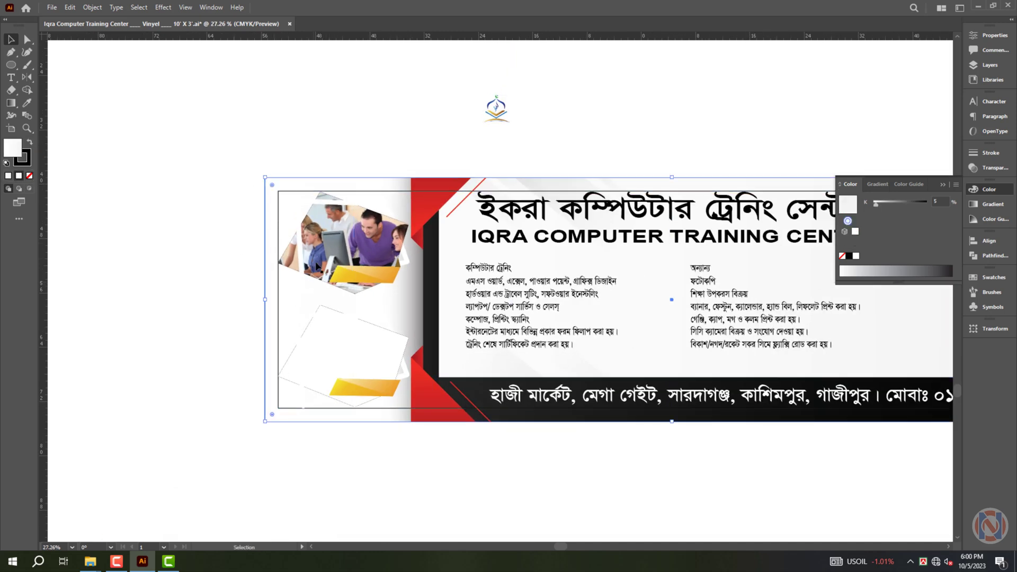
pyautogui.scroll(-1, 371, 233)
pyautogui.moveTo(826, 352); pyautogui.dragTo(772, 352)
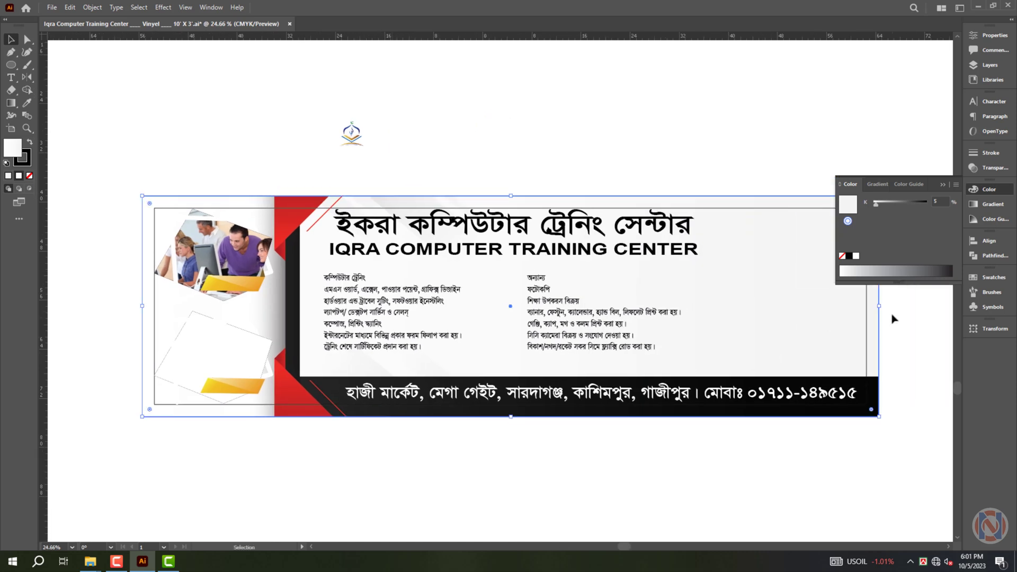
pyautogui.click(295, 306)
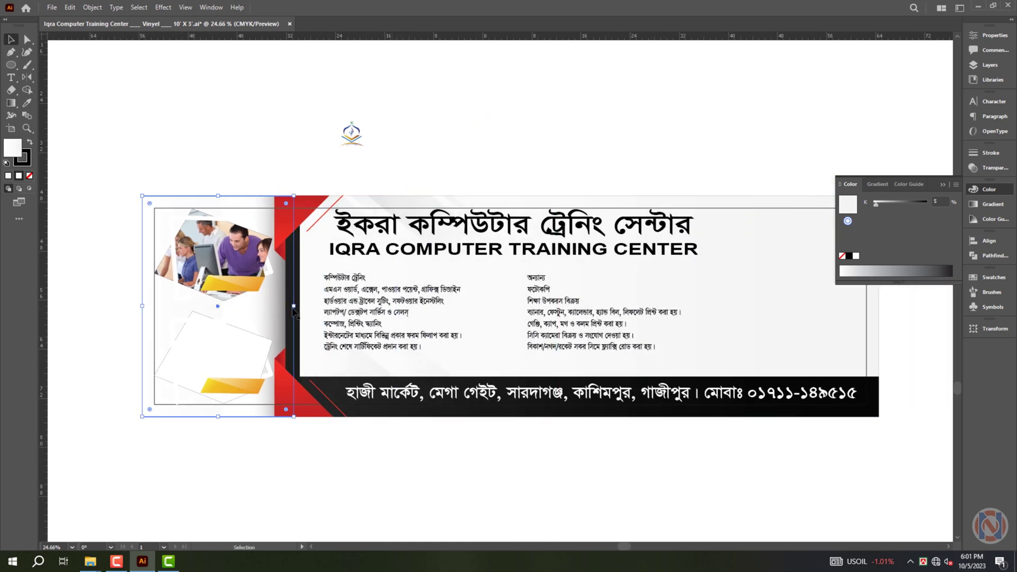
pyautogui.press('i')
pyautogui.click(291, 302)
pyautogui.press('v')
pyautogui.scroll(2, 116, 290)
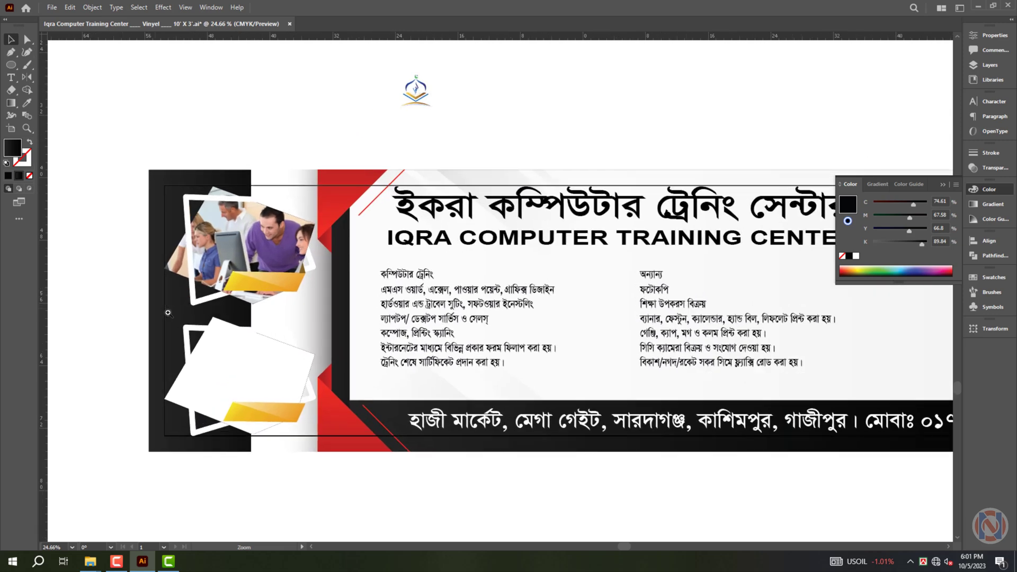
pyautogui.scroll(1, 116, 290)
pyautogui.hotkey('ctrl', 'z')
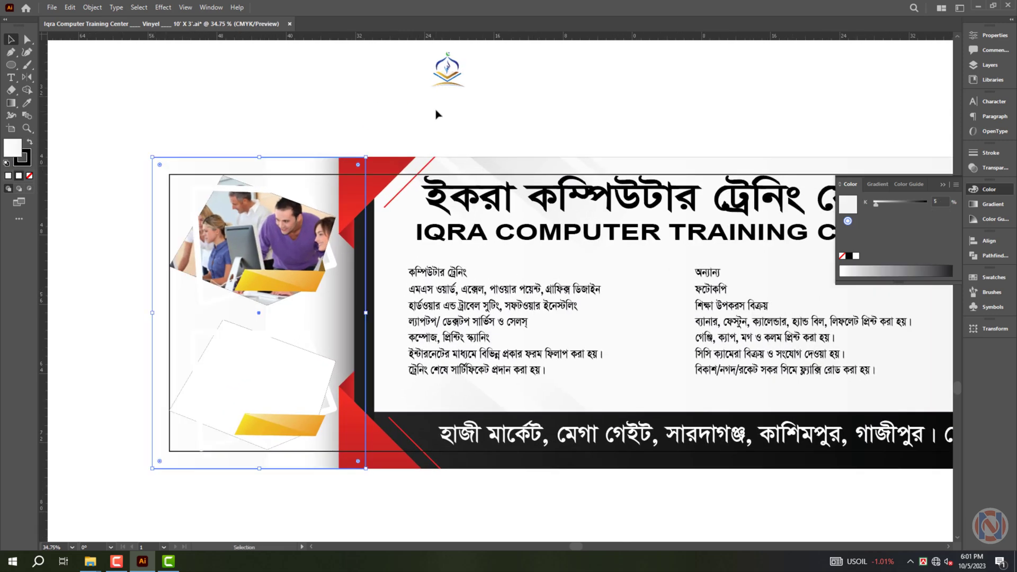
pyautogui.click(427, 131)
# Recolour both photo frame outlines with the dark band's black using the Eyedropper
pyautogui.scroll(2, 180, 231)
pyautogui.press('a')
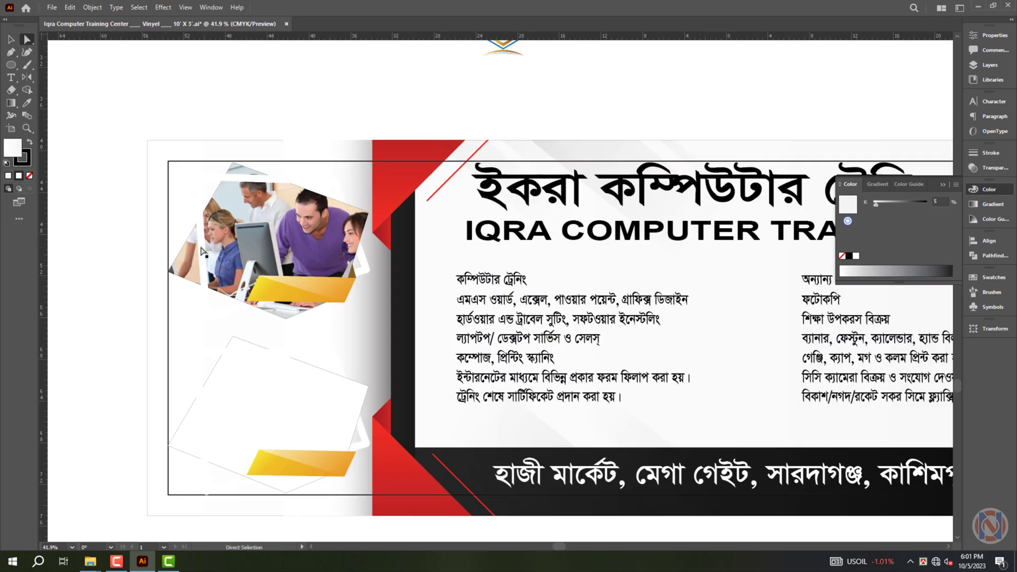
pyautogui.click(204, 255)
pyautogui.hotkey('alt', 's')
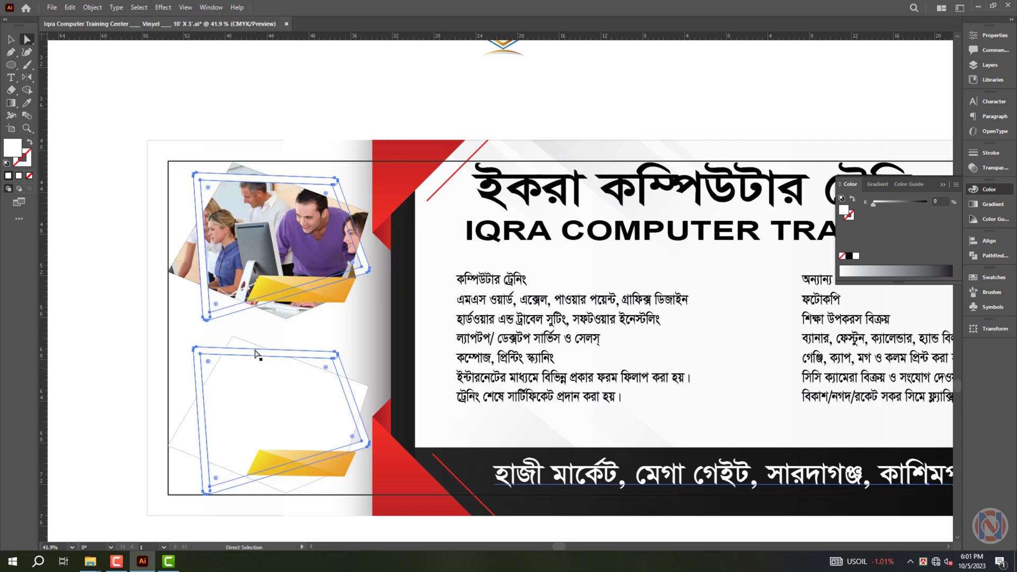
pyautogui.press('i')
pyautogui.click(402, 314)
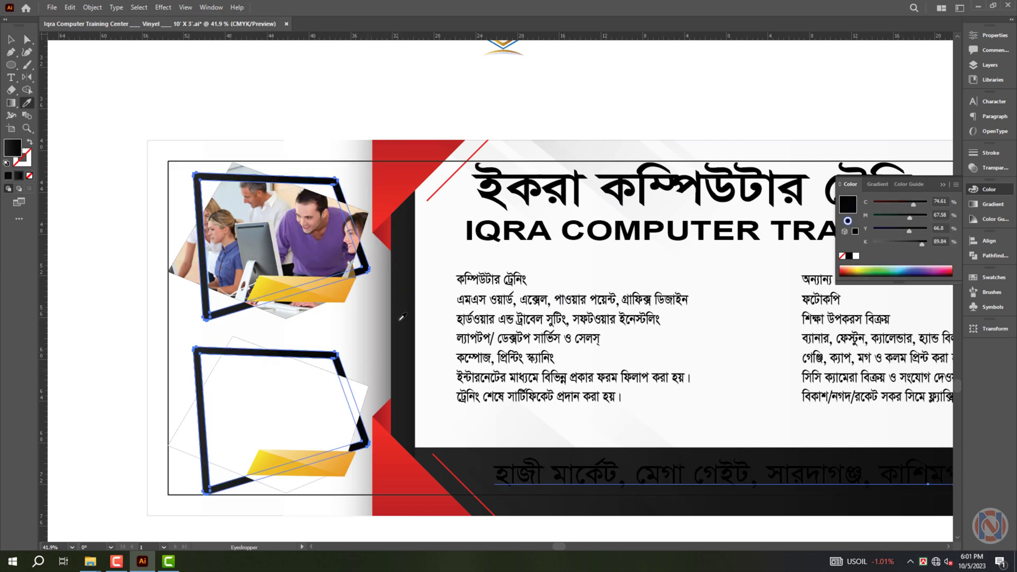
pyautogui.press('v')
pyautogui.click(560, 102)
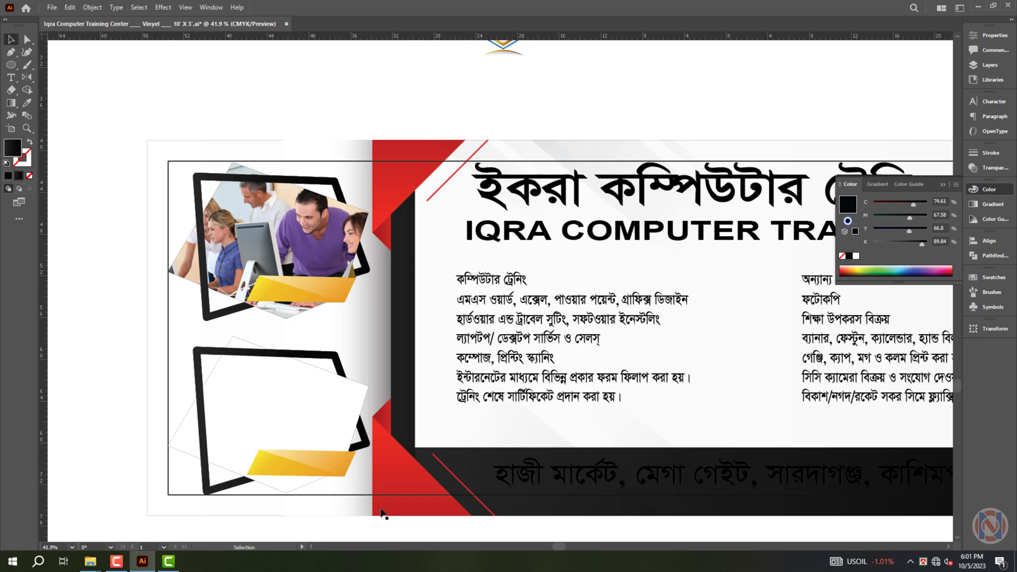
# Delete the grey gradient strip beside the photo frames, undoing stray colour changes
pyautogui.moveTo(276, 402); pyautogui.dragTo(296, 414)
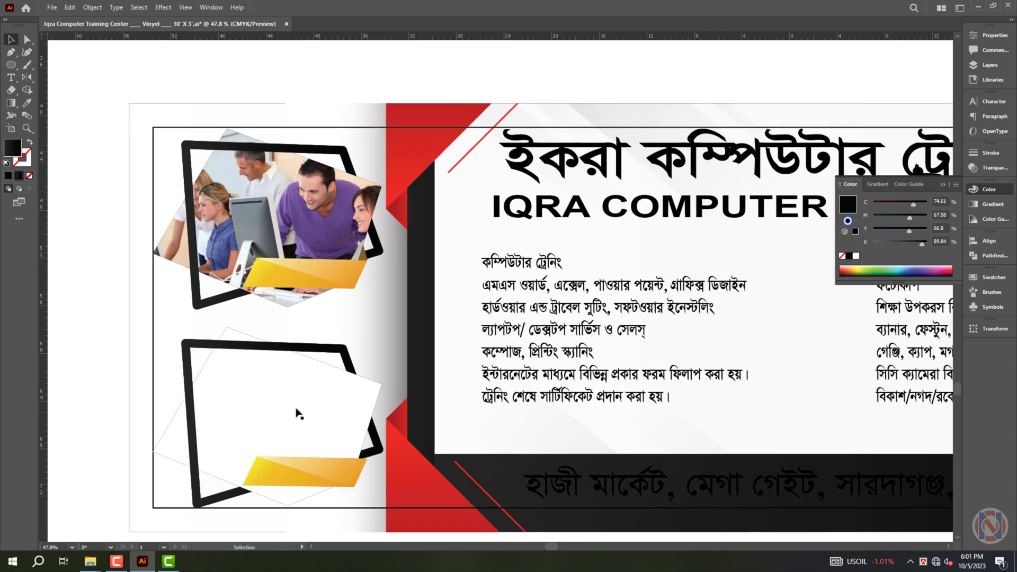
pyautogui.click(395, 274)
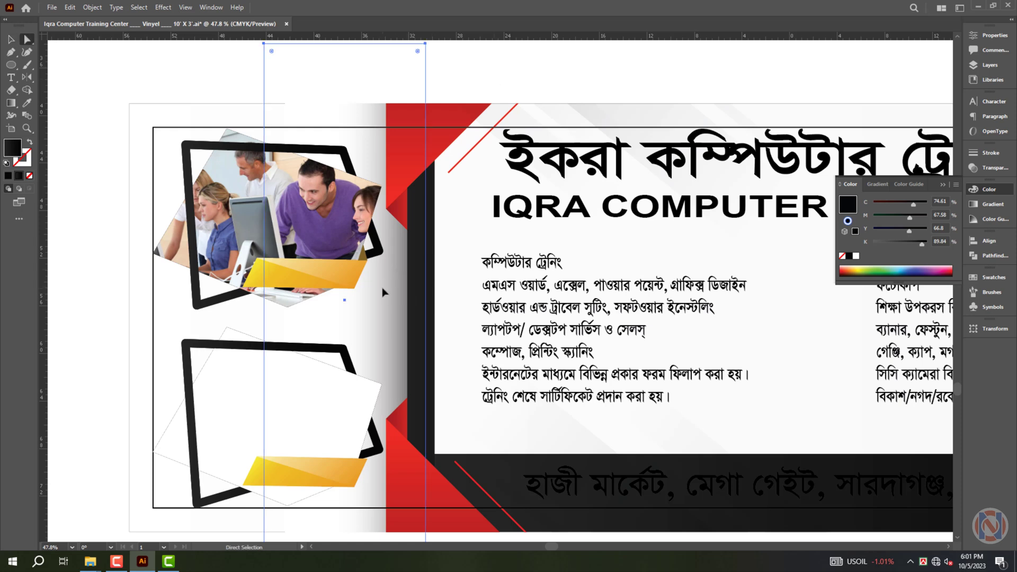
pyautogui.press('Delete')
pyautogui.hotkey('ctrl', 'z')
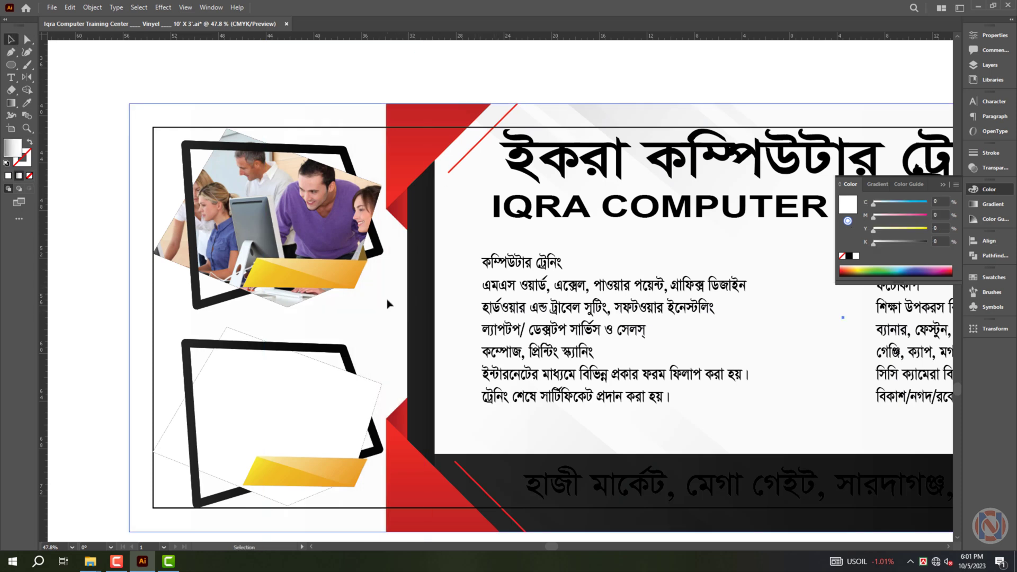
pyautogui.hotkey('ctrl', 'z')
pyautogui.hotkey('ctrl', 'z')
pyautogui.hotkey('ctrl', 'z')
pyautogui.press('a')
pyautogui.click(387, 233)
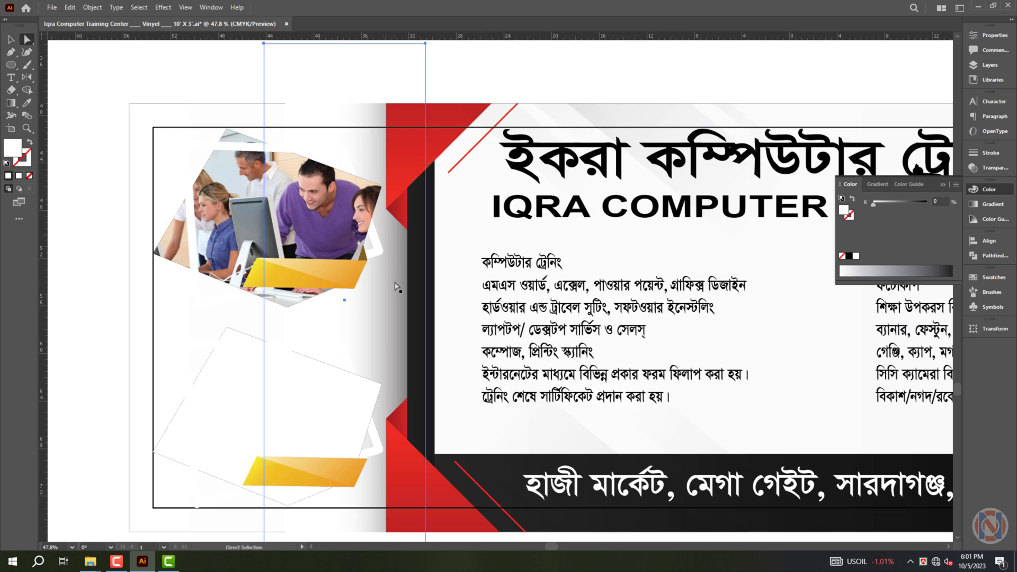
pyautogui.press('Delete')
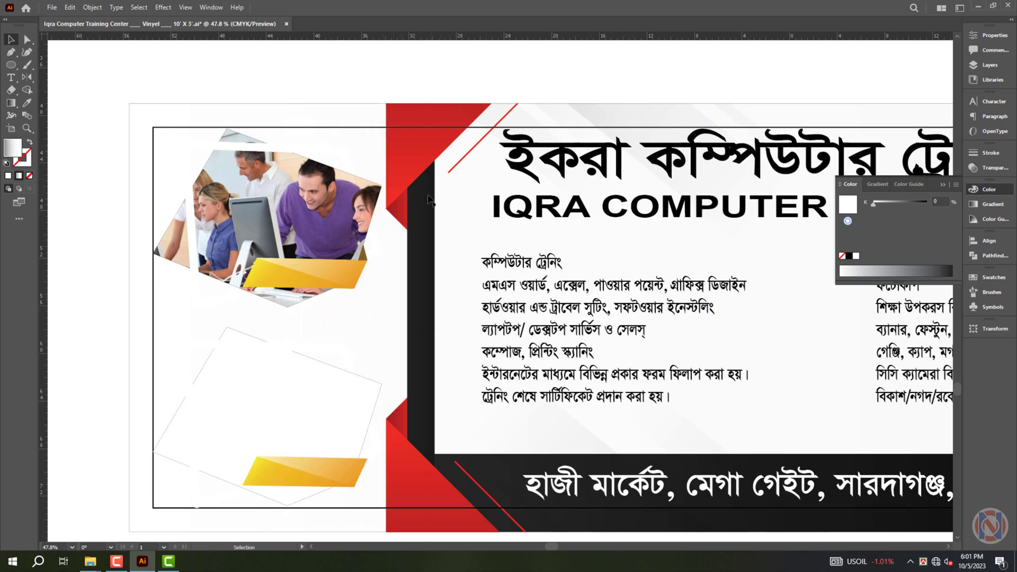
# Narrow the background rectangle to the photo section and fill it with rich black
pyautogui.click(329, 123)
pyautogui.scroll(-5, 136, 130)
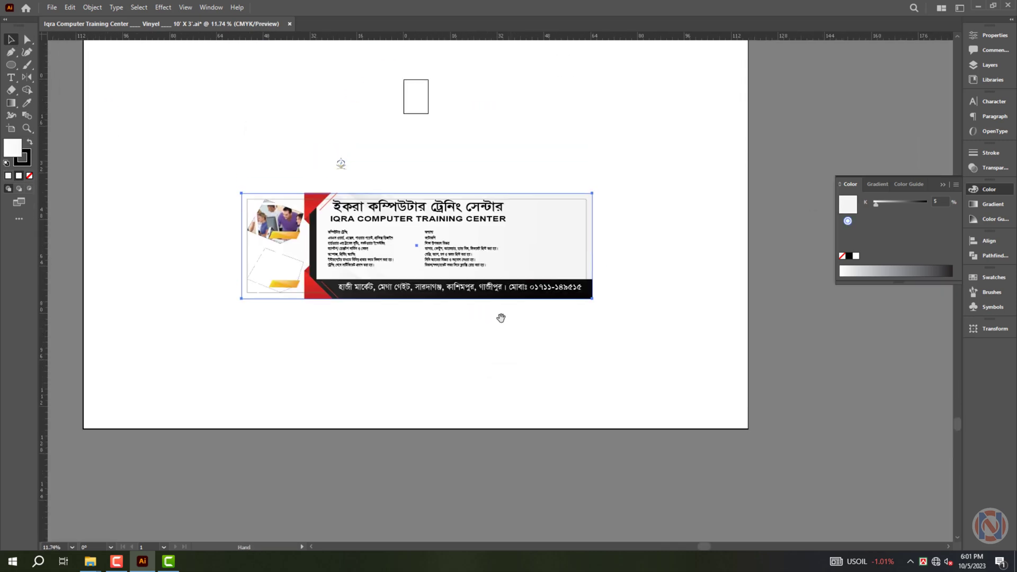
pyautogui.press('v')
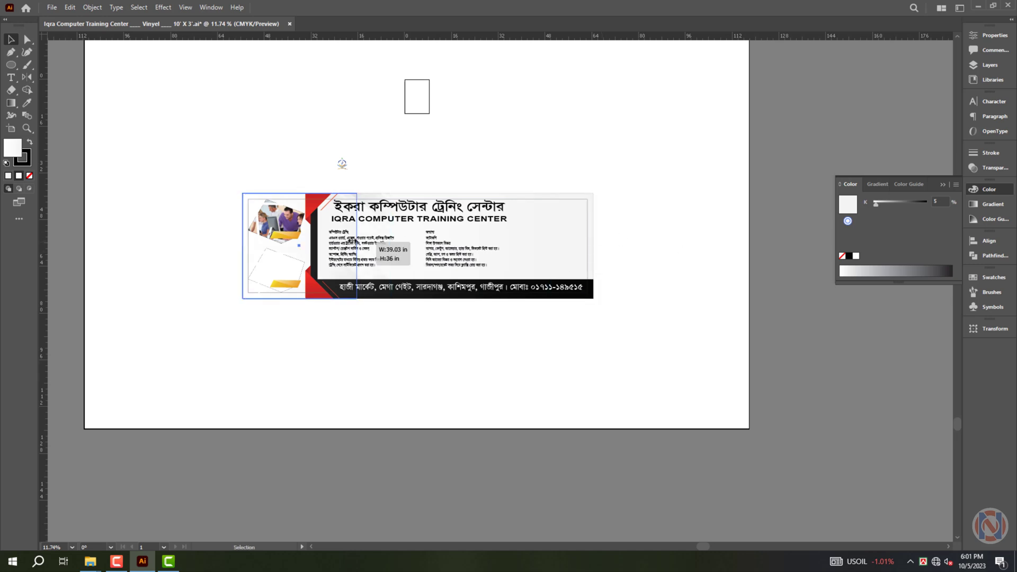
pyautogui.moveTo(594, 244); pyautogui.dragTo(317, 245)
pyautogui.scroll(4, 232, 255)
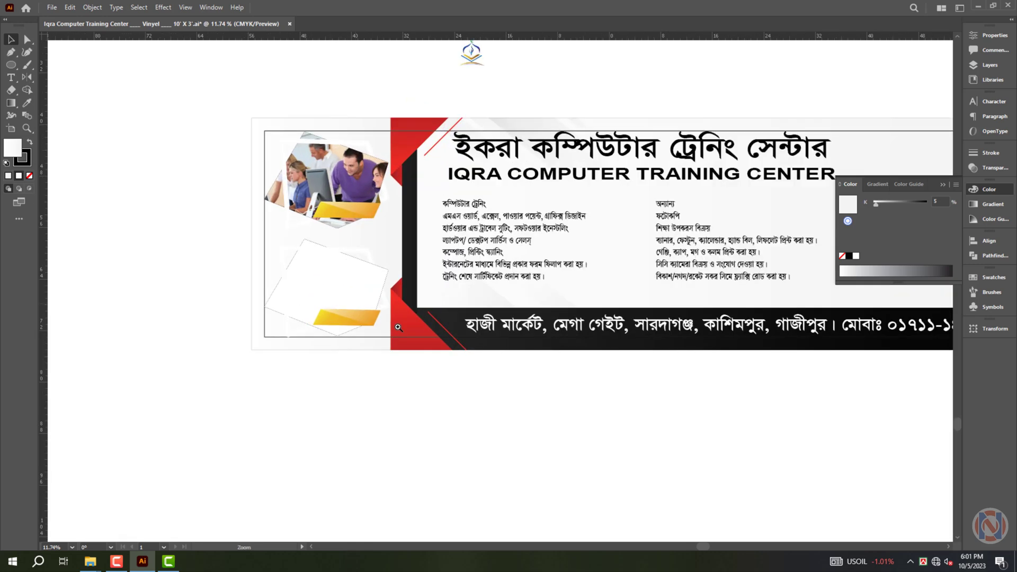
pyautogui.hotkey('shift', 'x')
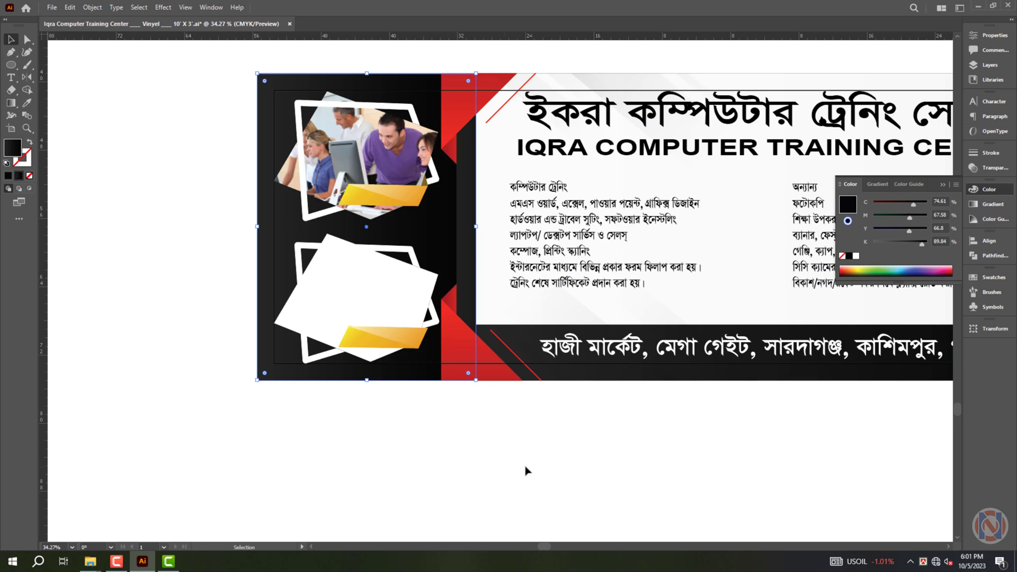
pyautogui.click(460, 469)
pyautogui.scroll(3, 422, 447)
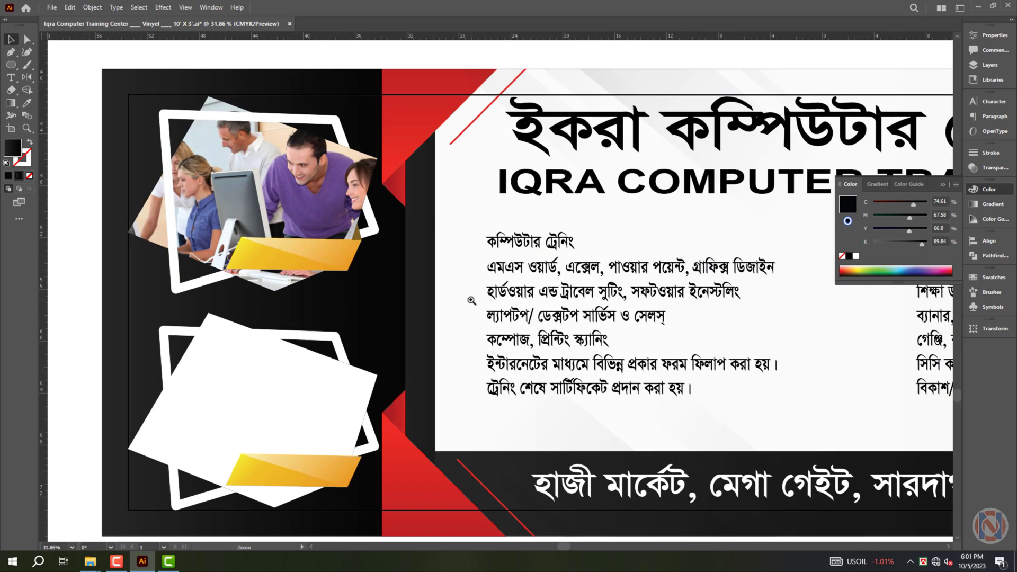
pyautogui.scroll(-2, 351, 183)
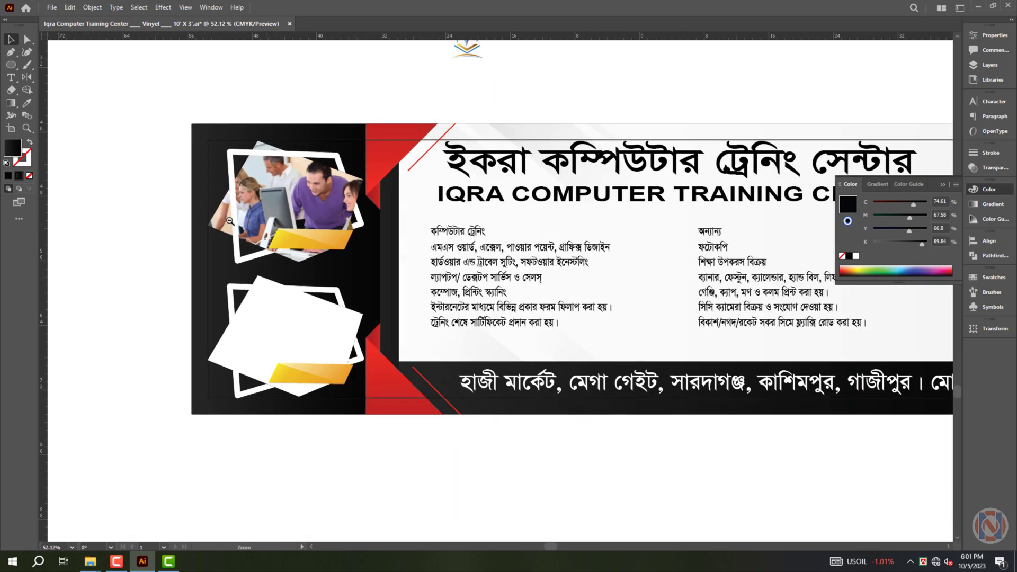
pyautogui.scroll(-2, 365, 278)
pyautogui.moveTo(287, 184); pyautogui.dragTo(432, 167)
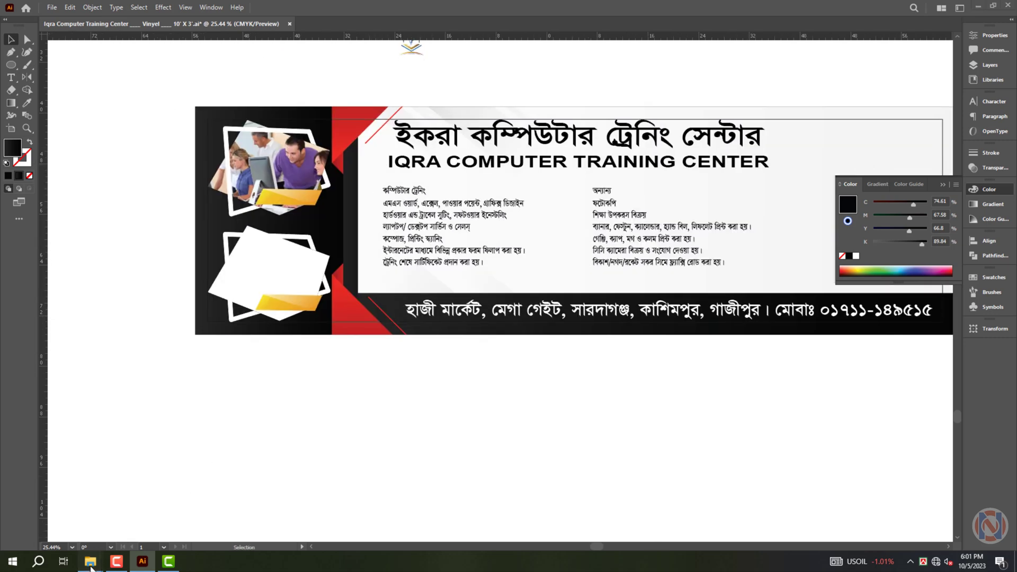
# Open the student classroom photo from the Computer folder in Illustrator, then close it unsaved
pyautogui.moveTo(90, 560)
pyautogui.click(141, 512)
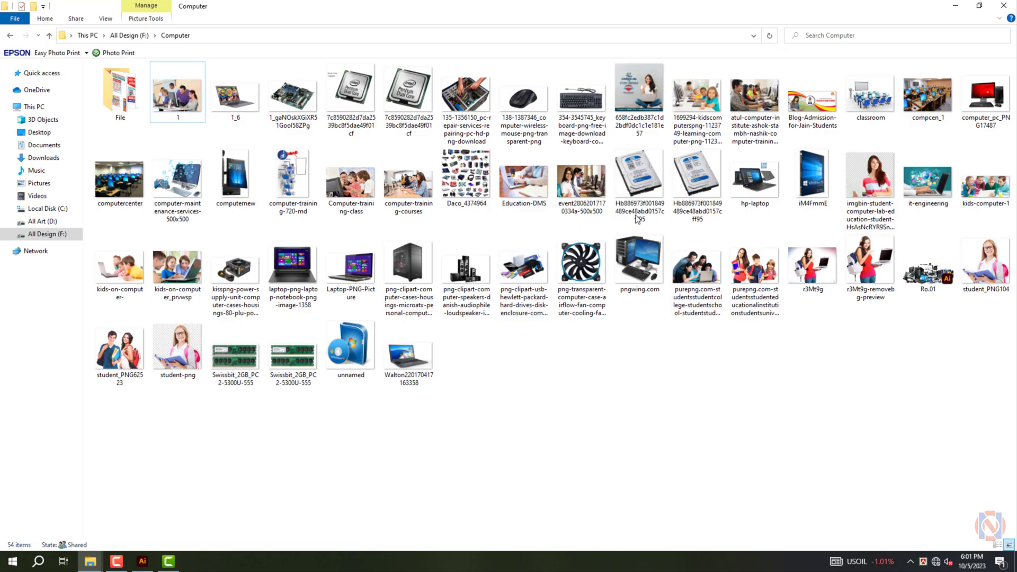
pyautogui.rightClick(587, 180)
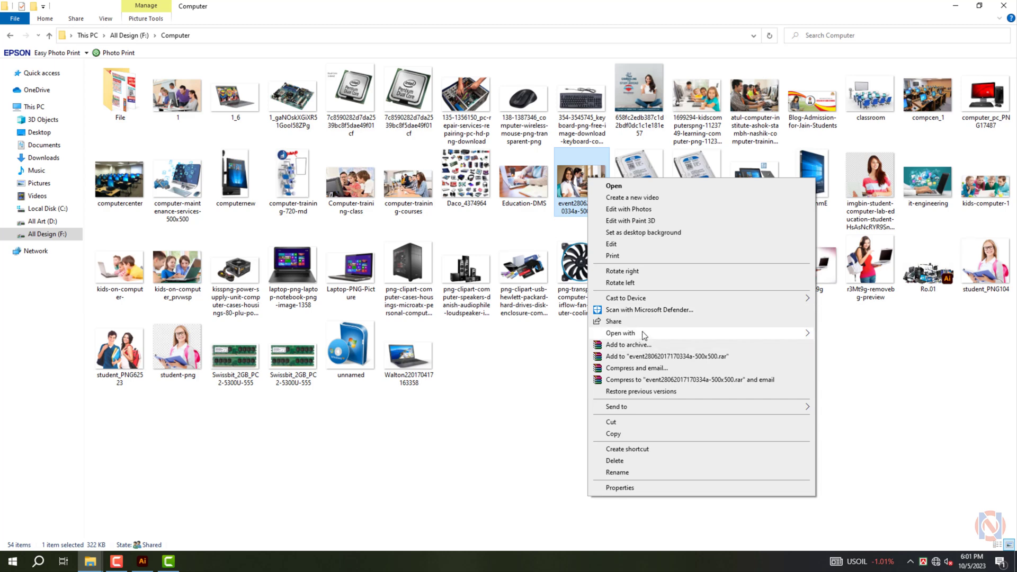
pyautogui.moveTo(621, 332)
pyautogui.click(858, 335)
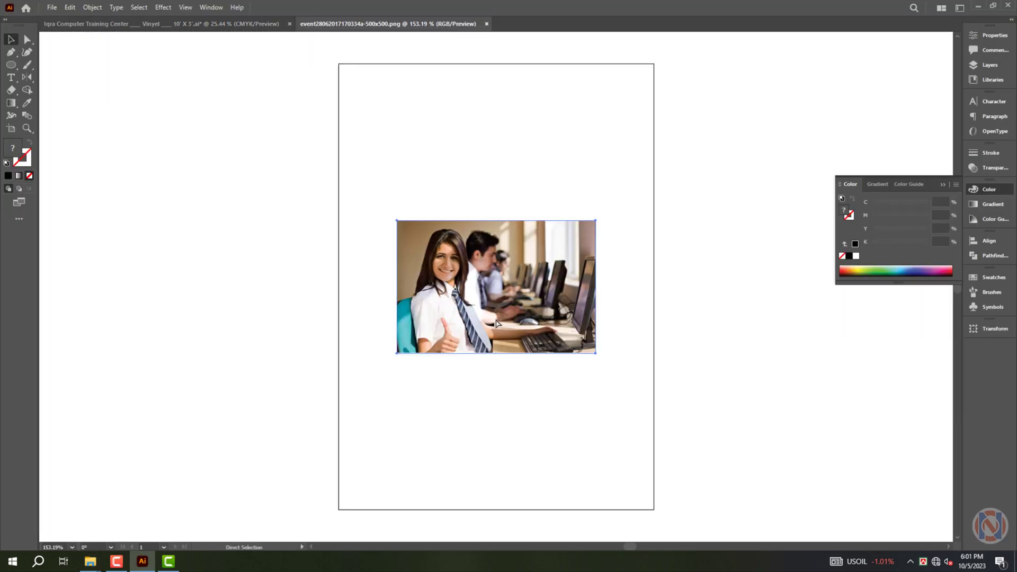
pyautogui.hotkey('ctrl', 'w')
pyautogui.click(558, 293)
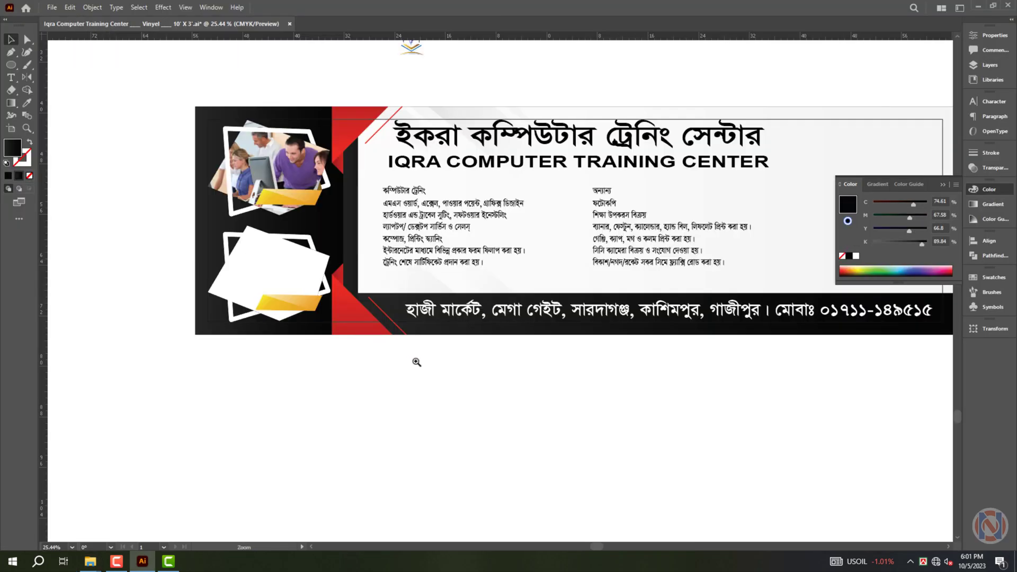
# Paste the student photo and enlarge it over the lower frame
pyautogui.moveTo(417, 362); pyautogui.dragTo(212, 211)
pyautogui.hotkey('ctrl', 'v')
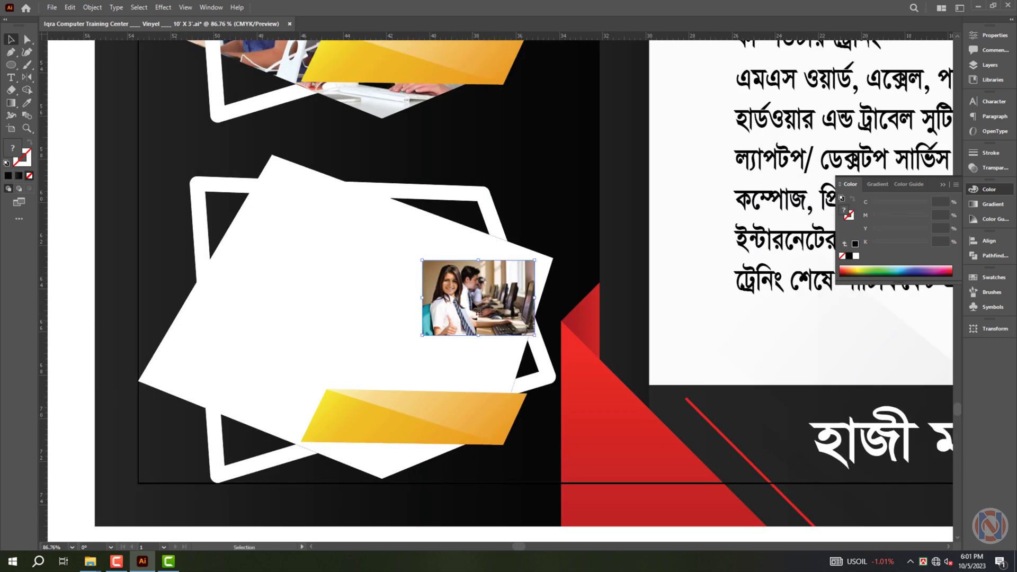
pyautogui.moveTo(479, 312)
pyautogui.mouseDown()
pyautogui.moveTo(282, 208)
pyautogui.moveTo(315, 427)
pyautogui.moveTo(384, 442)
pyautogui.mouseUp()
pyautogui.scroll(-3, 363, 251)
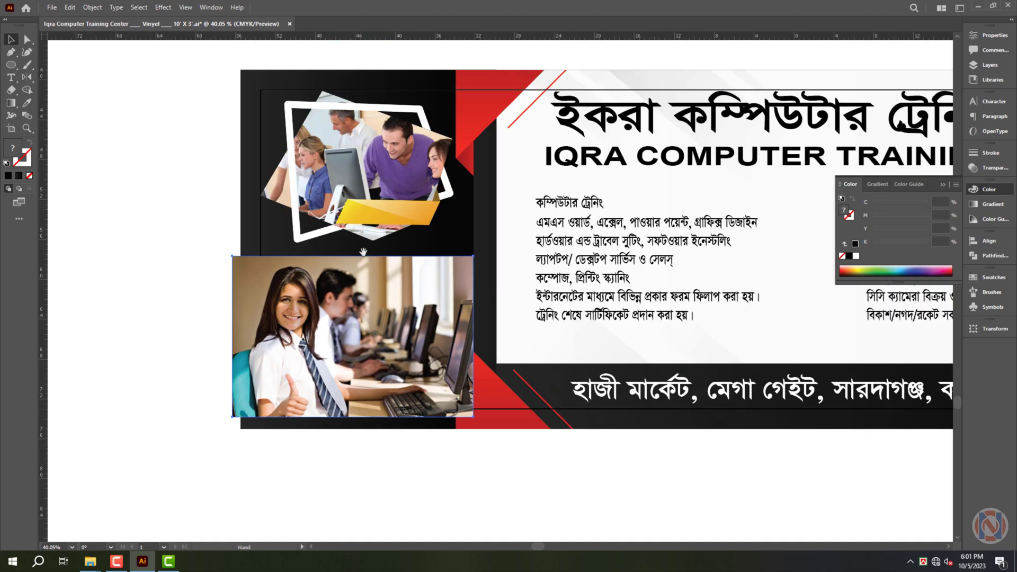
# Release the top photo's clipping mask, fill its frame white, and copy it to the lower slot
pyautogui.click(404, 168)
pyautogui.rightClick(402, 146)
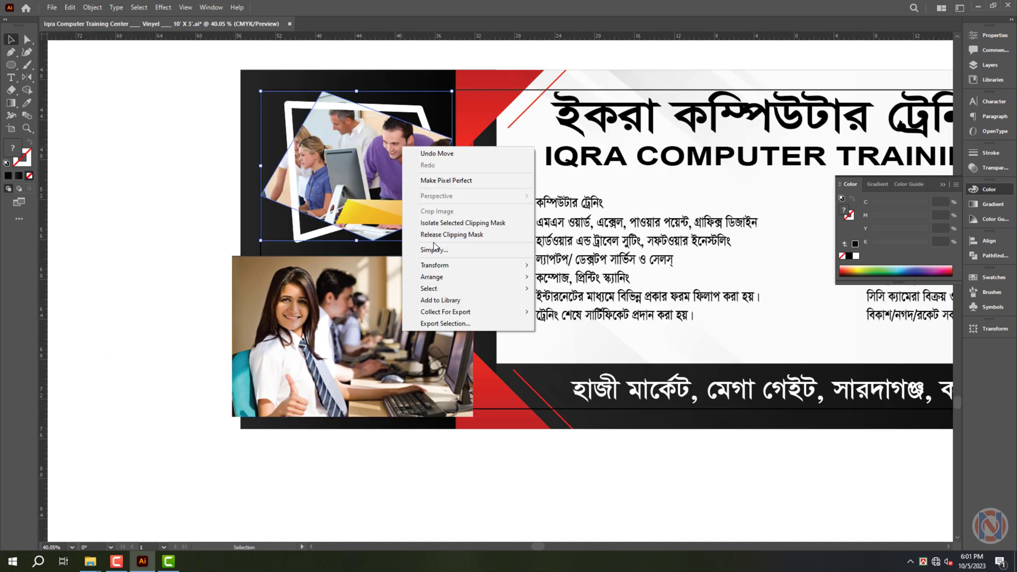
pyautogui.click(437, 227)
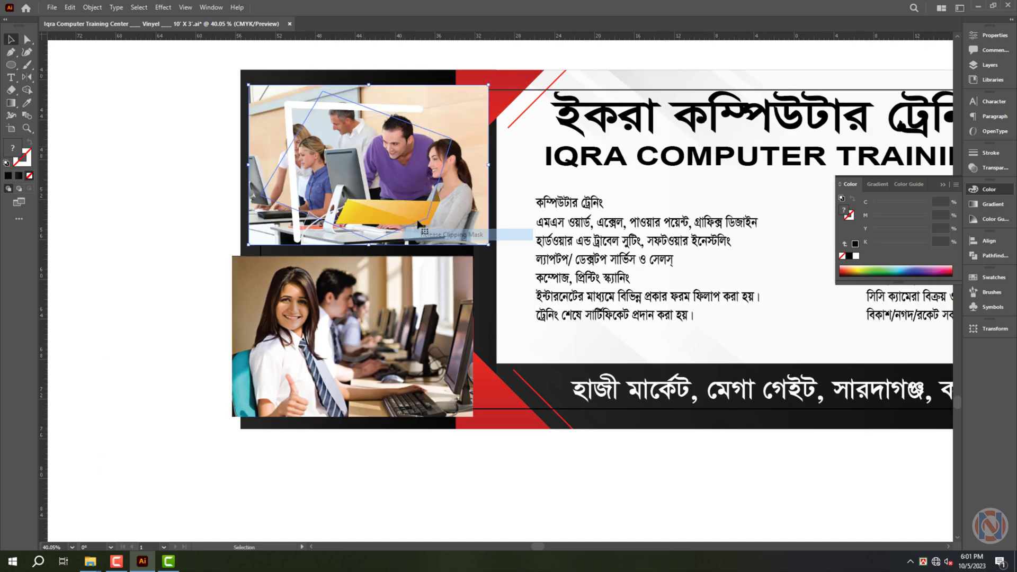
pyautogui.click(854, 257)
pyautogui.moveTo(371, 159); pyautogui.dragTo(371, 326)
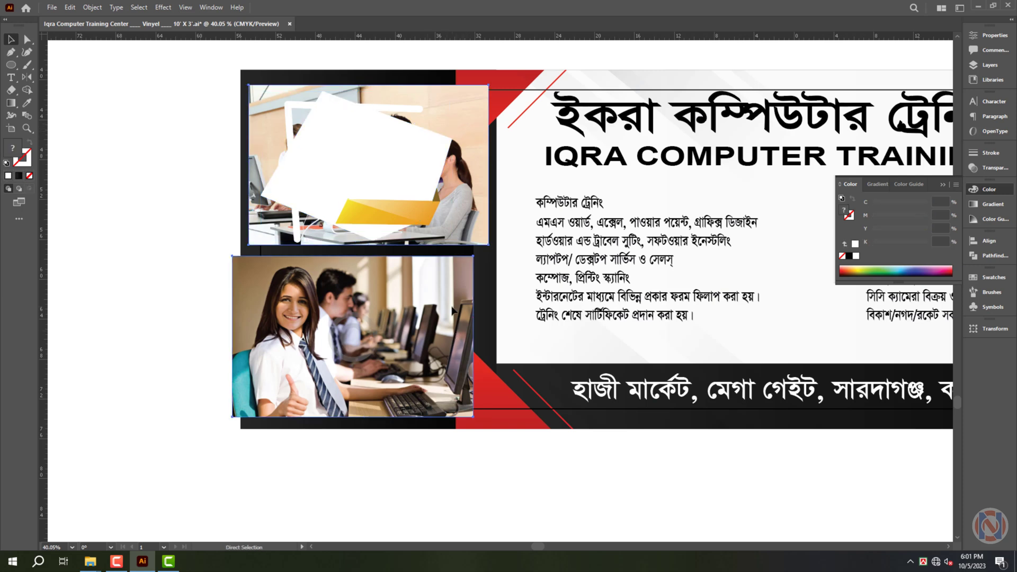
pyautogui.press('Delete')
pyautogui.keyDown('shift'); pyautogui.click(385, 167); pyautogui.keyUp('shift')
# Bring up the Object commands with both frames selected
pyautogui.hotkey('alt', 'o')
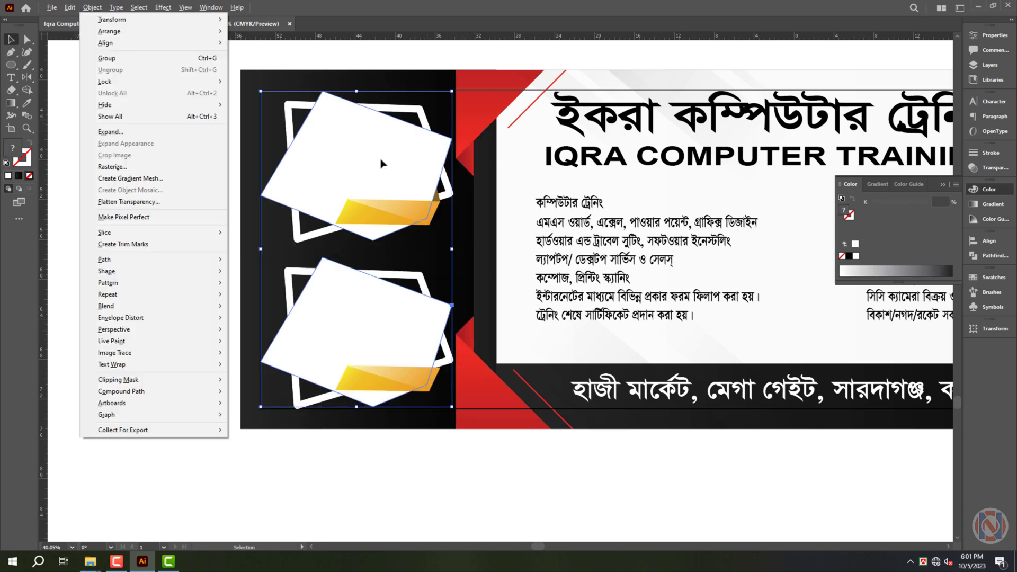
pyautogui.moveTo(152, 259)
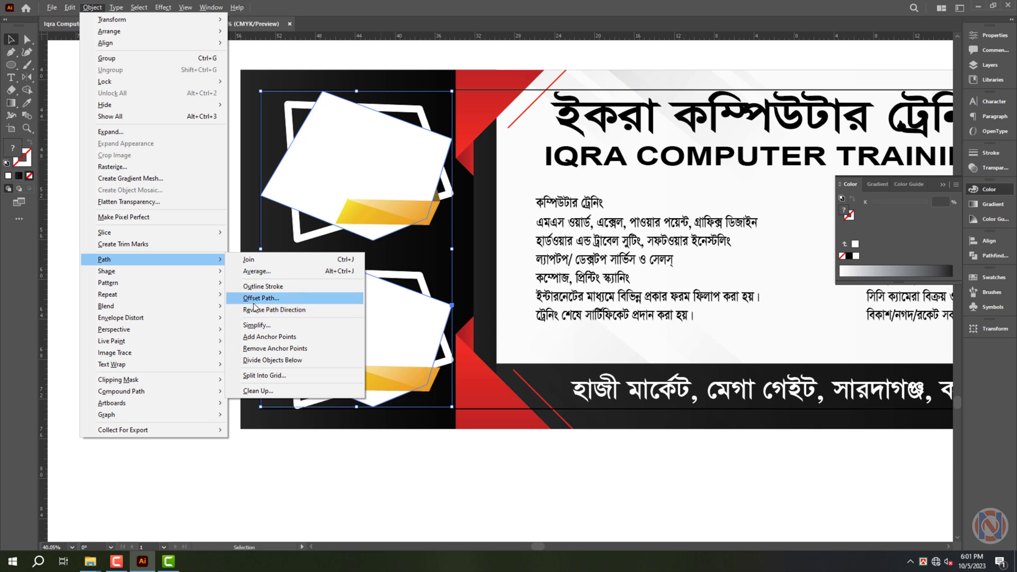
# Offset both frame shapes by -0.4 in and fill the inset copies black
pyautogui.click(251, 298)
pyautogui.write('-0.2')
pyautogui.press('Tab')
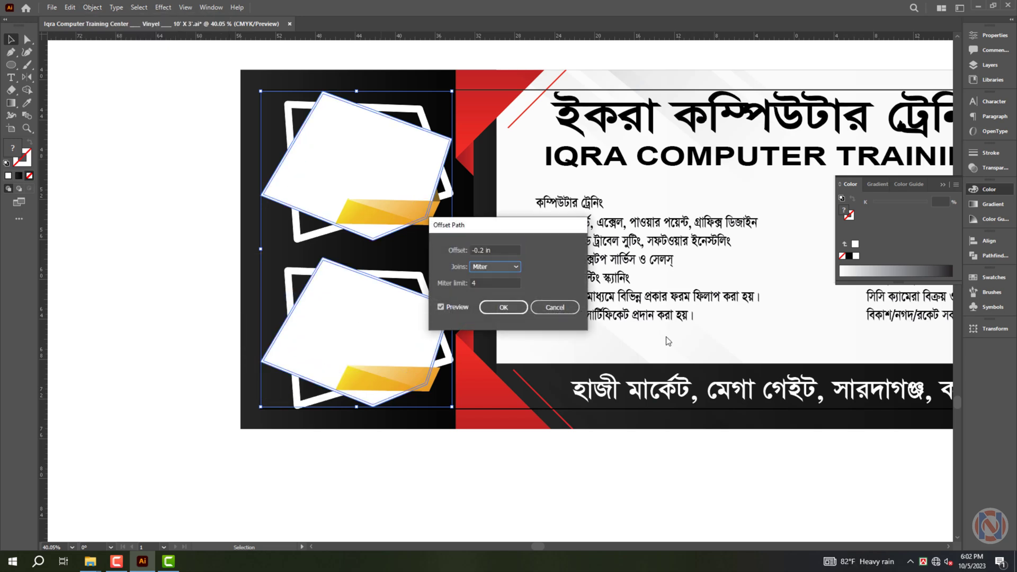
pyautogui.click(496, 248)
pyautogui.write('-')
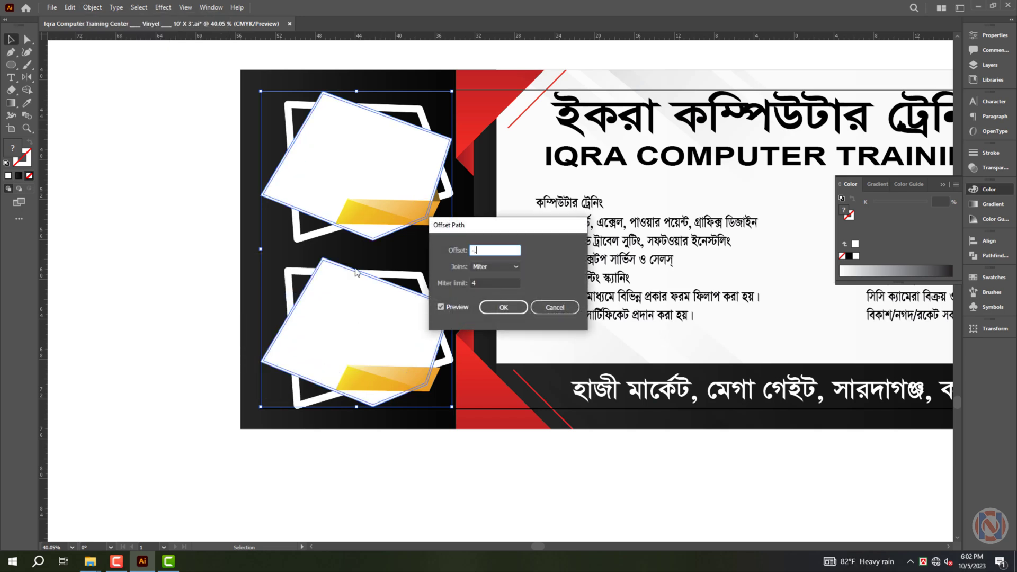
pyautogui.write('0.3')
pyautogui.press('Tab')
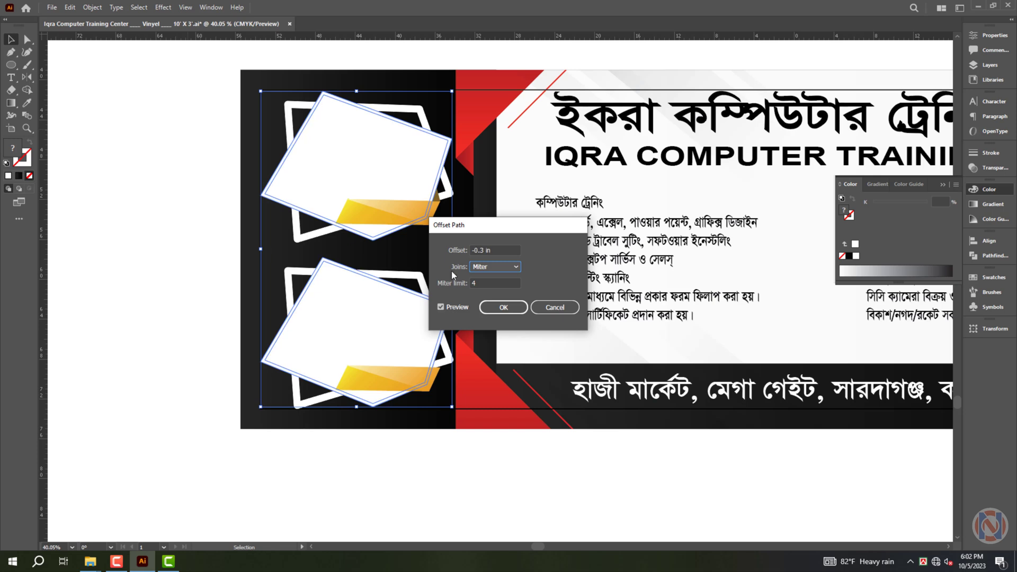
pyautogui.click(498, 250)
pyautogui.write('-0.4')
pyautogui.press('Tab')
pyautogui.press('Return')
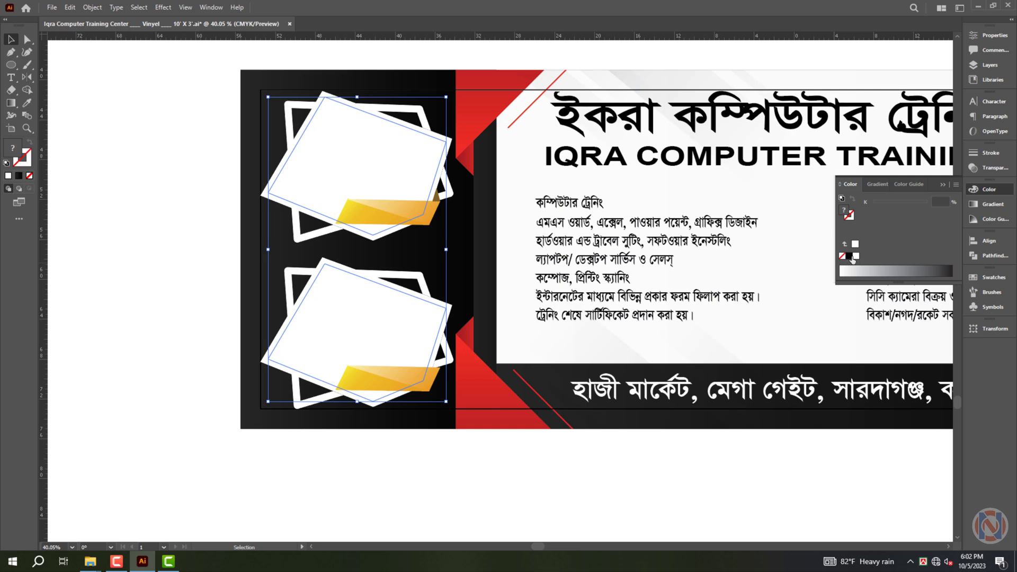
pyautogui.click(850, 256)
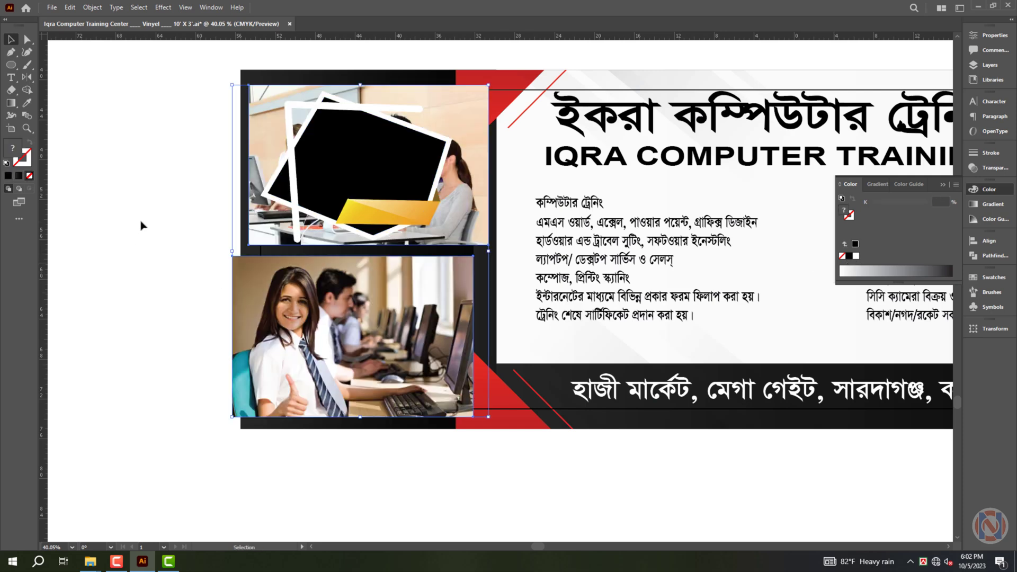
# Fit the top photo behind its frame and clip both photos into their black inset shapes
pyautogui.click(320, 154)
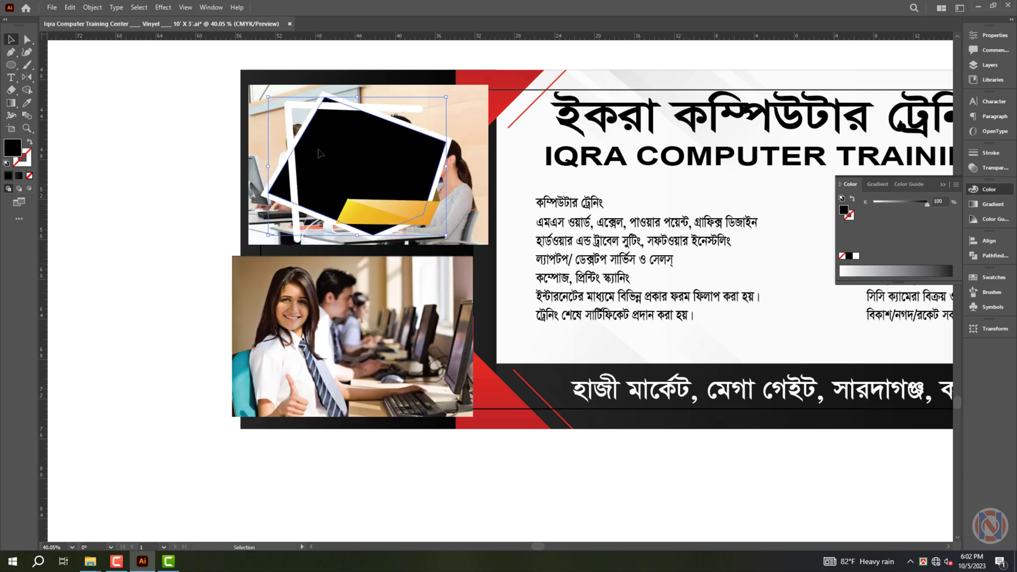
pyautogui.click(464, 146)
pyautogui.moveTo(370, 86); pyautogui.dragTo(371, 92)
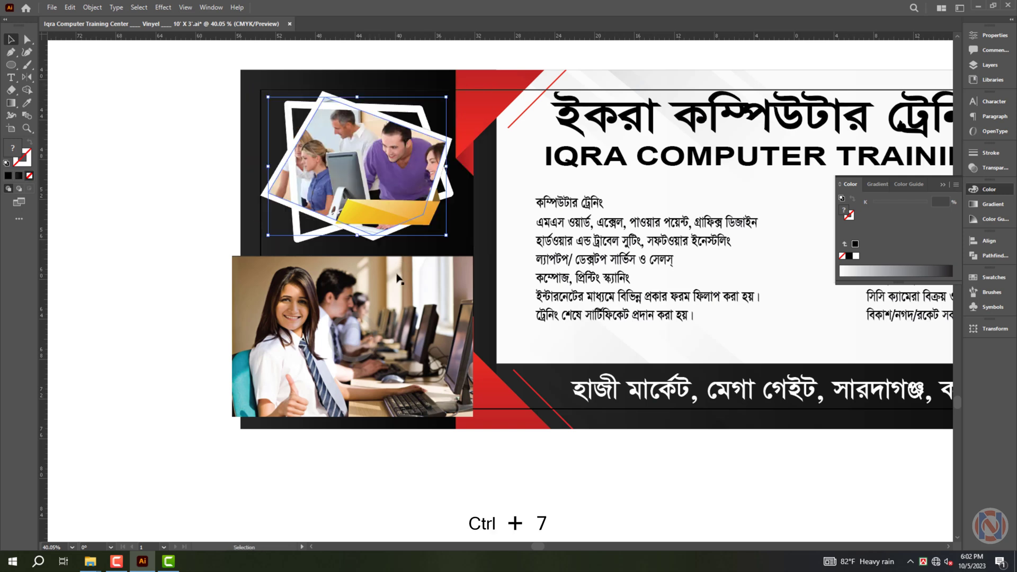
pyautogui.click(400, 305)
pyautogui.hotkey('ctrl', 'shift', '[')
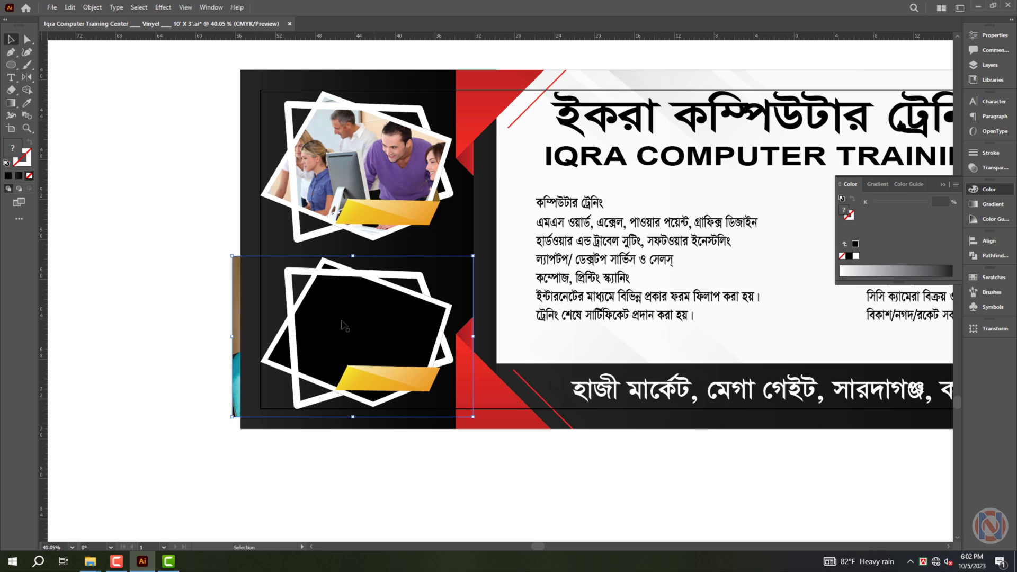
pyautogui.hotkey('ctrl', '7')
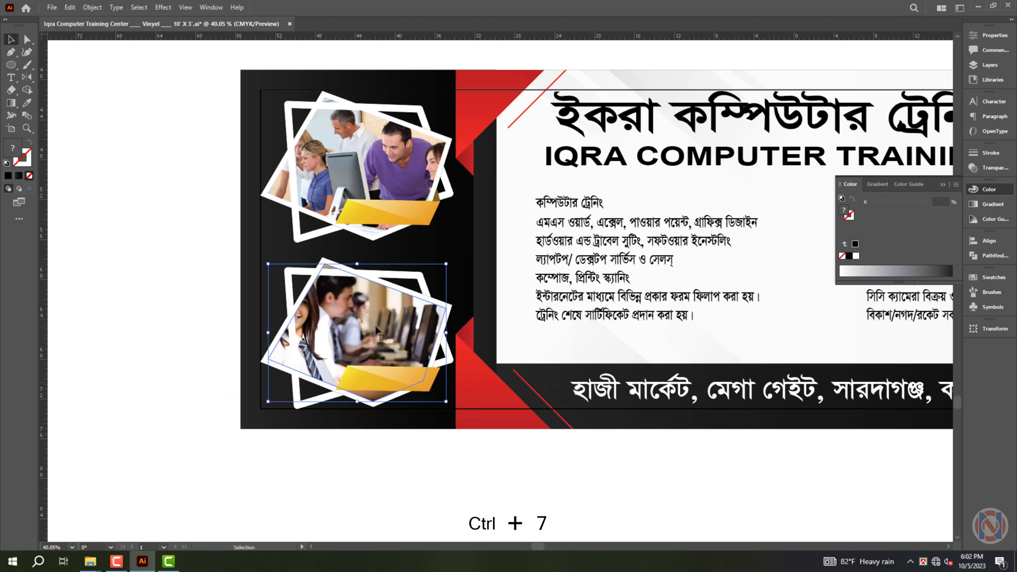
# Rescale and shift each classroom photo inside its lower and top tilted frame
pyautogui.doubleClick(250, 335)
pyautogui.moveTo(233, 338); pyautogui.dragTo(251, 338)
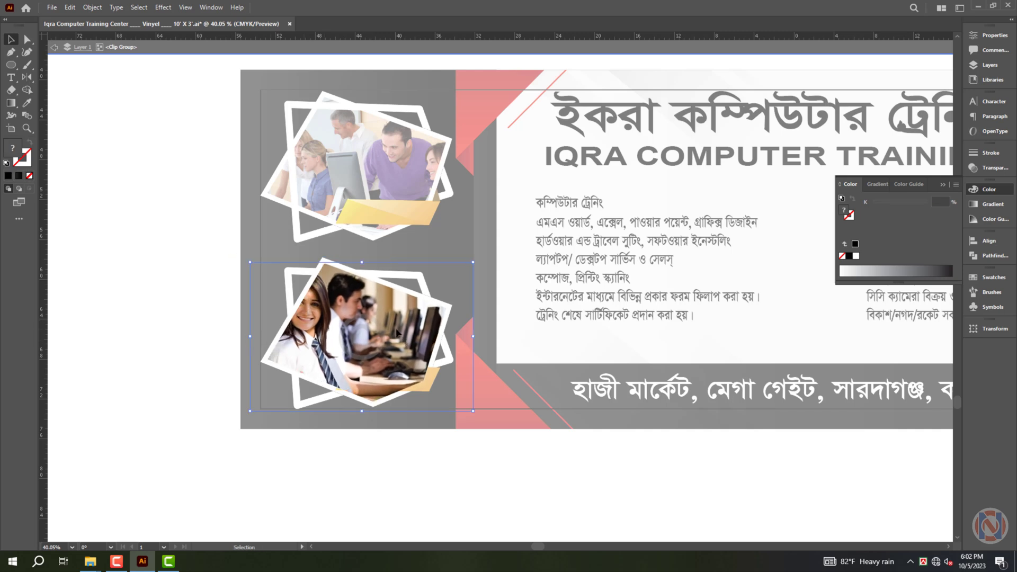
pyautogui.moveTo(396, 332); pyautogui.dragTo(413, 332)
pyautogui.press('Escape')
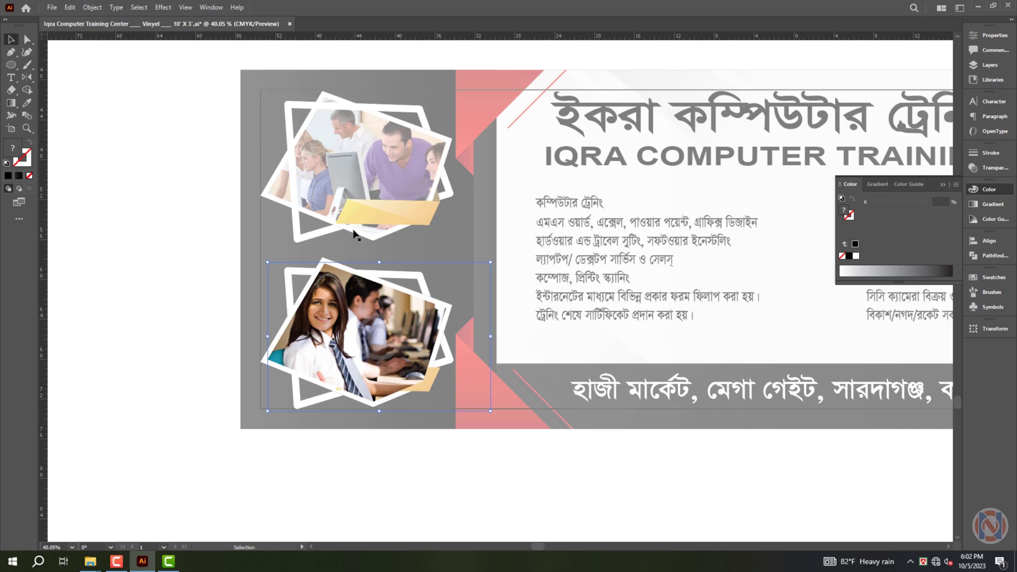
pyautogui.click(351, 166)
pyautogui.doubleClick(351, 166)
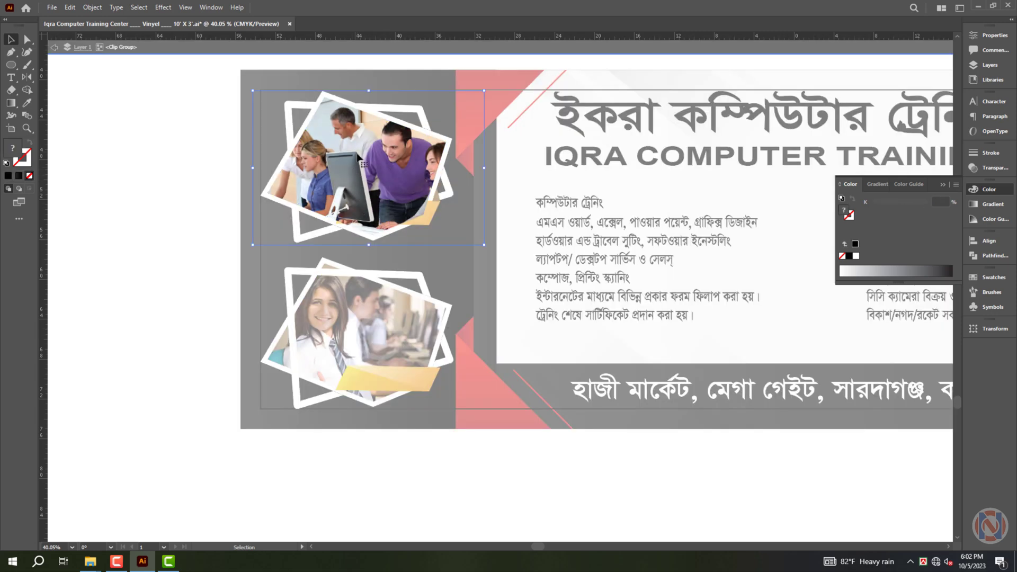
pyautogui.moveTo(348, 157); pyautogui.dragTo(356, 156)
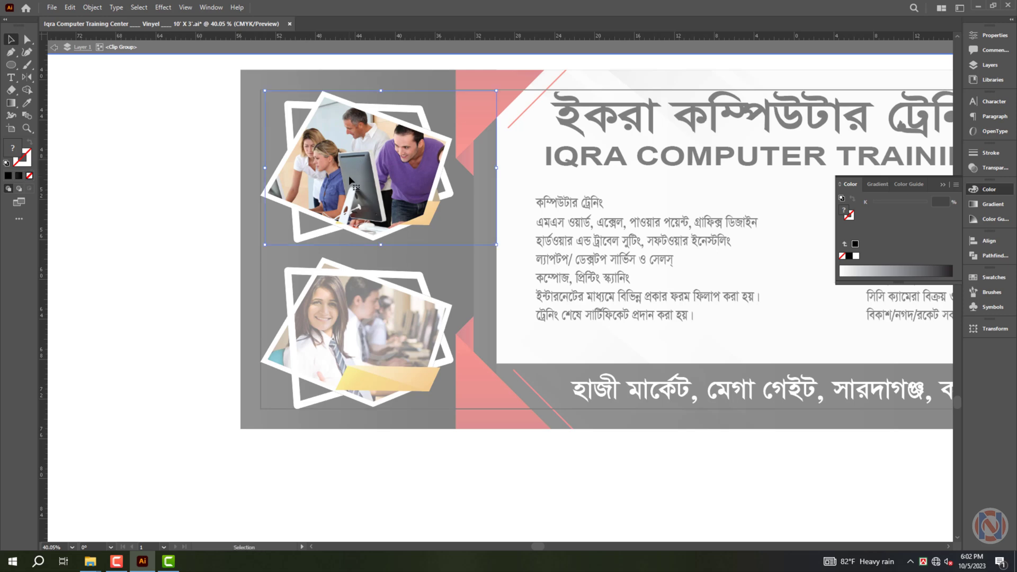
pyautogui.press('Escape')
# Left-align the Bengali and English titles, enlarge them across the banner, and narrow the English heading
pyautogui.press('z')
pyautogui.scroll(-3, 330, 427)
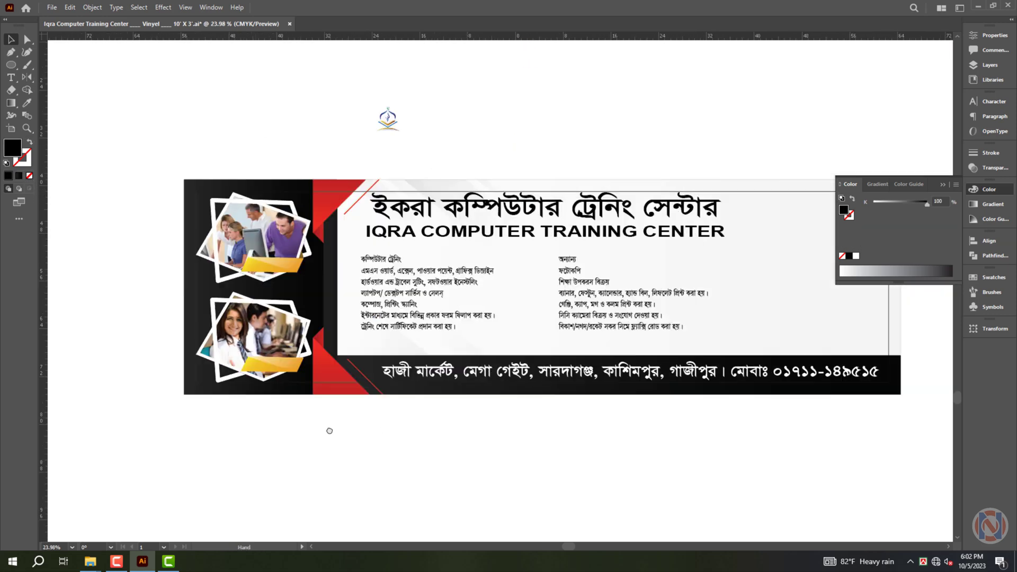
pyautogui.scroll(1, 470, 396)
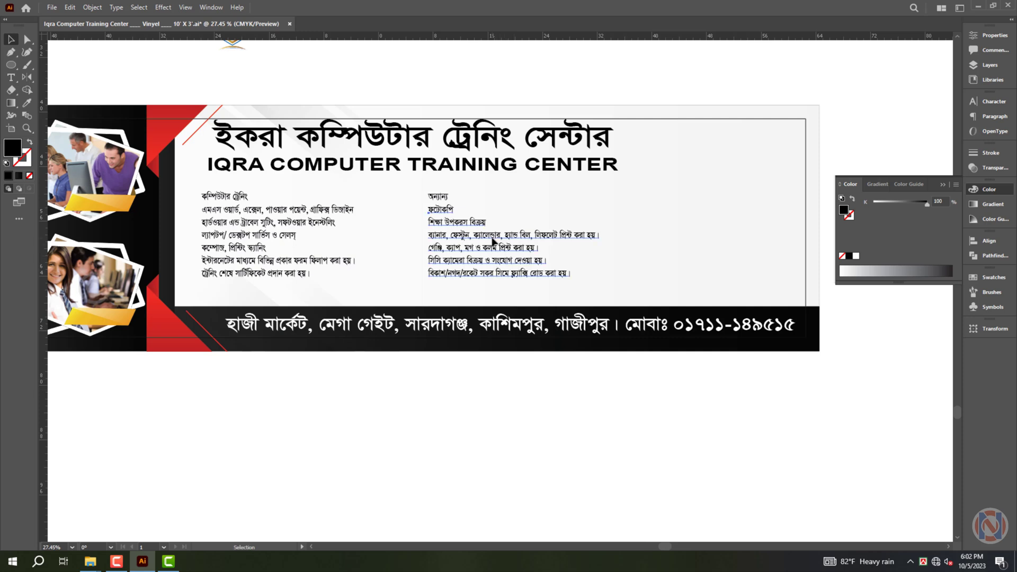
pyautogui.press('v')
pyautogui.click(569, 434)
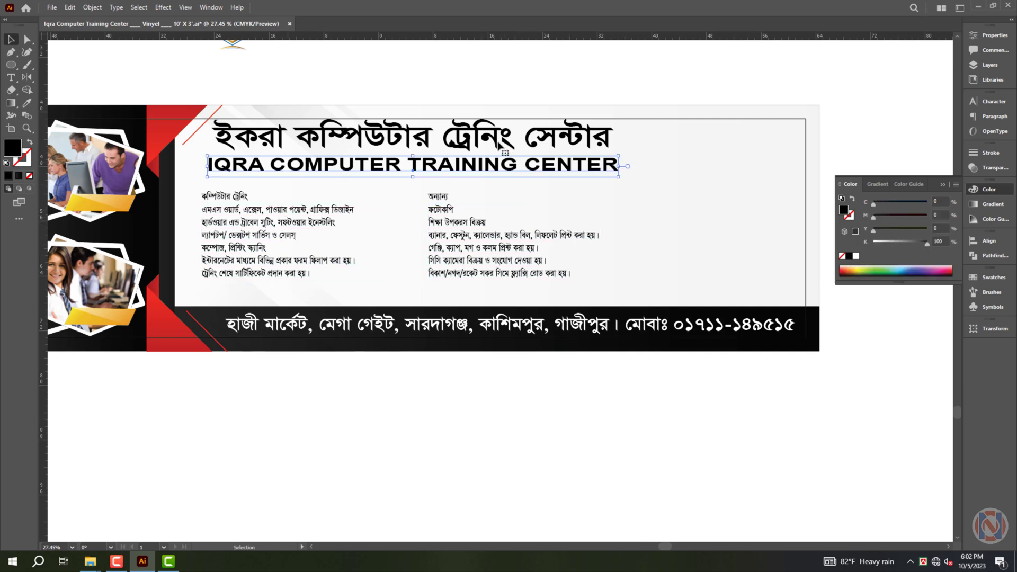
pyautogui.click(530, 169)
pyautogui.click(988, 241)
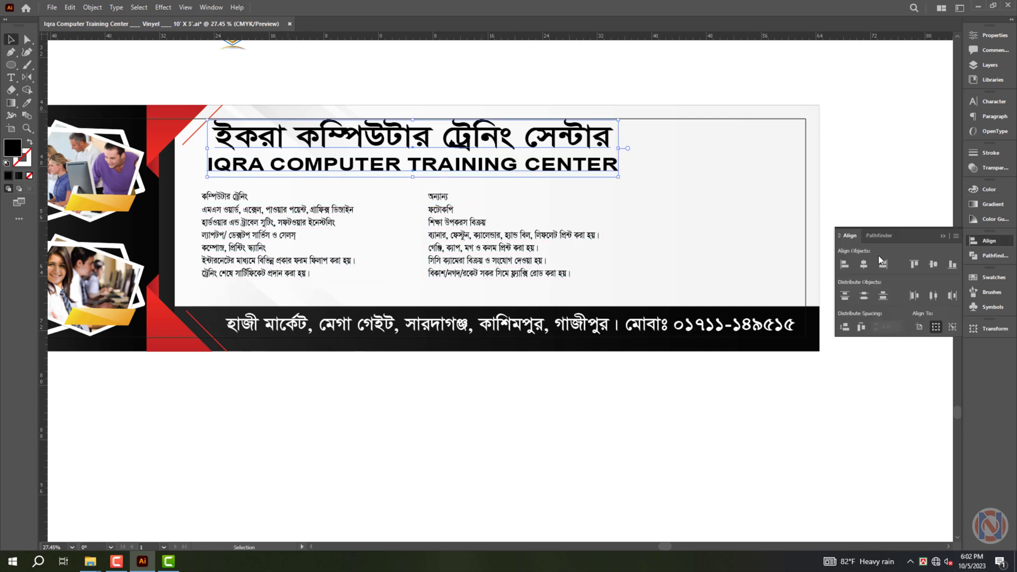
pyautogui.click(849, 261)
pyautogui.moveTo(624, 174); pyautogui.dragTo(805, 203)
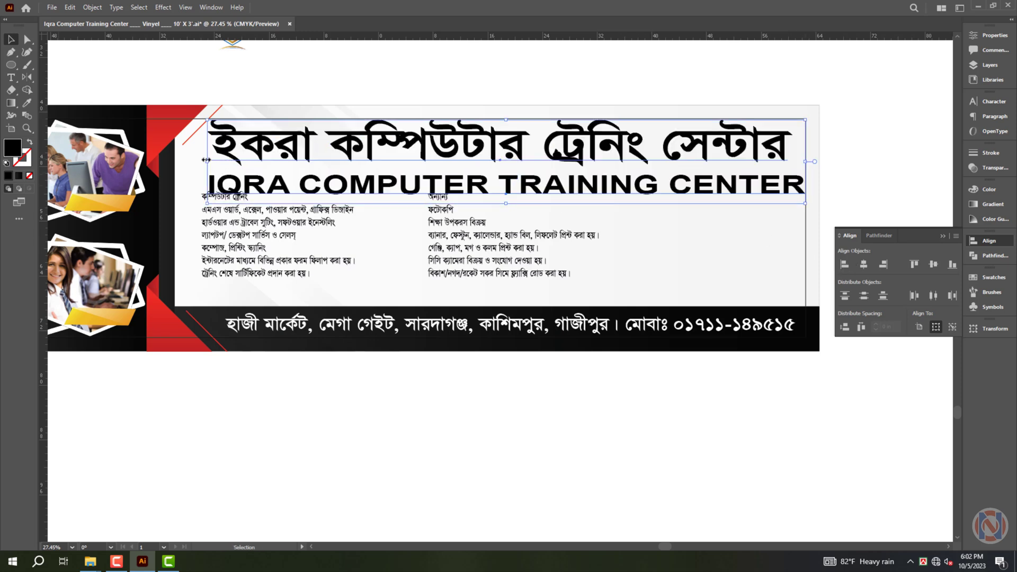
pyautogui.moveTo(206, 160); pyautogui.dragTo(264, 160)
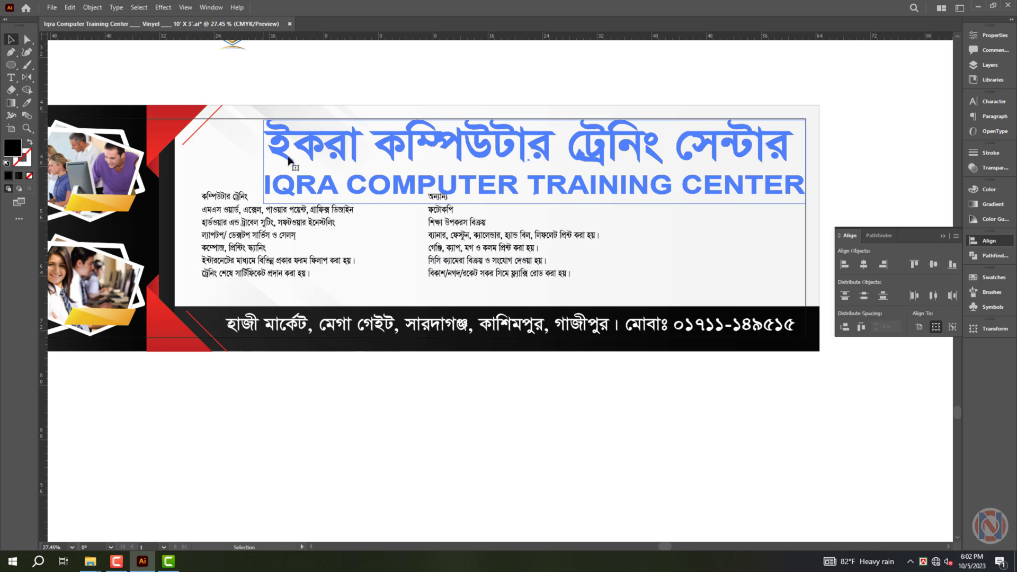
pyautogui.click(755, 207)
pyautogui.click(797, 190)
pyautogui.moveTo(795, 188); pyautogui.dragTo(781, 188)
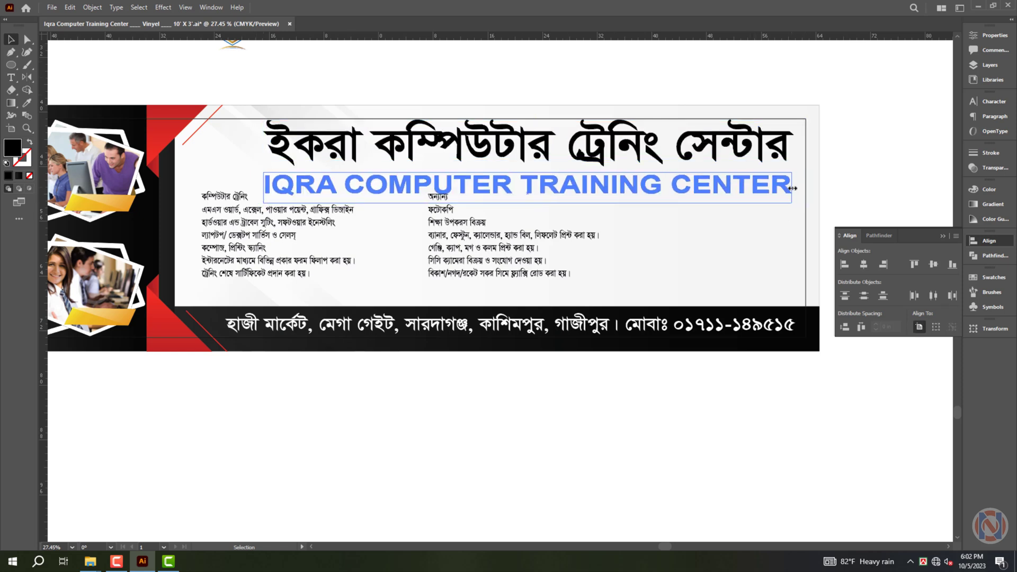
pyautogui.click(454, 443)
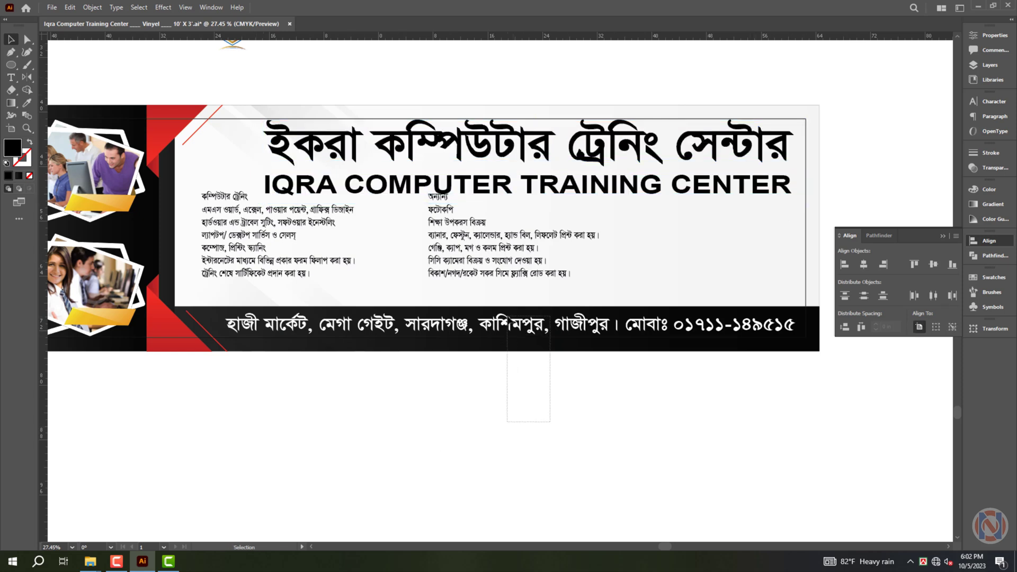
# Move both Bengali service text blocks below the banner
pyautogui.moveTo(506, 316); pyautogui.dragTo(508, 320)
pyautogui.press('v')
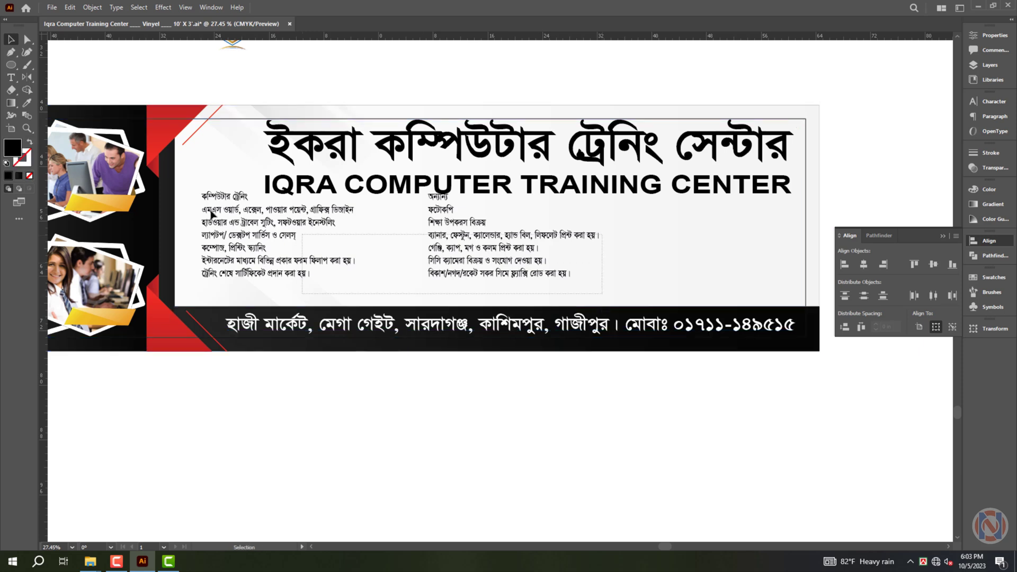
pyautogui.click(275, 229)
pyautogui.click(201, 139)
pyautogui.click(208, 132)
pyautogui.click(539, 242)
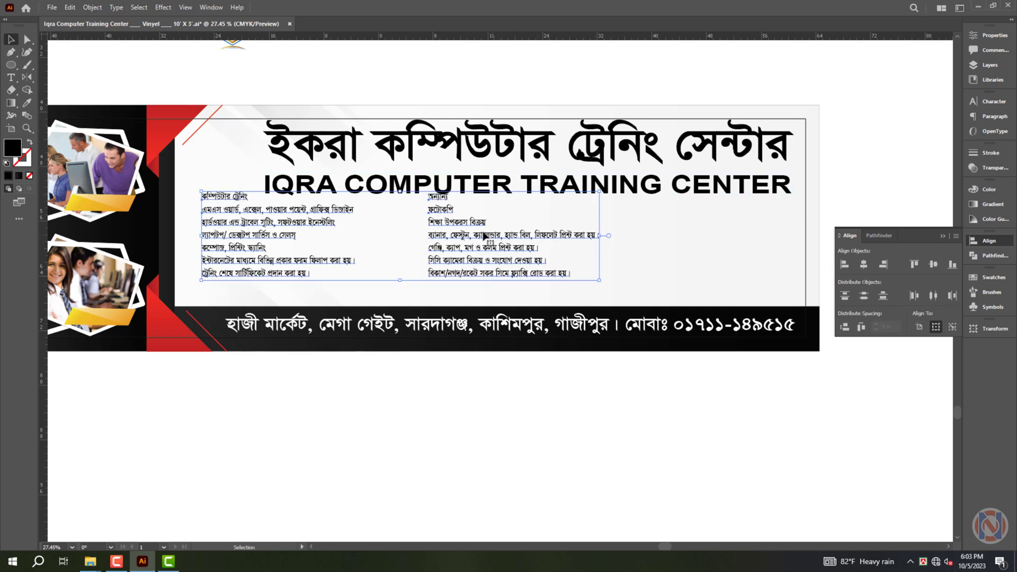
pyautogui.moveTo(565, 264); pyautogui.dragTo(682, 448)
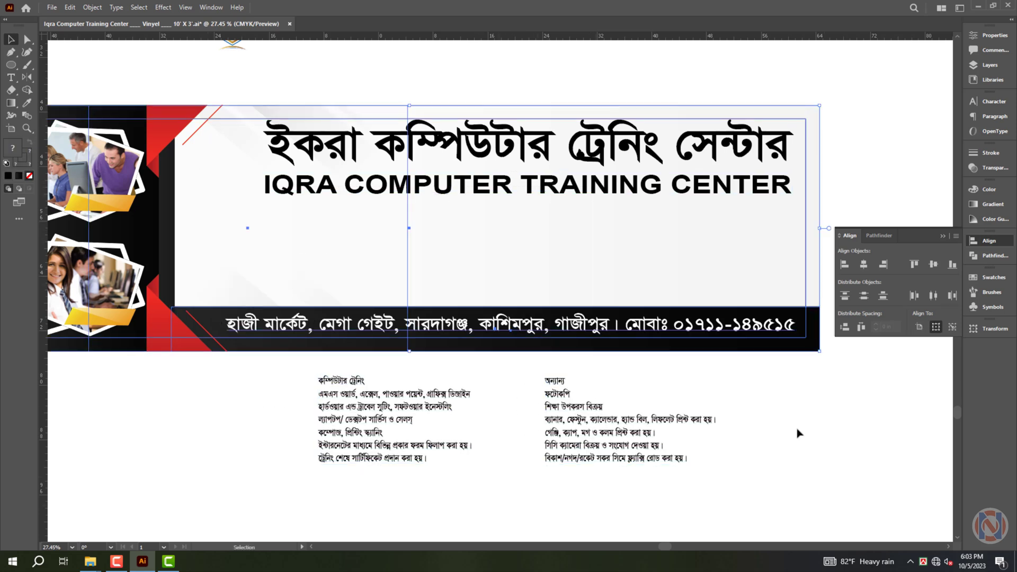
# Move the logo down beside the titles, enlarge it proportionally, and shift it slightly left
pyautogui.click(595, 174)
pyautogui.moveTo(254, 103); pyautogui.dragTo(245, 271)
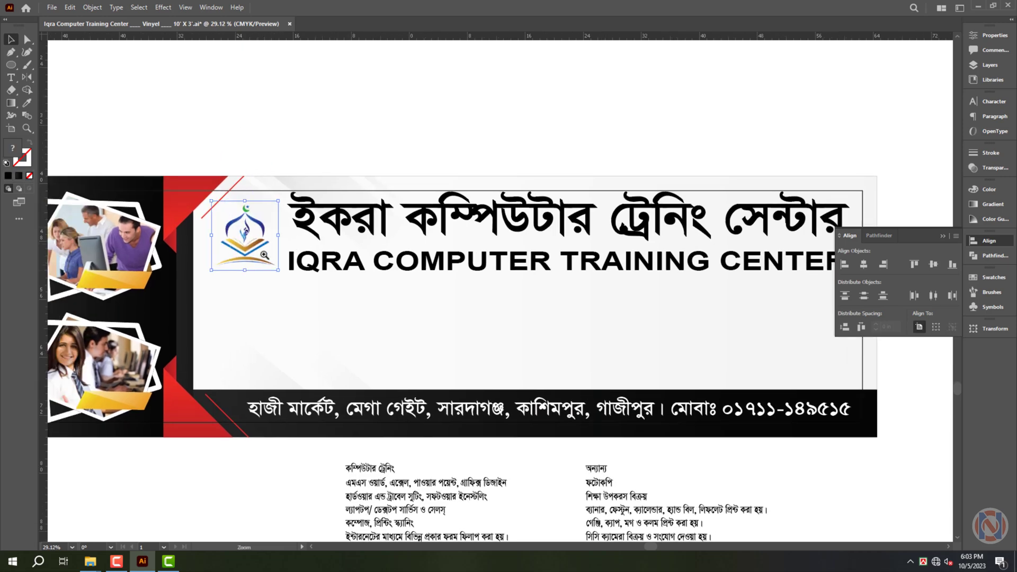
pyautogui.scroll(3, 247, 239)
pyautogui.moveTo(244, 167); pyautogui.dragTo(243, 152)
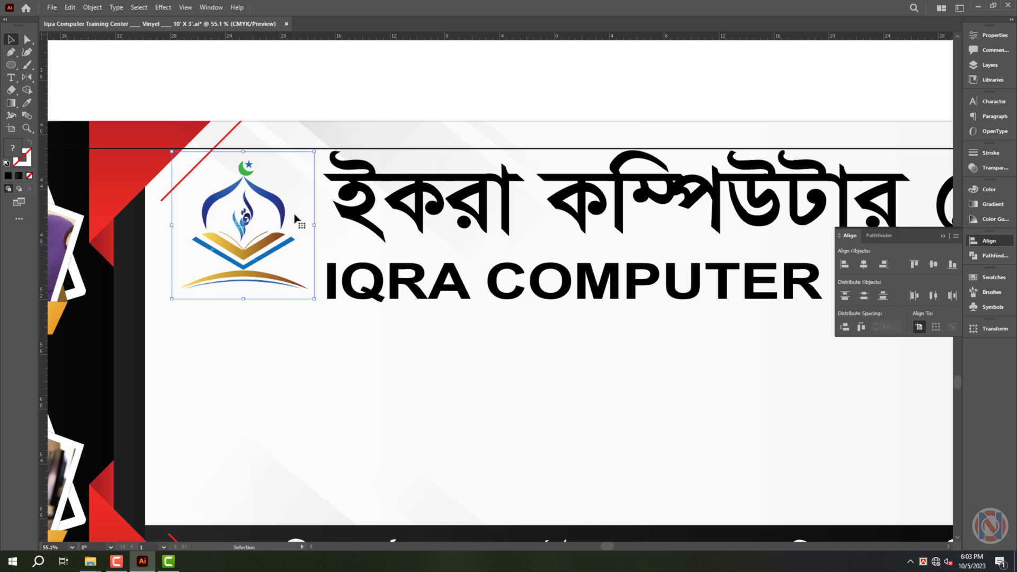
pyautogui.moveTo(271, 209); pyautogui.dragTo(259, 209)
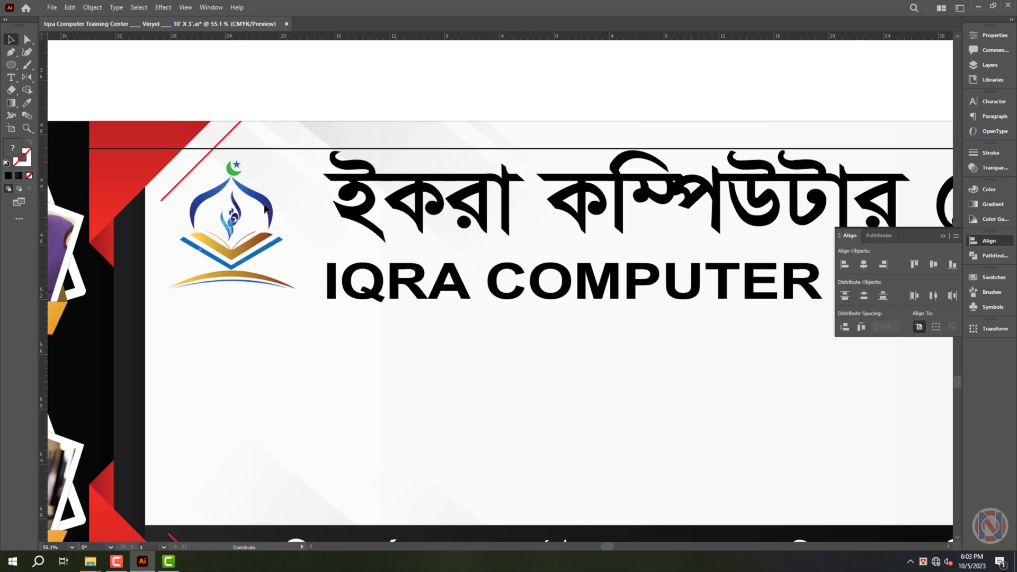
pyautogui.keyDown('alt'); pyautogui.click(332, 166); pyautogui.keyUp('alt')
pyautogui.click(524, 222)
pyautogui.keyDown('shift'); pyautogui.click(525, 169); pyautogui.keyUp('shift')
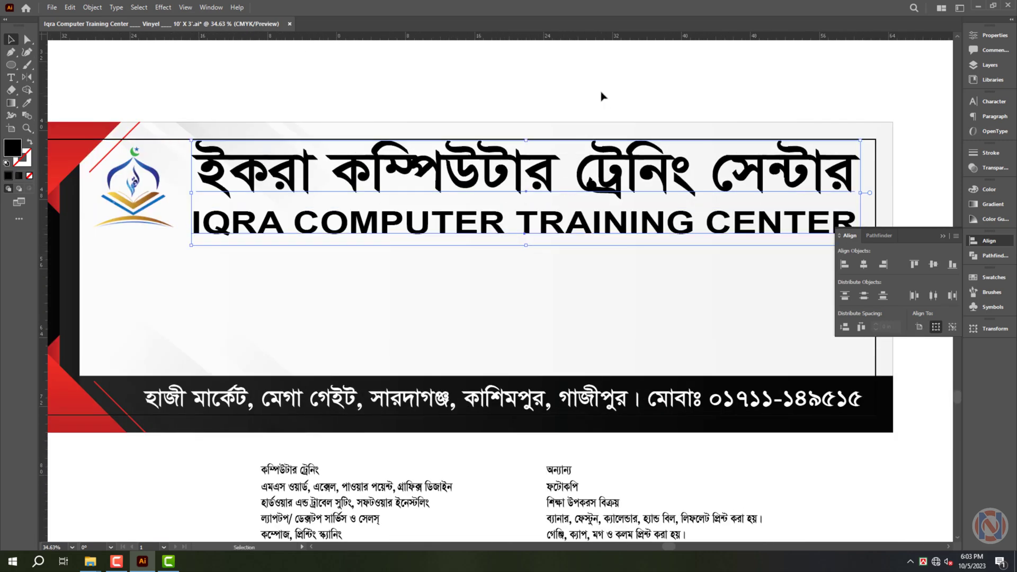
# Try several Bengali fonts on the headline and settle on KongshoMJ Bold
pyautogui.press('a')
pyautogui.click(991, 101)
pyautogui.click(906, 112)
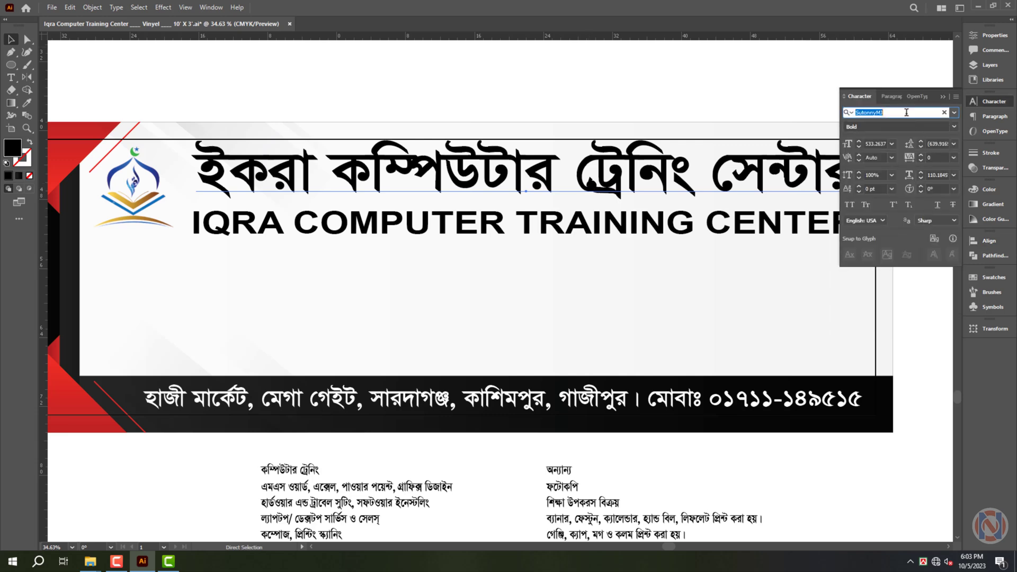
pyautogui.write('li n')
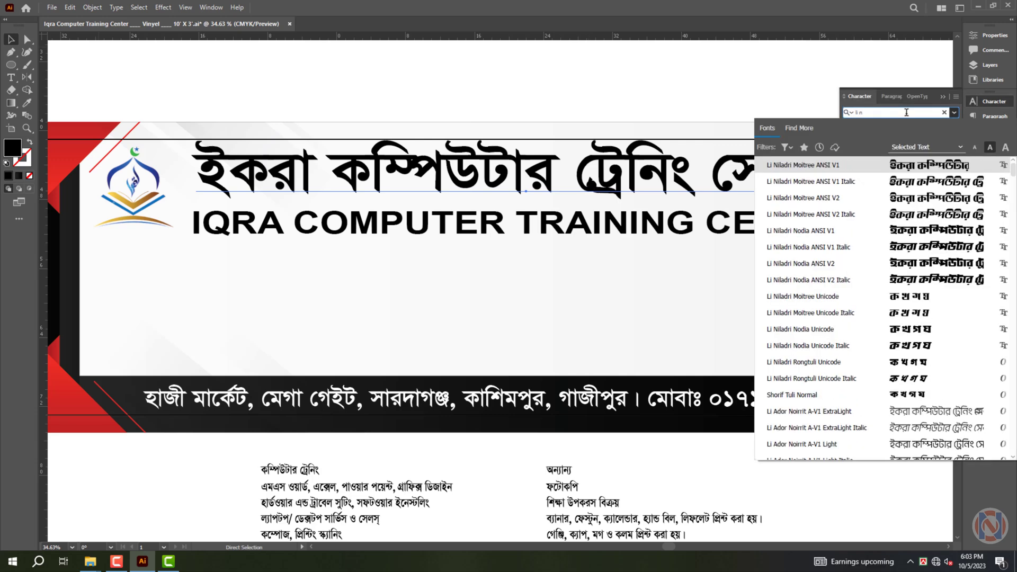
pyautogui.press('BackSpace')
pyautogui.press('BackSpace')
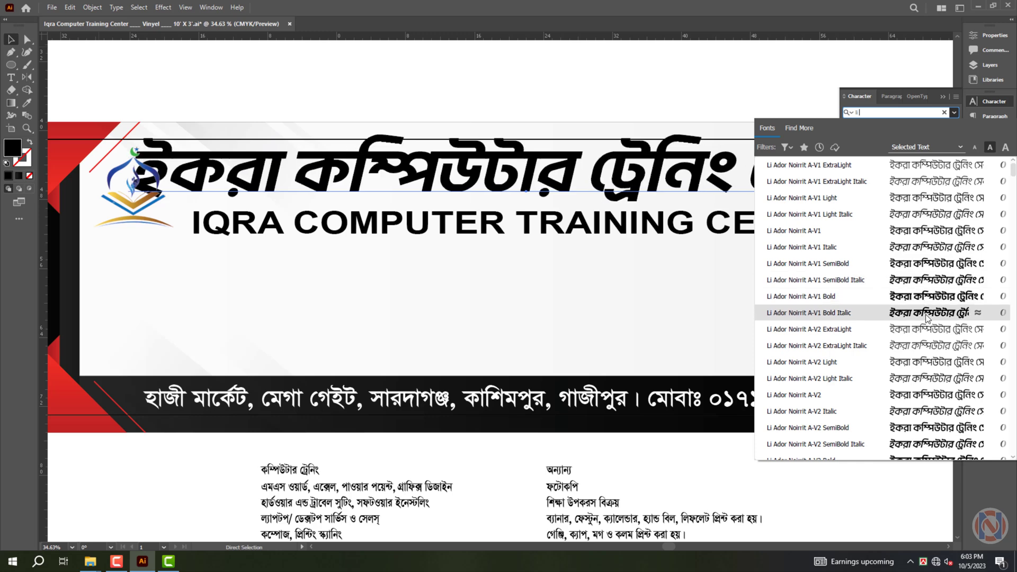
pyautogui.scroll(-5, 926, 317)
pyautogui.scroll(-5, 929, 233)
pyautogui.scroll(-5, 933, 212)
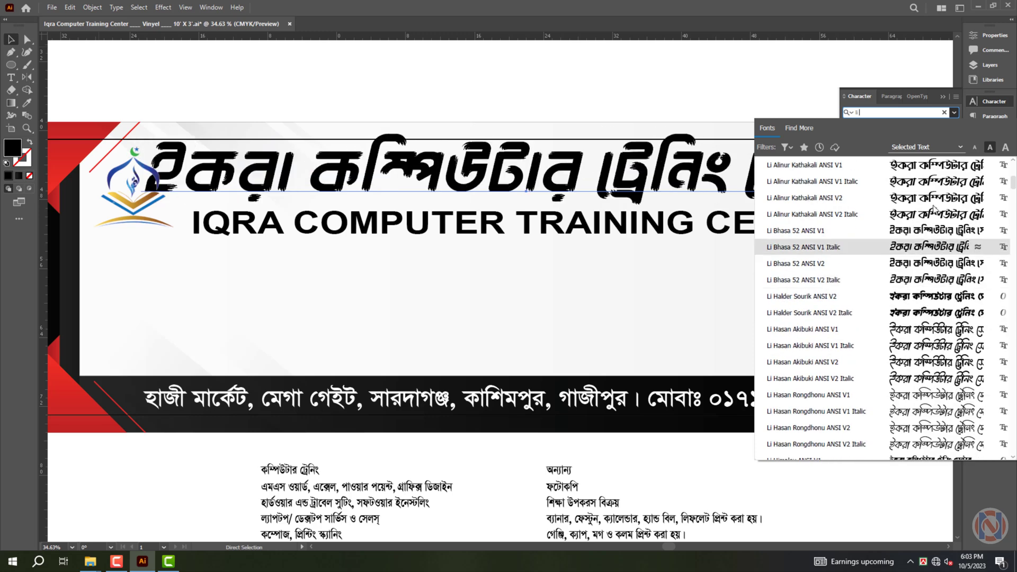
pyautogui.click(933, 172)
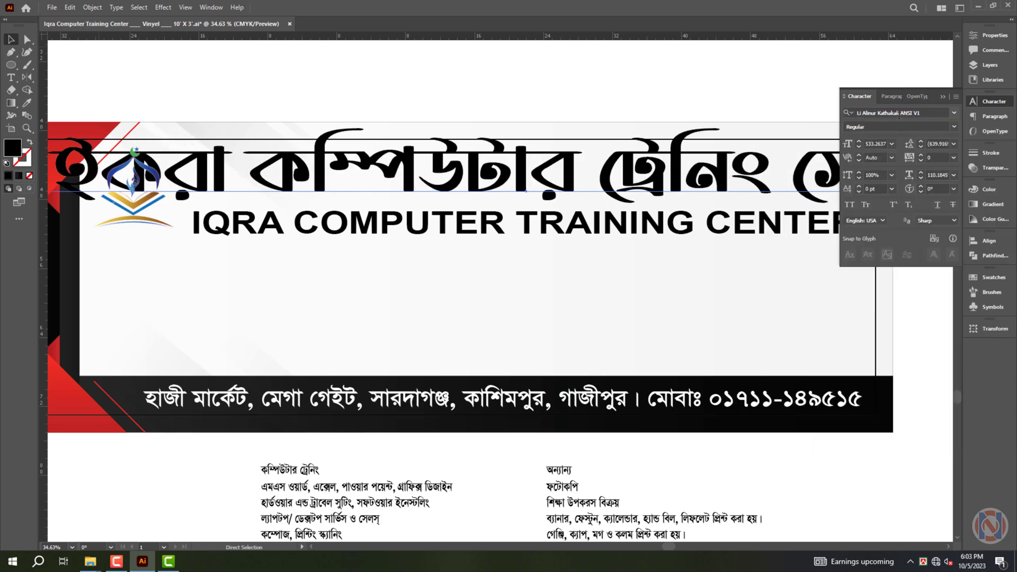
pyautogui.click(899, 115)
pyautogui.write('kong')
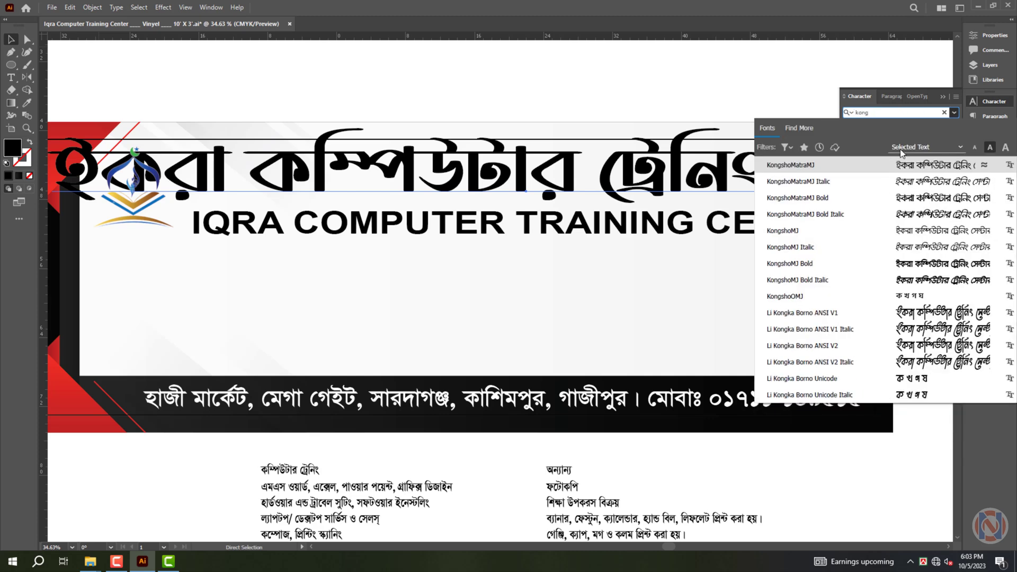
pyautogui.click(914, 263)
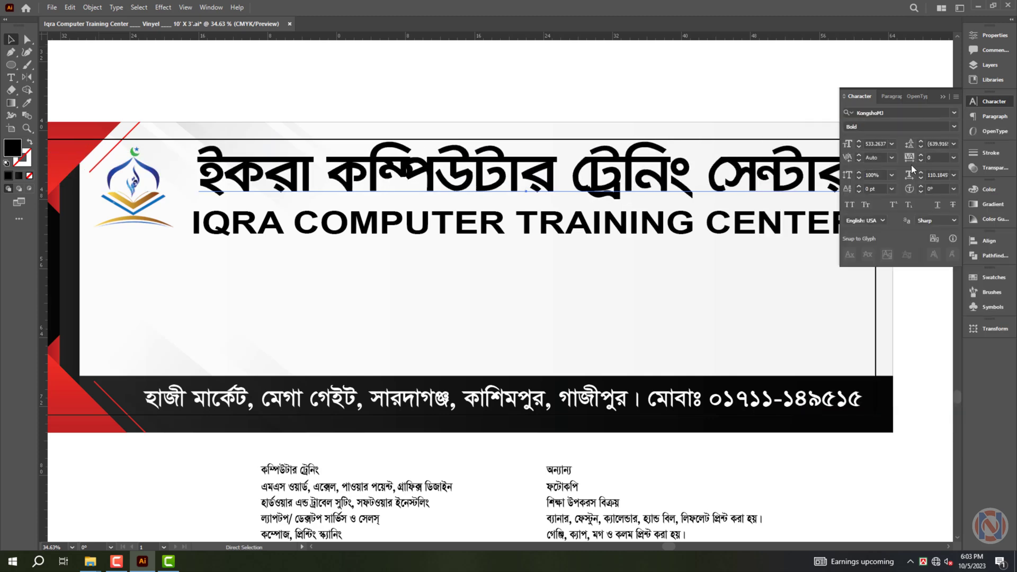
pyautogui.click(900, 113)
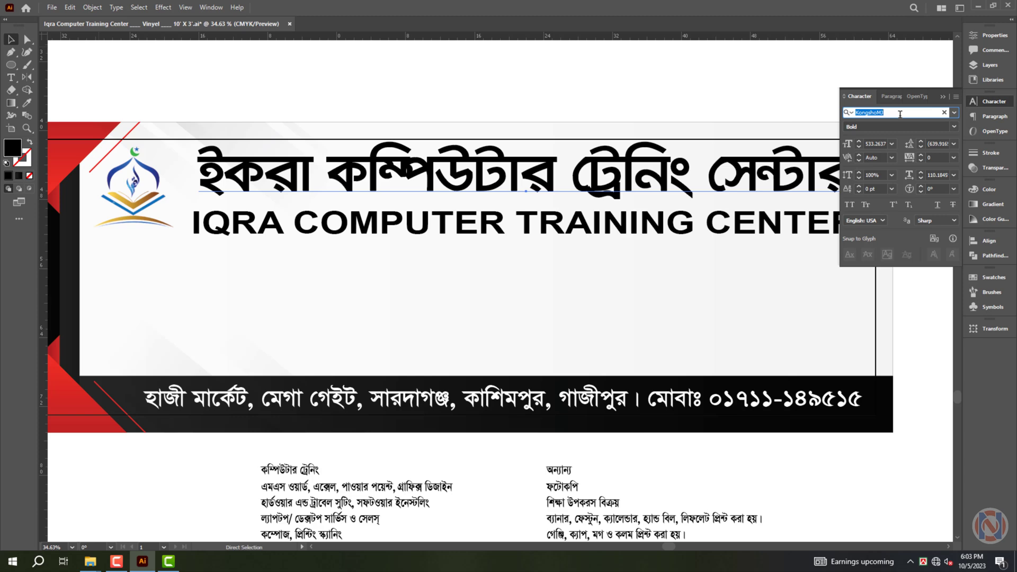
pyautogui.write('sham')
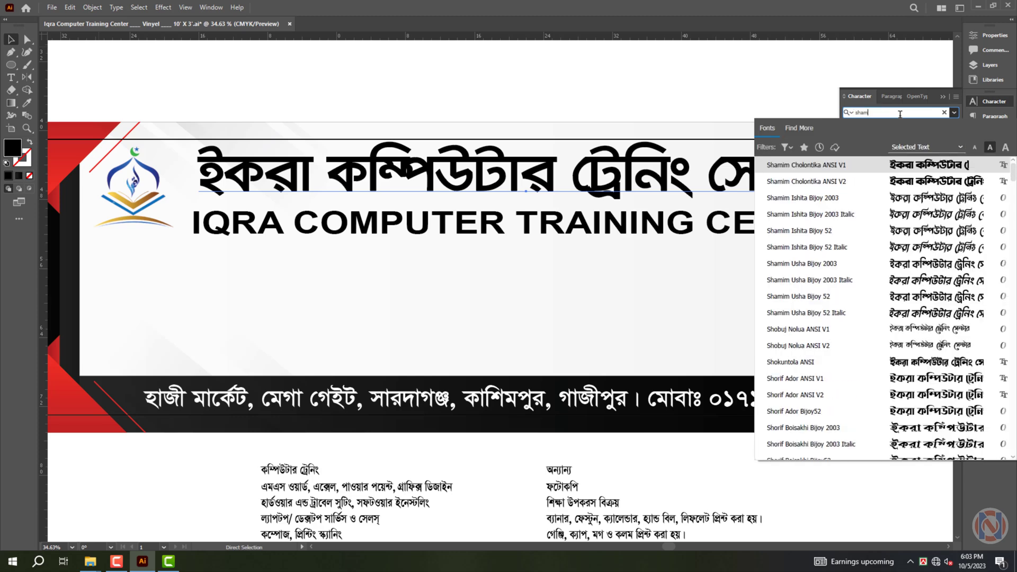
pyautogui.click(903, 166)
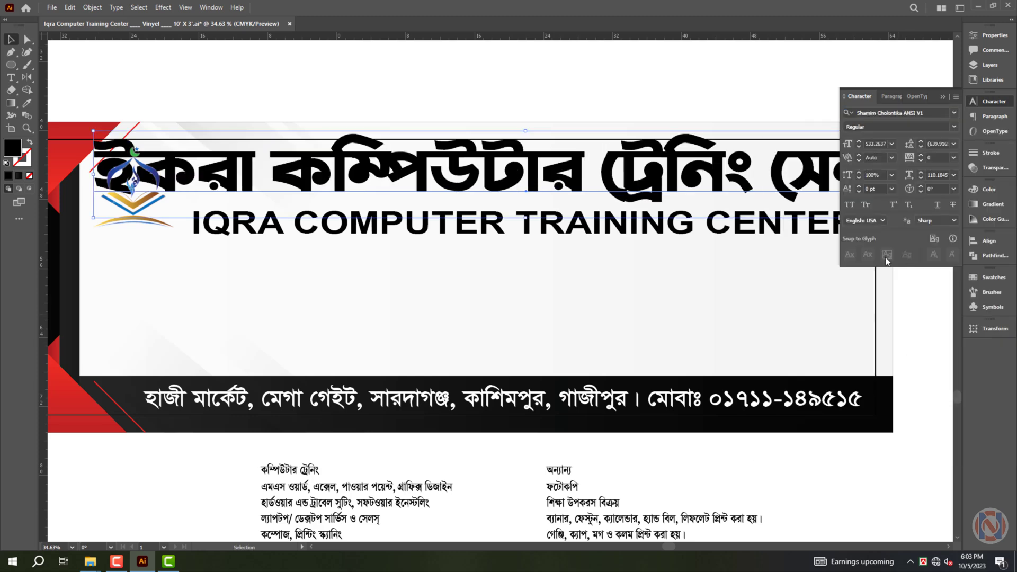
pyautogui.hotkey('ctrl', 'z')
pyautogui.scroll(-2, 596, 221)
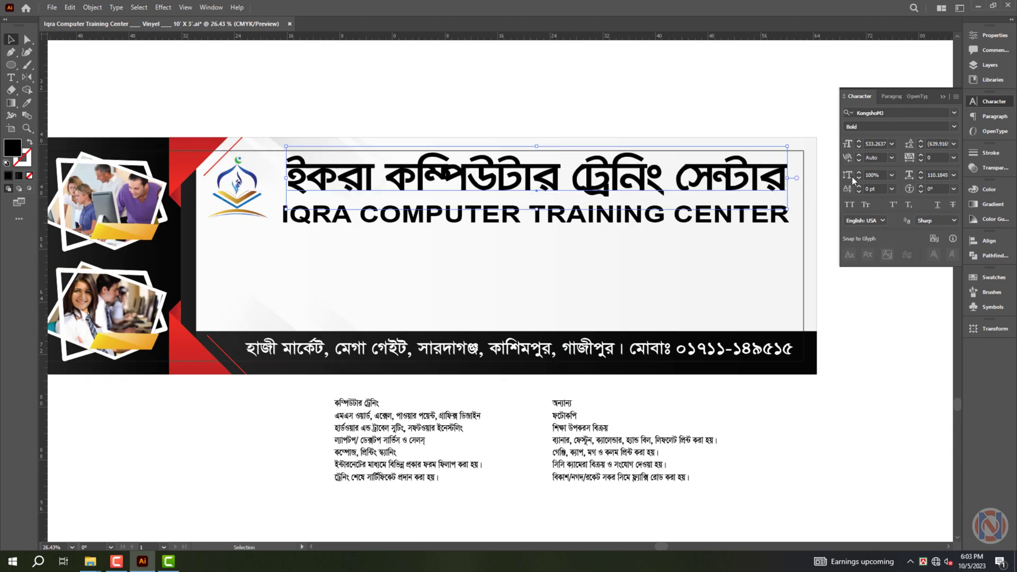
# Stretch the Bengali headline wider to both sides across the title area
pyautogui.moveTo(788, 180); pyautogui.dragTo(803, 178)
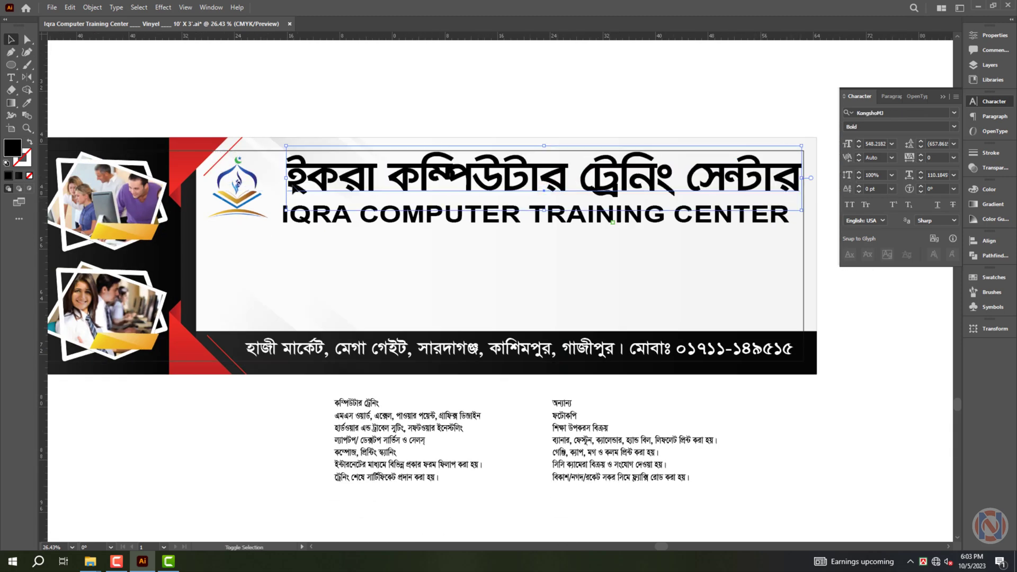
pyautogui.moveTo(284, 179); pyautogui.dragTo(275, 180)
pyautogui.click(513, 214)
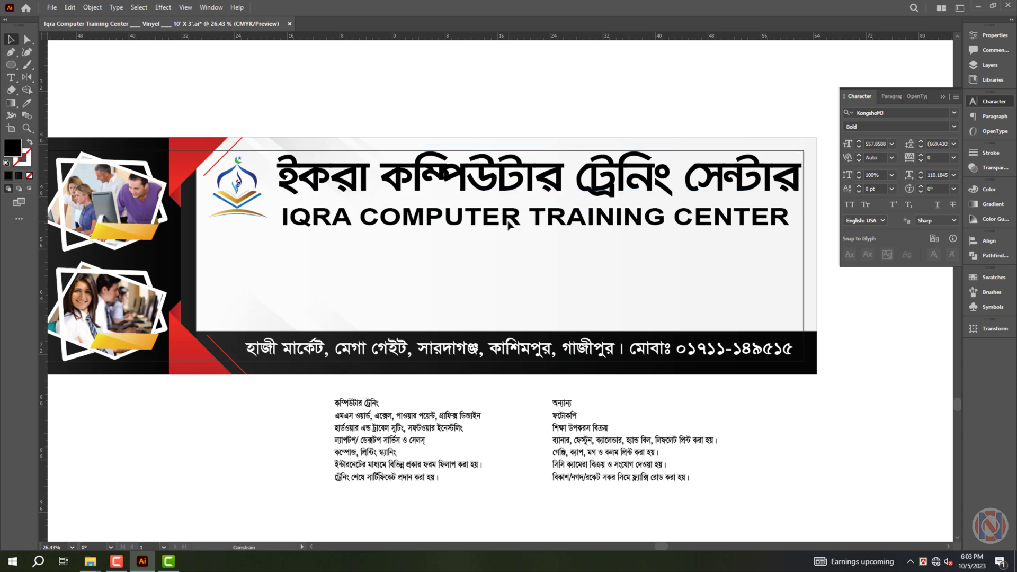
pyautogui.scroll(2, 536, 144)
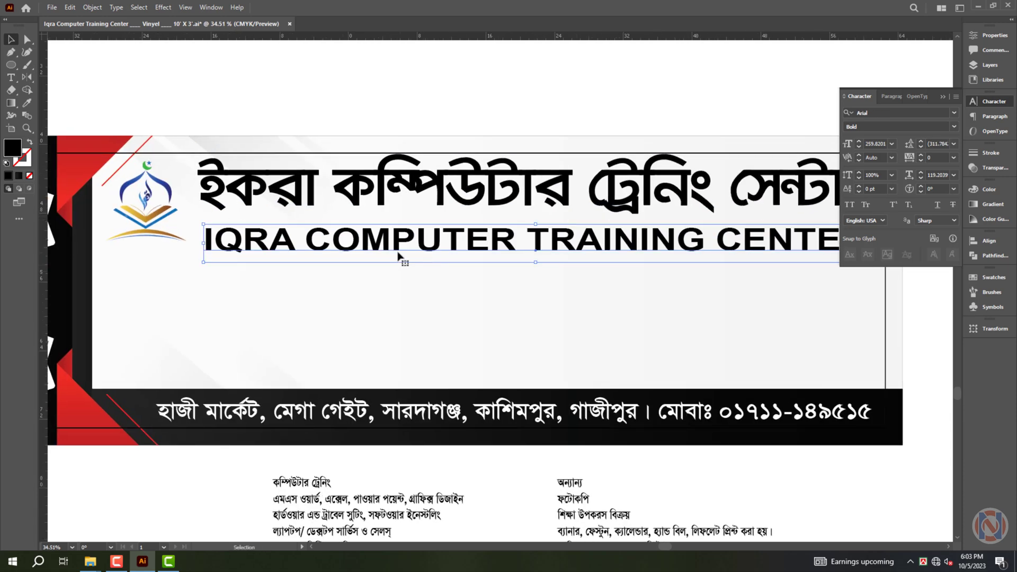
# Enlarge the Bengali headline slightly and colour it red (CMYK 0/100/100/0)
pyautogui.click(561, 225)
pyautogui.moveTo(540, 231); pyautogui.dragTo(540, 233)
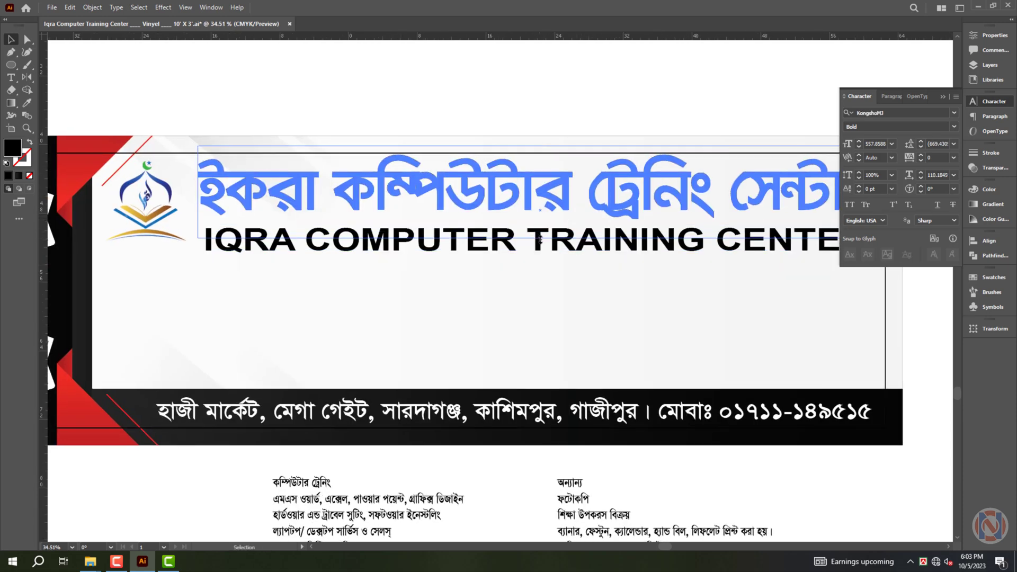
pyautogui.press('i')
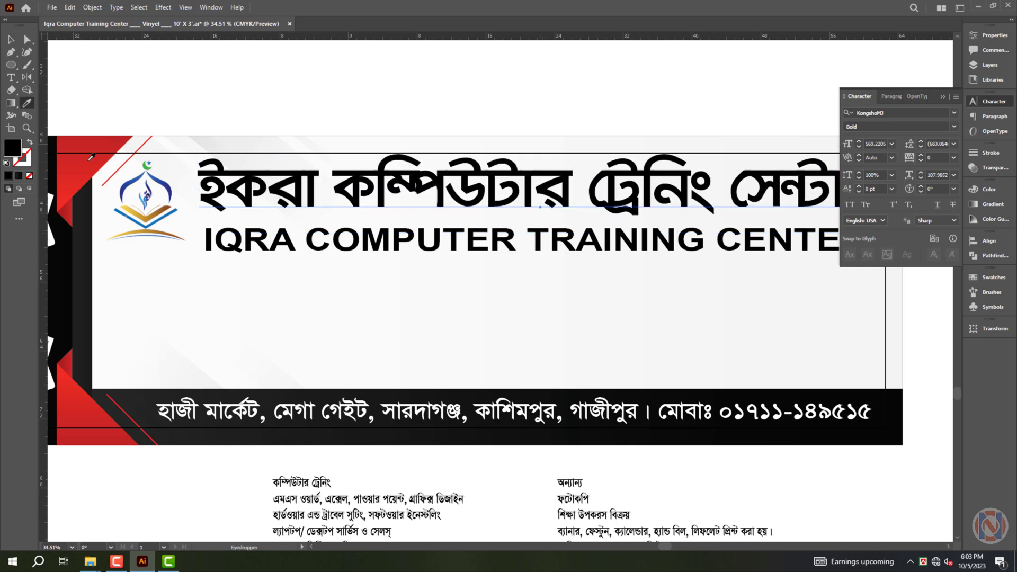
pyautogui.press('v')
pyautogui.click(994, 193)
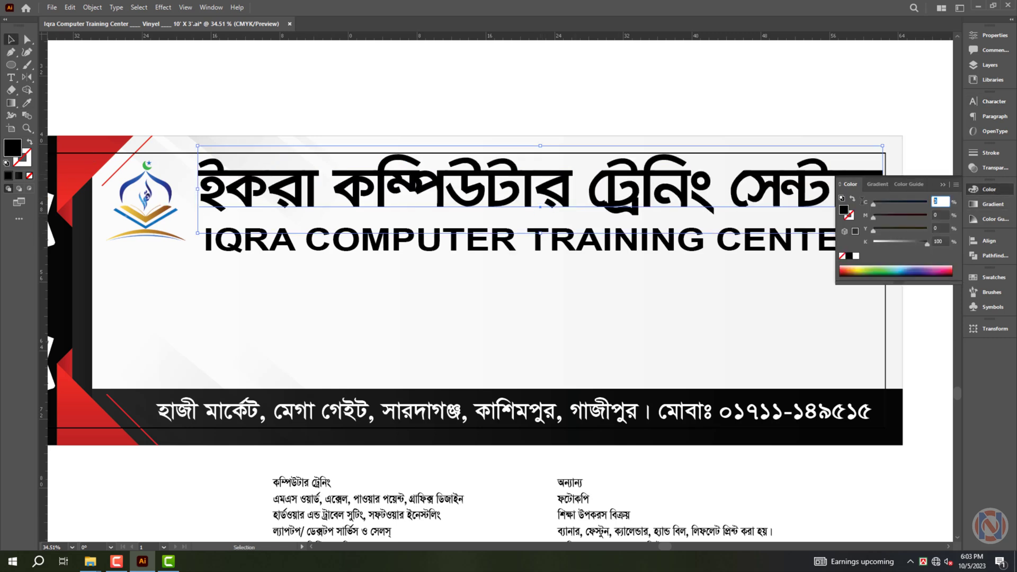
pyautogui.press('Tab')
pyautogui.write('100')
pyautogui.press('Tab')
pyautogui.write('100')
pyautogui.press('Tab')
pyautogui.write('0')
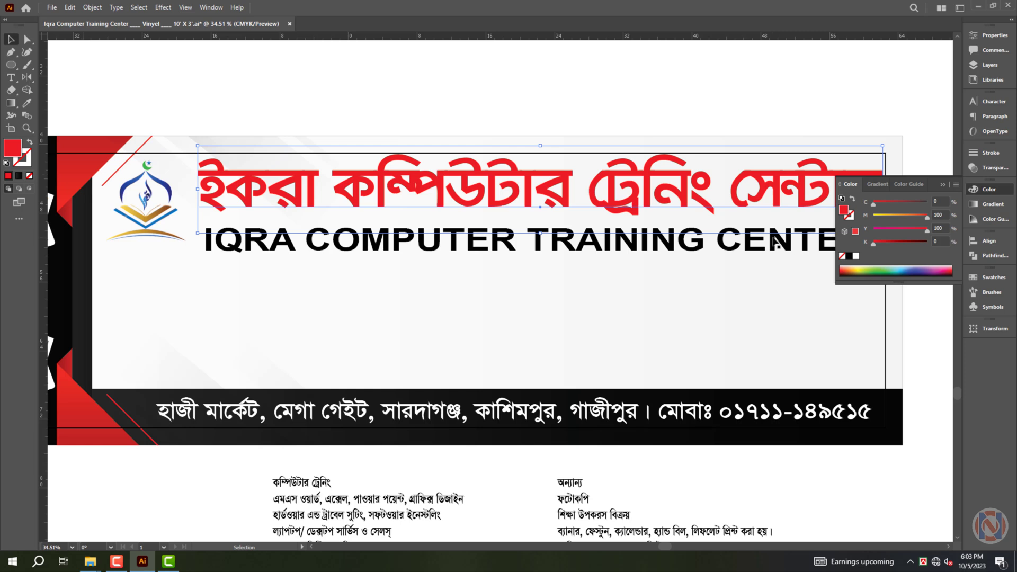
# Colour the IQRA COMPUTER TRAINING CENTER line blue (CMYK 100/80/0/0)
pyautogui.click(776, 242)
pyautogui.press('i')
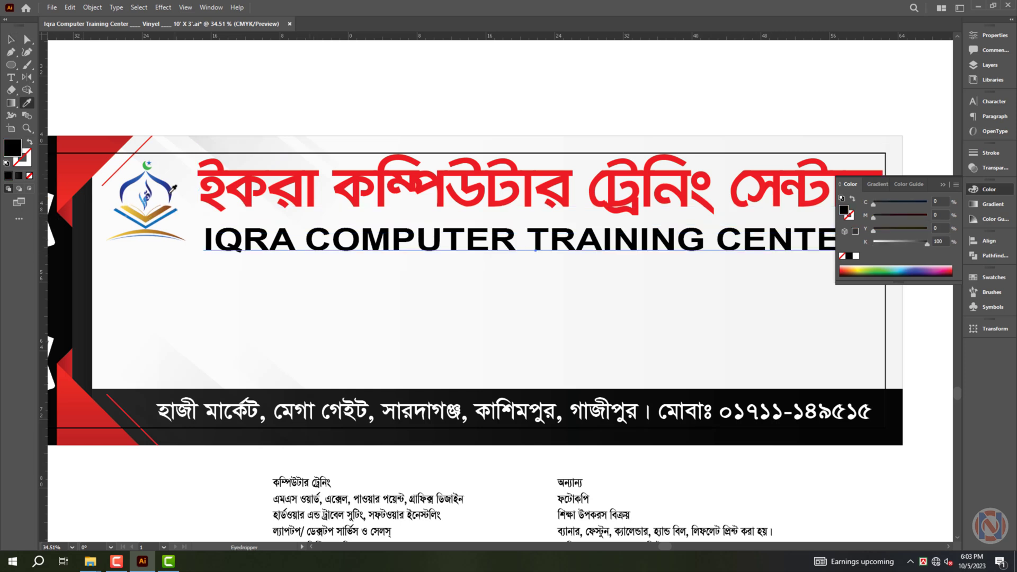
pyautogui.press('v')
pyautogui.click(938, 201)
pyautogui.write('100')
pyautogui.press('Tab')
pyautogui.write('80')
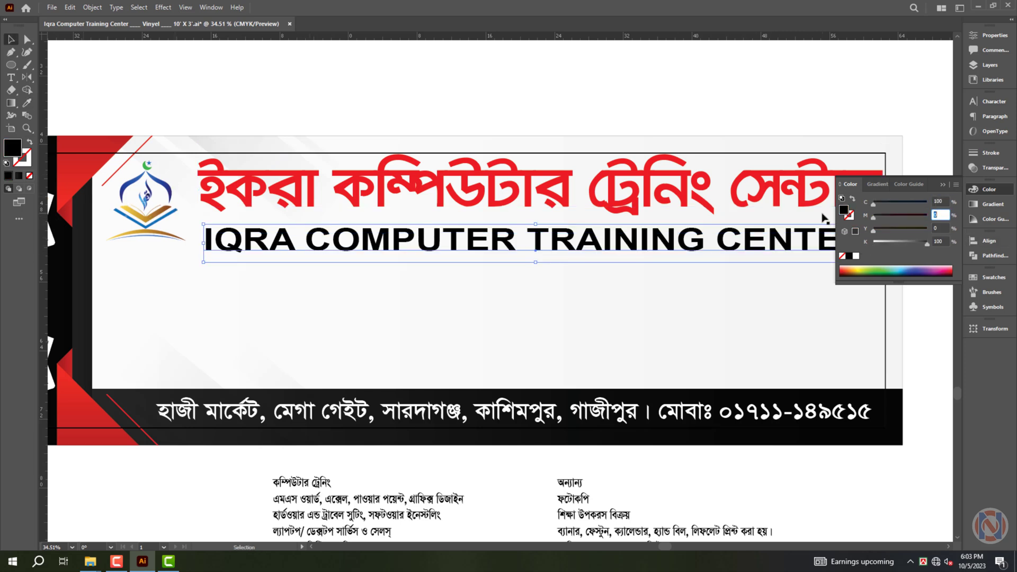
pyautogui.press('Tab')
pyautogui.press('Tab')
pyautogui.write('0')
pyautogui.press('Return')
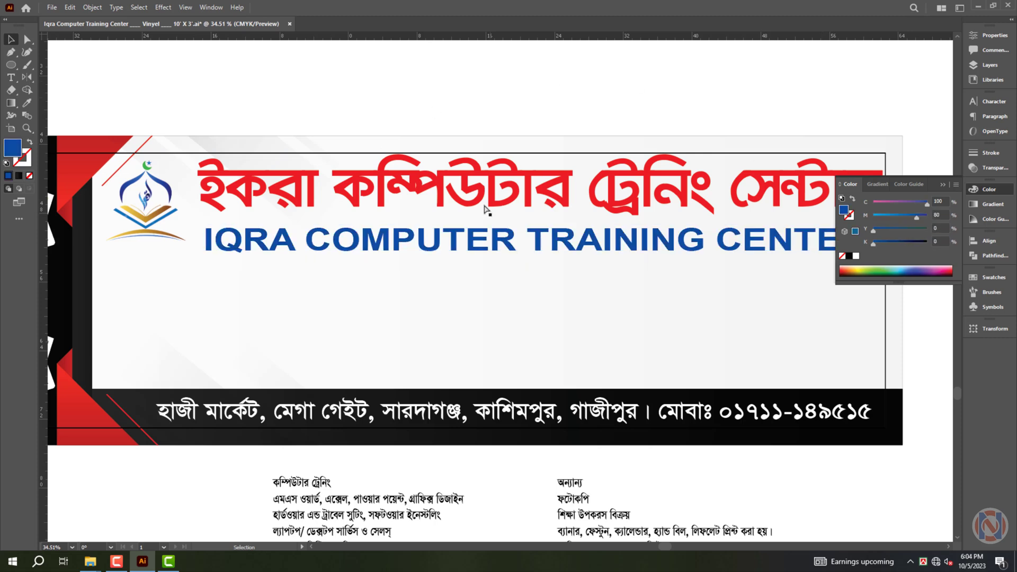
pyautogui.press('z')
pyautogui.moveTo(455, 267)
pyautogui.mouseDown()
pyautogui.moveTo(397, 266)
pyautogui.moveTo(424, 270)
pyautogui.mouseUp()
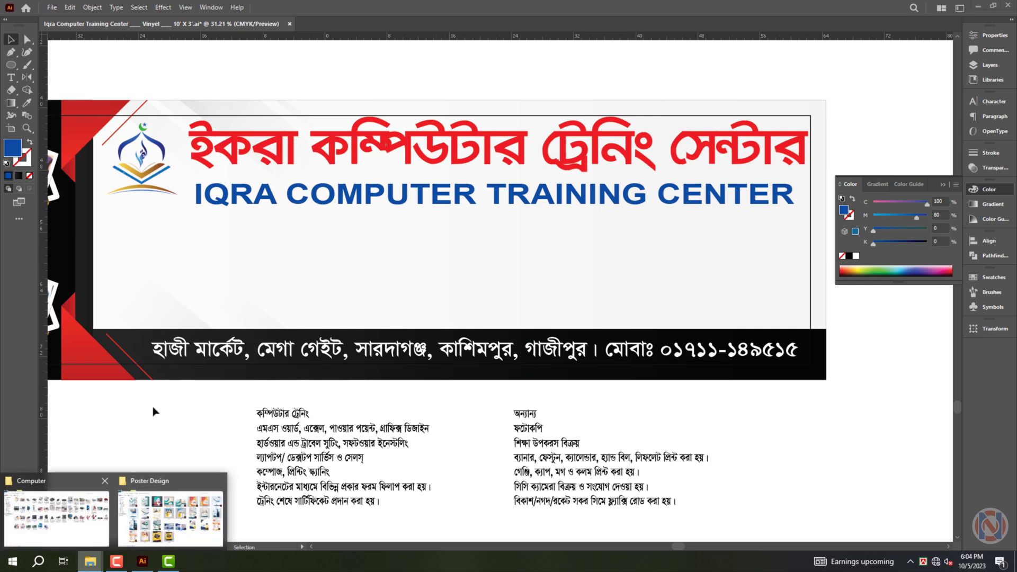
# Go up to the Ai Background folder in File Explorer and browse its files
pyautogui.click(170, 506)
pyautogui.click(712, 464)
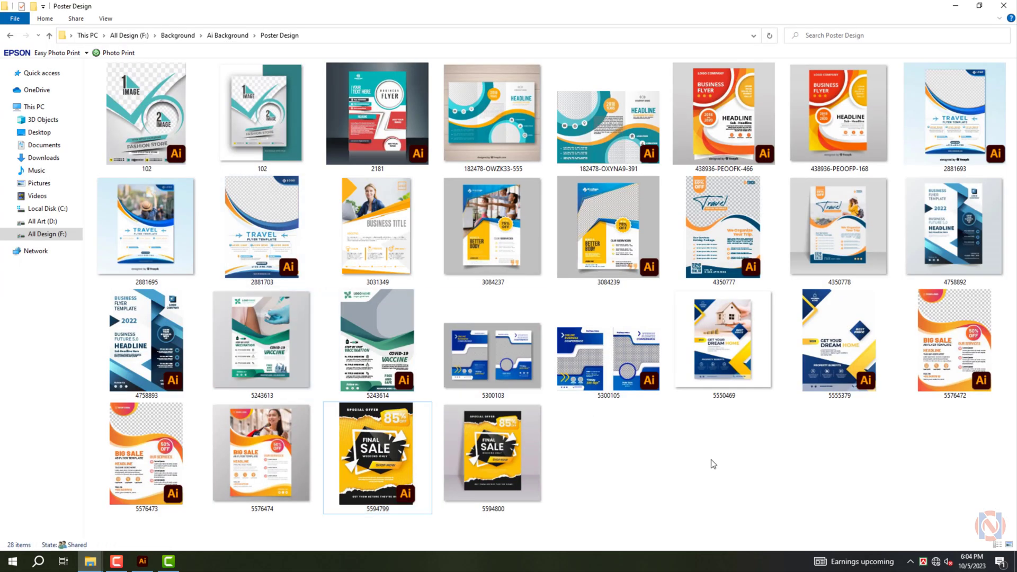
pyautogui.hotkey('alt', 'Up')
pyautogui.scroll(-10, 634, 327)
pyautogui.scroll(-10, 634, 326)
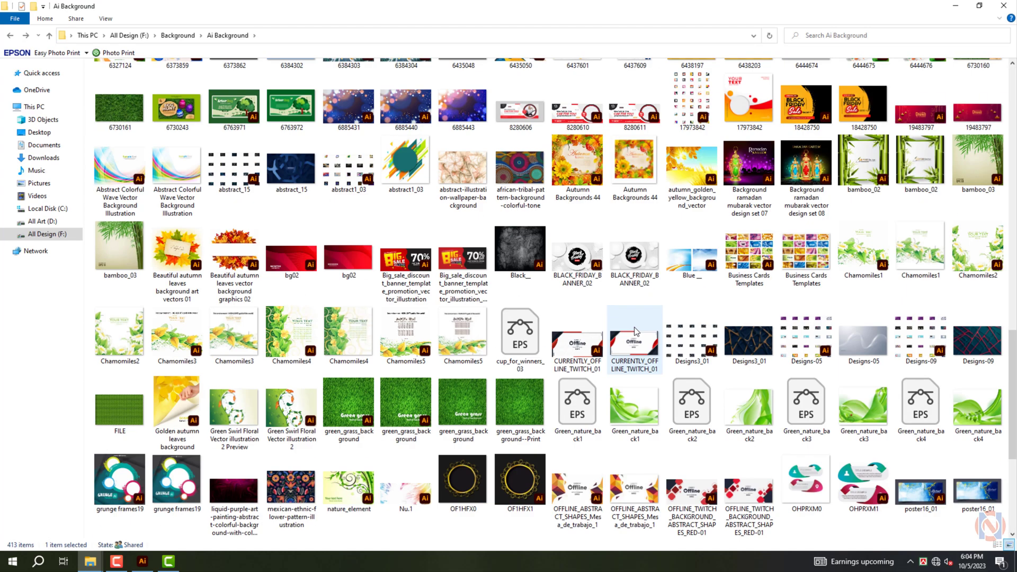
pyautogui.scroll(10, 634, 326)
pyautogui.scroll(-3, 891, 484)
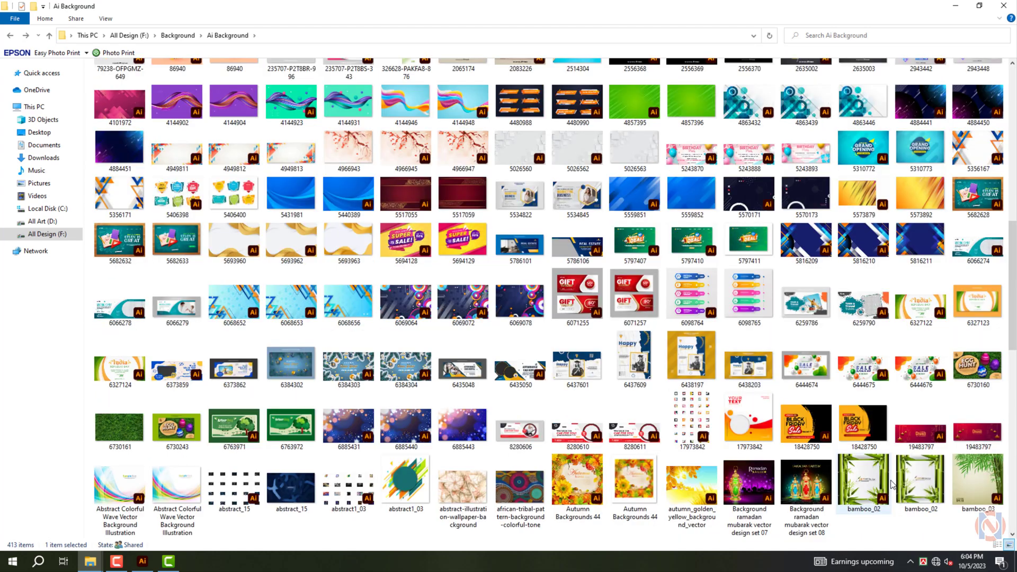
pyautogui.scroll(3, 891, 484)
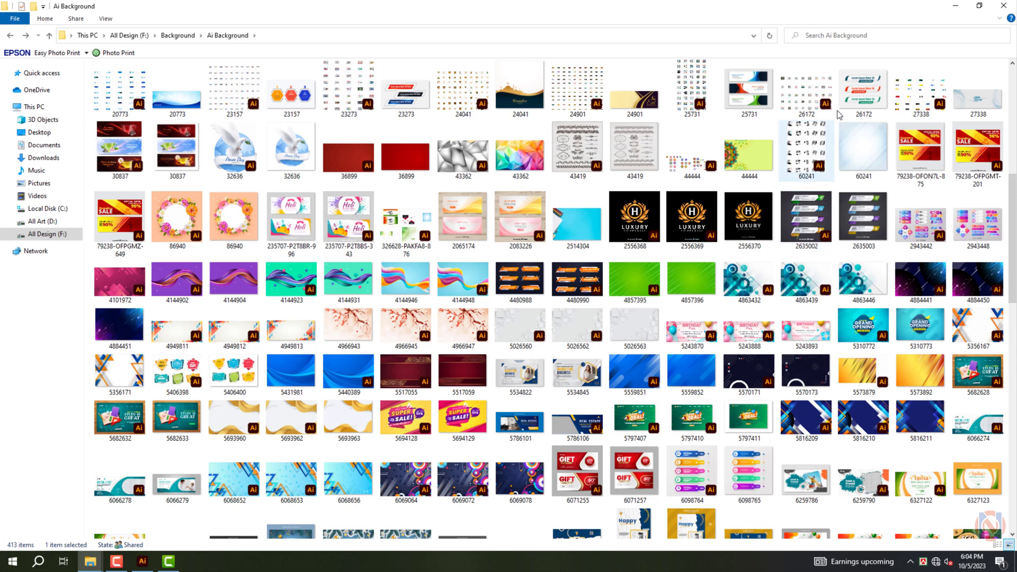
# Select the 26172 and 6098764 background files in turn
pyautogui.click(813, 117)
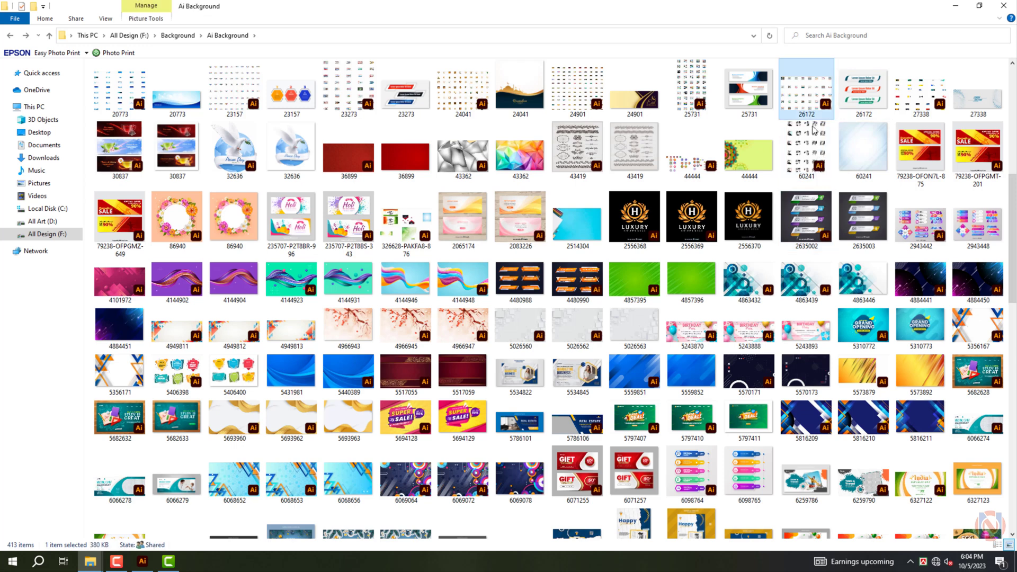
pyautogui.click(752, 468)
pyautogui.click(694, 487)
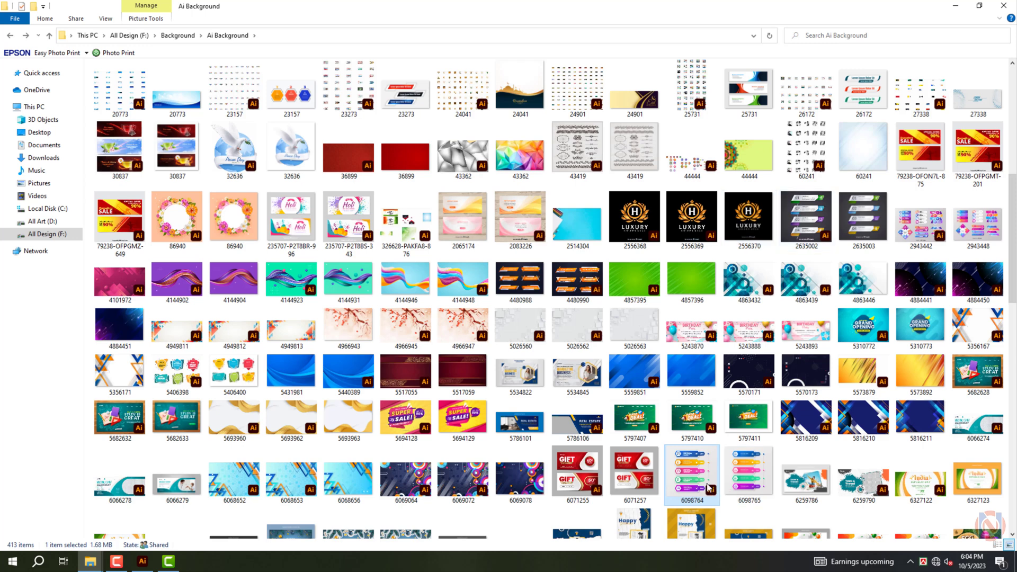
pyautogui.click(863, 114)
pyautogui.click(814, 97)
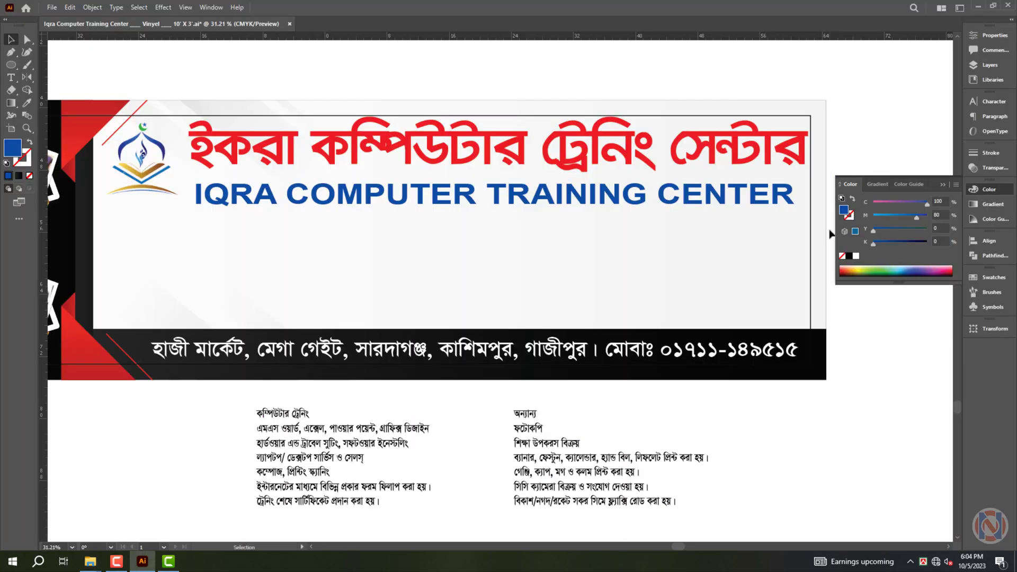
# Move the green 01 and blue 02 ribbons off the artwork to the right
pyautogui.click(328, 122)
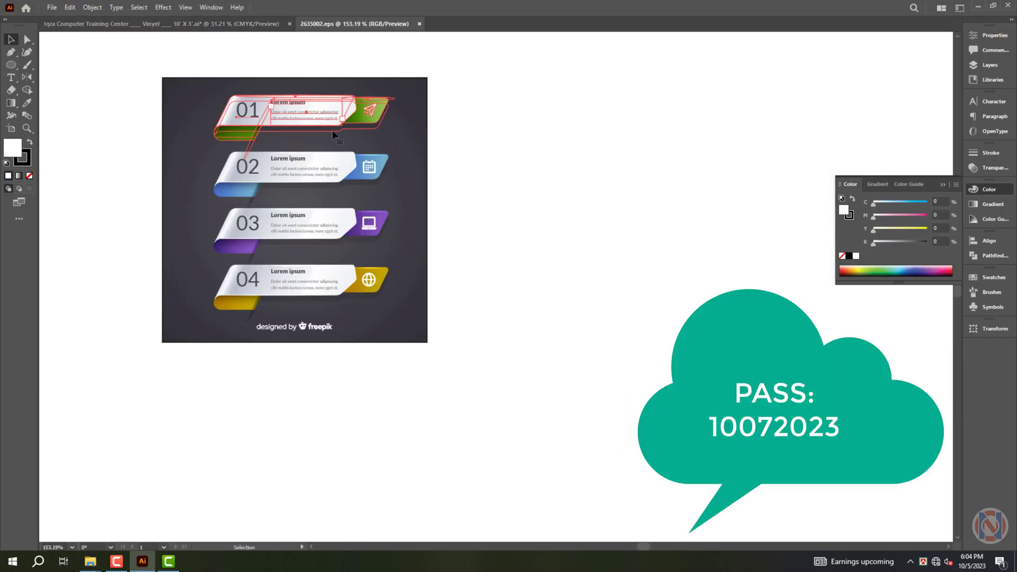
pyautogui.keyDown('shift'); pyautogui.click(370, 169); pyautogui.keyUp('shift')
pyautogui.click(540, 205)
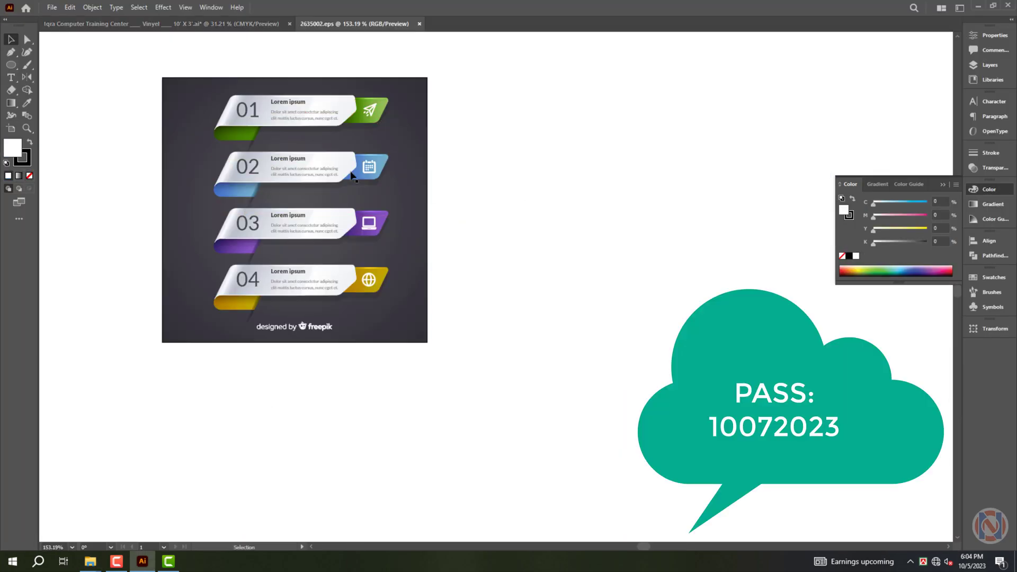
pyautogui.click(318, 169)
pyautogui.keyDown('shift'); pyautogui.click(318, 112); pyautogui.keyUp('shift')
pyautogui.moveTo(329, 123); pyautogui.dragTo(694, 153)
pyautogui.rightClick(728, 98)
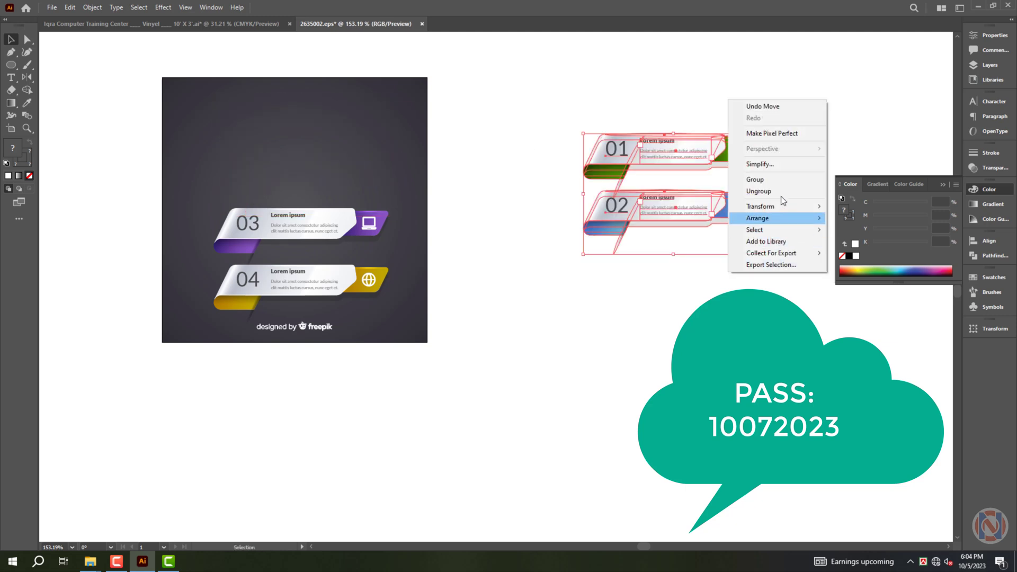
pyautogui.press('Escape')
pyautogui.scroll(3, 586, 257)
pyautogui.moveTo(586, 257); pyautogui.dragTo(557, 257)
pyautogui.click(480, 399)
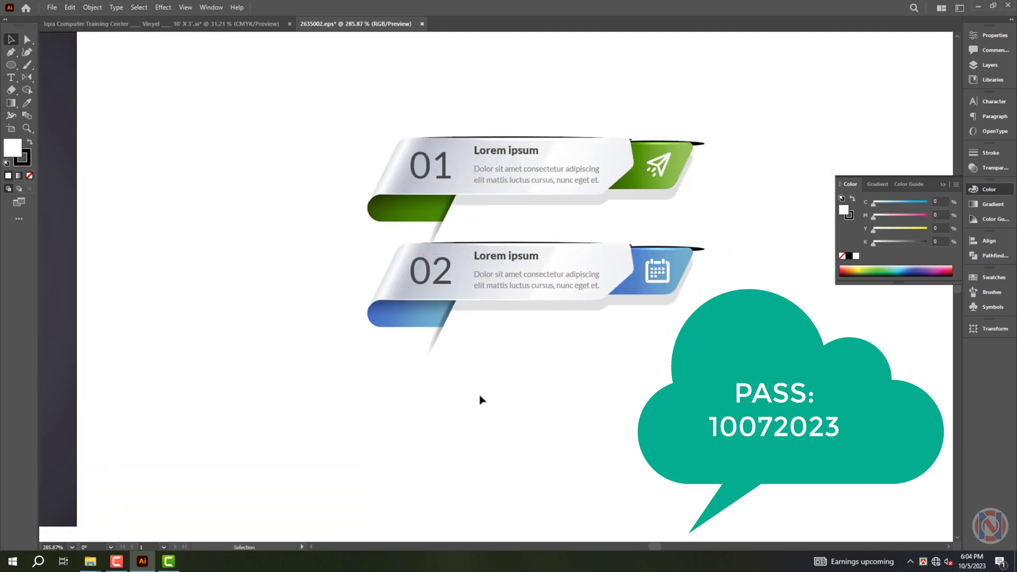
# Delete the 01 and 02 numbers and both ribbons' Lorem ipsum text
pyautogui.click(433, 353)
pyautogui.press('Delete')
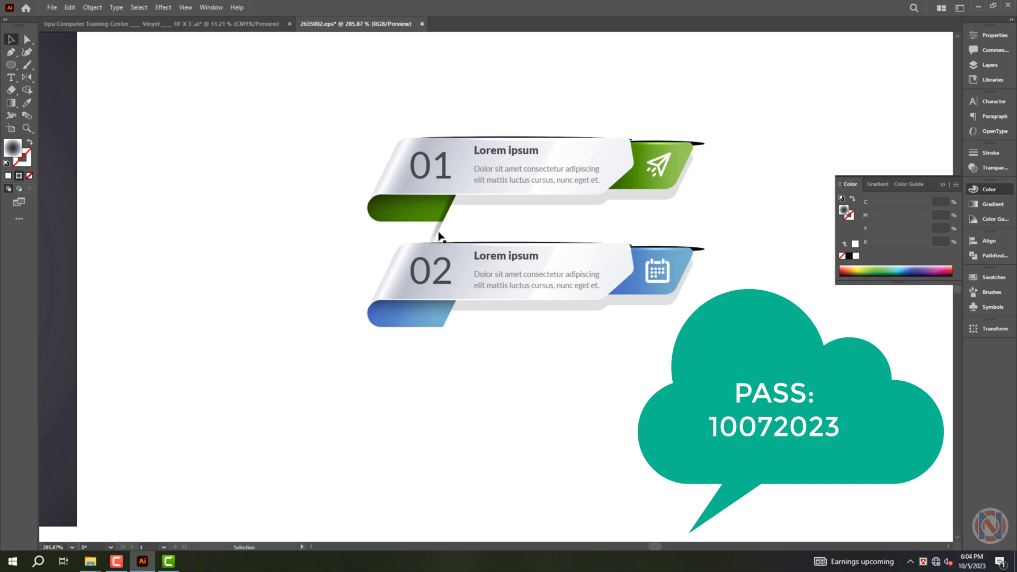
pyautogui.hotkey('ctrl', 'z')
pyautogui.click(528, 283)
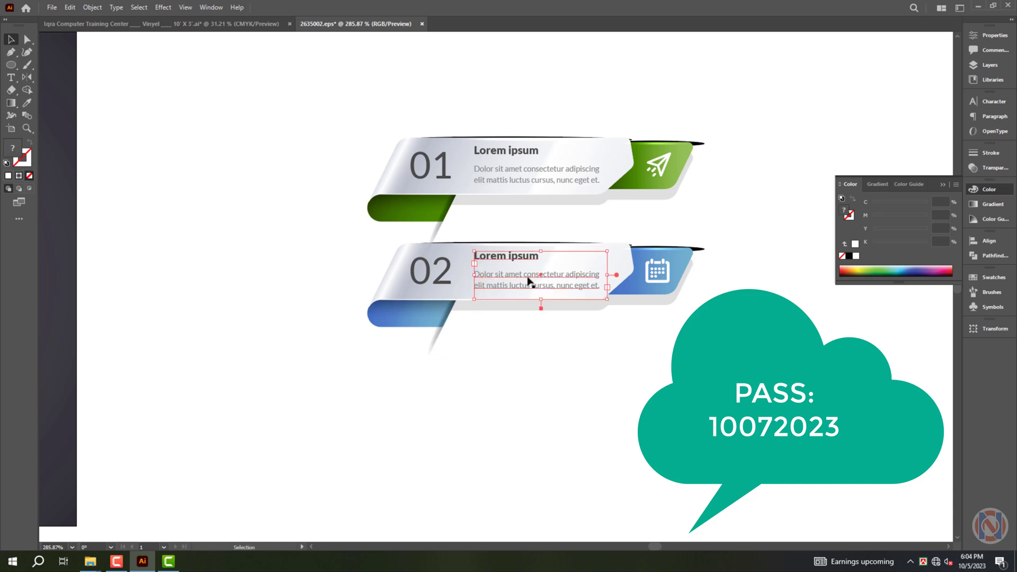
pyautogui.press('Delete')
pyautogui.click(447, 267)
pyautogui.press('Delete')
pyautogui.click(437, 183)
pyautogui.press('Delete')
pyautogui.click(506, 177)
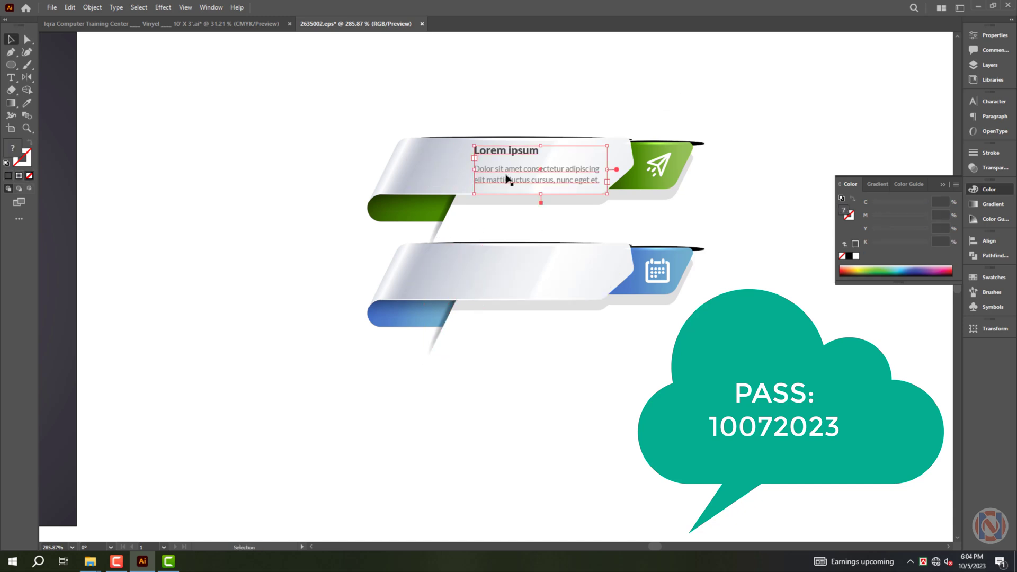
pyautogui.press('Delete')
# Delete the paper-plane and calendar icons and lift the green ribbon away from the blue
pyautogui.click(664, 169)
pyautogui.press('Delete')
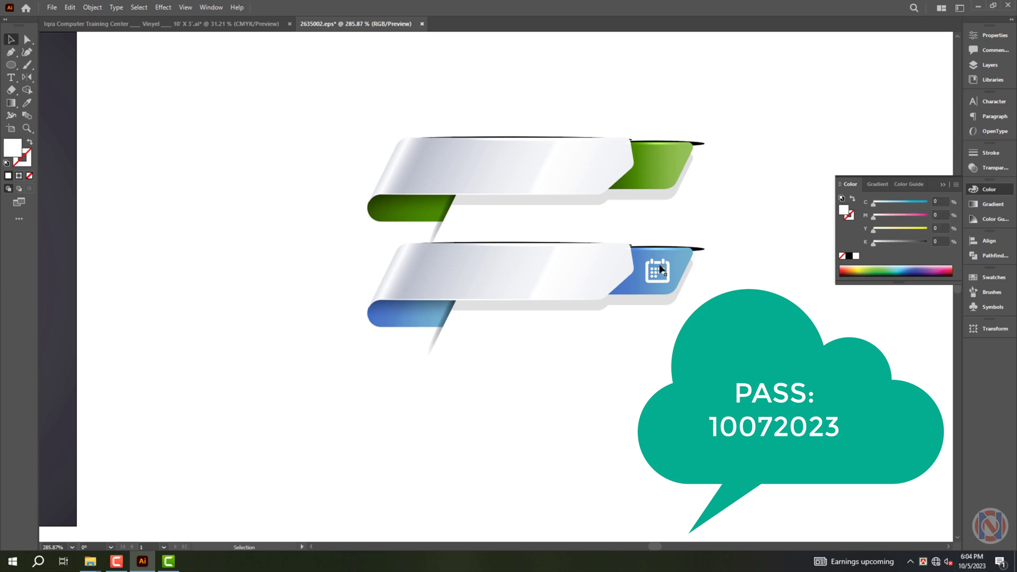
pyautogui.click(658, 265)
pyautogui.press('Delete')
pyautogui.press('a')
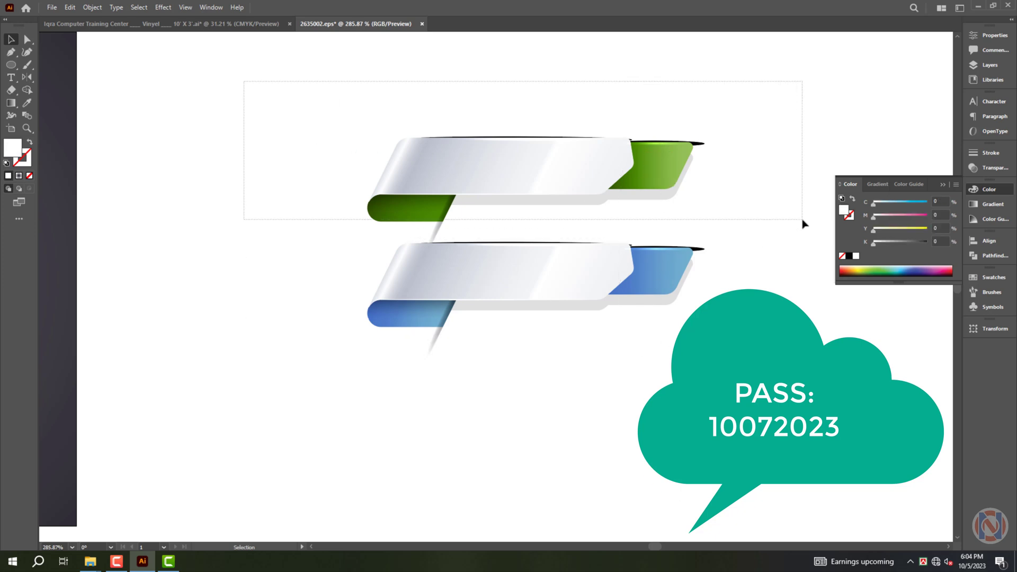
pyautogui.moveTo(245, 82); pyautogui.dragTo(801, 222)
pyautogui.moveTo(537, 135); pyautogui.dragTo(538, 40)
# Ungroup the green ribbon and delete the black sliver over its end
pyautogui.press('v')
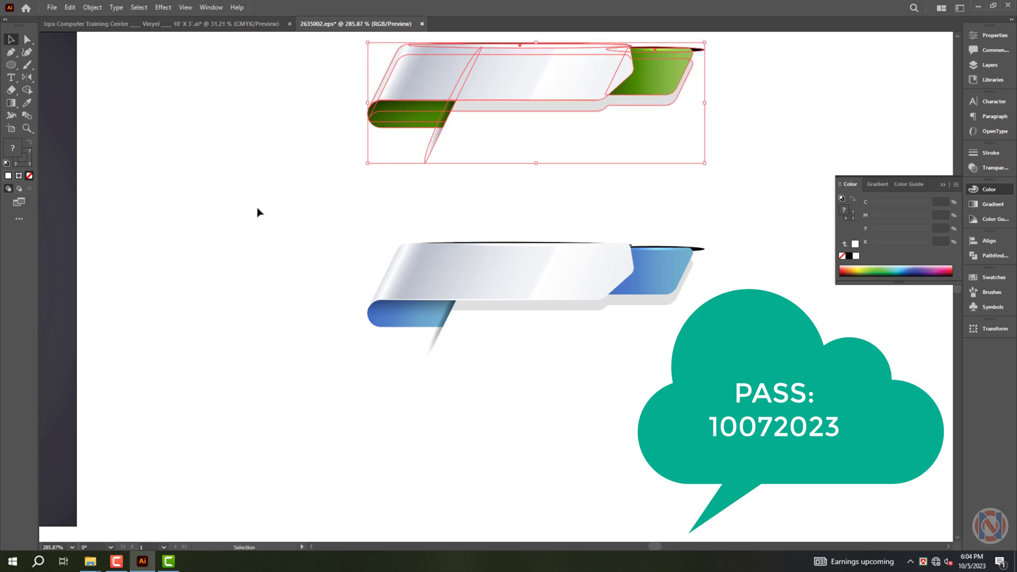
pyautogui.moveTo(256, 208); pyautogui.dragTo(477, 317)
pyautogui.click(741, 347)
pyautogui.scroll(3, 656, 344)
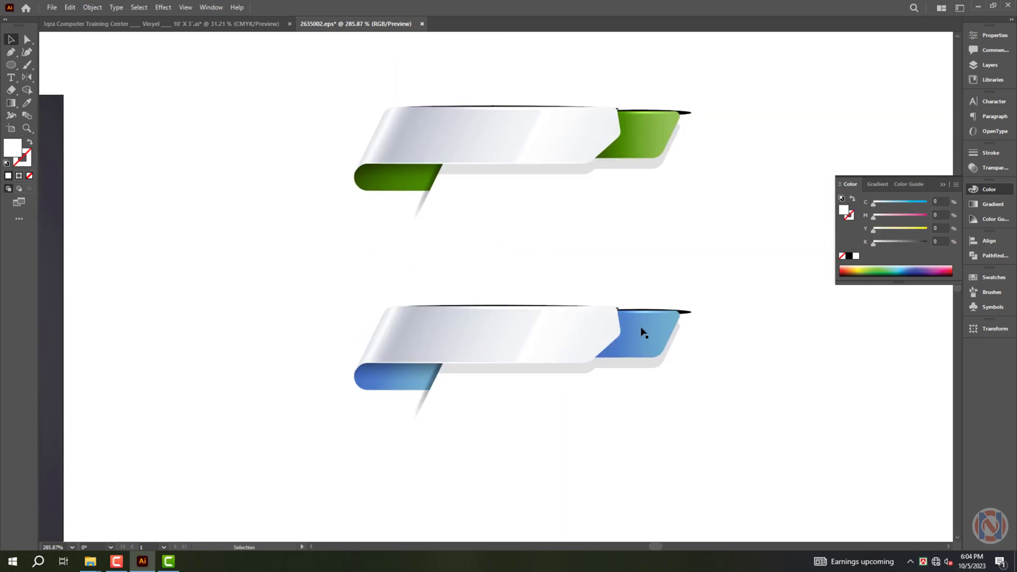
pyautogui.click(620, 335)
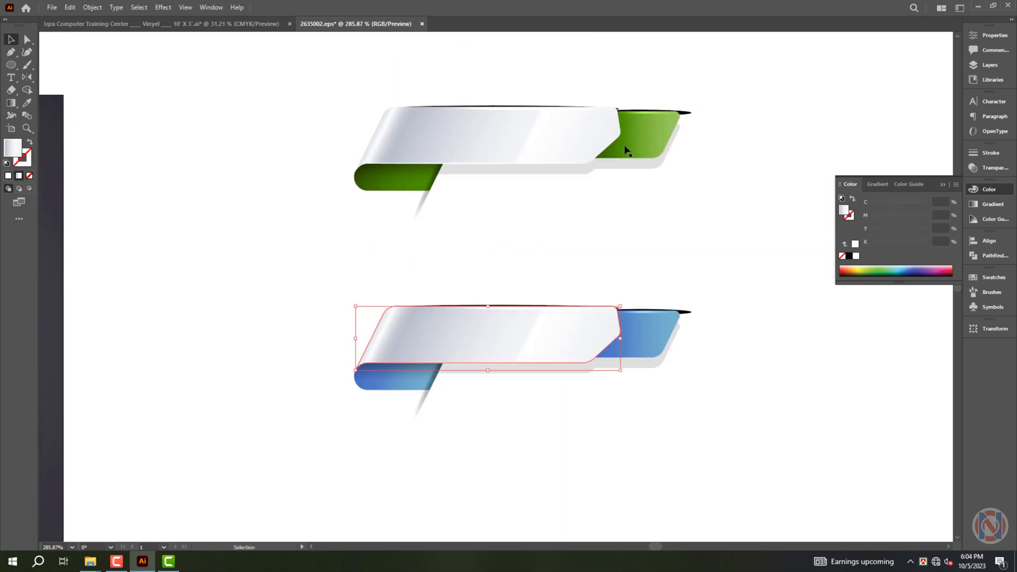
pyautogui.rightClick(675, 120)
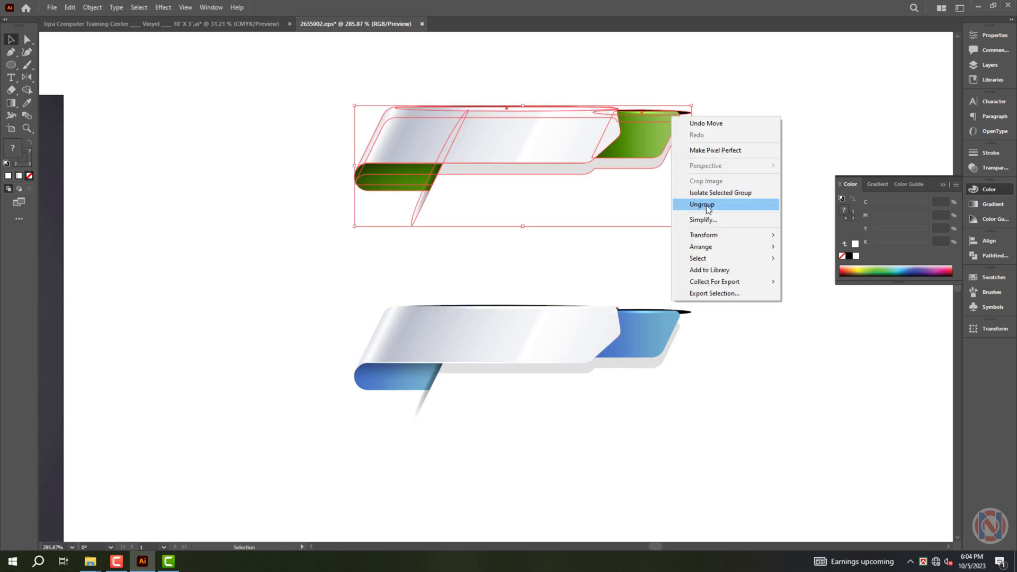
pyautogui.click(711, 206)
pyautogui.click(706, 116)
pyautogui.press('Delete')
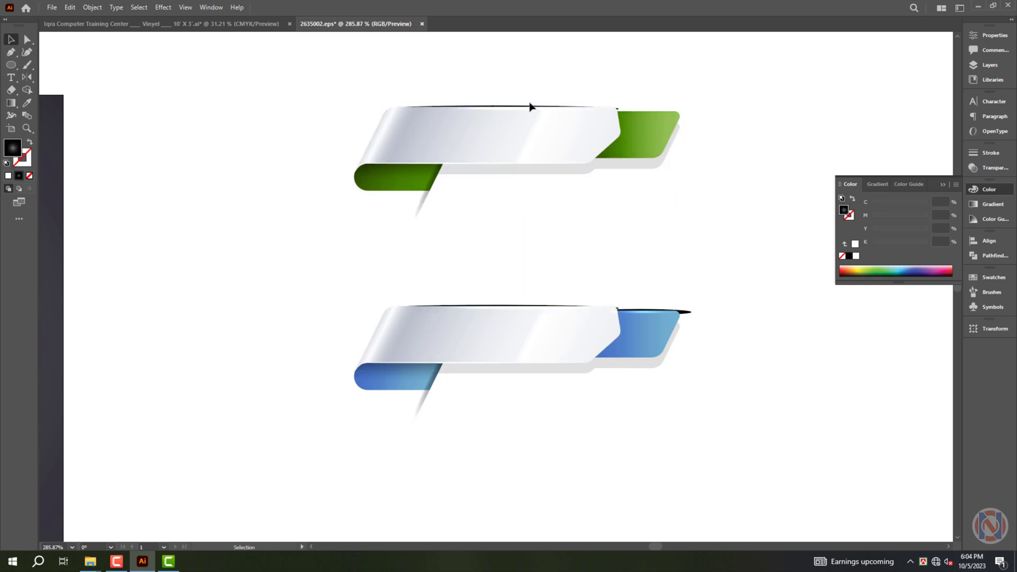
# Delete the black top lines of both ribbons and the blue ribbon's black end piece
pyautogui.click(529, 108)
pyautogui.press('Delete')
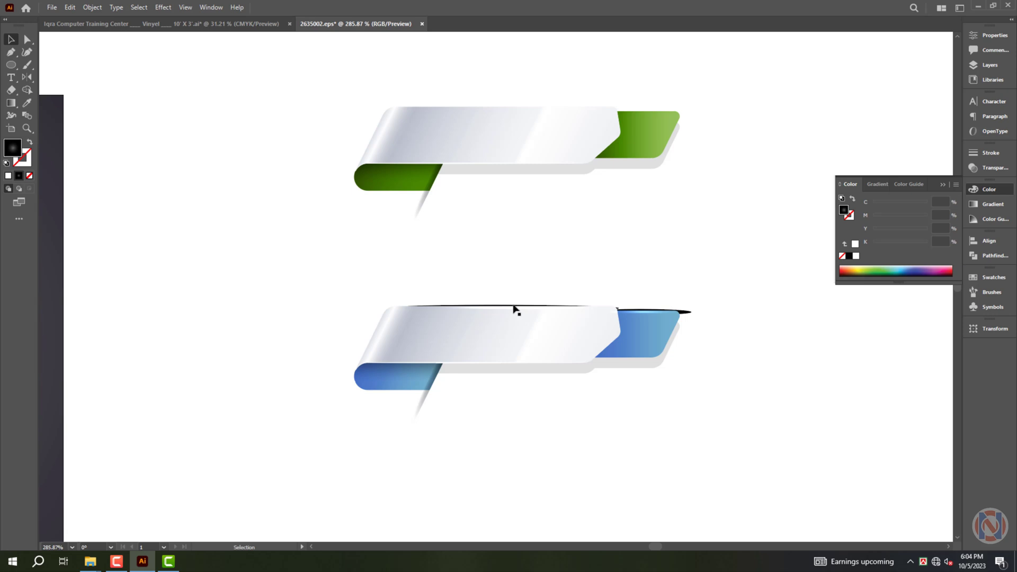
pyautogui.click(516, 308)
pyautogui.press('Delete')
pyautogui.click(689, 312)
pyautogui.press('Delete')
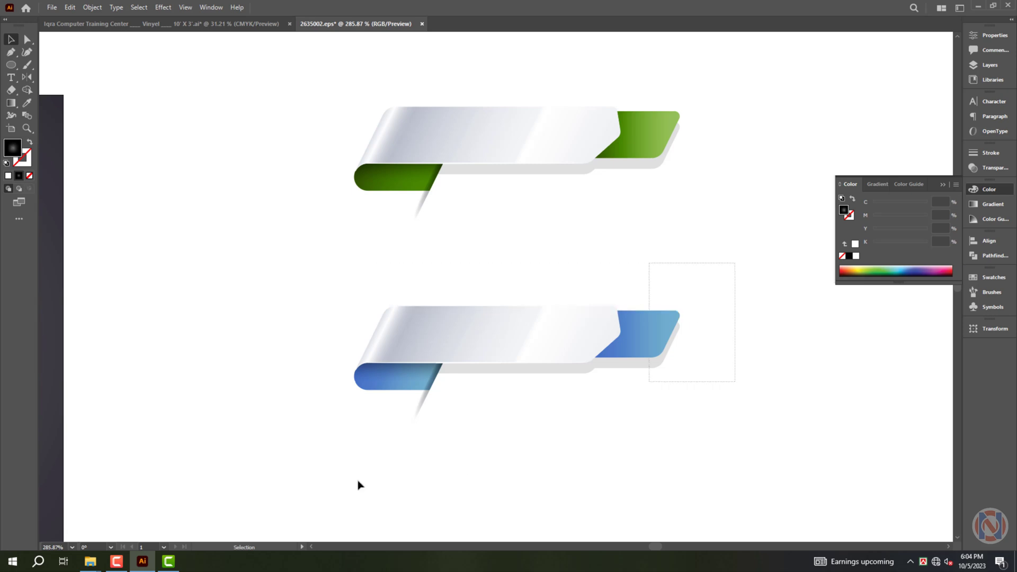
# Take both cleaned ribbons and close the infographic without saving
pyautogui.moveTo(358, 485); pyautogui.dragTo(297, 482)
pyautogui.moveTo(269, 74); pyautogui.dragTo(750, 228)
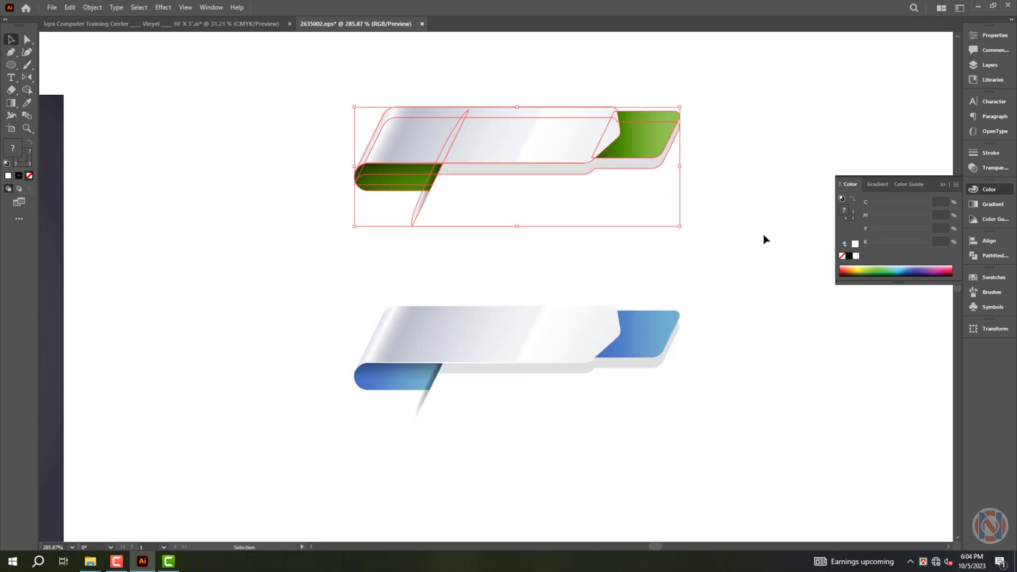
pyautogui.keyDown('shift'); pyautogui.click(529, 344); pyautogui.keyUp('shift')
pyautogui.press('Delete')
pyautogui.hotkey('ctrl', 'w')
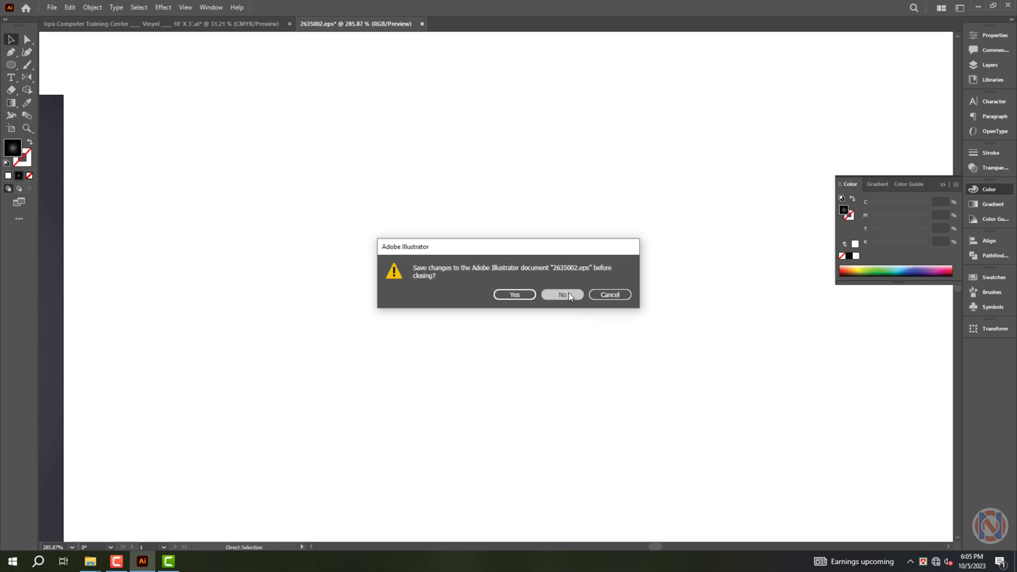
pyautogui.click(562, 295)
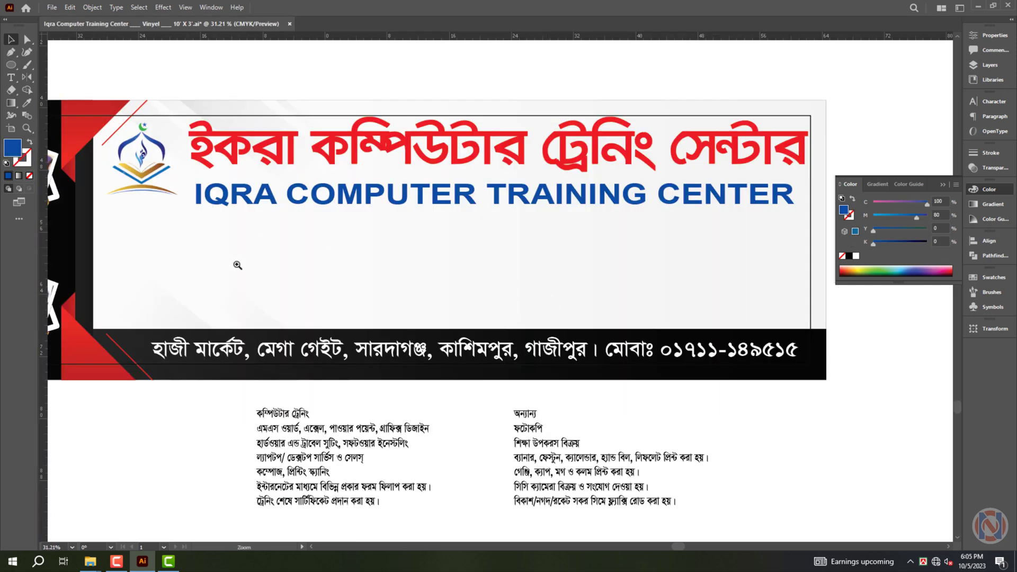
# Paste the two ribbons into the banner, enlarge them, and top-align them side by side
pyautogui.moveTo(237, 264); pyautogui.dragTo(366, 273)
pyautogui.hotkey('ctrl', 'v')
pyautogui.moveTo(481, 273); pyautogui.dragTo(425, 217)
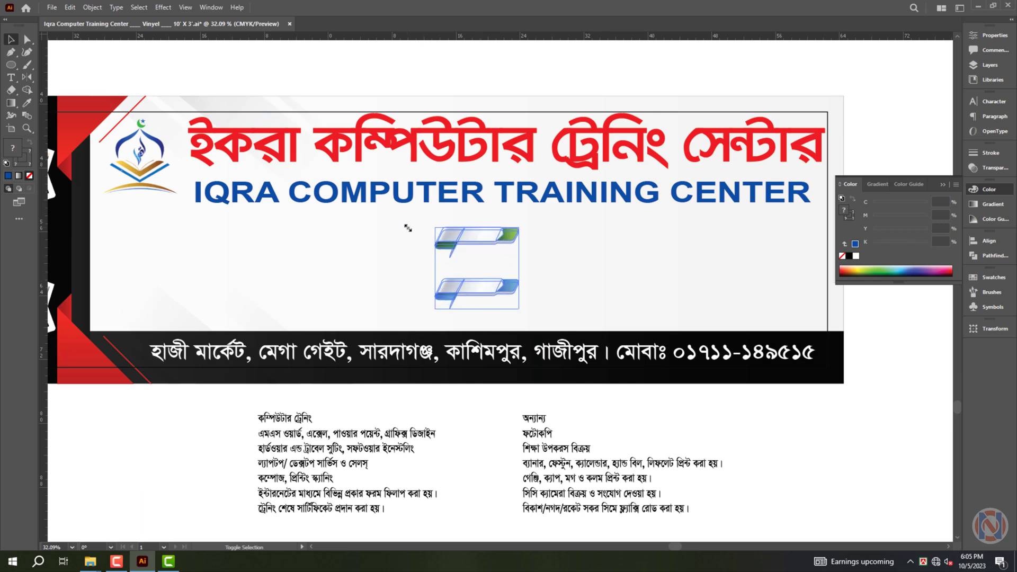
pyautogui.click(893, 427)
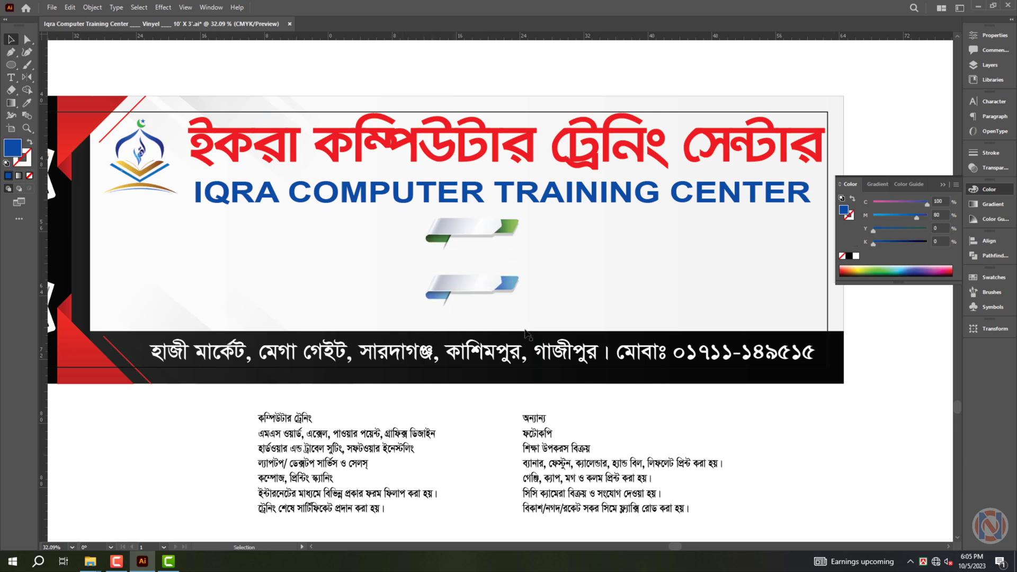
pyautogui.moveTo(472, 292); pyautogui.dragTo(619, 257)
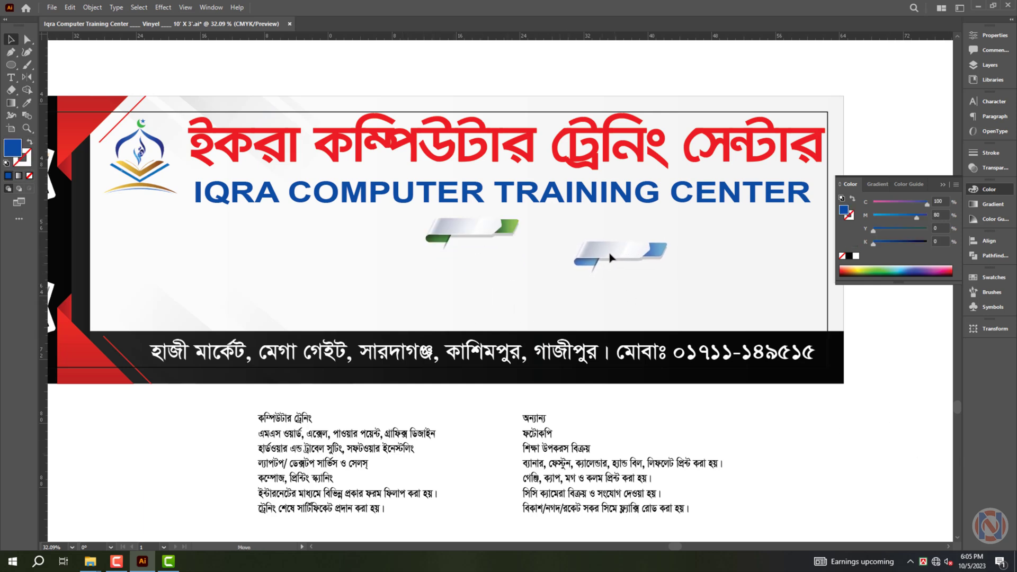
pyautogui.keyDown('shift'); pyautogui.click(490, 236); pyautogui.keyUp('shift')
pyautogui.click(988, 241)
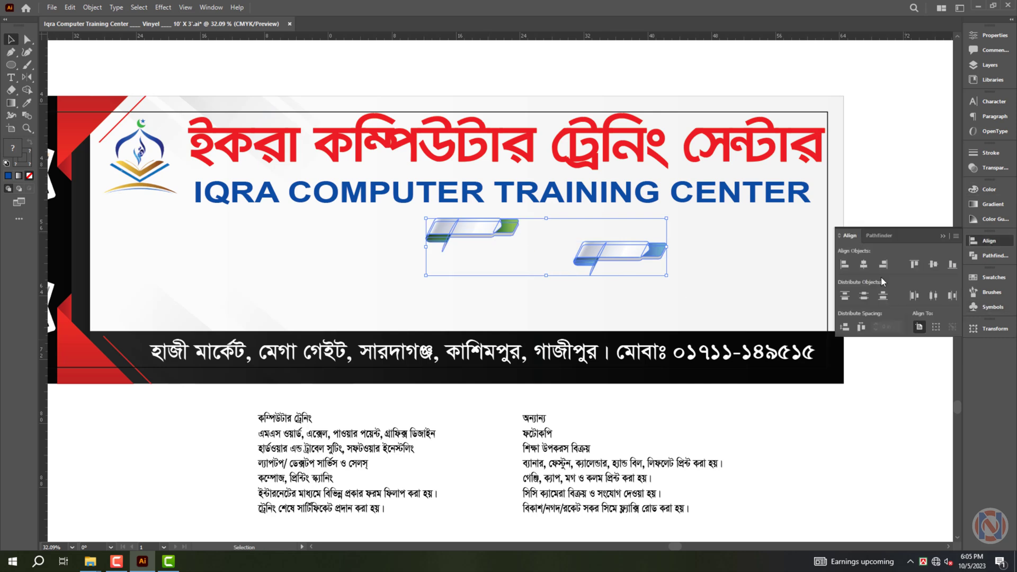
pyautogui.click(914, 266)
pyautogui.click(962, 243)
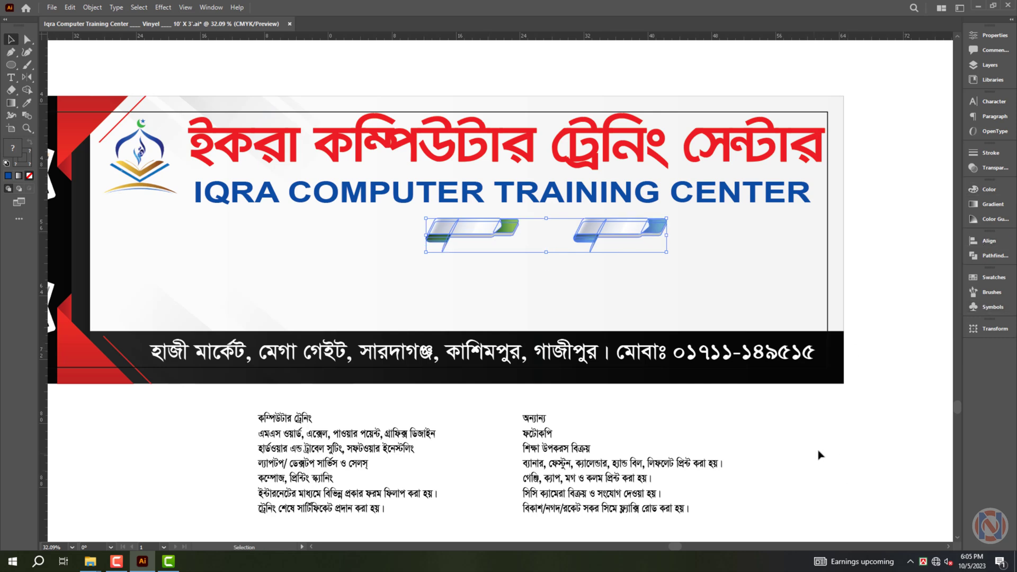
pyautogui.click(483, 431)
# Move the left service list under the ribbons with its কম্পিউটার ট্রেনিং heading on the green ribbon
pyautogui.click(352, 435)
pyautogui.keyDown('shift'); pyautogui.click(302, 418); pyautogui.keyUp('shift')
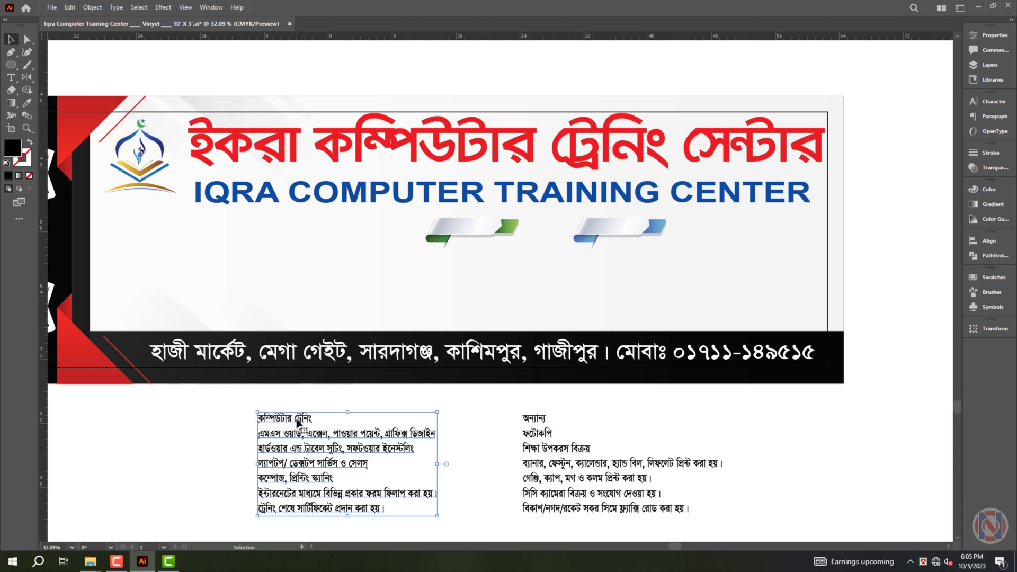
pyautogui.moveTo(302, 419)
pyautogui.mouseDown()
pyautogui.moveTo(496, 248)
pyautogui.moveTo(617, 337)
pyautogui.mouseUp()
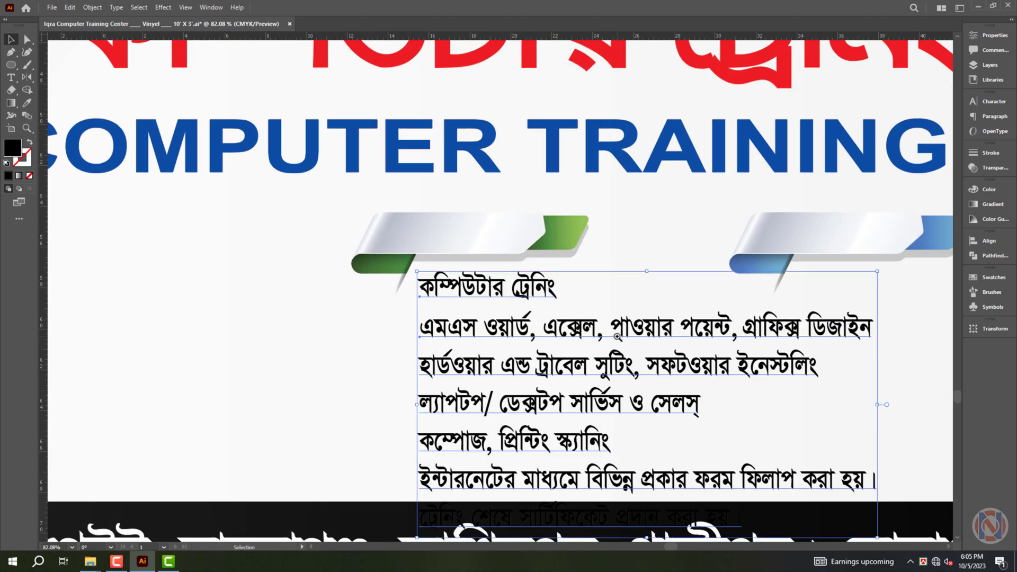
pyautogui.moveTo(527, 296)
pyautogui.mouseDown()
pyautogui.moveTo(501, 242)
pyautogui.moveTo(523, 237)
pyautogui.moveTo(499, 235)
pyautogui.mouseUp()
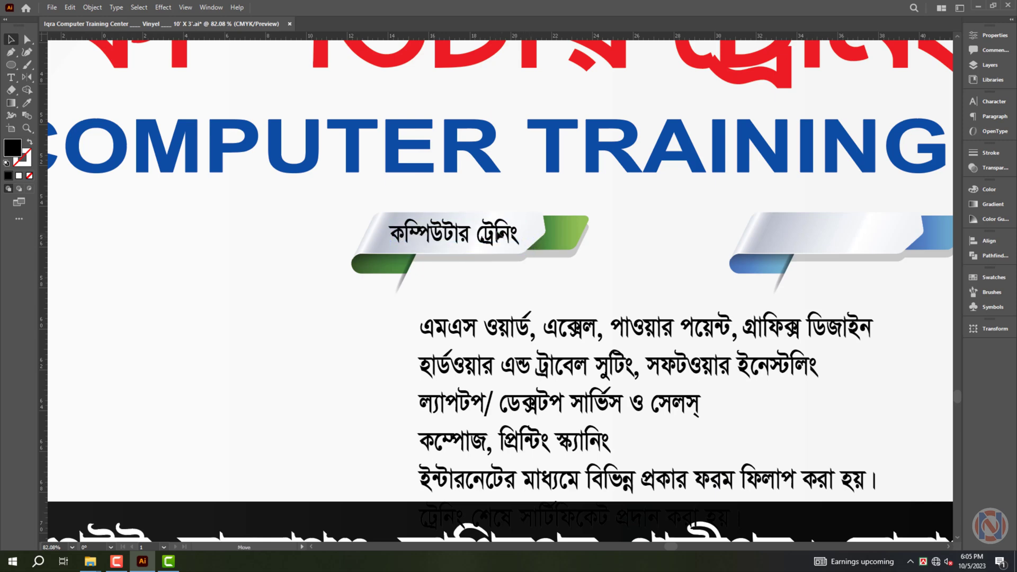
pyautogui.scroll(-2, 741, 424)
pyautogui.scroll(-2, 741, 424)
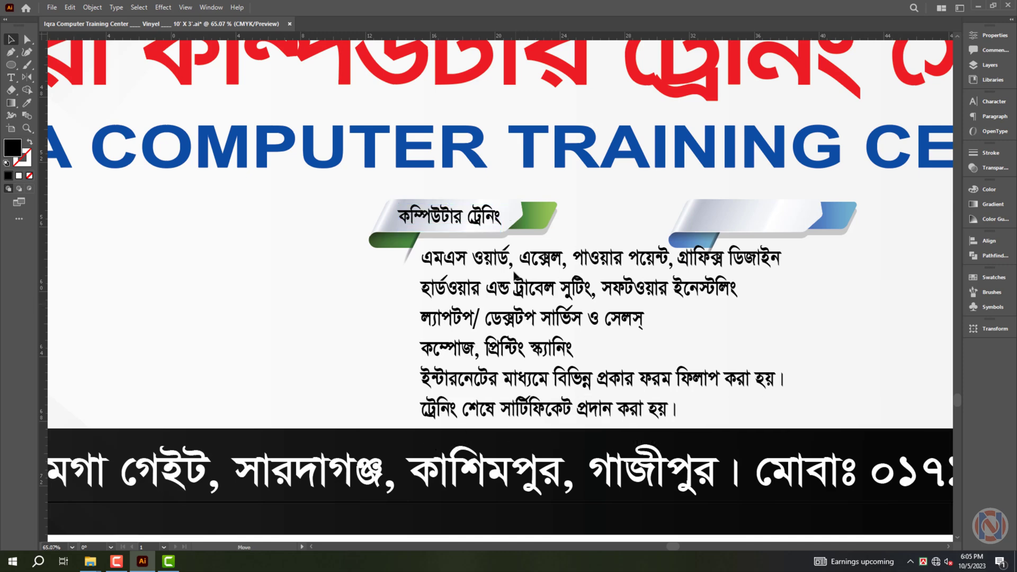
pyautogui.click(741, 424)
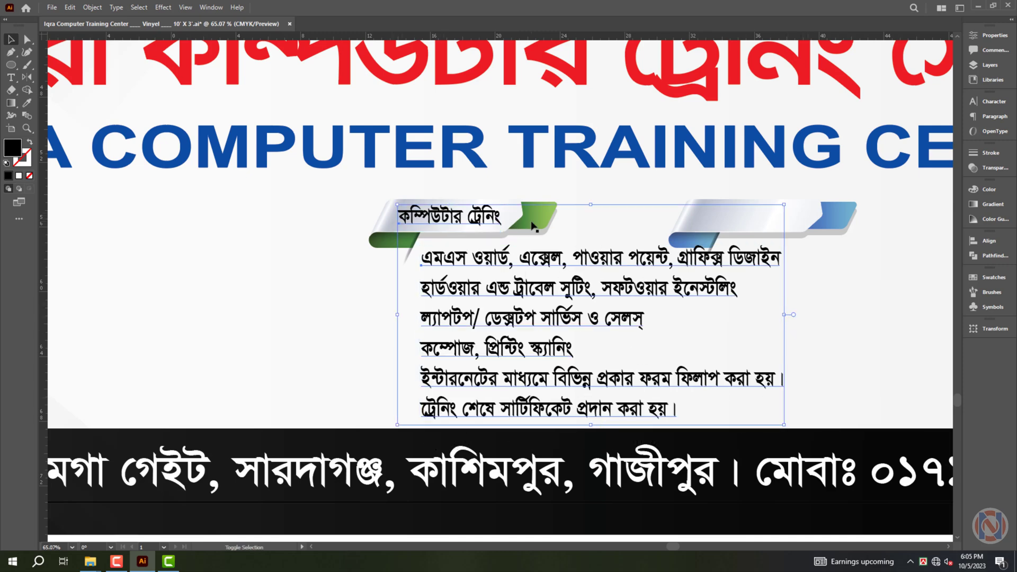
pyautogui.moveTo(510, 253); pyautogui.dragTo(443, 248)
pyautogui.scroll(-2, 495, 249)
pyautogui.scroll(-2, 495, 250)
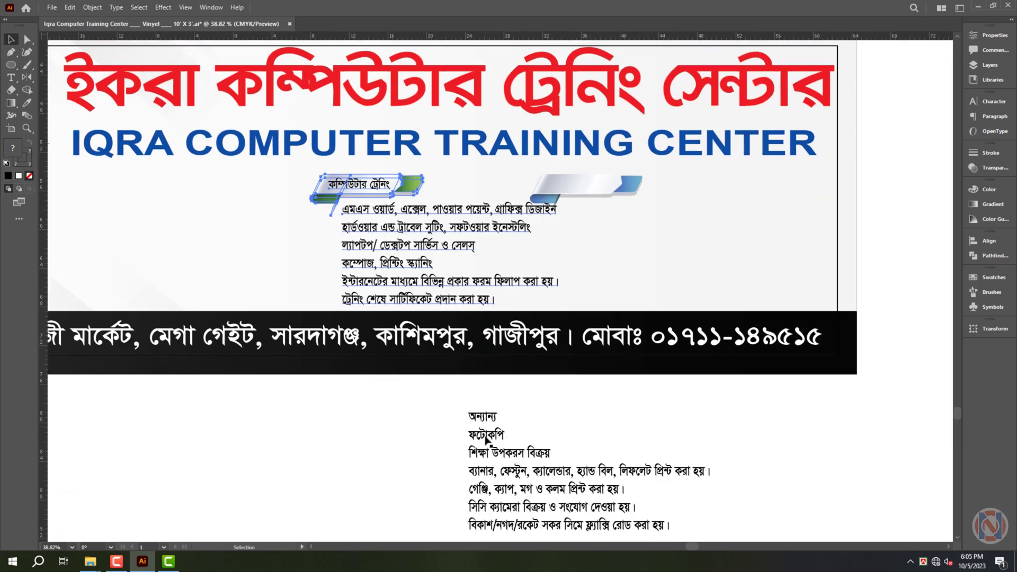
# Copy the কম্পিউটার ট্রেনিং heading onto the blue ribbon and change its text to অন্যান্য
pyautogui.click(495, 424)
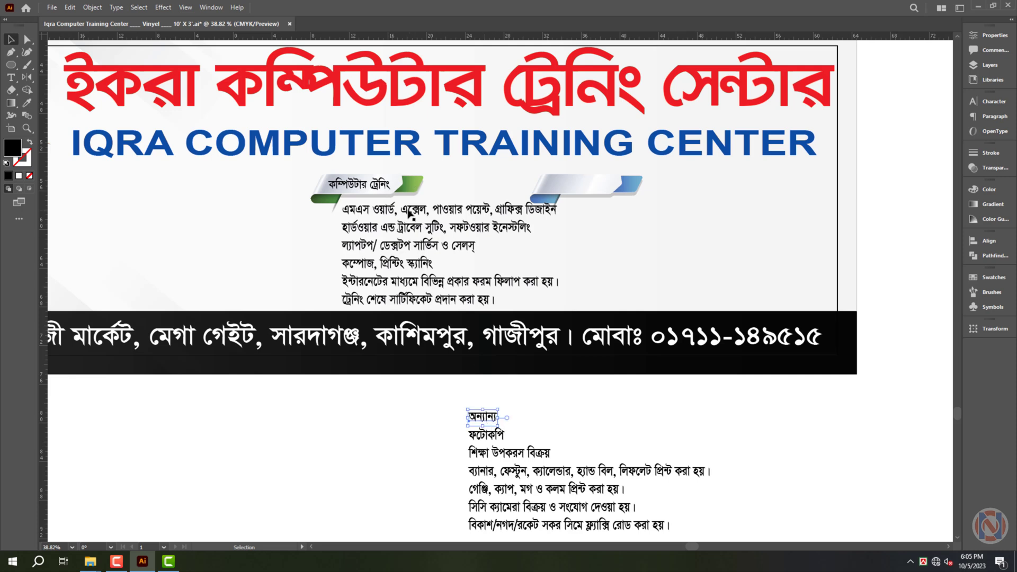
pyautogui.moveTo(360, 183); pyautogui.dragTo(572, 184)
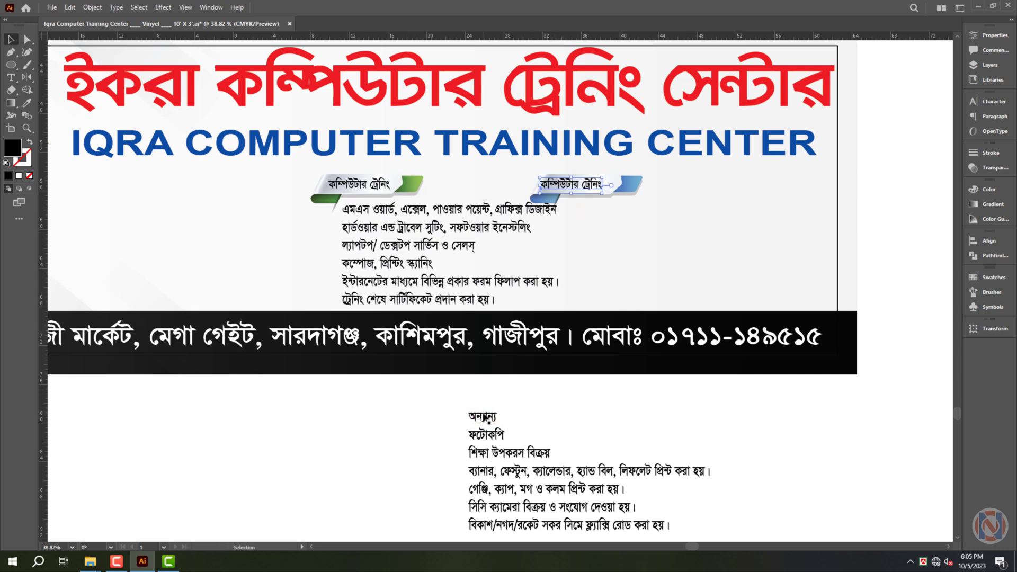
pyautogui.click(487, 419)
pyautogui.press('i')
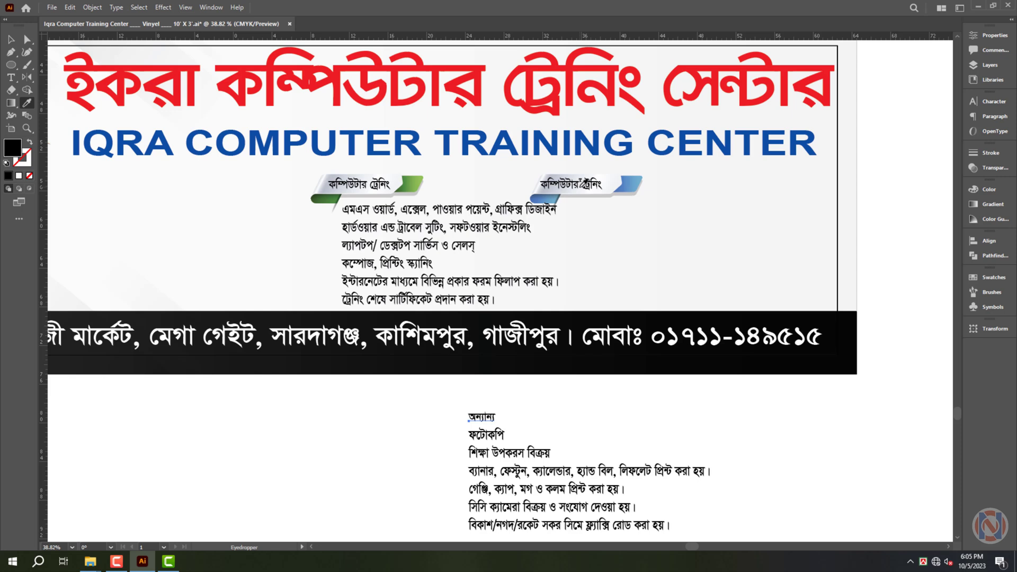
pyautogui.press('v')
pyautogui.press('t')
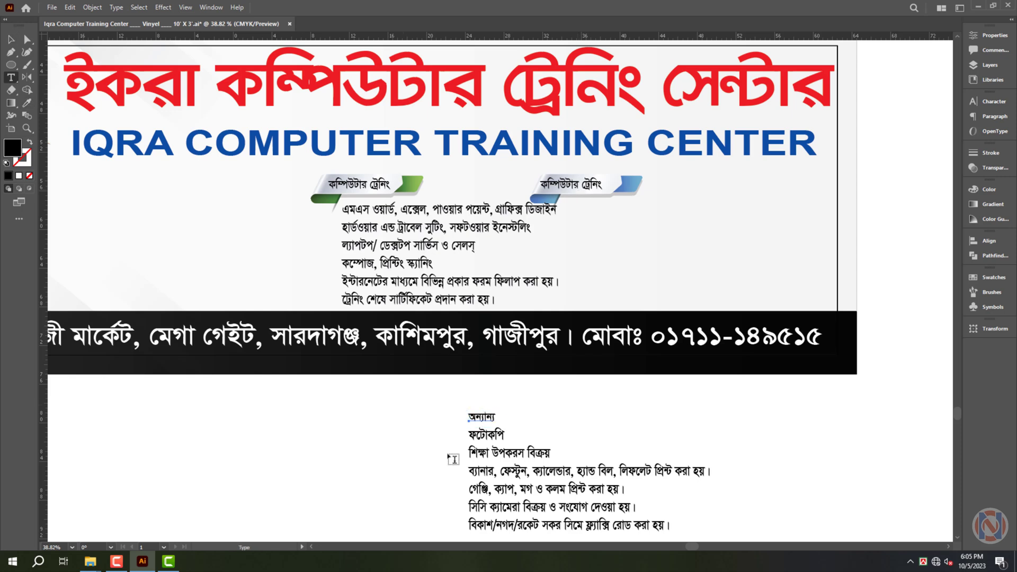
pyautogui.doubleClick(490, 421)
pyautogui.hotkey('ctrl', 'x')
pyautogui.press('Escape')
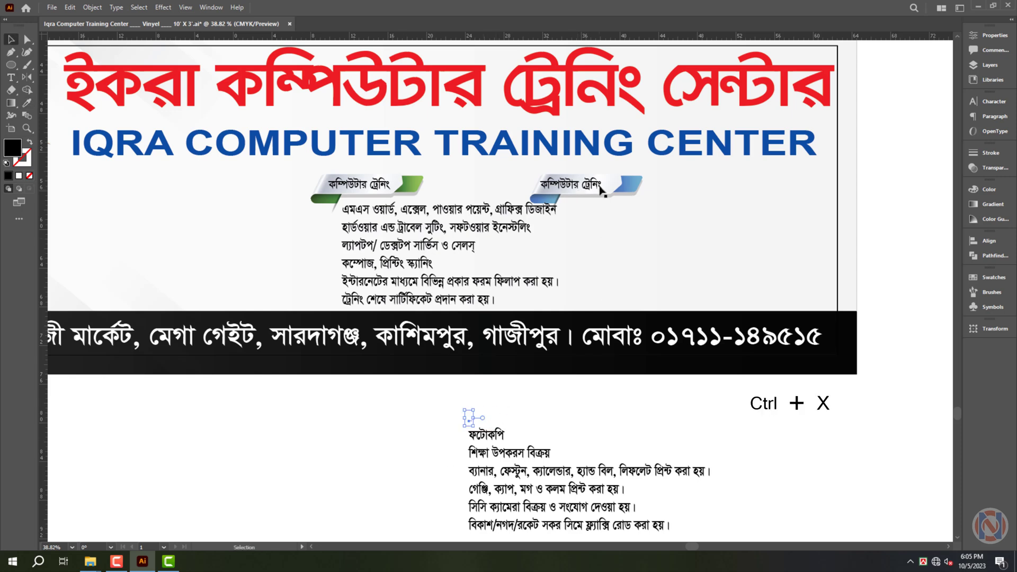
pyautogui.doubleClick(591, 184)
pyautogui.hotkey('ctrl', 'v')
pyautogui.press('Escape')
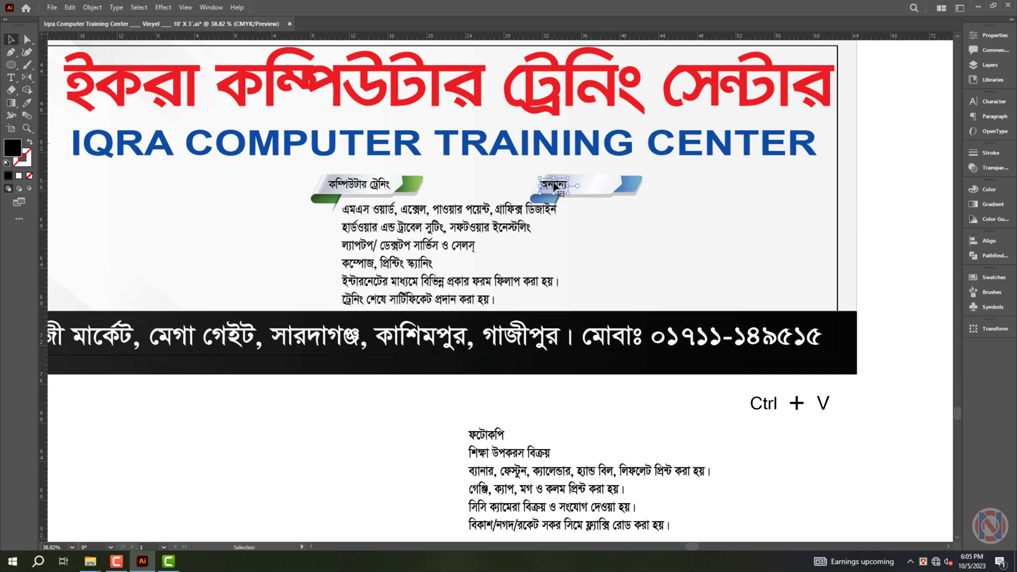
pyautogui.moveTo(597, 184); pyautogui.dragTo(582, 183)
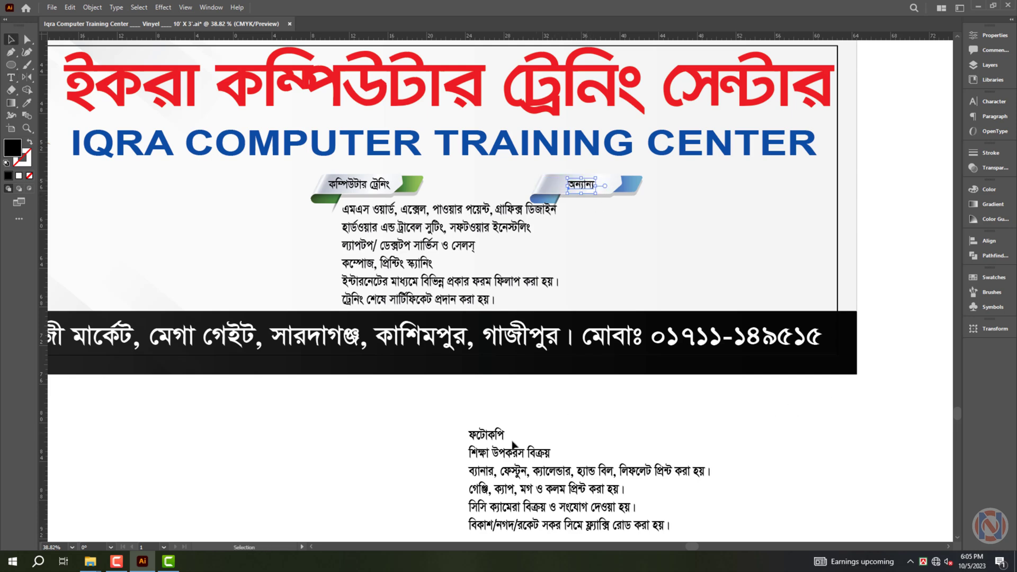
# Top-align the other-services list with the computer-training list
pyautogui.click(498, 465)
pyautogui.keyDown('shift'); pyautogui.click(477, 286); pyautogui.keyUp('shift')
pyautogui.press('i')
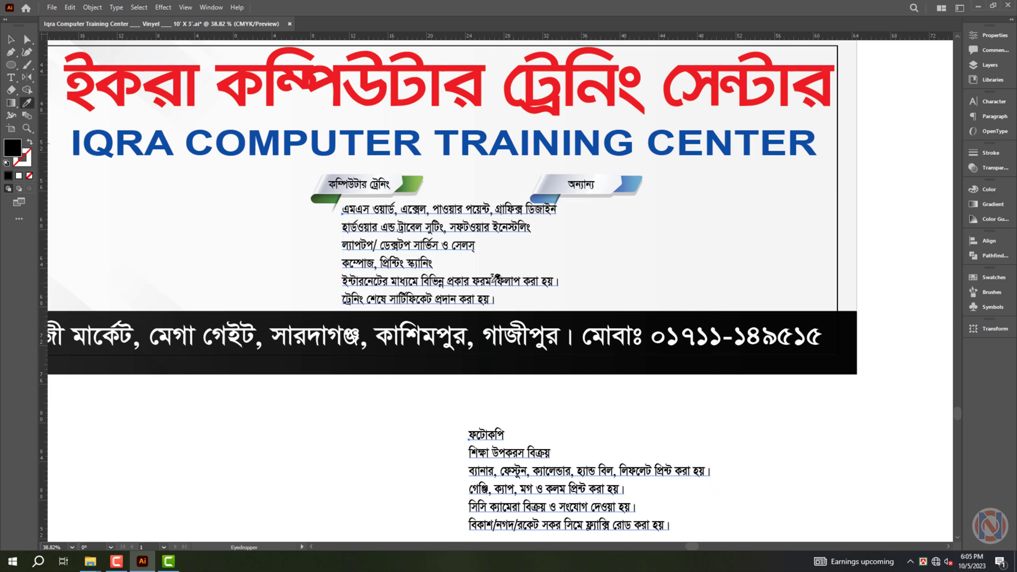
pyautogui.press('v')
pyautogui.click(988, 240)
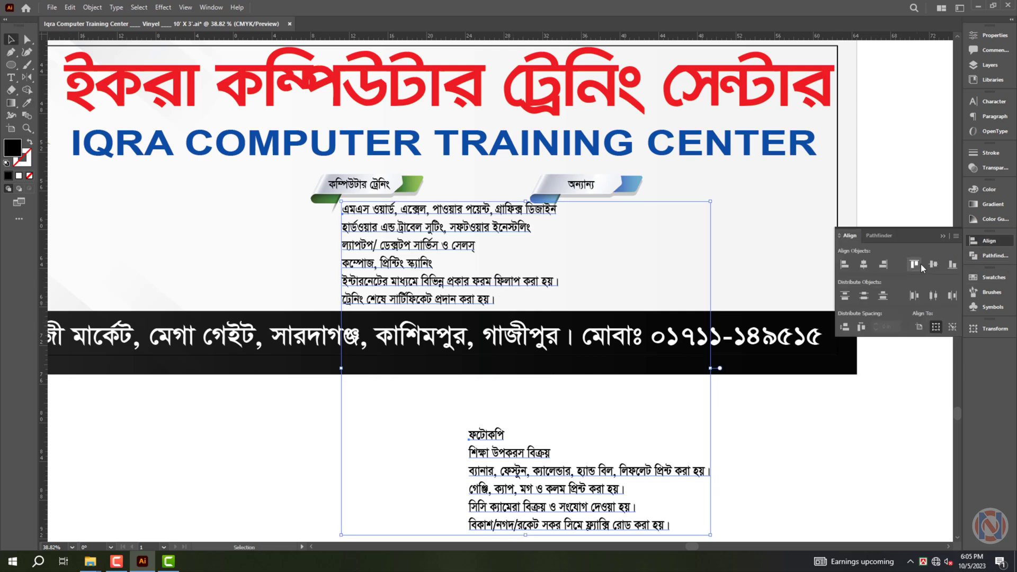
pyautogui.click(914, 264)
pyautogui.click(789, 436)
# Place the other-services list beside the first, left-aligned with its অন্যান্য heading
pyautogui.moveTo(605, 245); pyautogui.dragTo(715, 245)
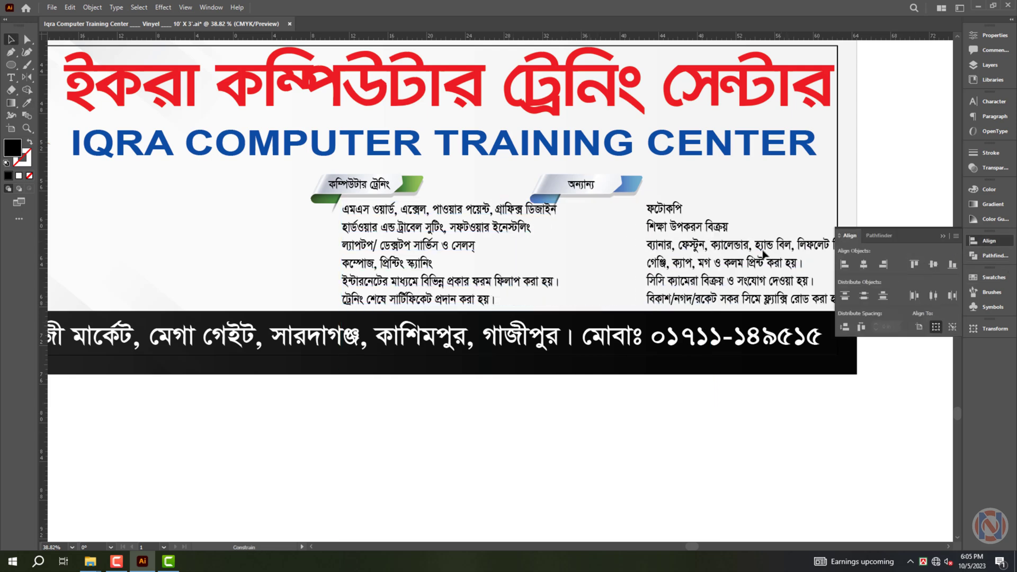
pyautogui.moveTo(716, 285); pyautogui.dragTo(712, 285)
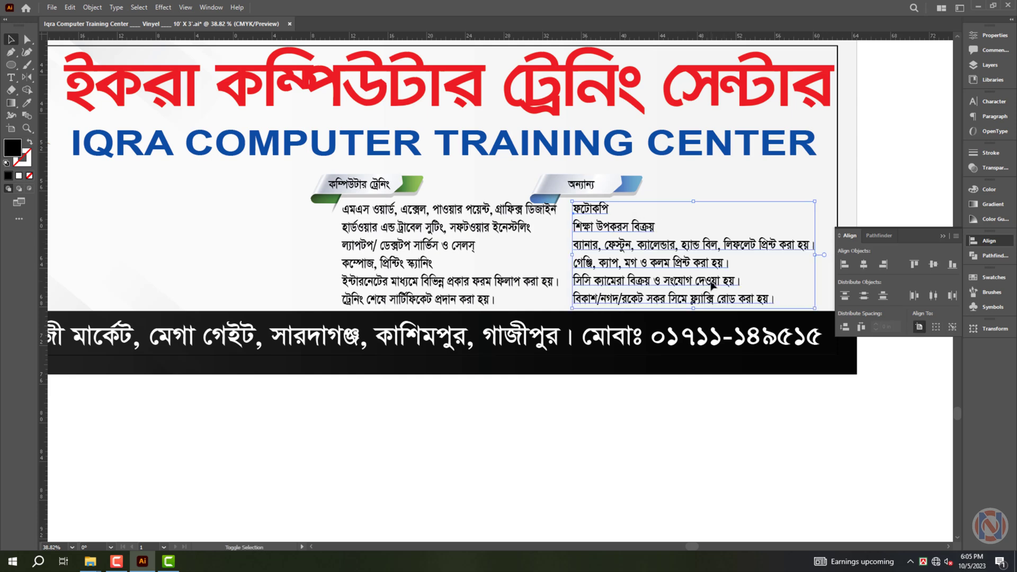
pyautogui.keyDown('shift'); pyautogui.click(581, 187); pyautogui.keyUp('shift')
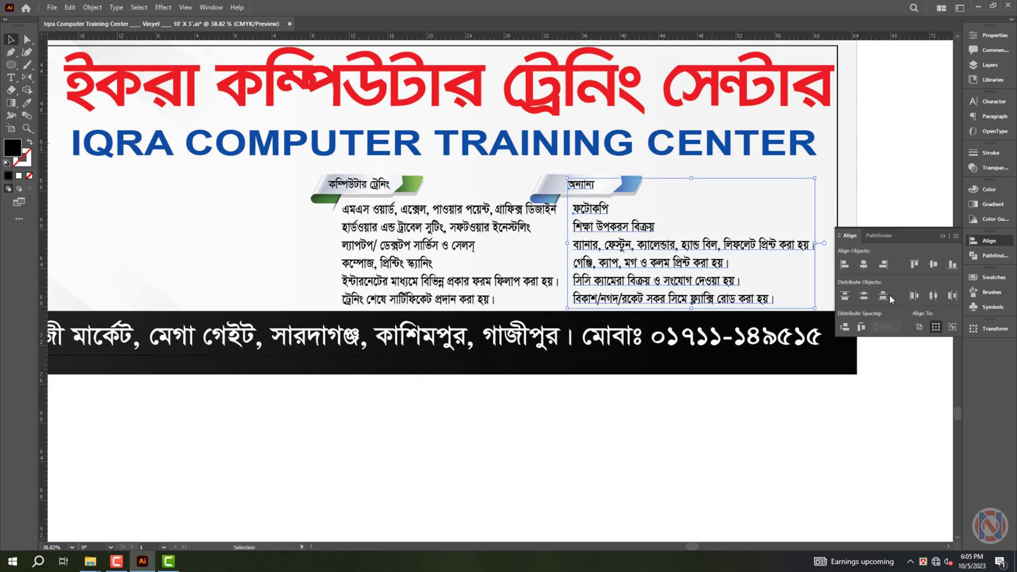
pyautogui.click(845, 264)
pyautogui.click(733, 438)
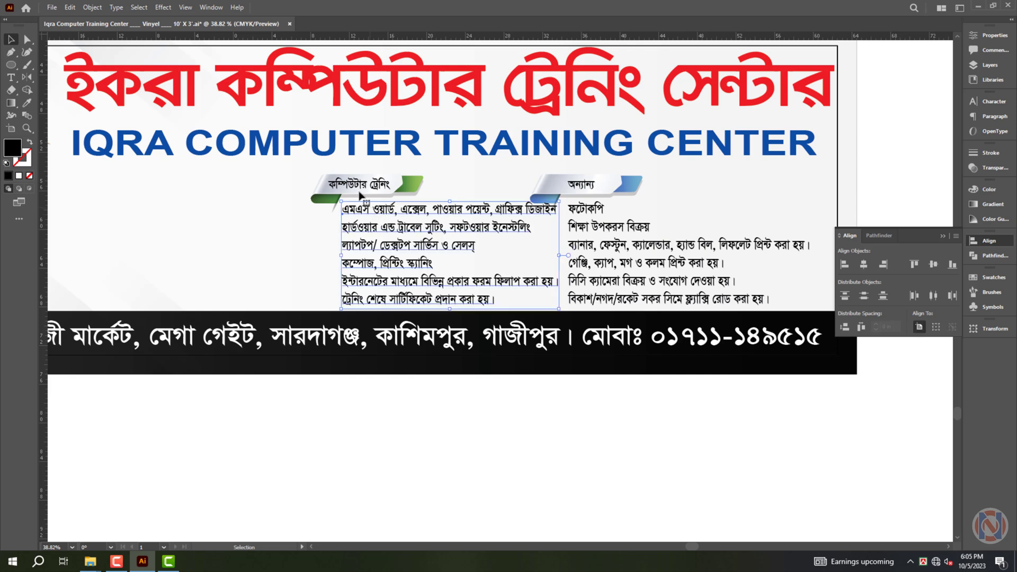
# Shift the কম্পিউটার ট্রেনিং heading and its list further left
pyautogui.click(362, 226)
pyautogui.keyDown('shift'); pyautogui.click(408, 189); pyautogui.keyUp('shift')
pyautogui.moveTo(408, 190); pyautogui.dragTo(364, 189)
pyautogui.click(708, 462)
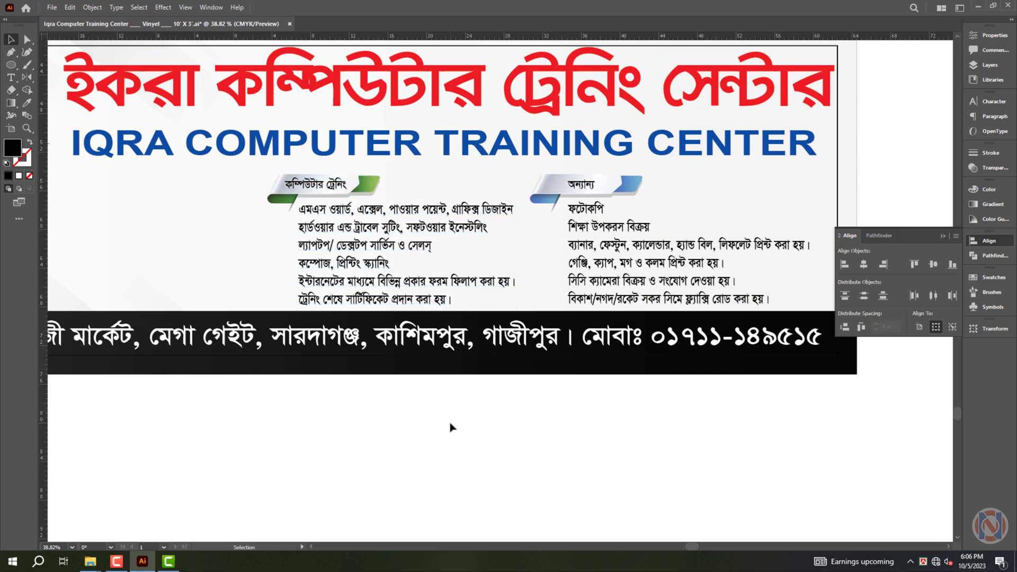
# Draw a small square beside the ফটোকপি line and rotate it into a larger diamond
pyautogui.scroll(2, 585, 209)
pyautogui.scroll(2, 584, 209)
pyautogui.scroll(2, 530, 159)
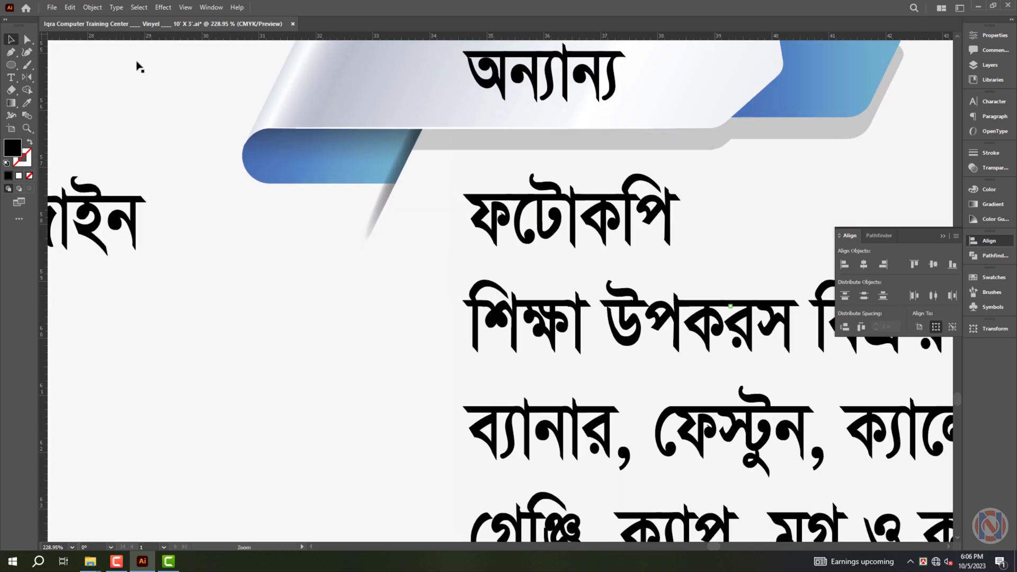
pyautogui.moveTo(11, 65); pyautogui.dragTo(36, 66)
pyautogui.moveTo(444, 212); pyautogui.dragTo(445, 213)
pyautogui.press('v')
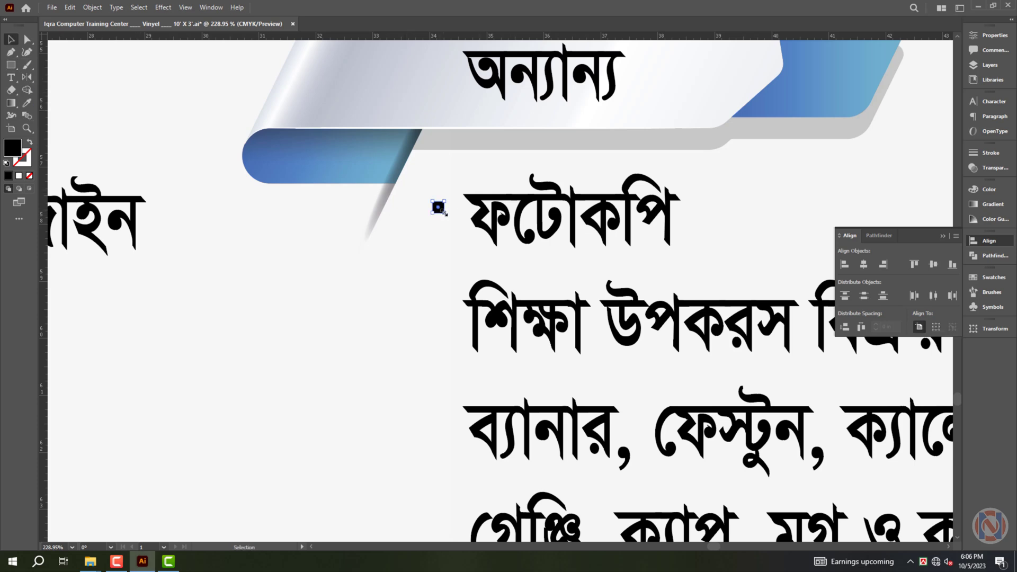
pyautogui.scroll(2, 452, 212)
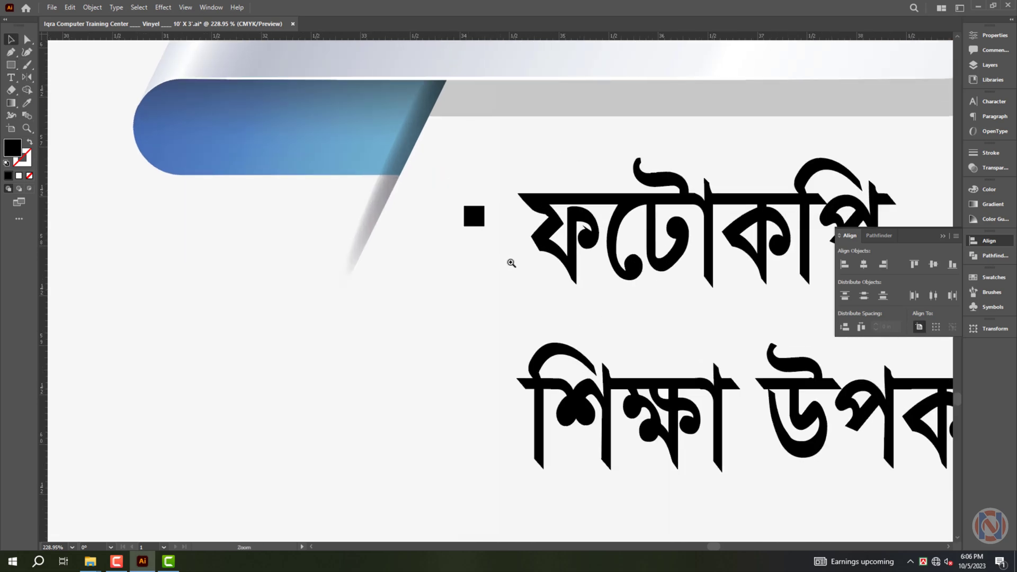
pyautogui.scroll(2, 510, 261)
pyautogui.moveTo(514, 226)
pyautogui.mouseDown()
pyautogui.moveTo(522, 244)
pyautogui.moveTo(398, 221)
pyautogui.mouseUp()
# Duplicate the diamond so the copy overlaps the first one
pyautogui.moveTo(455, 239)
pyautogui.mouseDown()
pyautogui.moveTo(437, 238)
pyautogui.moveTo(493, 247)
pyautogui.moveTo(476, 247)
pyautogui.mouseUp()
pyautogui.press('i')
pyautogui.click(537, 65)
pyautogui.press('v')
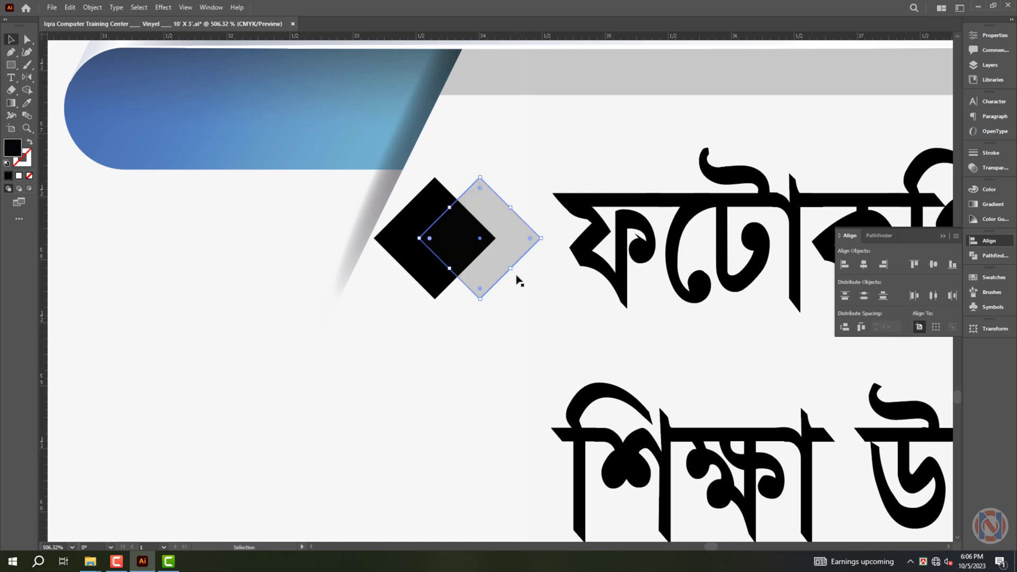
pyautogui.hotkey('ctrl', 'z')
# Set the copy to K 50 grey and reflect both diamonds so the grey sits left
pyautogui.click(989, 189)
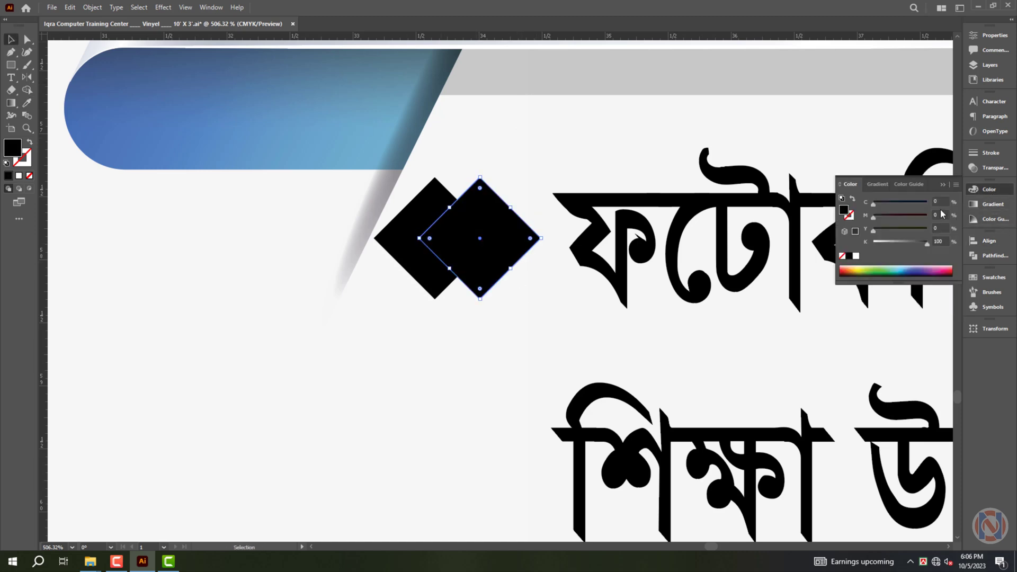
pyautogui.press('Tab')
pyautogui.press('Tab')
pyautogui.press('Tab')
pyautogui.write('50')
pyautogui.press('Return')
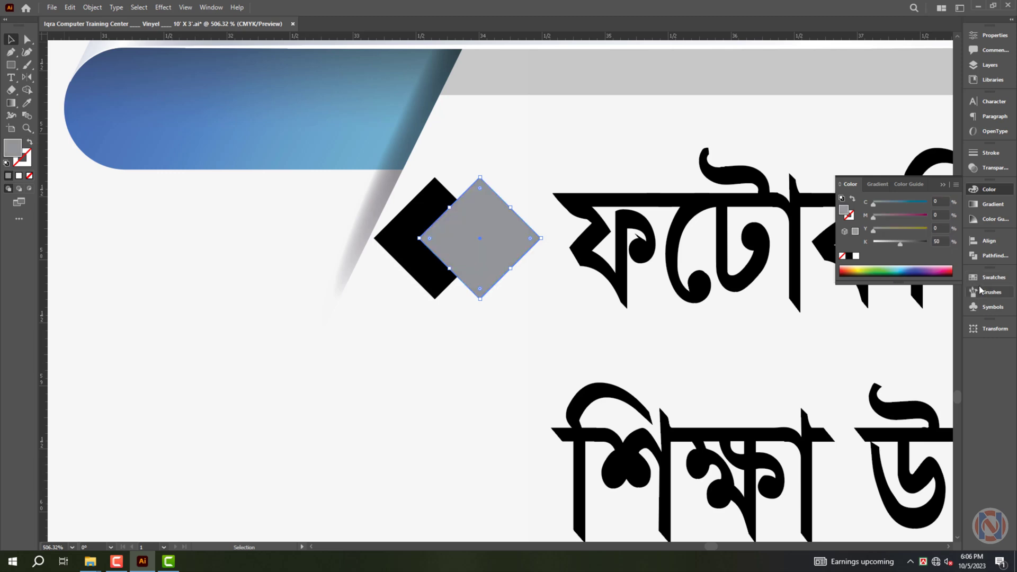
pyautogui.keyDown('shift'); pyautogui.click(395, 241); pyautogui.keyUp('shift')
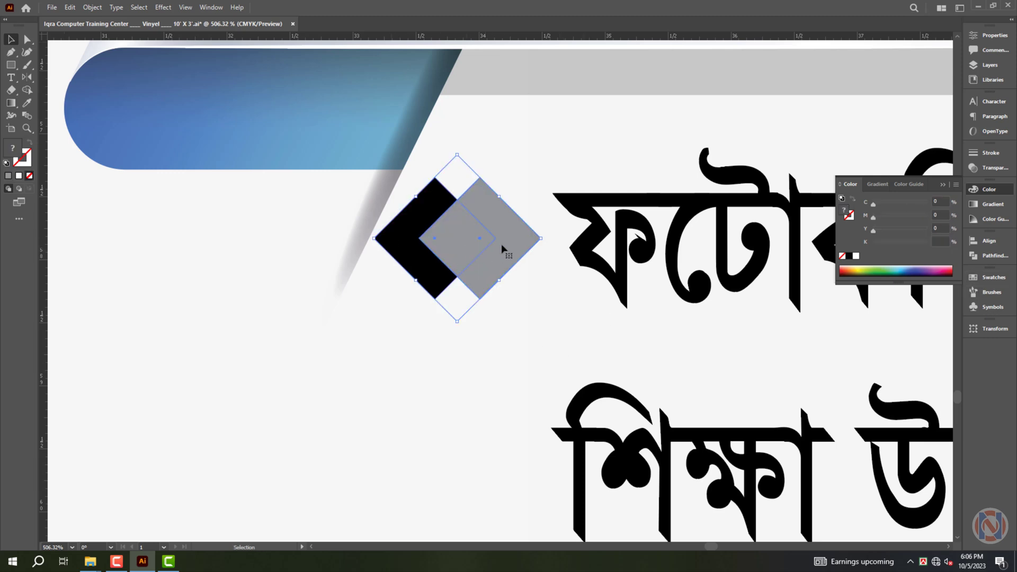
pyautogui.moveTo(541, 240); pyautogui.dragTo(373, 239)
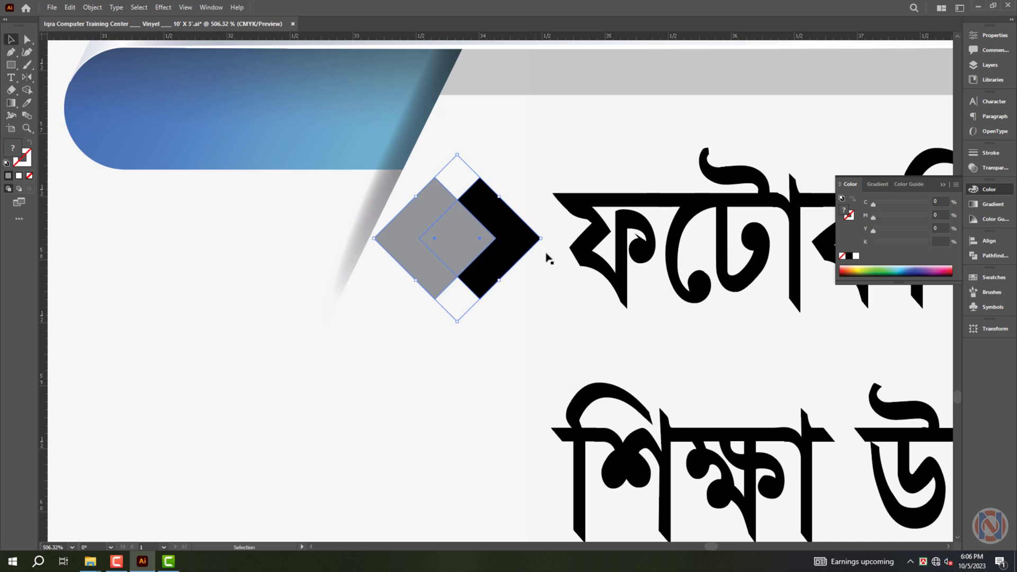
pyautogui.scroll(-2, 426, 238)
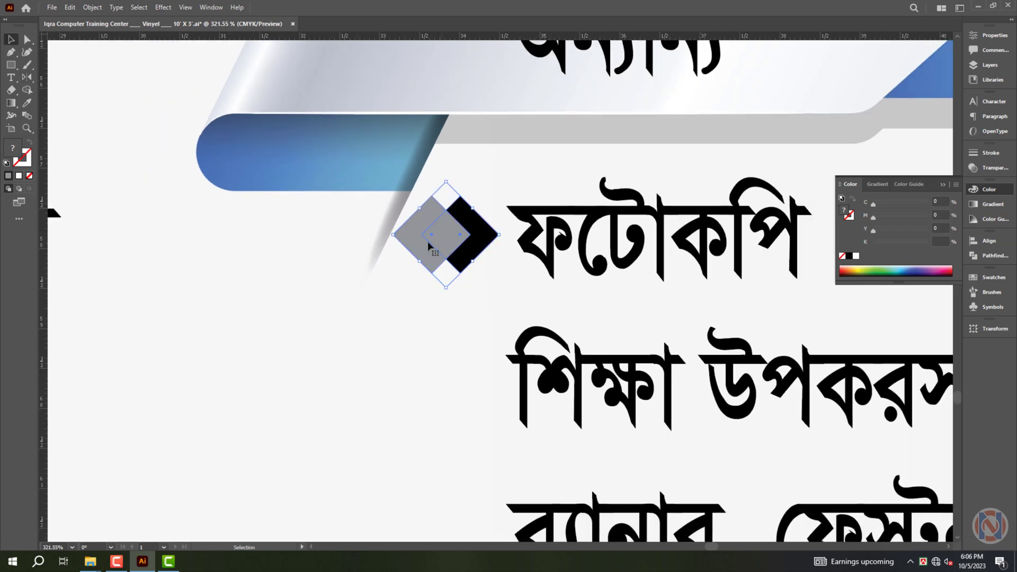
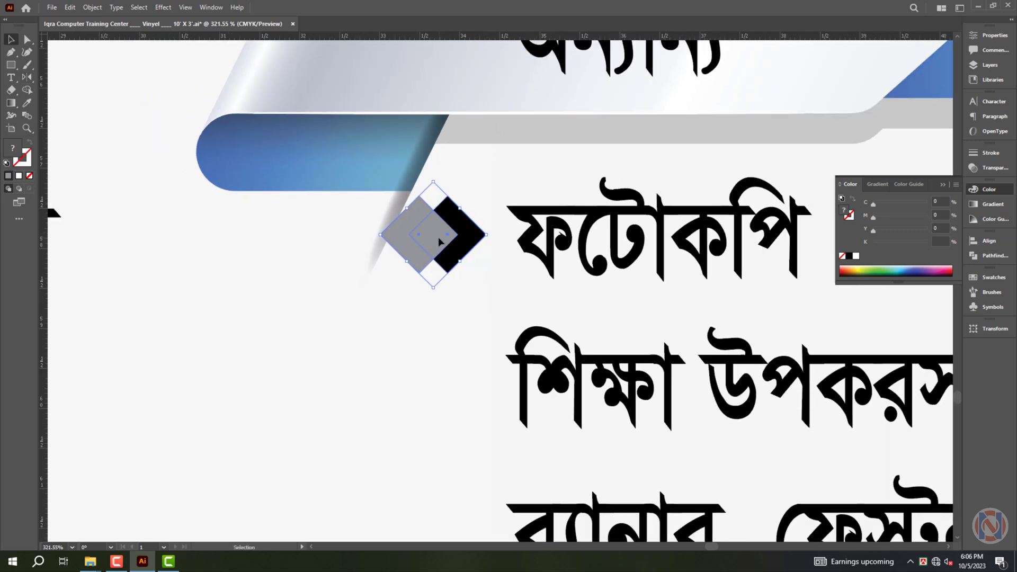
# Duplicate the diamond pair straight down beside each following line of the অন্যান্য list
pyautogui.press('a')
pyautogui.scroll(-2, 439, 243)
pyautogui.scroll(-1, 433, 253)
pyautogui.press('v')
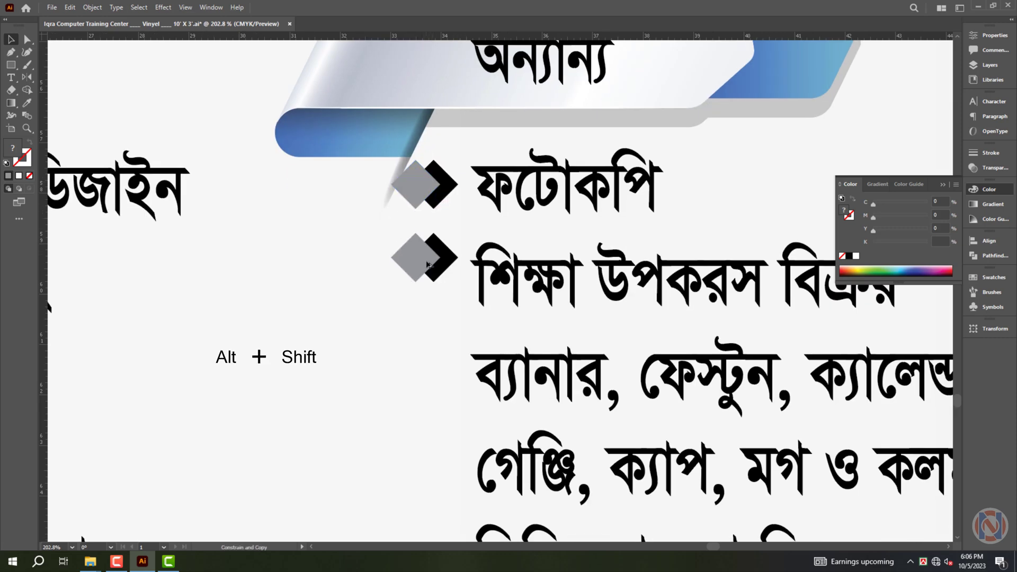
pyautogui.moveTo(423, 184); pyautogui.dragTo(424, 277)
pyautogui.scroll(-3, 427, 242)
pyautogui.scroll(-1, 424, 318)
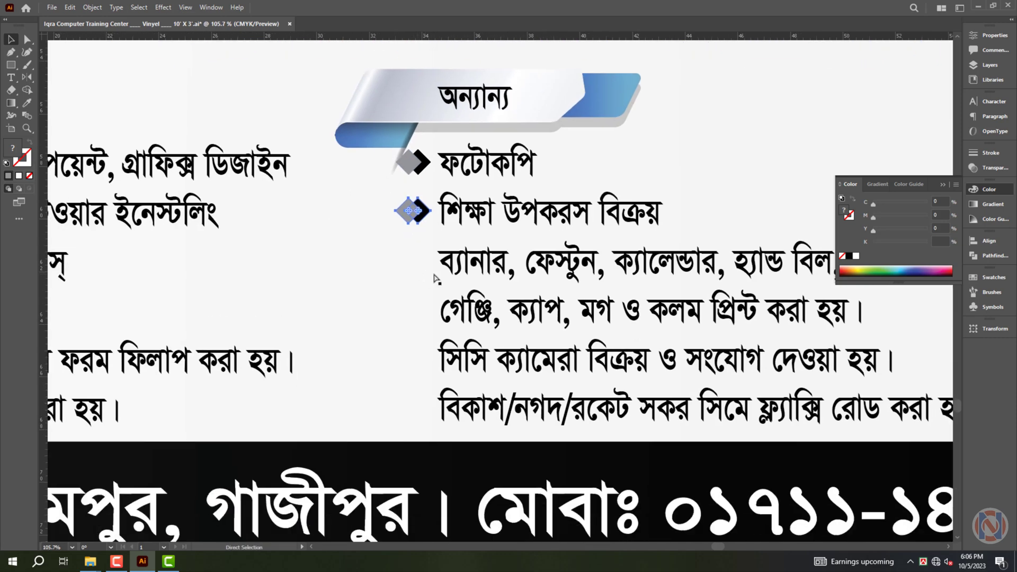
pyautogui.hotkey('ctrl', 'd')
pyautogui.hotkey('ctrl', 'd')
pyautogui.hotkey('ctrl', 'd')
pyautogui.hotkey('ctrl', 'd')
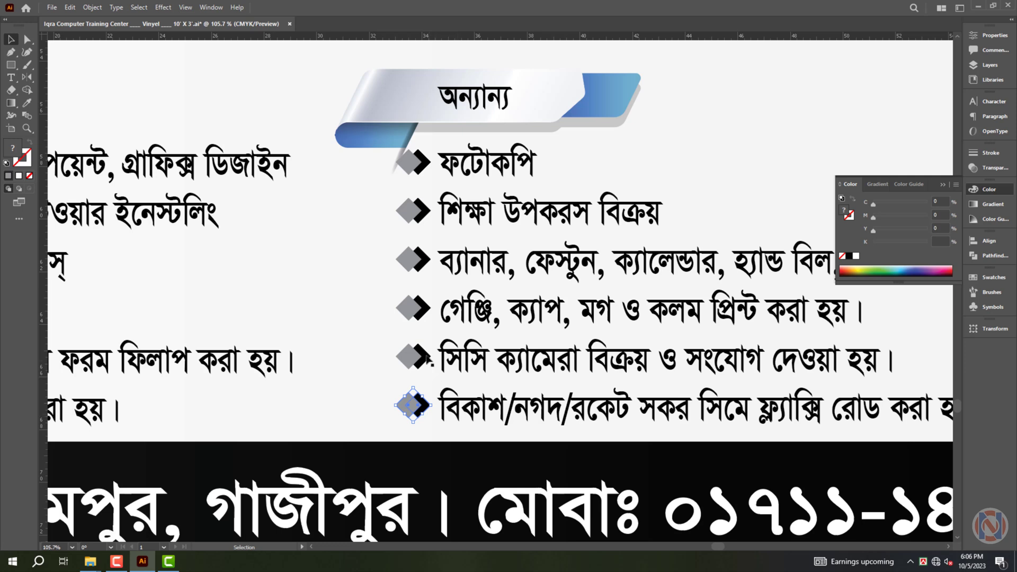
# Select all six diamond bullet pairs together
pyautogui.keyDown('shift'); pyautogui.click(424, 357); pyautogui.keyUp('shift')
pyautogui.keyDown('shift'); pyautogui.click(424, 313); pyautogui.keyUp('shift')
pyautogui.keyDown('shift'); pyautogui.click(420, 267); pyautogui.keyUp('shift')
pyautogui.keyDown('shift'); pyautogui.click(415, 210); pyautogui.keyUp('shift')
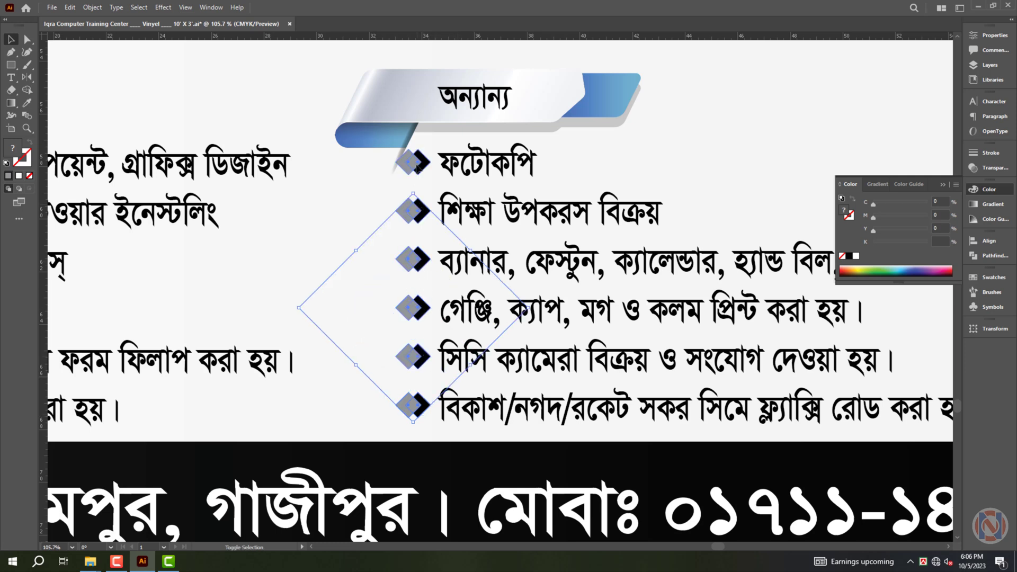
pyautogui.keyDown('shift'); pyautogui.click(415, 163); pyautogui.keyUp('shift')
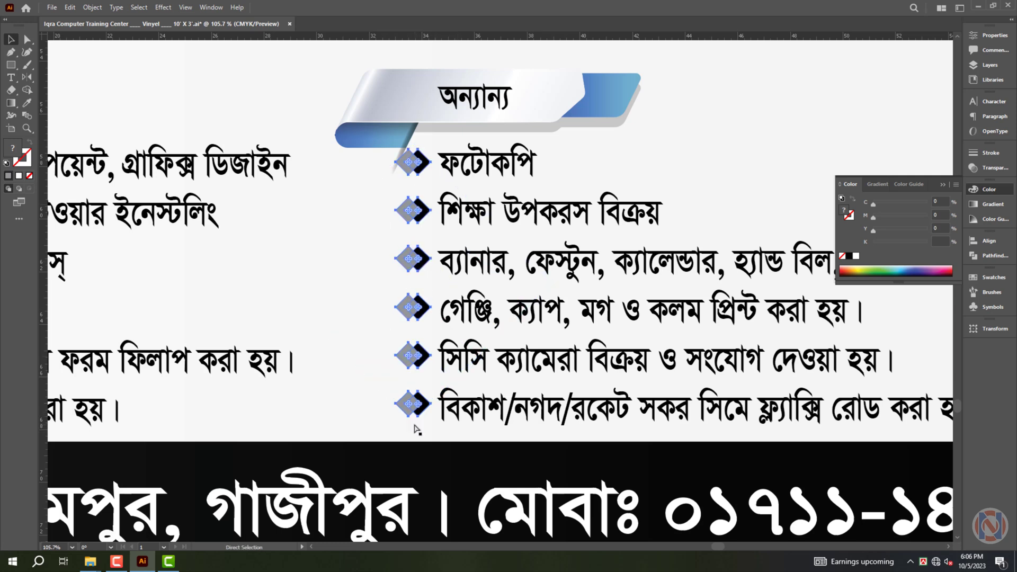
pyautogui.scroll(-2, 579, 420)
pyautogui.moveTo(579, 420); pyautogui.dragTo(603, 418)
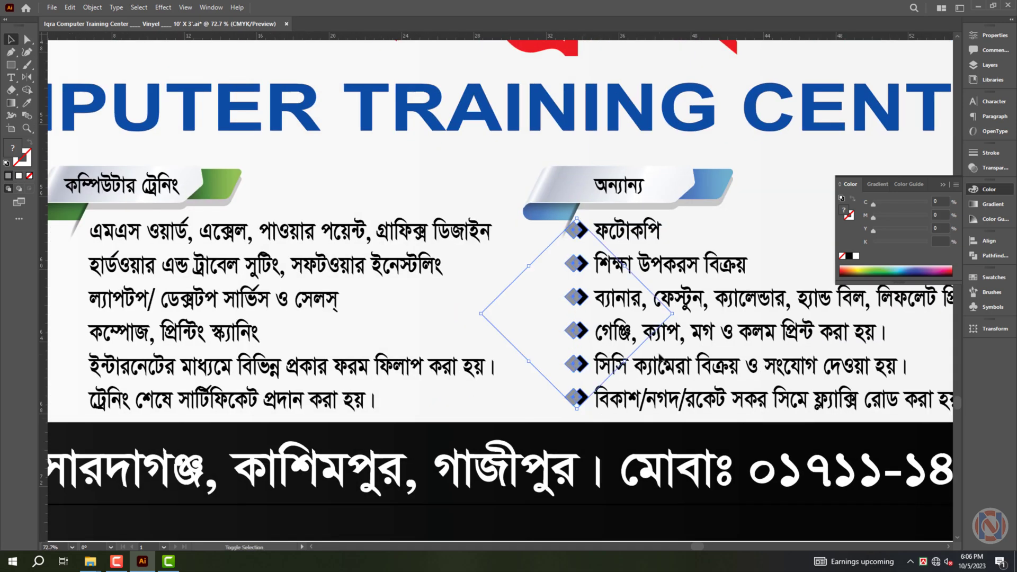
# Copy the diamond bullets beside the কম্পিউটার ট্রেনিং lines and nudge that list right
pyautogui.moveTo(574, 264); pyautogui.dragTo(188, 249)
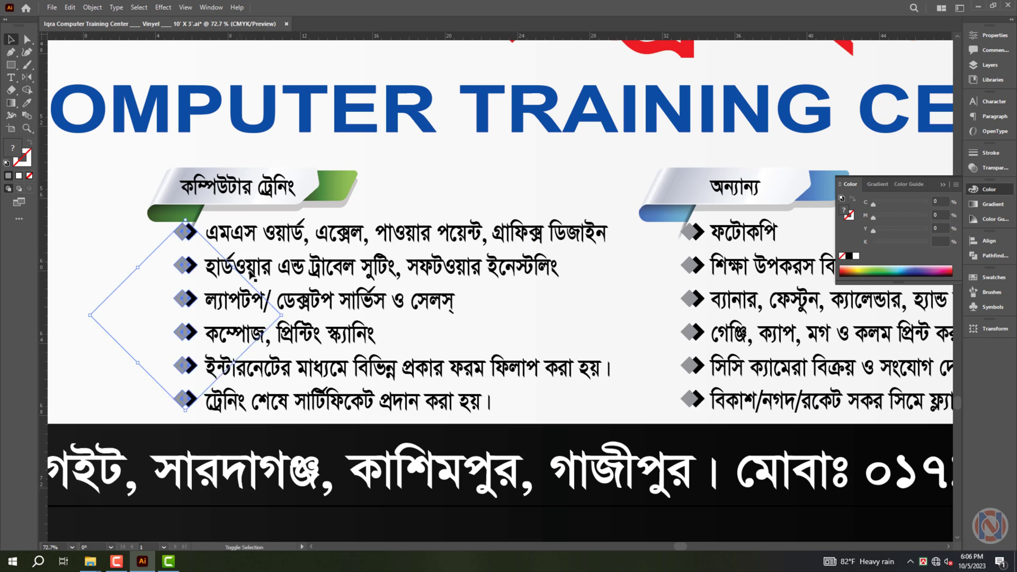
pyautogui.keyDown('shift'); pyautogui.click(281, 276); pyautogui.keyUp('shift')
pyautogui.press('Right')
pyautogui.press('Right')
pyautogui.press('Right')
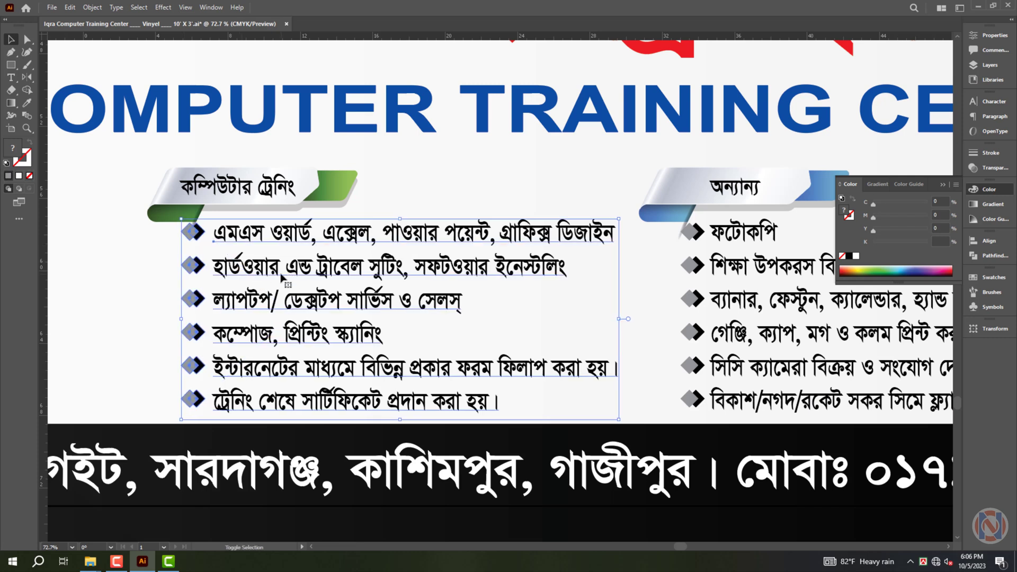
pyautogui.hotkey('shift', 'Right')
pyautogui.hotkey('shift', 'Right')
pyautogui.hotkey('shift', 'Right')
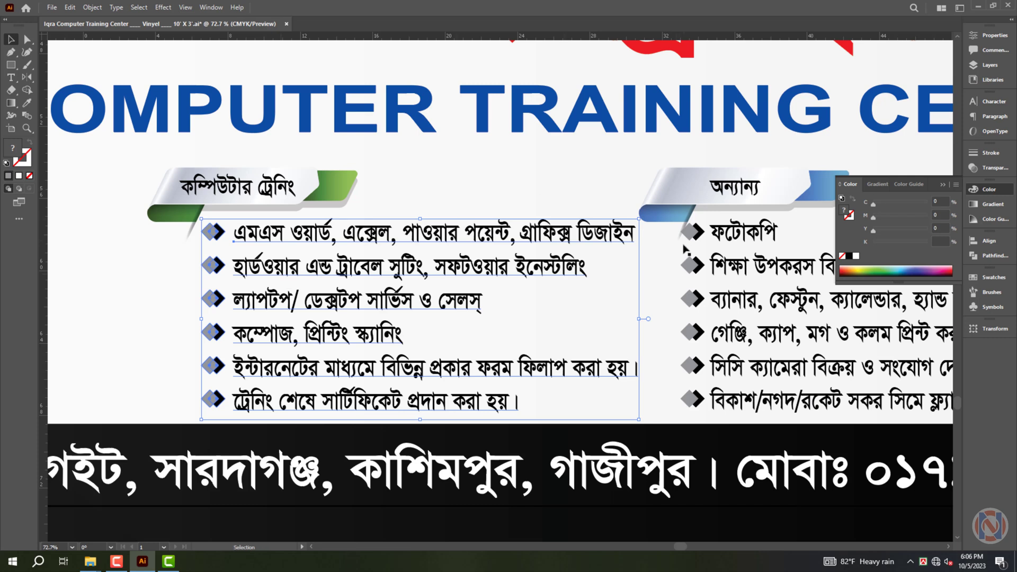
# Shift both ribbon headers slightly left so they line up with their lists
pyautogui.click(245, 175)
pyautogui.moveTo(340, 199); pyautogui.dragTo(321, 199)
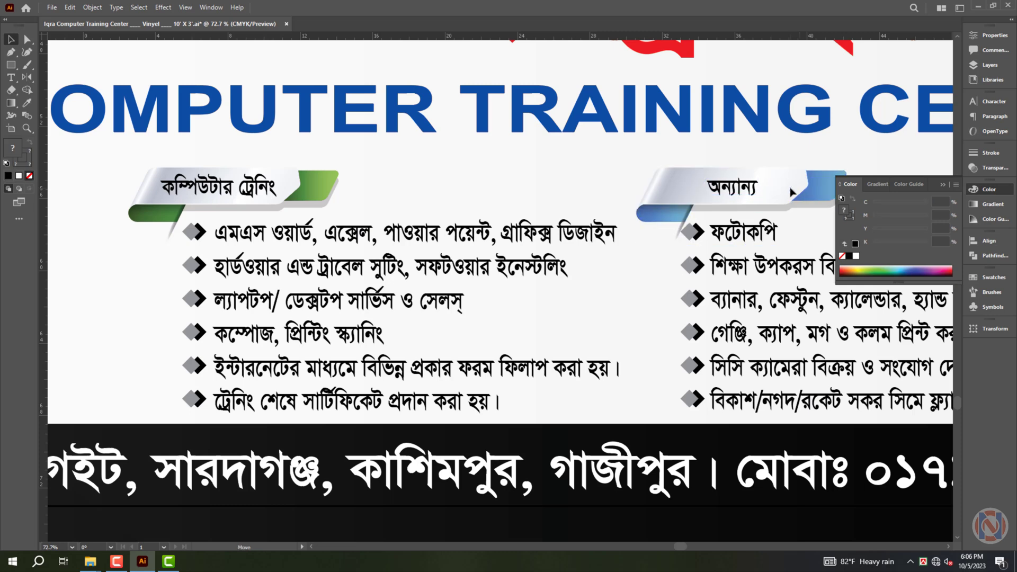
pyautogui.moveTo(803, 193); pyautogui.dragTo(789, 192)
pyautogui.scroll(-3, 583, 223)
pyautogui.scroll(-3, 530, 233)
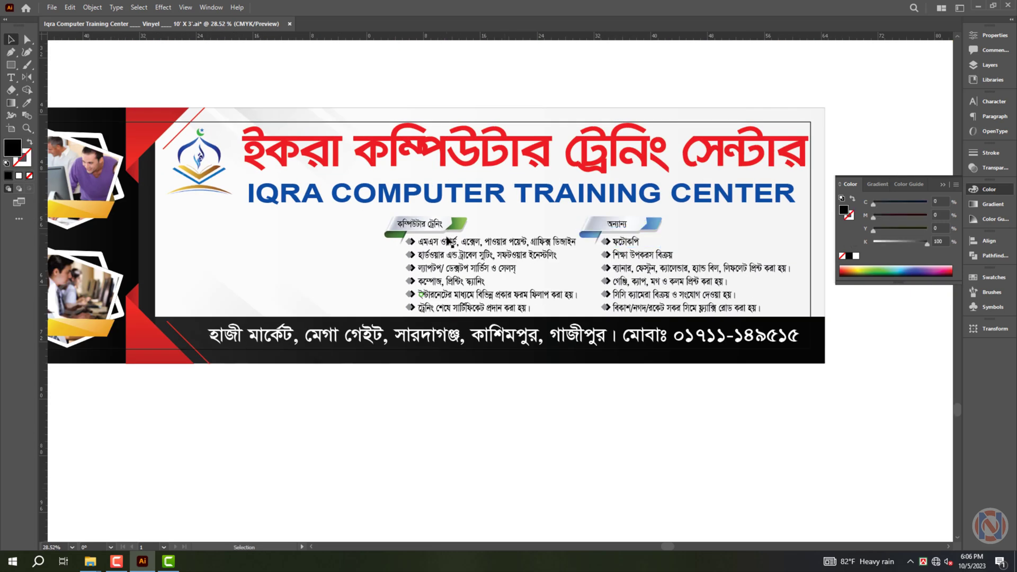
# Colour both bullet text blocks dark blue, C100 M80 Y0 K0
pyautogui.click(471, 243)
pyautogui.keyDown('shift'); pyautogui.click(625, 249); pyautogui.keyUp('shift')
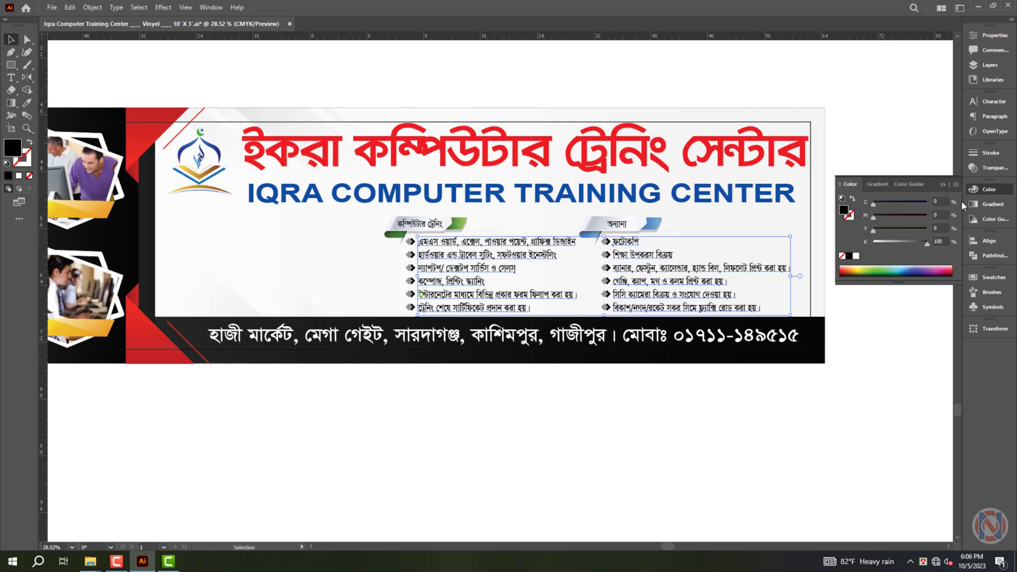
pyautogui.write('100')
pyautogui.press('Tab')
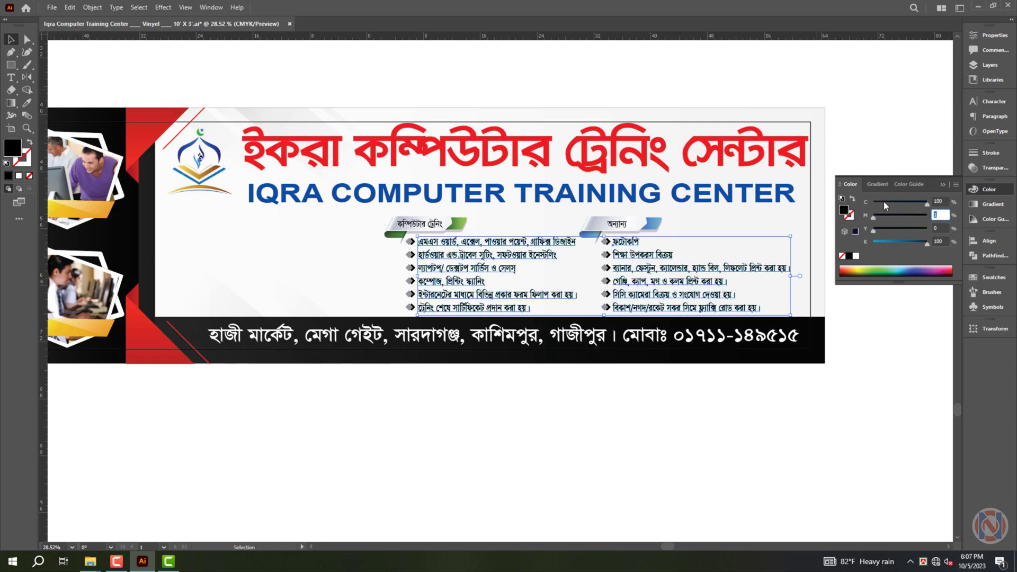
pyautogui.write('80')
pyautogui.press('Tab')
pyautogui.press('Tab')
pyautogui.write('0')
pyautogui.press('Tab')
pyautogui.click(666, 474)
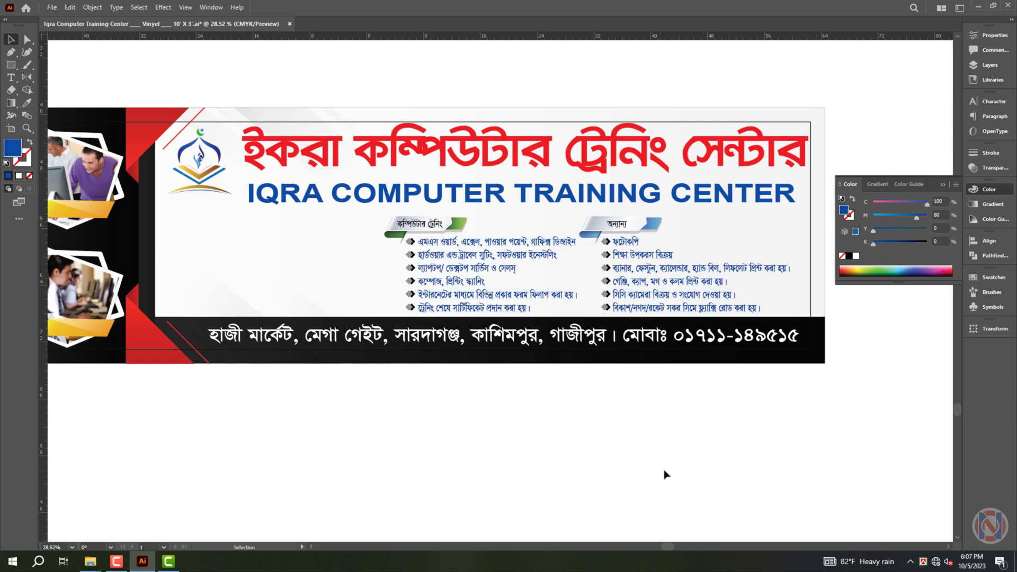
# Zoom out over the whole banner, then zoom into its left part
pyautogui.scroll(3, 672, 270)
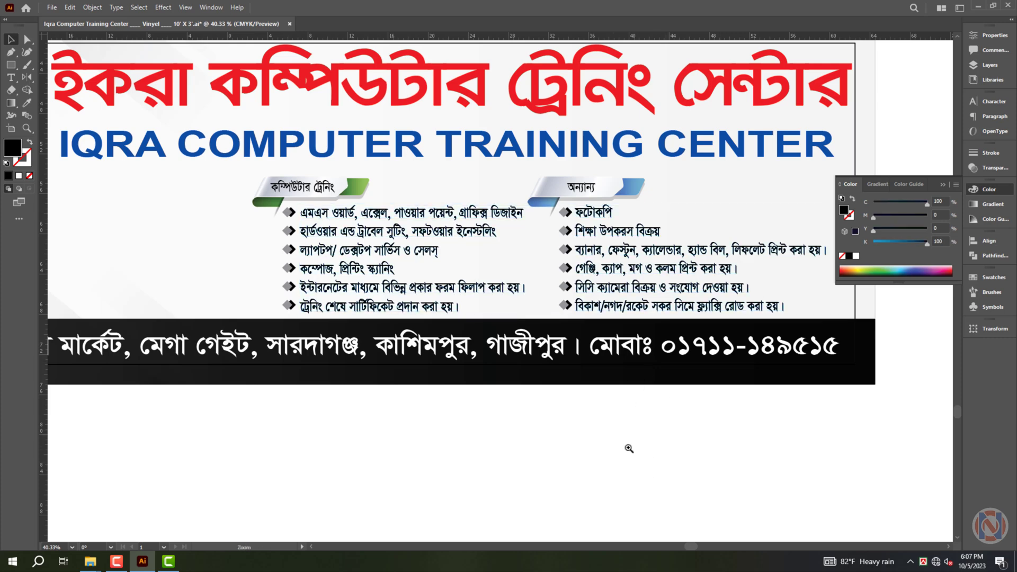
pyautogui.press('z')
pyautogui.keyDown('alt'); pyautogui.click(600, 423); pyautogui.keyUp('alt')
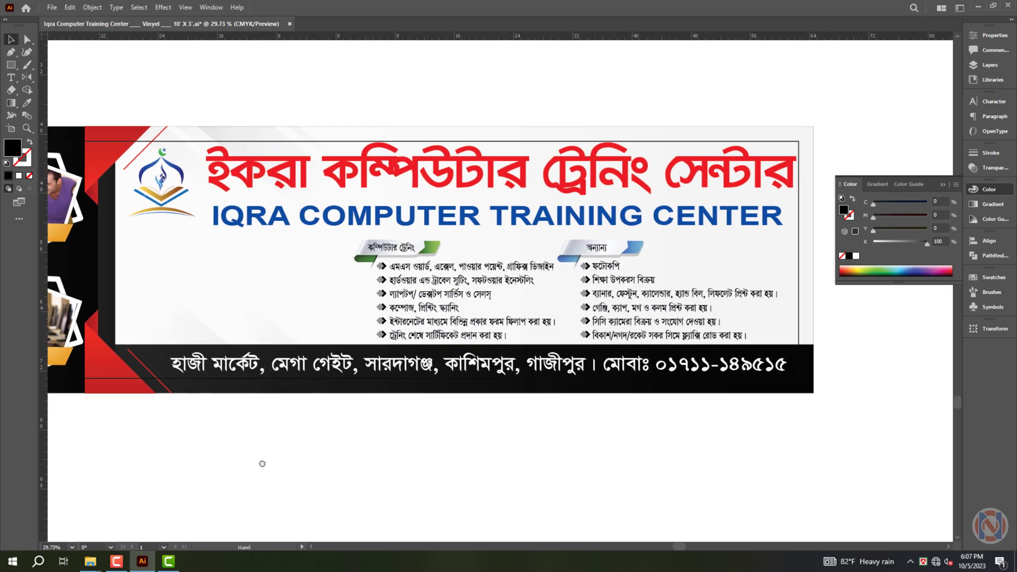
pyautogui.moveTo(261, 463); pyautogui.dragTo(345, 470)
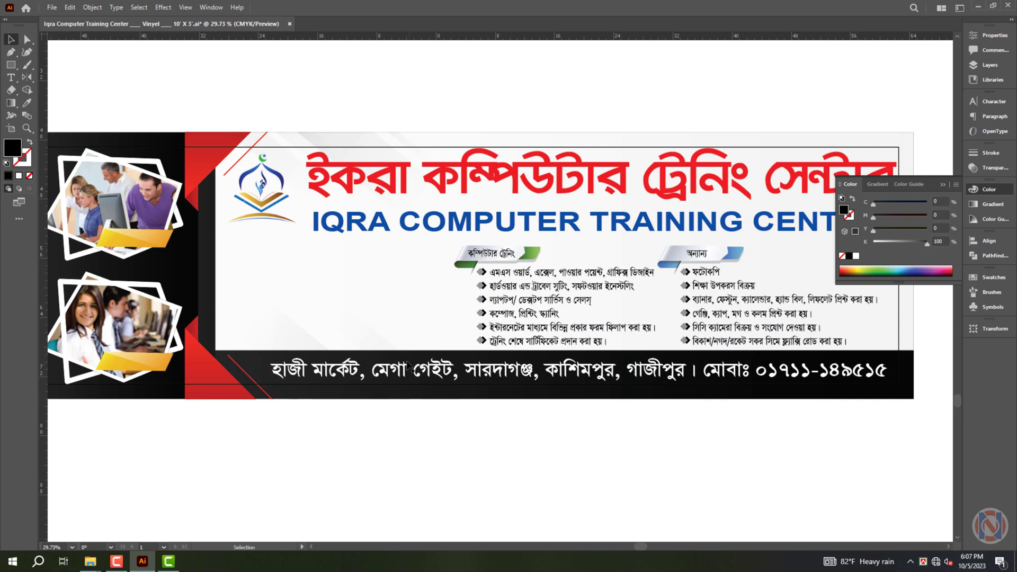
pyautogui.moveTo(397, 255); pyautogui.dragTo(416, 324)
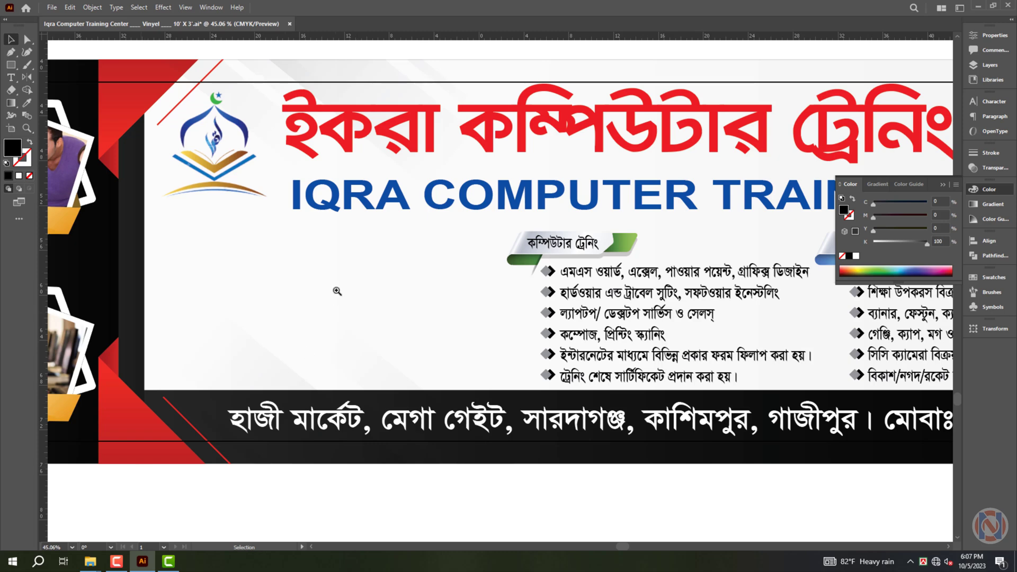
# Open 858182422 from All Design (F:) > Camera > Printer with Adobe Illustrator 2022
pyautogui.click(69, 529)
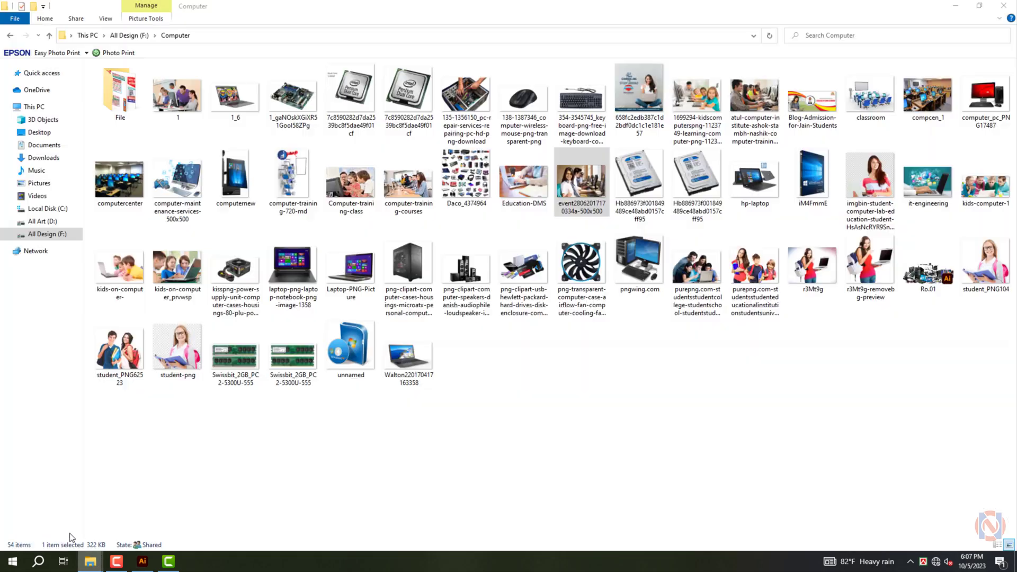
pyautogui.click(47, 233)
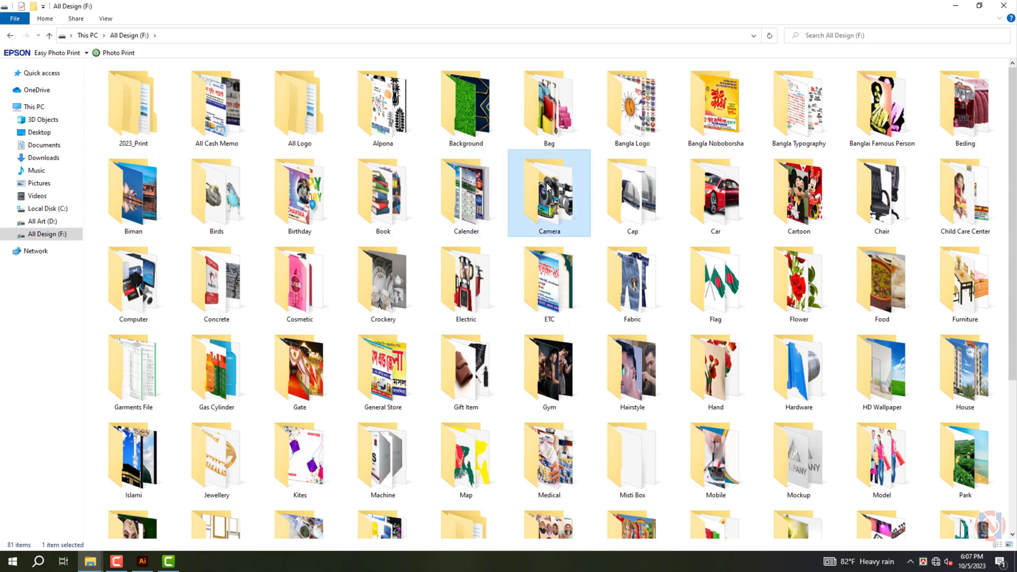
pyautogui.doubleClick(548, 190)
pyautogui.doubleClick(182, 105)
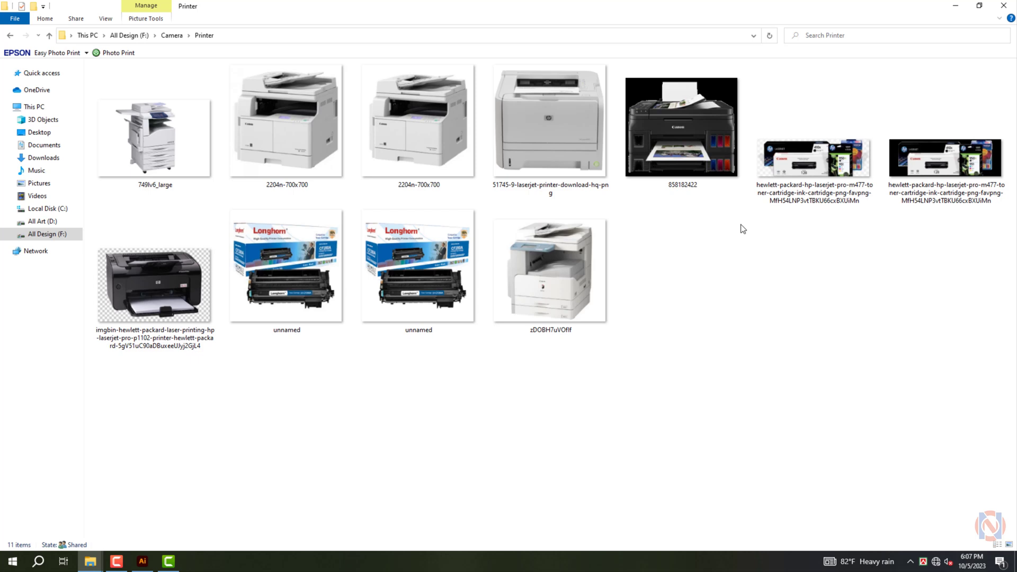
pyautogui.rightClick(147, 138)
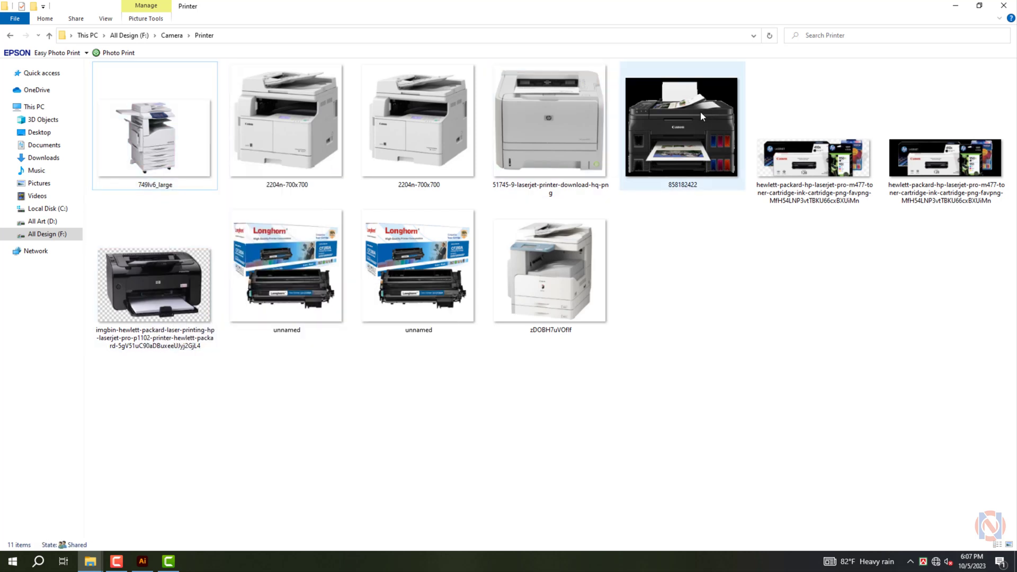
pyautogui.click(717, 163)
pyautogui.rightClick(717, 163)
pyautogui.moveTo(747, 278)
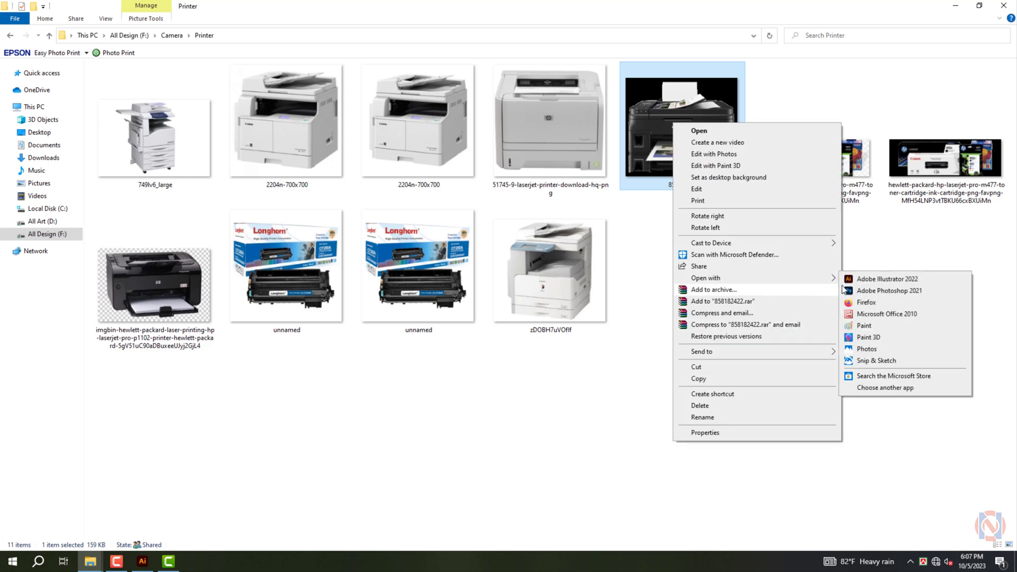
pyautogui.click(861, 282)
# Cut the printer image, close its document without saving, and paste it into the banner
pyautogui.hotkey('ctrl', 'x')
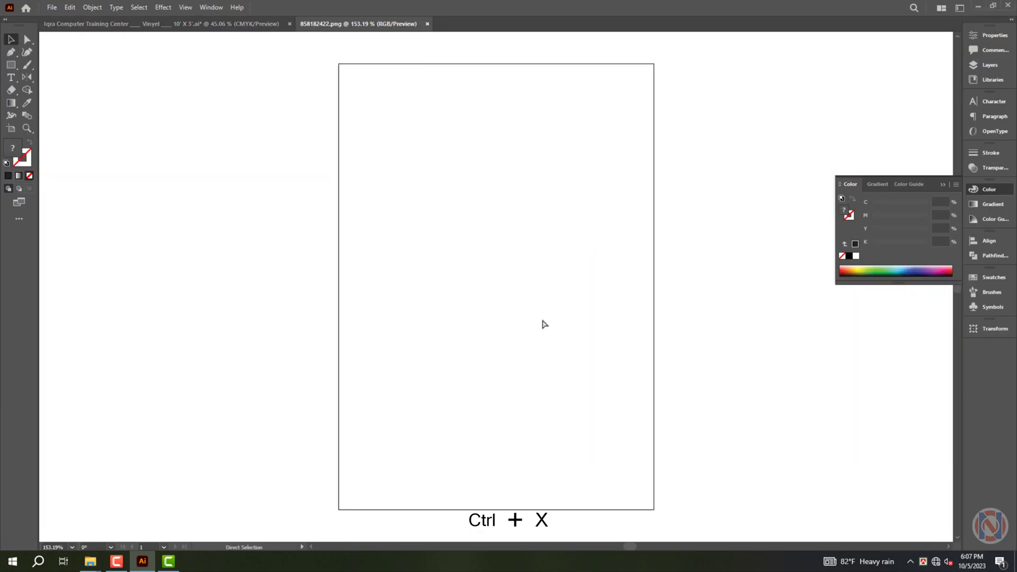
pyautogui.hotkey('ctrl', 'w')
pyautogui.click(560, 294)
pyautogui.hotkey('ctrl', 'v')
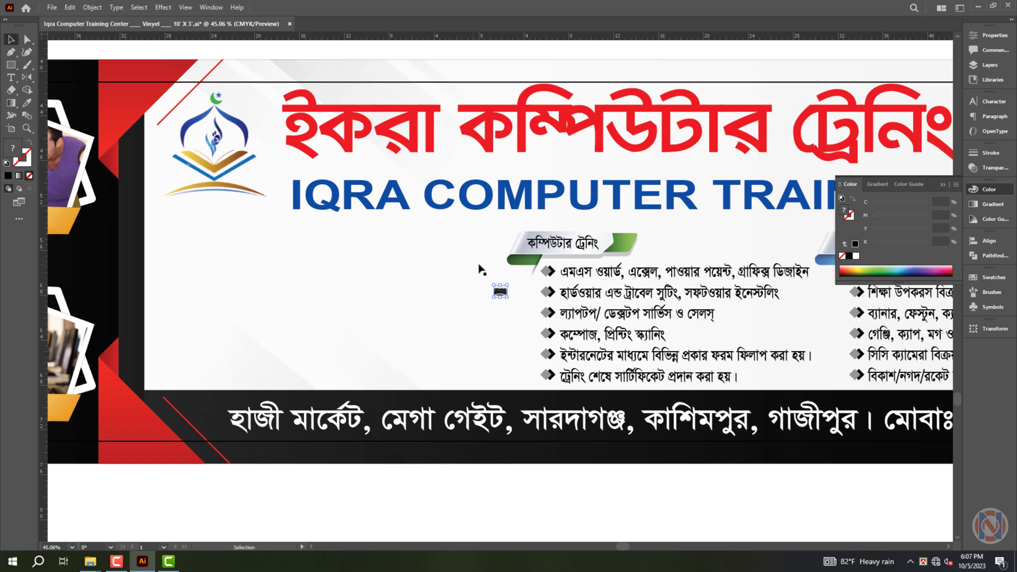
# Enlarge the printer image and place it beside the কম্পিউটার ট্রেনিং list
pyautogui.moveTo(509, 298); pyautogui.dragTo(567, 349)
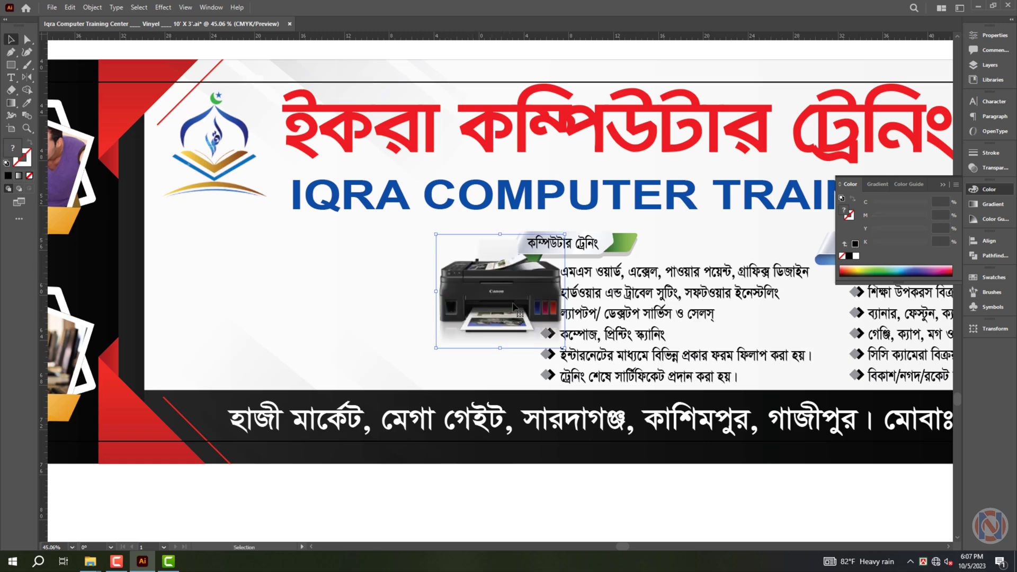
pyautogui.moveTo(525, 312); pyautogui.dragTo(426, 324)
pyautogui.scroll(-1, 418, 339)
pyautogui.scroll(-1, 402, 360)
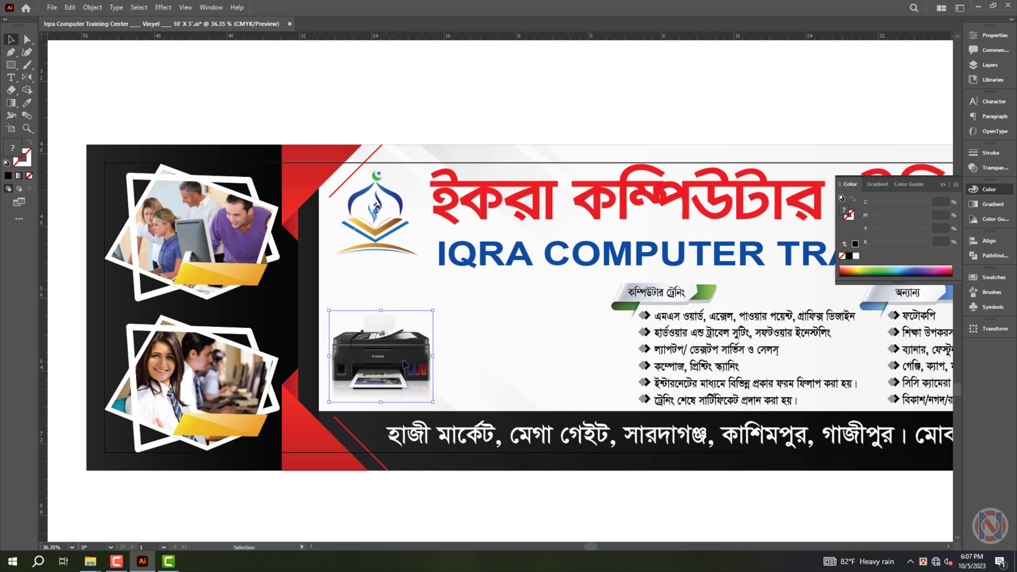
pyautogui.moveTo(398, 366)
pyautogui.mouseDown()
pyautogui.moveTo(556, 367)
pyautogui.moveTo(563, 380)
pyautogui.mouseUp()
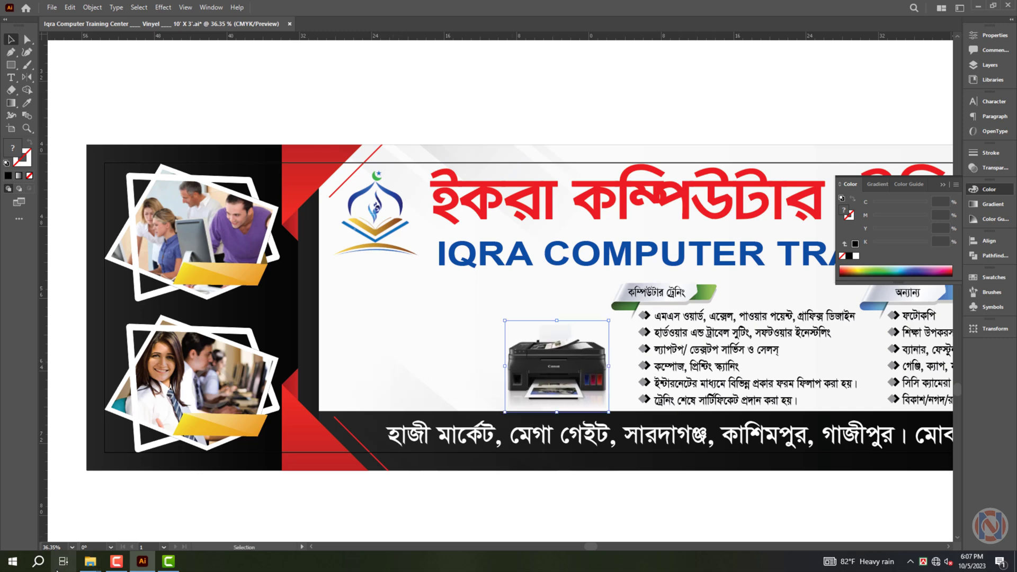
pyautogui.click(78, 522)
# Open pngwing.com from All Design (F:) > Computer in Illustrator and cut the image
pyautogui.press('BackSpace')
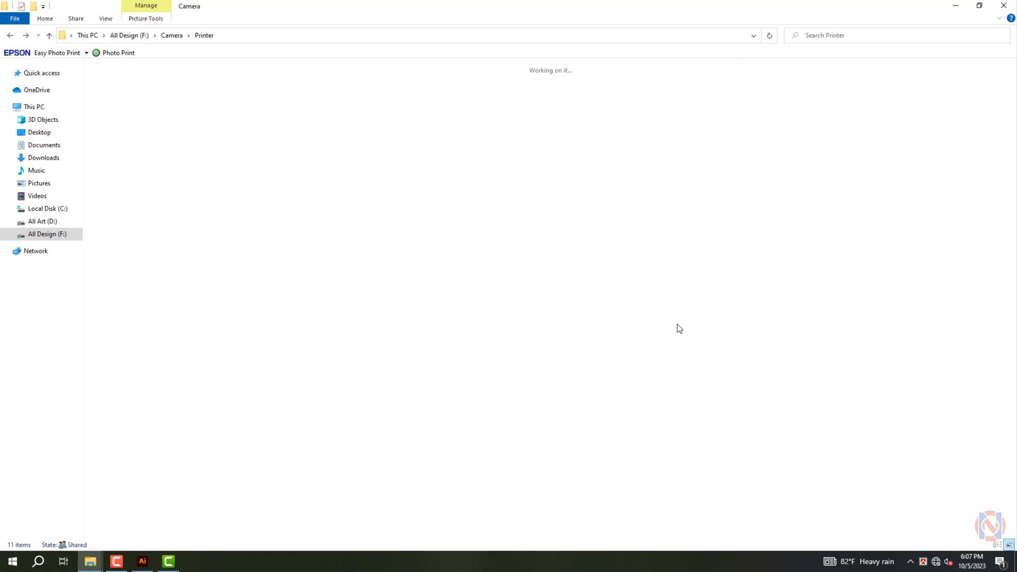
pyautogui.click(61, 234)
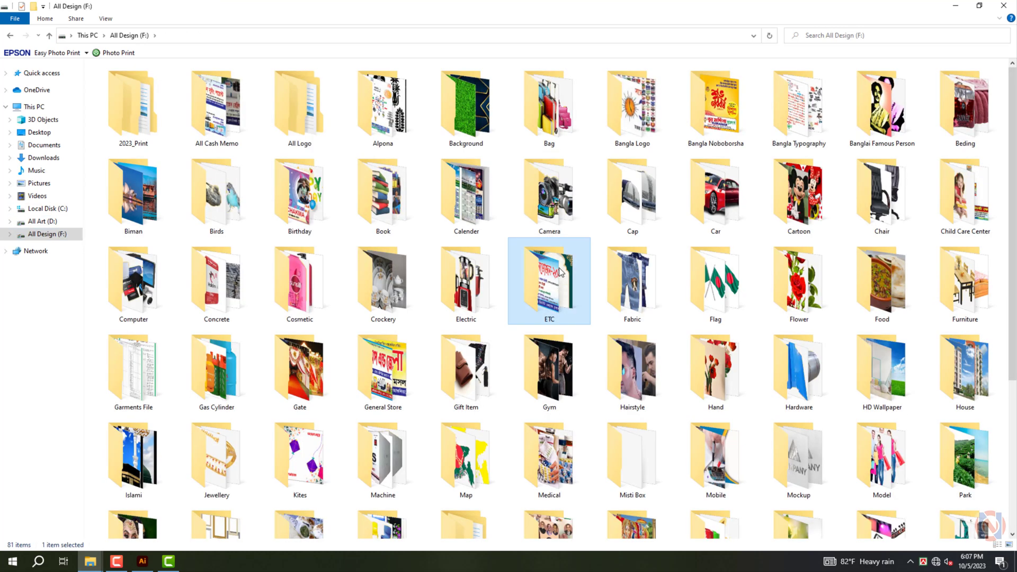
pyautogui.press('Return')
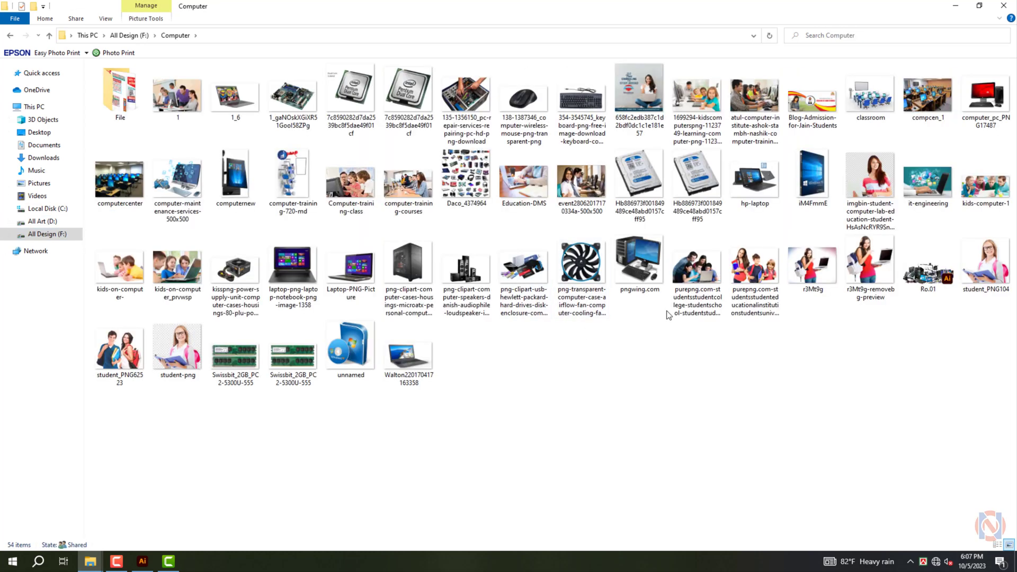
pyautogui.click(650, 262)
pyautogui.rightClick(650, 262)
pyautogui.moveTo(681, 388)
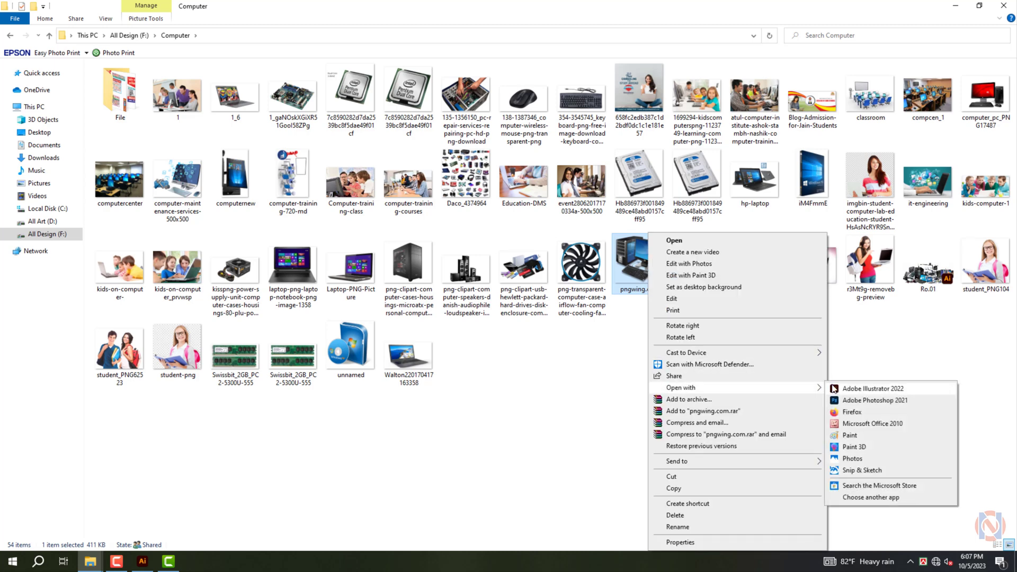
pyautogui.click(864, 390)
pyautogui.hotkey('ctrl', 'x')
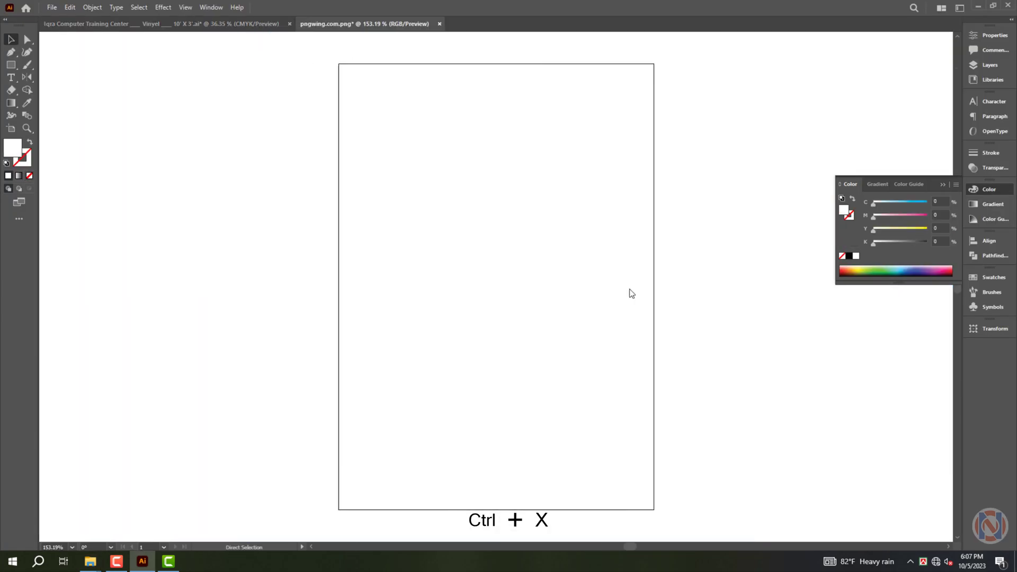
# Paste the computer image into the banner's lower left and mirror it horizontally
pyautogui.hotkey('ctrl', 'w')
pyautogui.click(568, 294)
pyautogui.hotkey('ctrl', 'v')
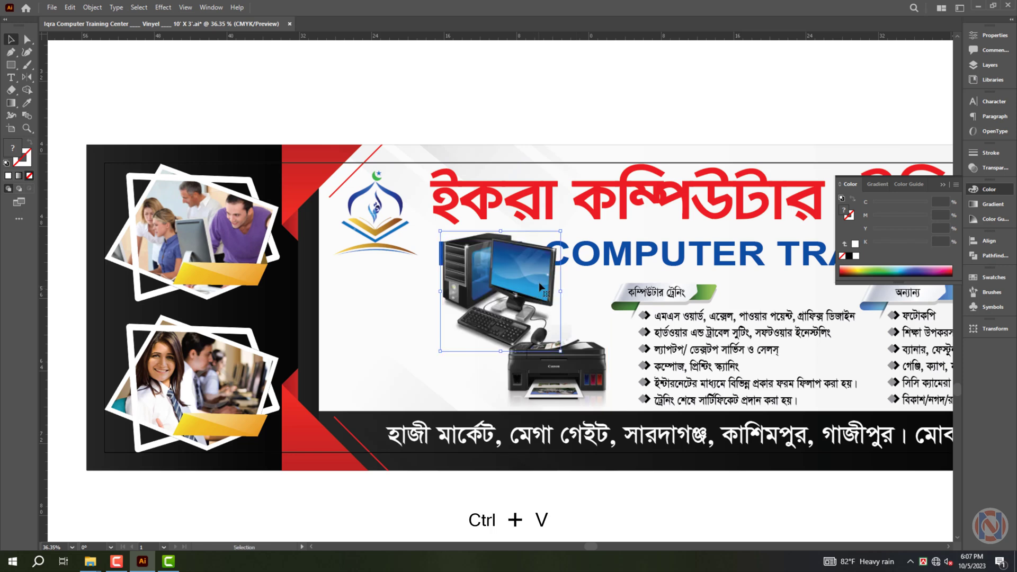
pyautogui.moveTo(539, 281)
pyautogui.mouseDown()
pyautogui.moveTo(478, 329)
pyautogui.moveTo(423, 321)
pyautogui.mouseUp()
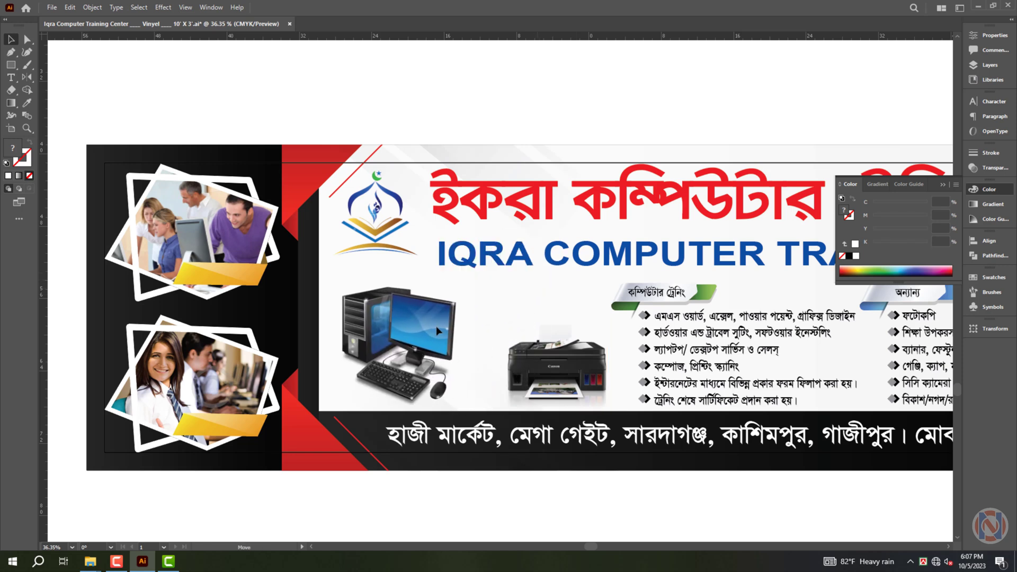
pyautogui.press('o')
pyautogui.moveTo(479, 335); pyautogui.dragTo(478, 335)
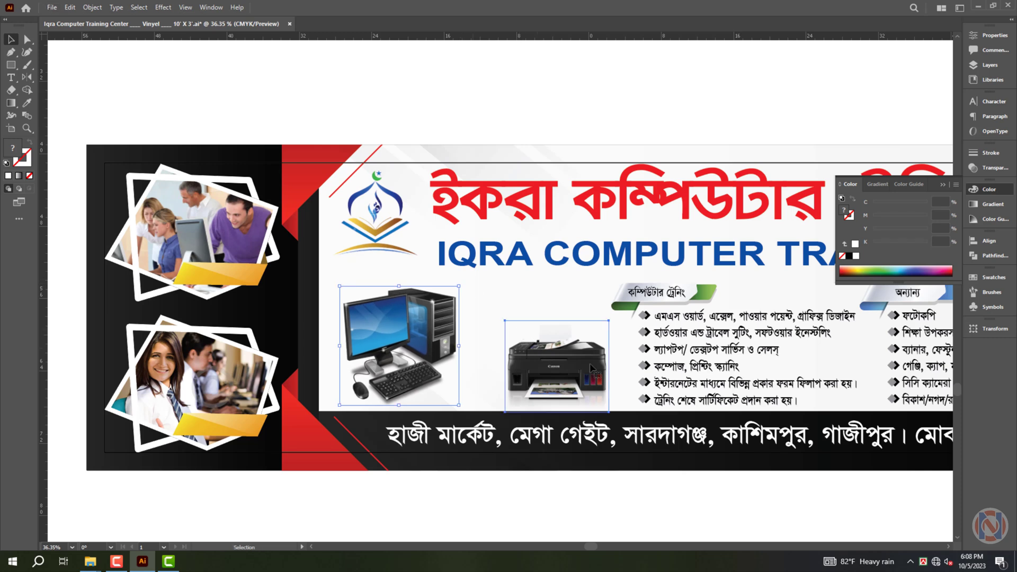
# Bottom-align the computer with the printer, nudge both up, and enlarge them together
pyautogui.moveTo(592, 366)
pyautogui.mouseDown()
pyautogui.moveTo(543, 364)
pyautogui.moveTo(577, 357)
pyautogui.mouseUp()
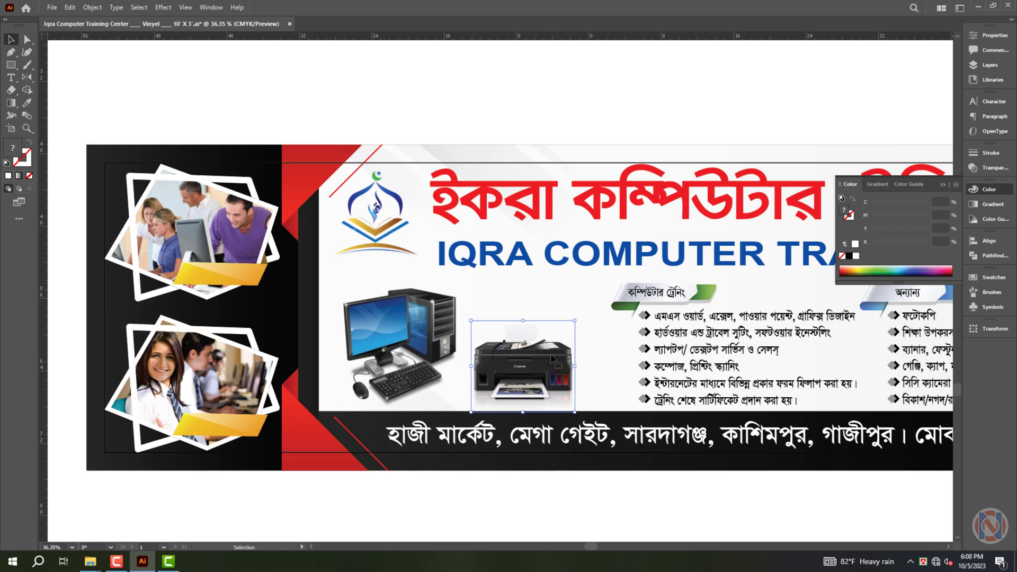
pyautogui.keyDown('shift'); pyautogui.click(539, 317); pyautogui.keyUp('shift')
pyautogui.keyDown('shift'); pyautogui.click(403, 344); pyautogui.keyUp('shift')
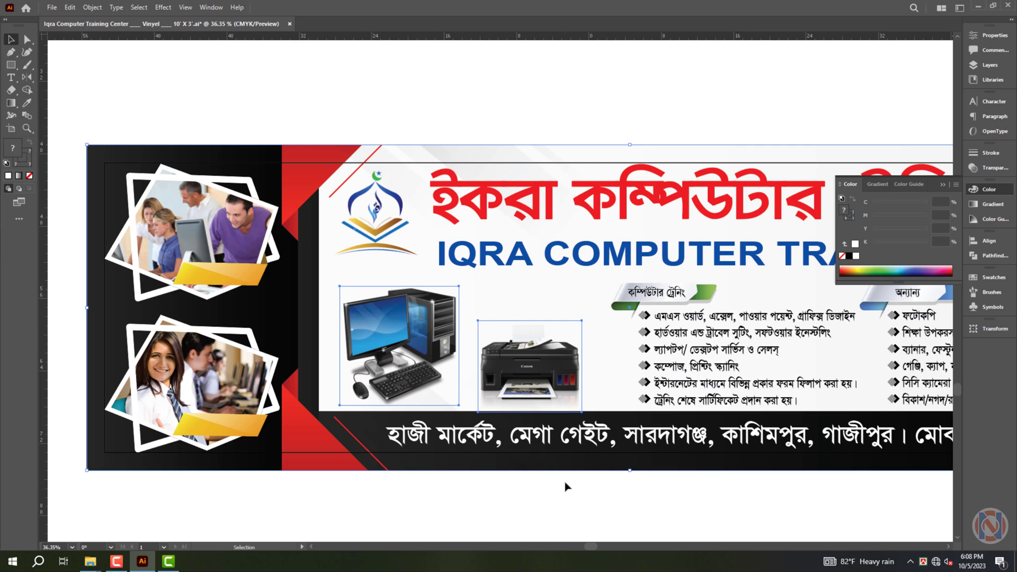
pyautogui.keyDown('shift'); pyautogui.click(556, 455); pyautogui.keyUp('shift')
pyautogui.keyDown('shift'); pyautogui.click(532, 407); pyautogui.keyUp('shift')
pyautogui.scroll(2, 535, 376)
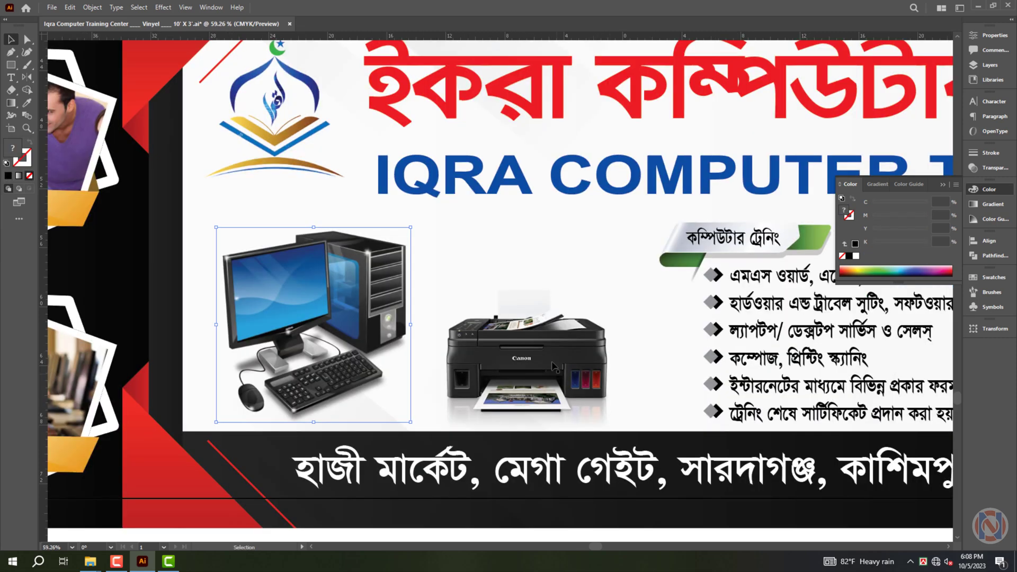
pyautogui.keyDown('shift'); pyautogui.click(527, 387); pyautogui.keyUp('shift')
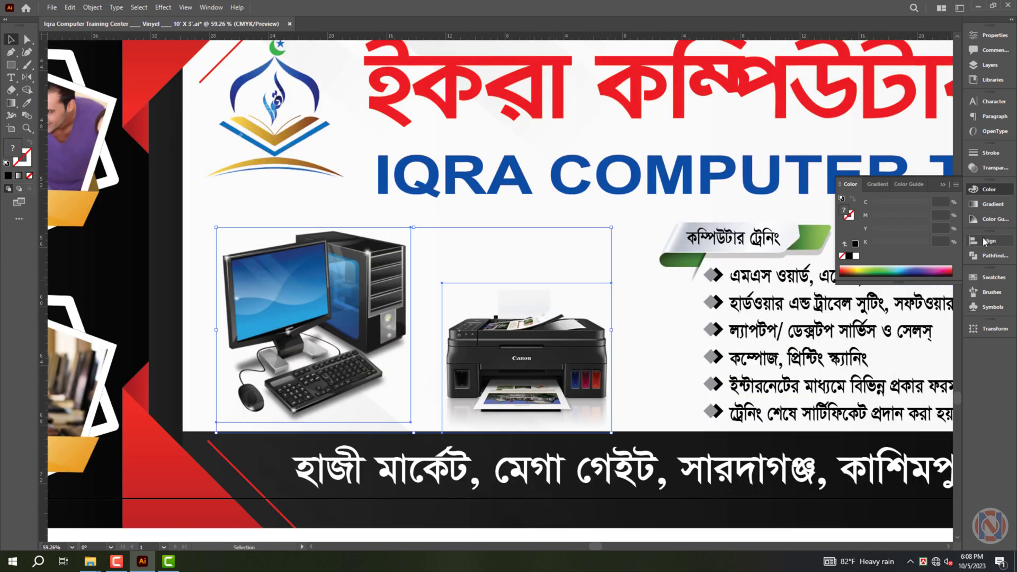
pyautogui.click(988, 241)
pyautogui.click(952, 264)
pyautogui.hotkey('shift', 'Up')
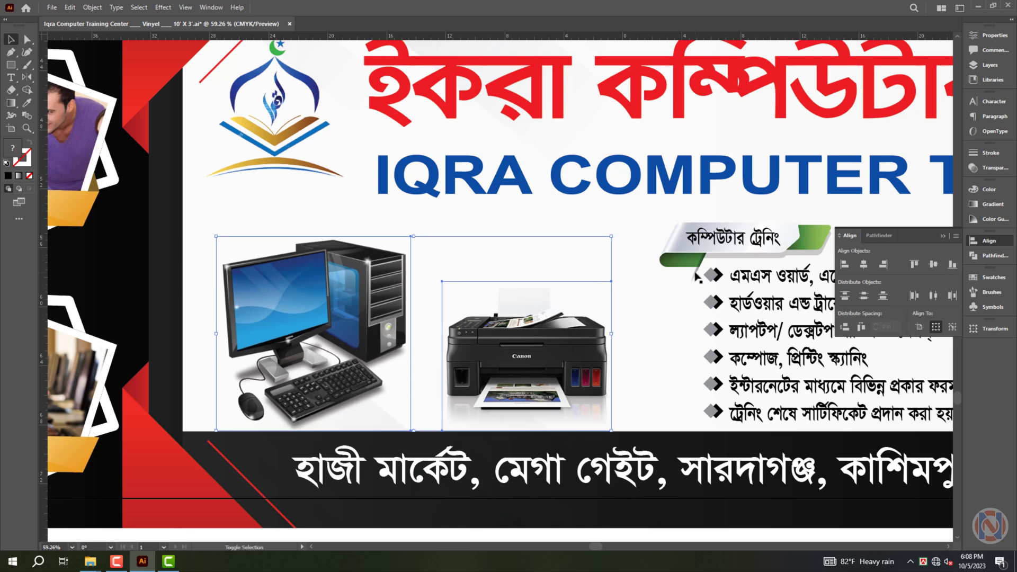
pyautogui.moveTo(610, 233); pyautogui.dragTo(649, 215)
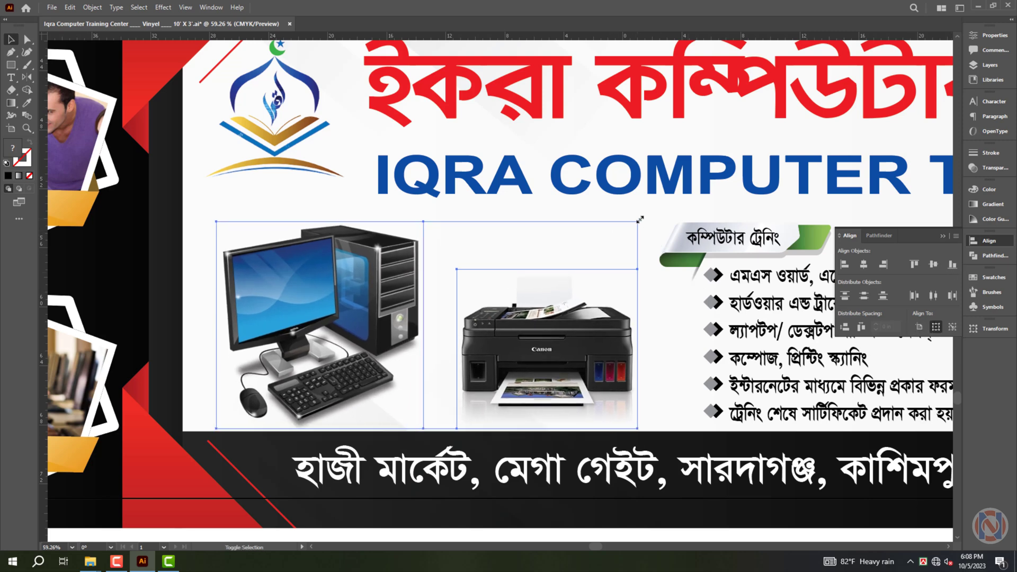
pyautogui.keyDown('alt'); pyautogui.click(448, 289); pyautogui.keyUp('alt')
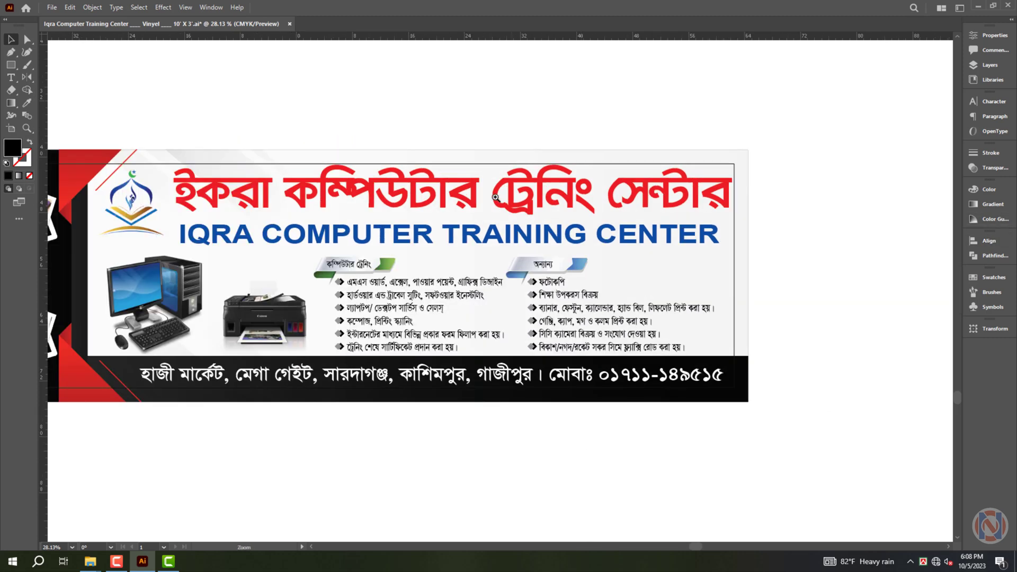
# Nudge the English and Bengali titles down slightly
pyautogui.scroll(3, 580, 452)
pyautogui.click(565, 246)
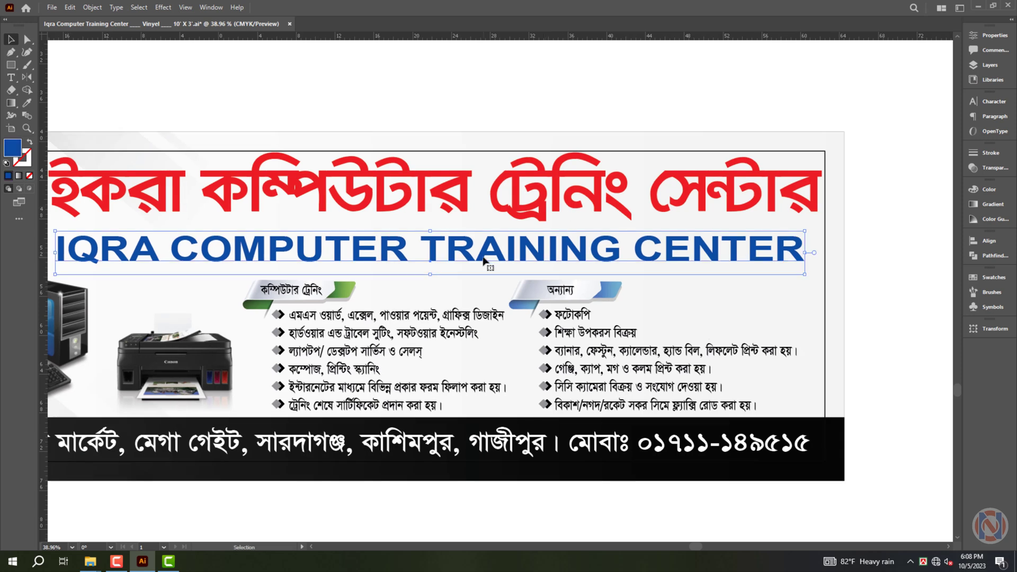
pyautogui.press('Down')
pyautogui.press('Down')
pyautogui.press('Down')
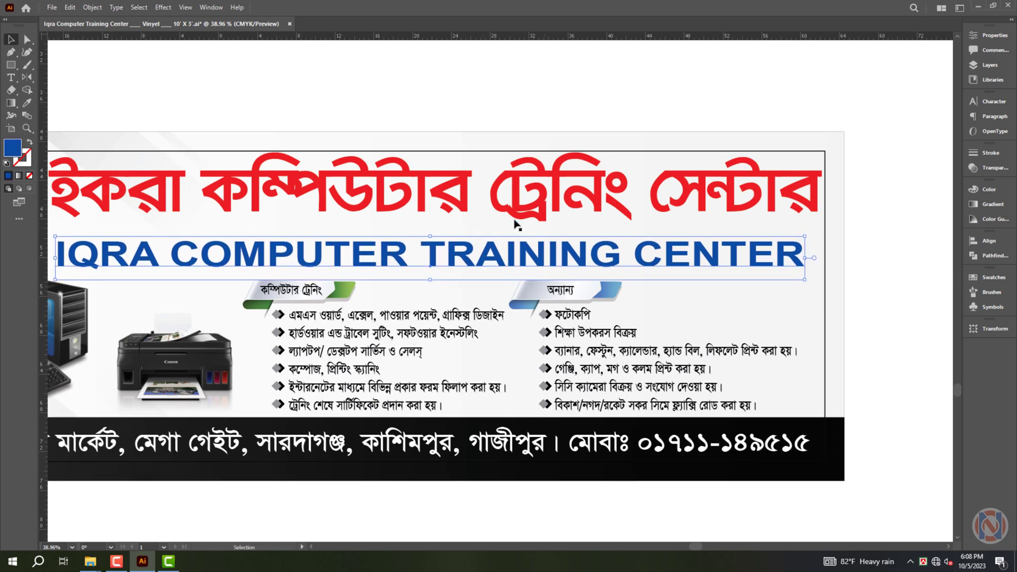
pyautogui.click(468, 233)
pyautogui.press('Down')
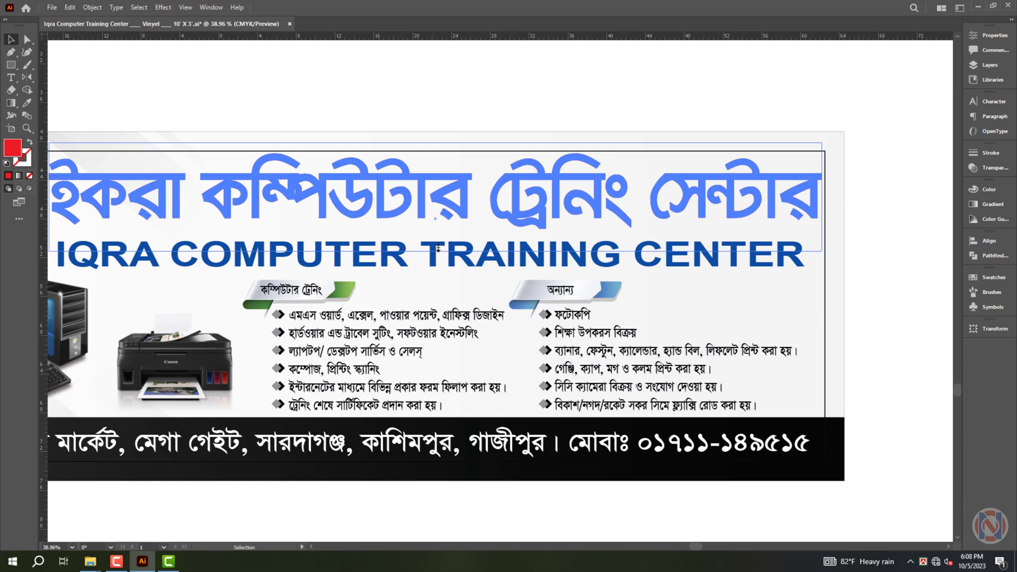
pyautogui.press('Down')
pyautogui.keyDown('shift'); pyautogui.click(485, 259); pyautogui.keyUp('shift')
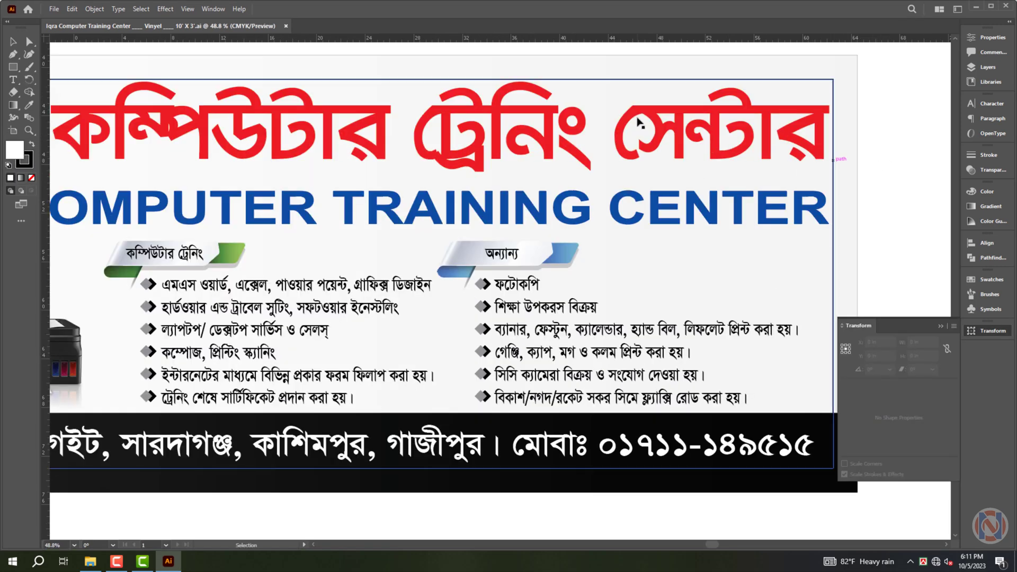
pyautogui.click(920, 188)
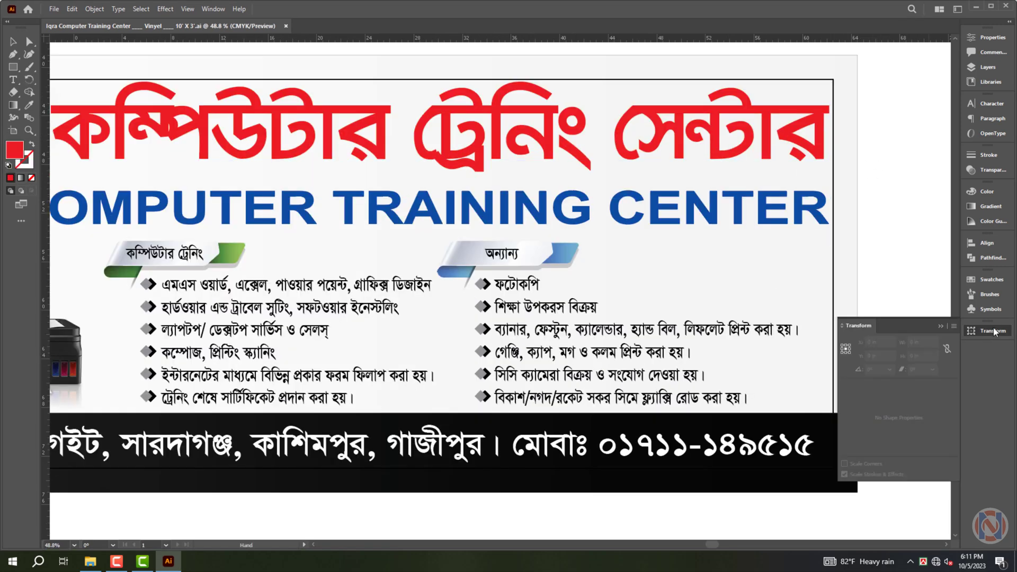
pyautogui.click(994, 331)
# Add a drop shadow to the Bengali title: opacity 40%, X/Y offset 0.2 in, blur 0.2 in
pyautogui.click(487, 112)
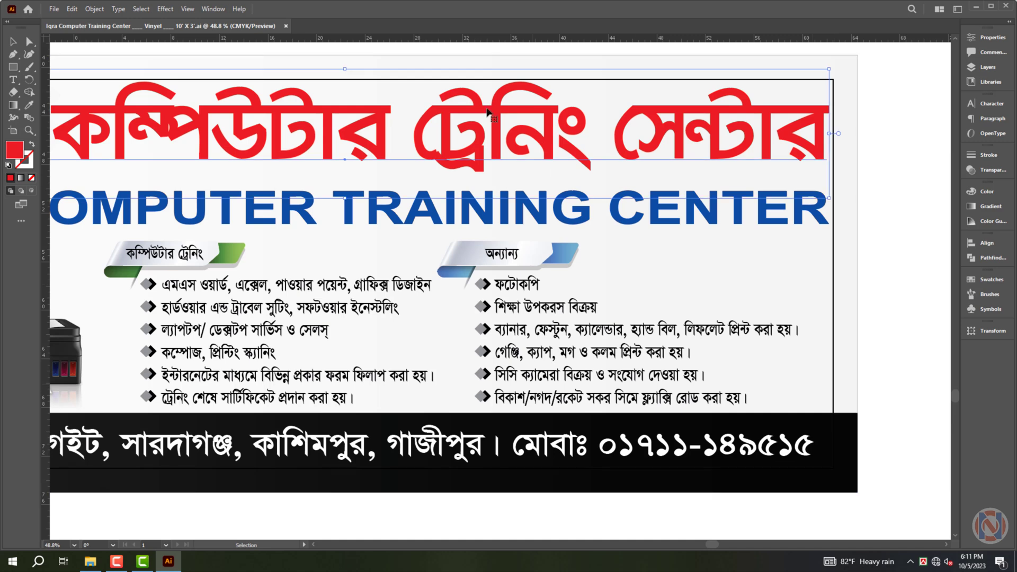
pyautogui.click(166, 10)
pyautogui.moveTo(180, 129)
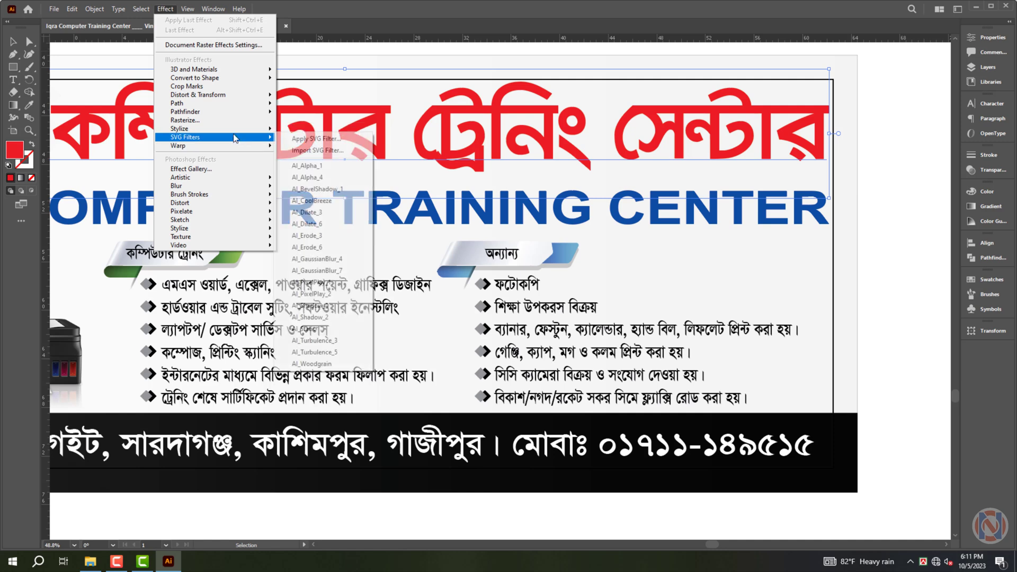
pyautogui.click(331, 130)
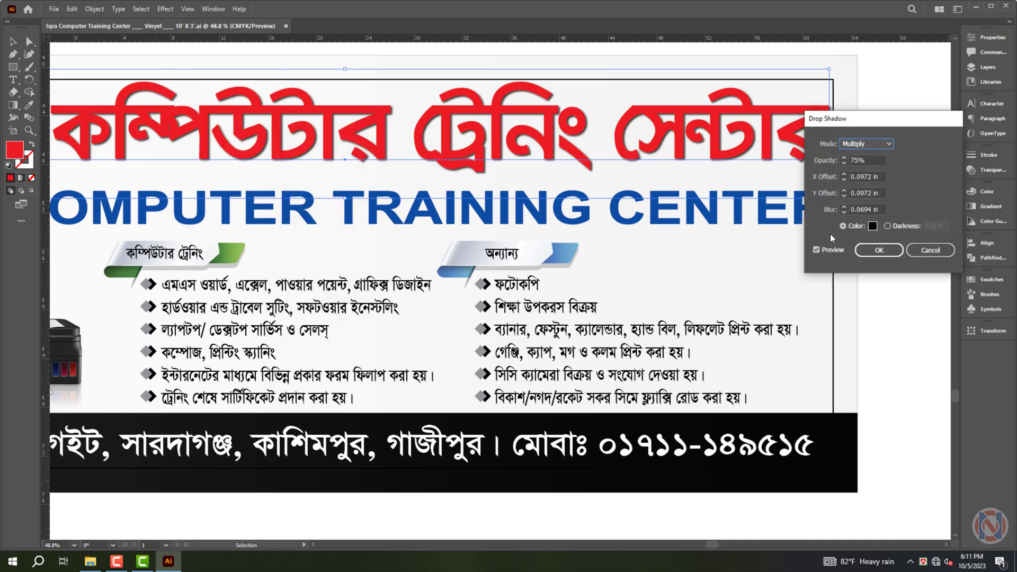
pyautogui.press('Tab')
pyautogui.write('40')
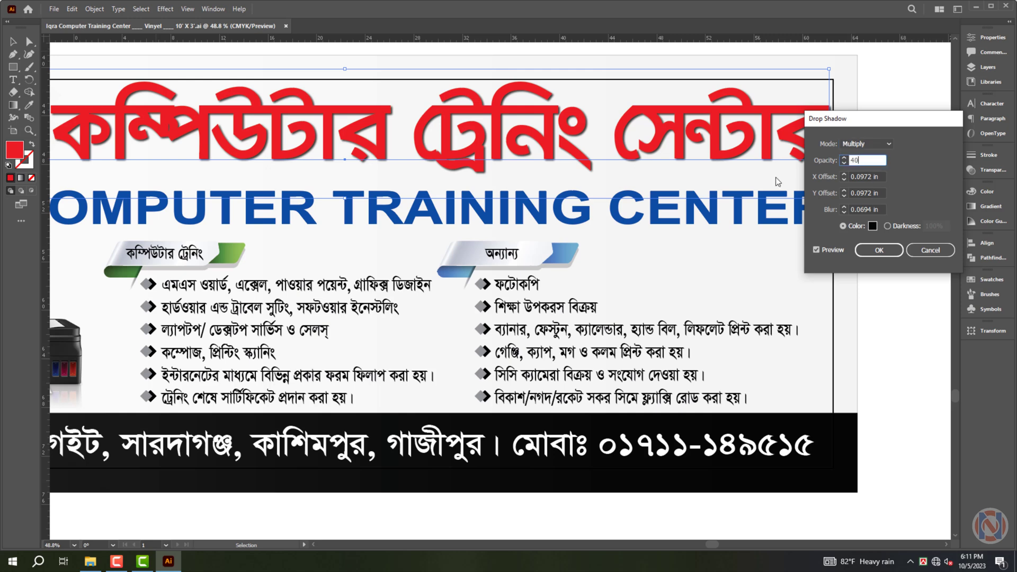
pyautogui.press('Tab')
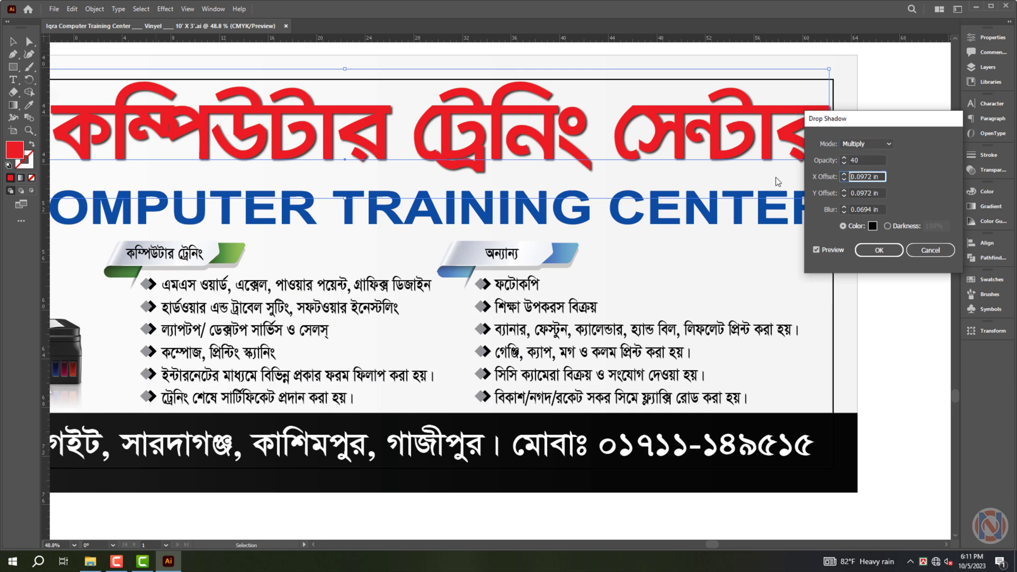
pyautogui.write('.2')
pyautogui.press('Tab')
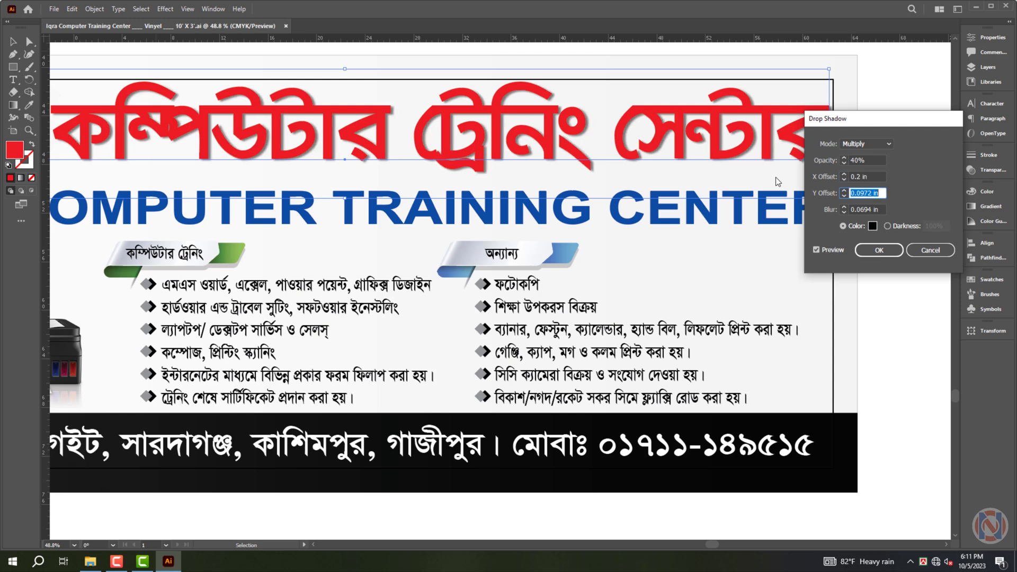
pyautogui.write('.2')
pyautogui.press('Tab')
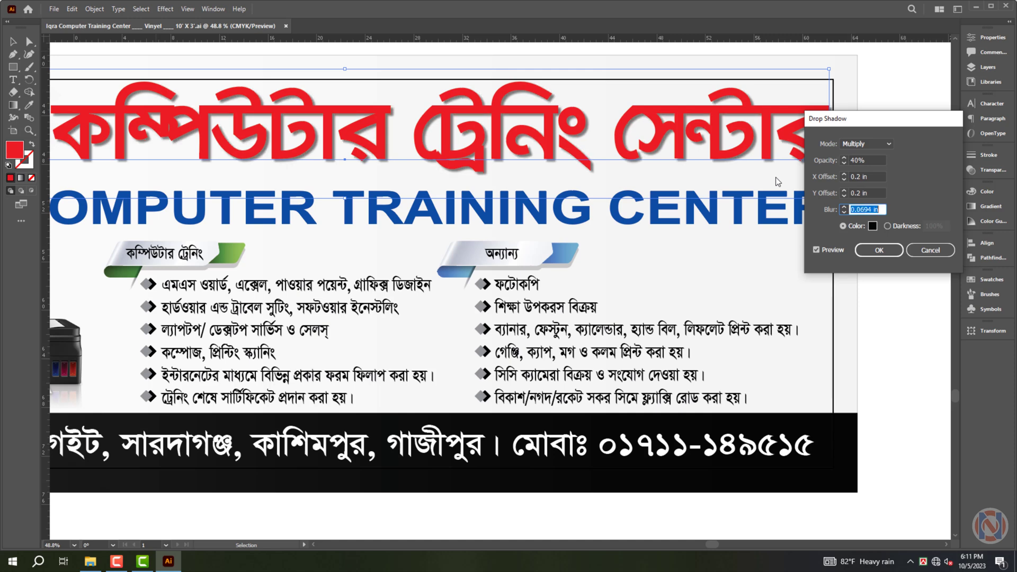
pyautogui.write('.1')
pyautogui.press('Tab')
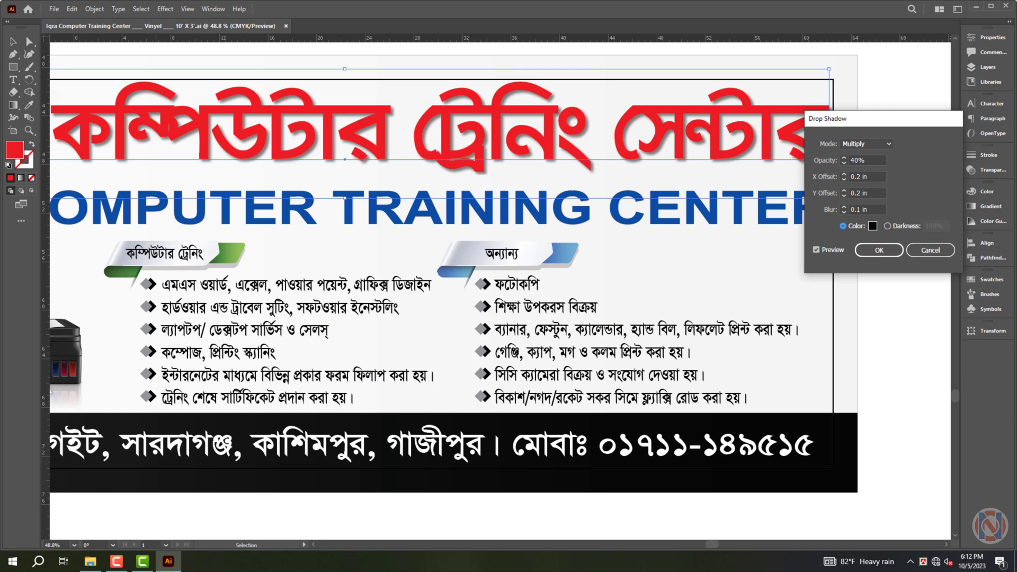
pyautogui.hotkey('shift', 'Tab')
pyautogui.write('2')
pyautogui.press('Tab')
pyautogui.click(879, 250)
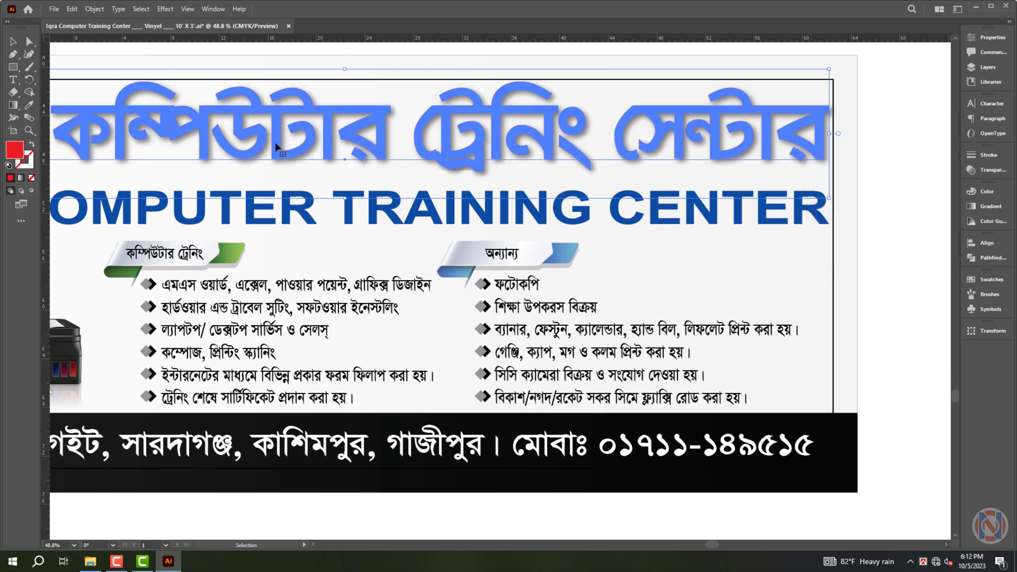
# Expand the heading's appearance and select only the red Bengali text
pyautogui.click(95, 9)
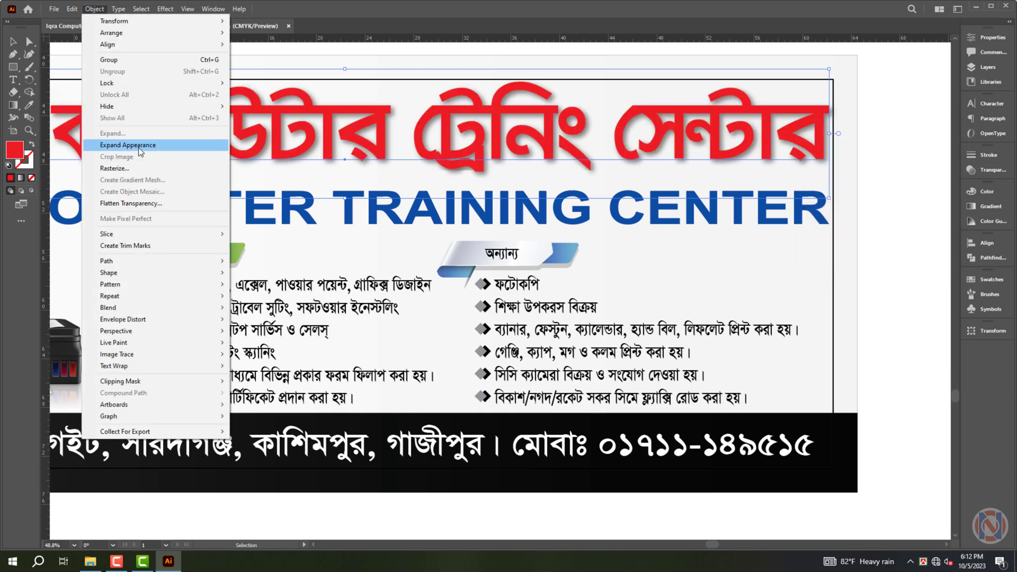
pyautogui.click(122, 143)
pyautogui.rightClick(266, 118)
pyautogui.press('a')
pyautogui.click(651, 139)
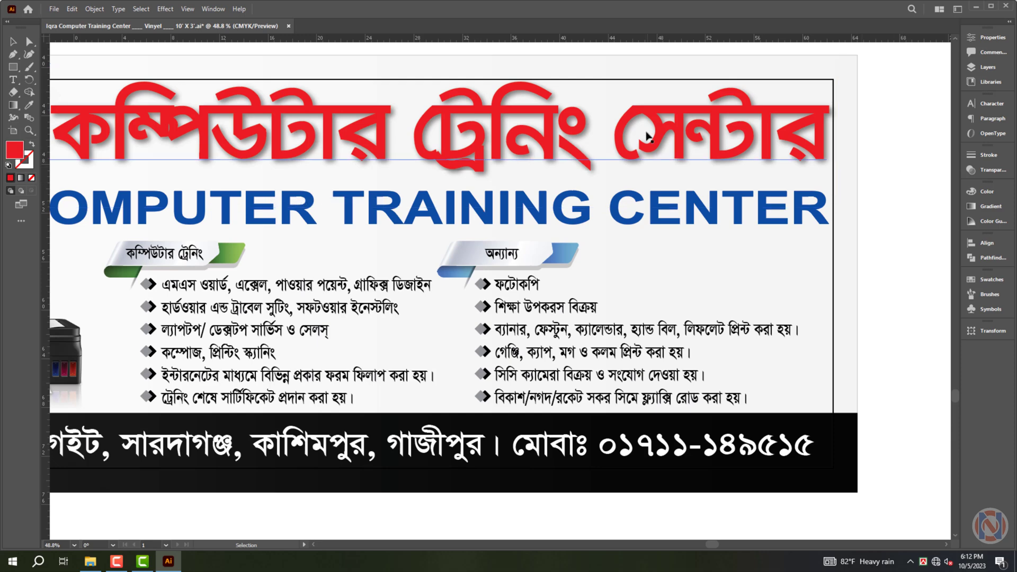
# Give the Bengali letters a stroke, first 16 pt, then thinner
pyautogui.click(988, 154)
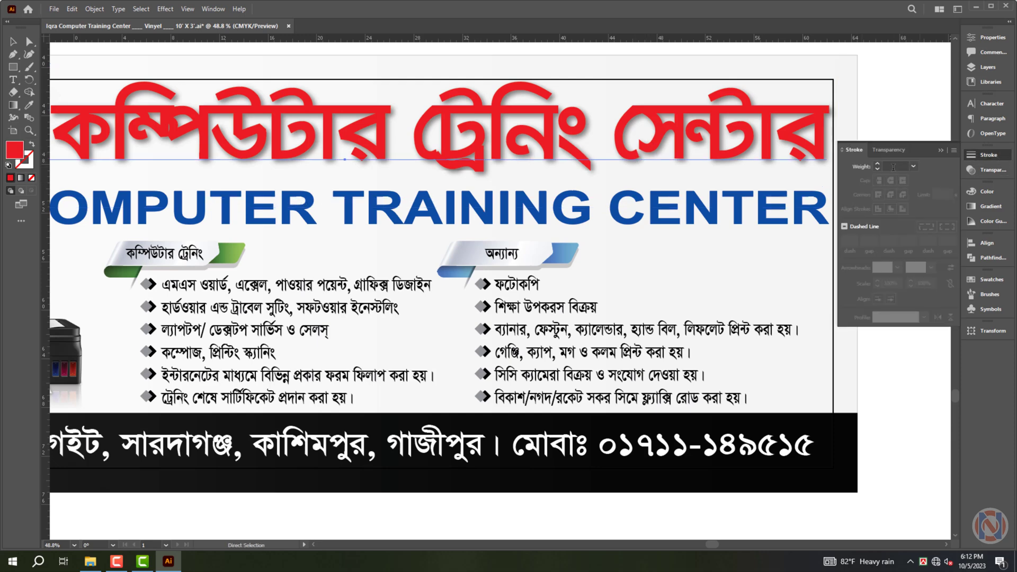
pyautogui.click(893, 166)
pyautogui.write('16')
pyautogui.press('Return')
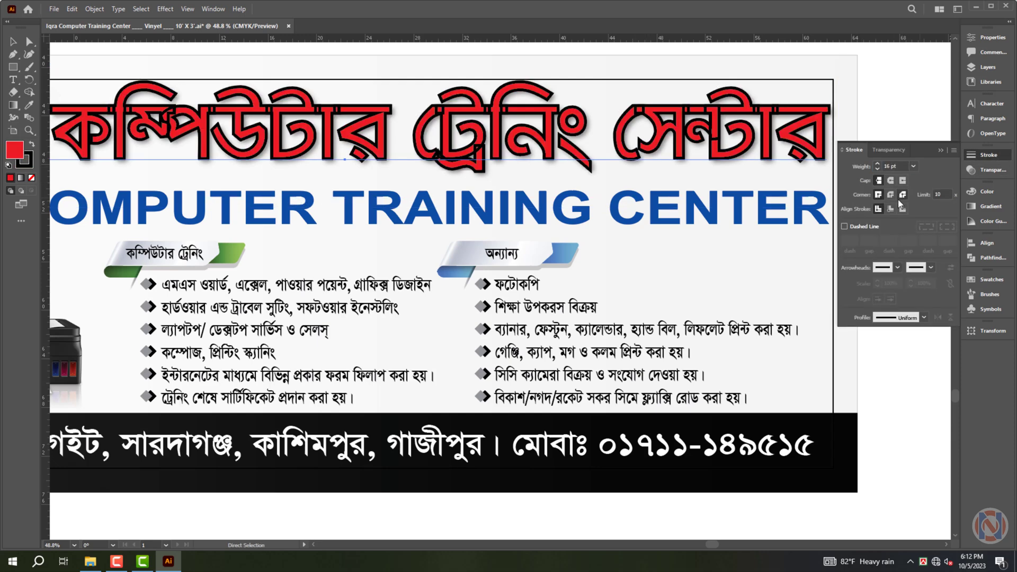
pyautogui.click(867, 159)
pyautogui.write('4')
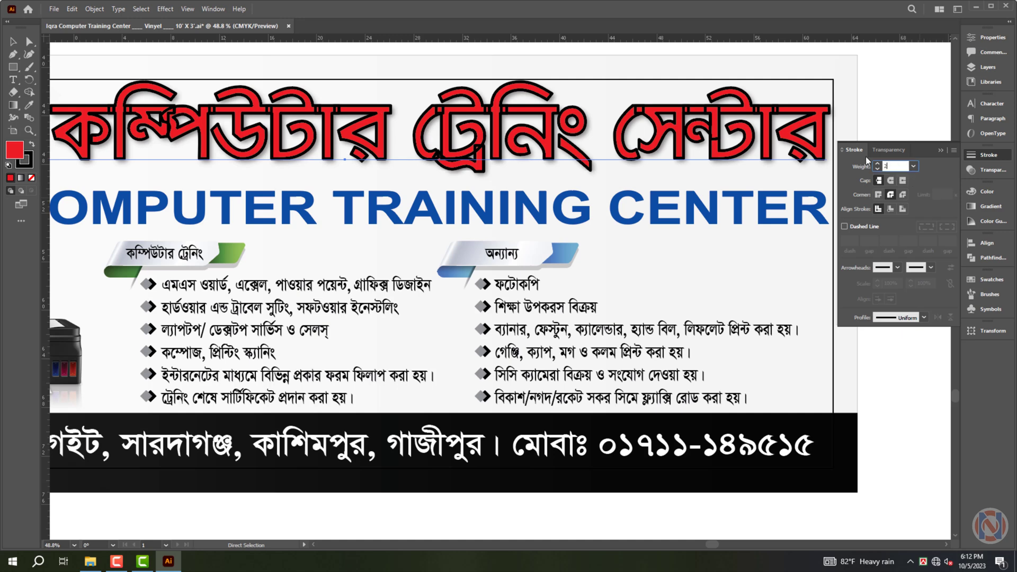
pyautogui.press('Return')
# Set the heading's stroke colour to white
pyautogui.click(987, 191)
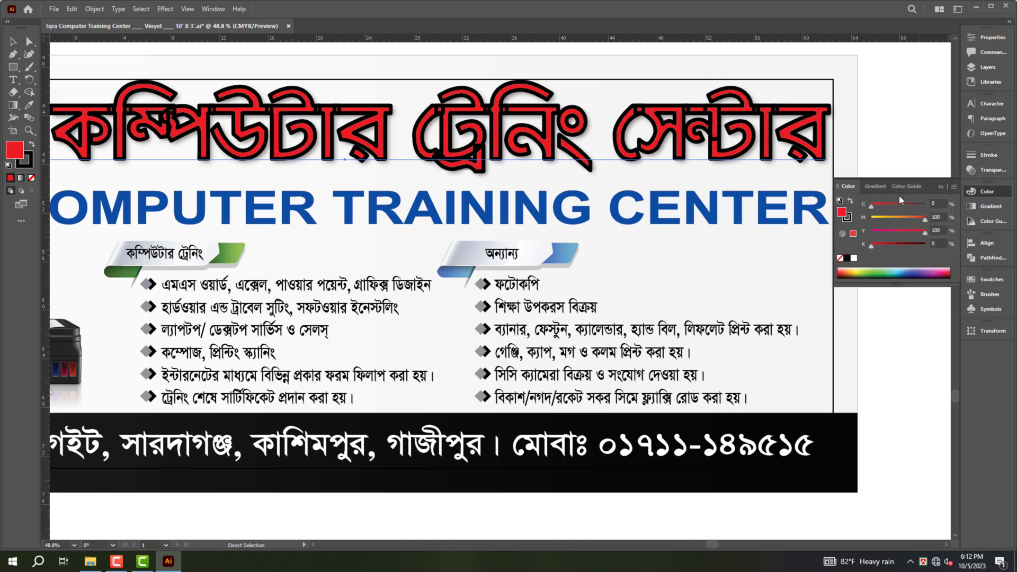
pyautogui.click(847, 218)
pyautogui.click(853, 258)
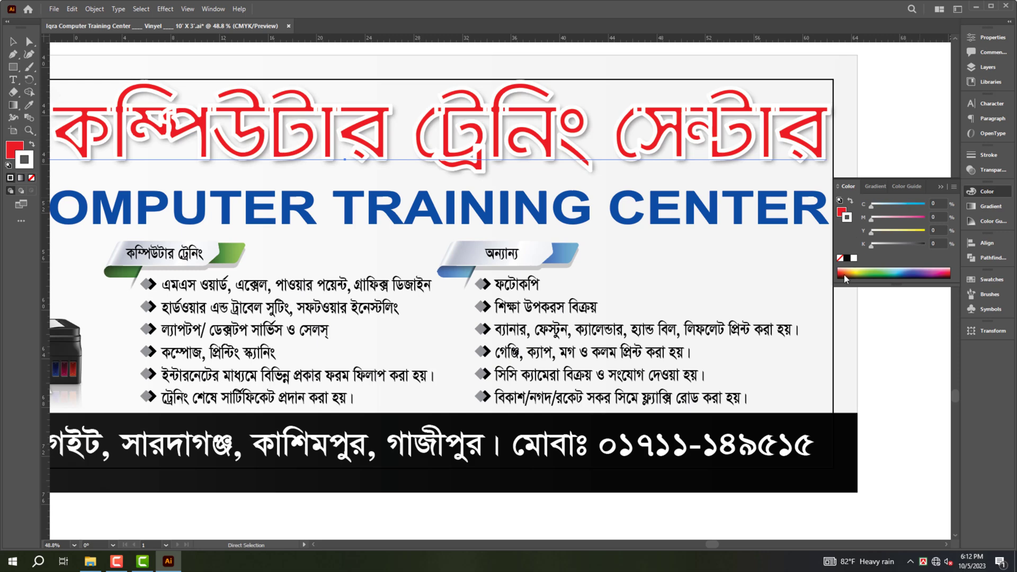
pyautogui.press('z')
pyautogui.keyDown('alt'); pyautogui.click(586, 248); pyautogui.keyUp('alt')
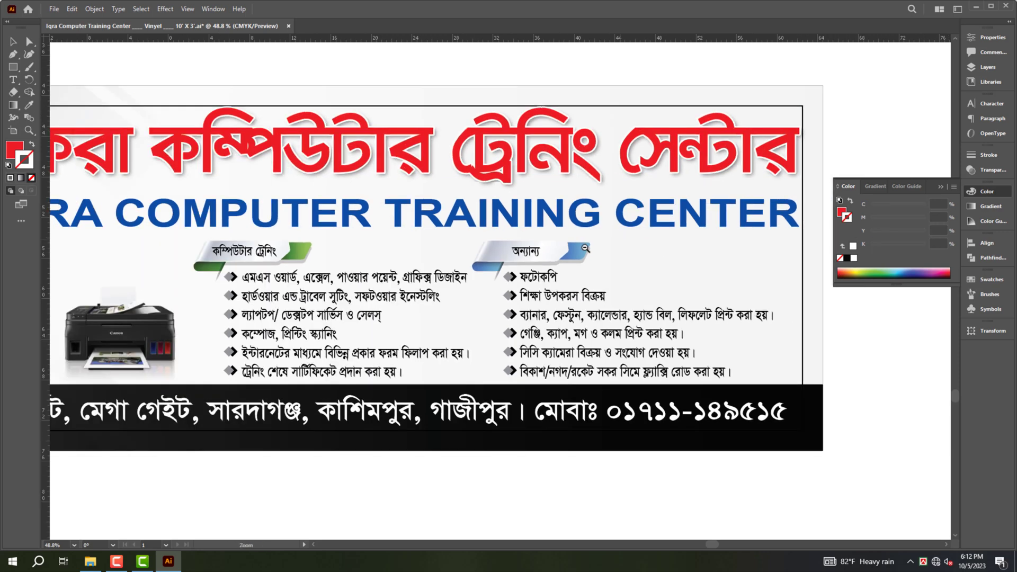
# Try moving the blue English title up, undo it, and collapse the Color panel
pyautogui.press('v')
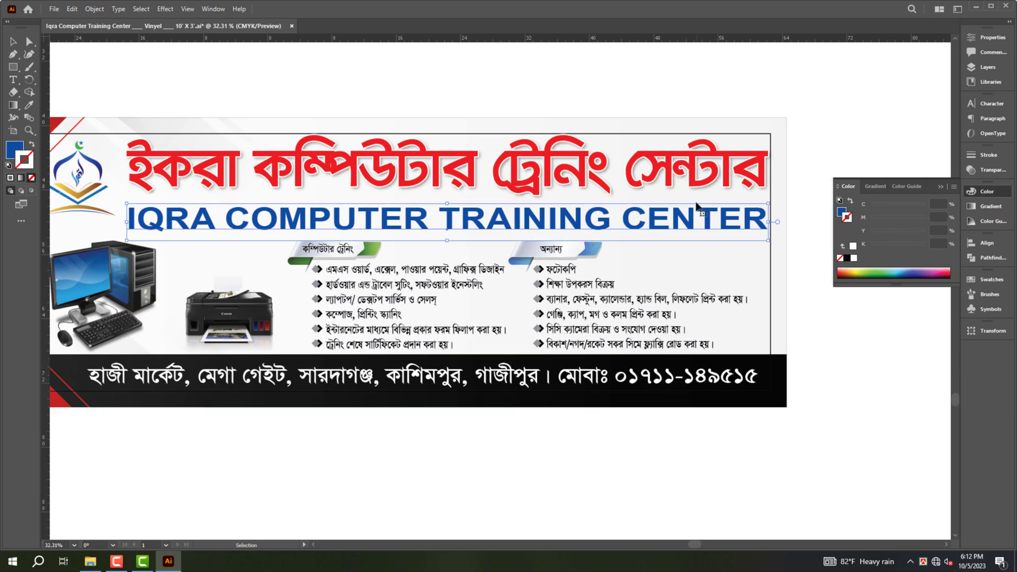
pyautogui.moveTo(687, 212); pyautogui.dragTo(688, 168)
pyautogui.hotkey('ctrl', 'z')
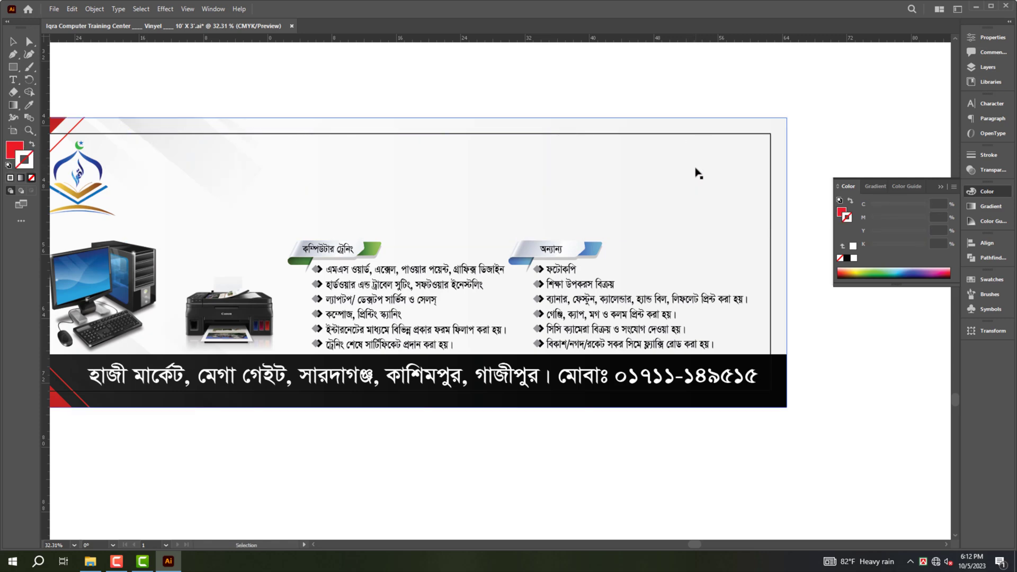
pyautogui.click(871, 112)
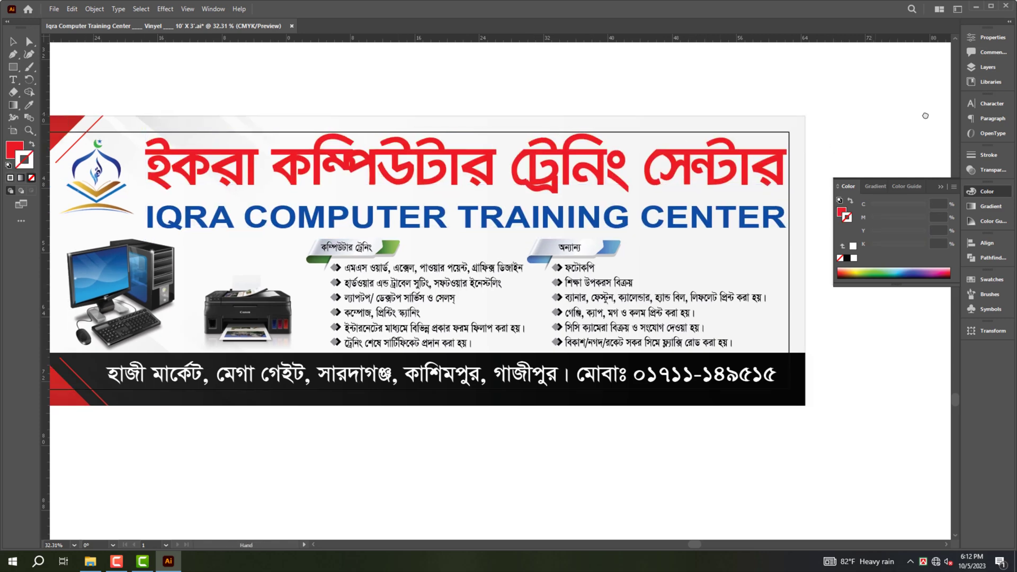
pyautogui.scroll(-2, 900, 117)
pyautogui.click(915, 209)
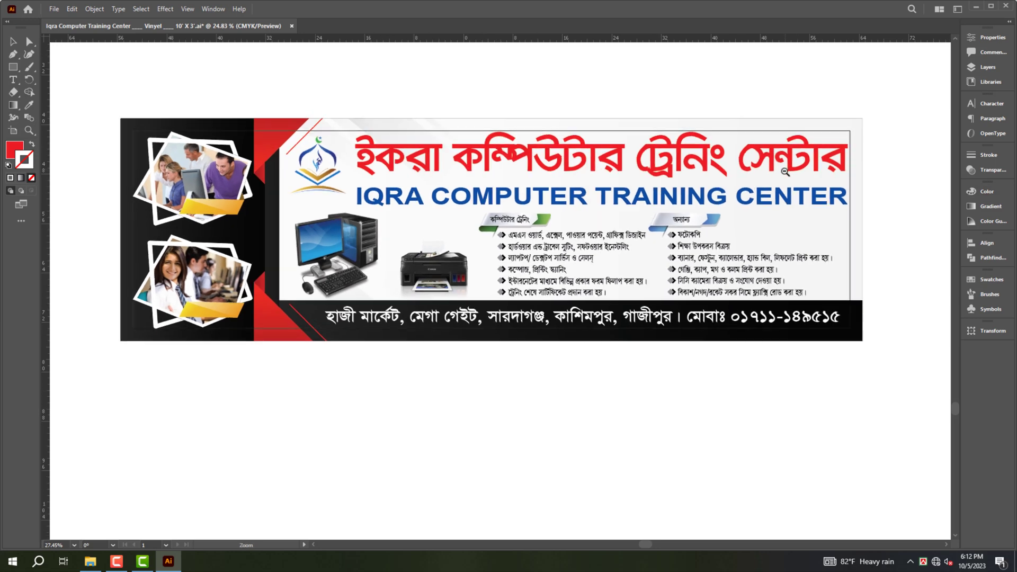
pyautogui.scroll(-1, 792, 162)
pyautogui.click(851, 286)
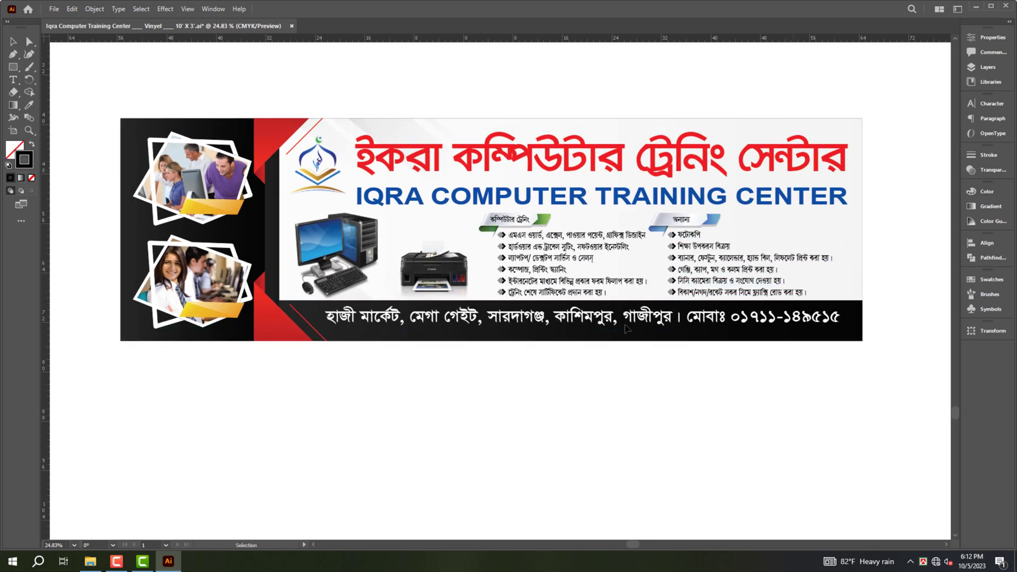
# Hide the panels and zoom so the whole banner fills the view
pyautogui.press('Tab')
pyautogui.press('z')
pyautogui.click(444, 259)
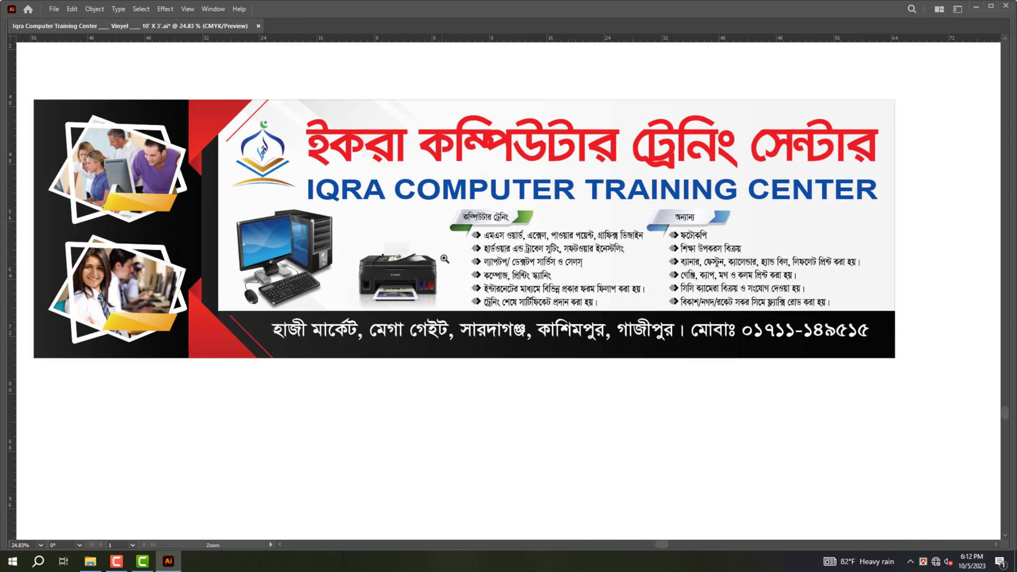
pyautogui.click(444, 259)
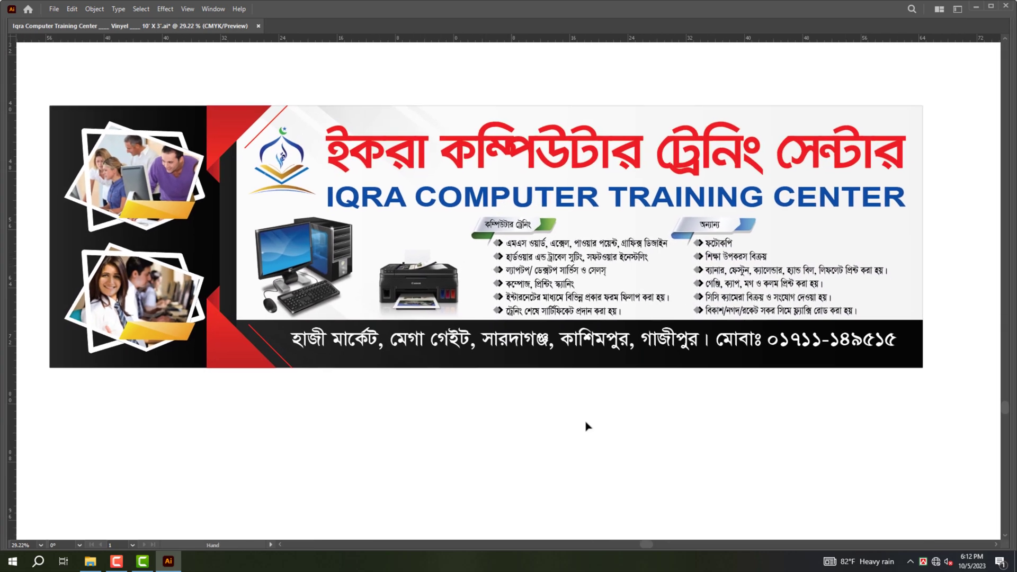
pyautogui.press('v')
pyautogui.moveTo(628, 455); pyautogui.dragTo(639, 461)
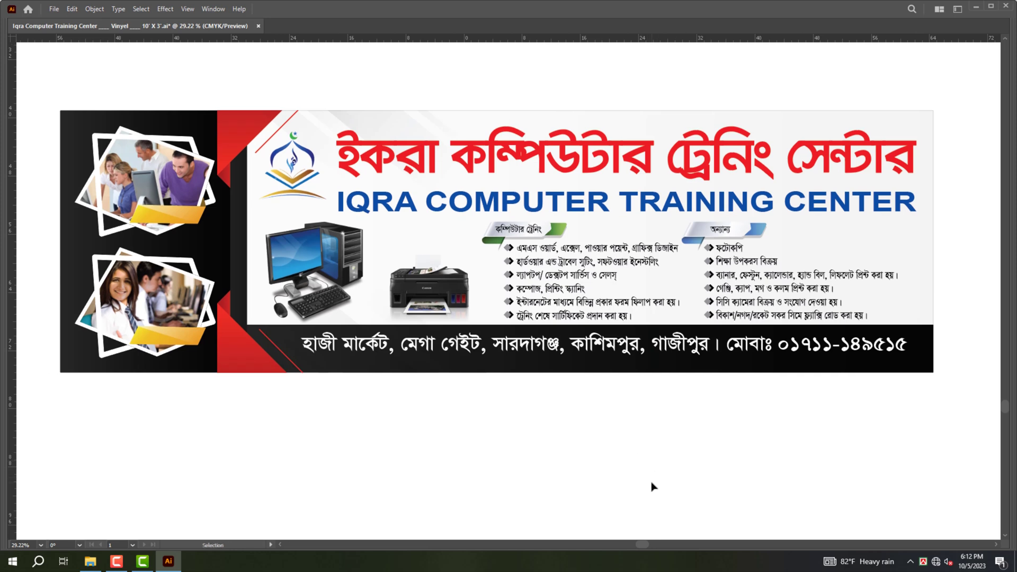